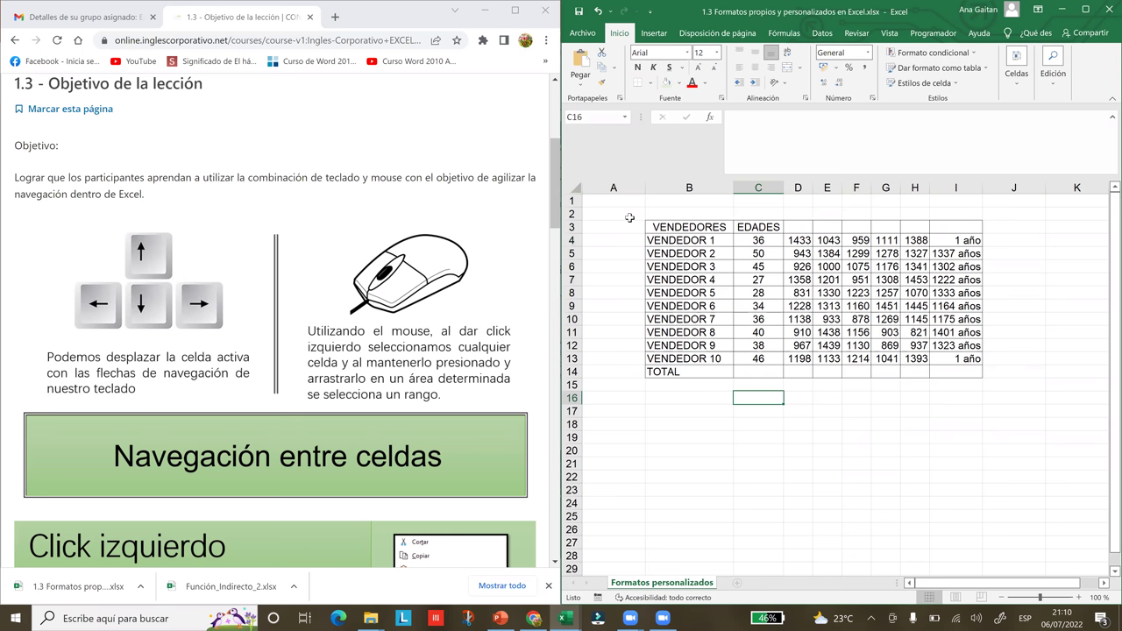
# - Move up column C to the empty cell C1 and maximize the Excel window
pyautogui.press('Up')
pyautogui.press('Up')
pyautogui.press('Up')
pyautogui.press('Up')
pyautogui.press('Up')
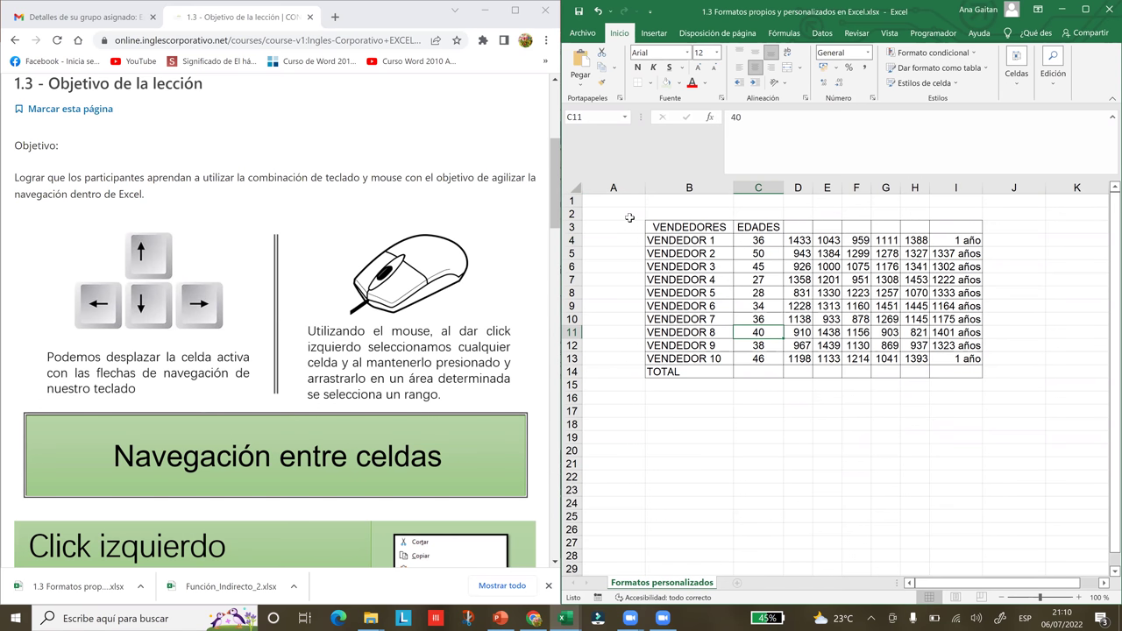
pyautogui.press('Up')
pyautogui.press('Up')
pyautogui.press('Up')
pyautogui.press('Up')
pyautogui.press('Up')
pyautogui.press('Up')
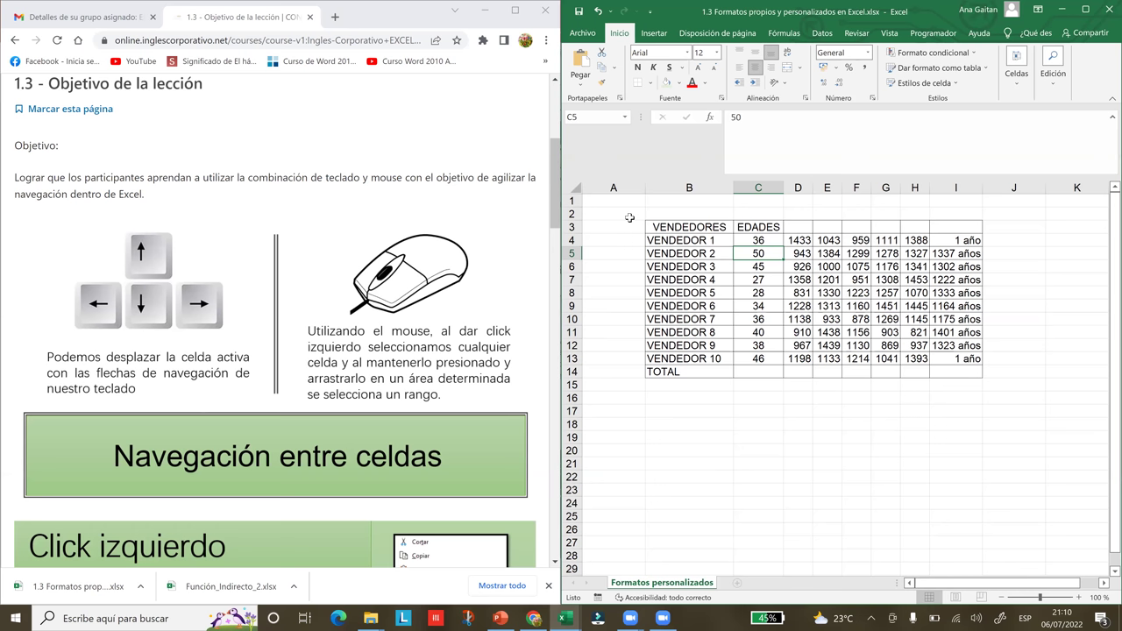
pyautogui.press('Up')
pyautogui.press('Up')
pyautogui.press('Up')
pyautogui.press('Up')
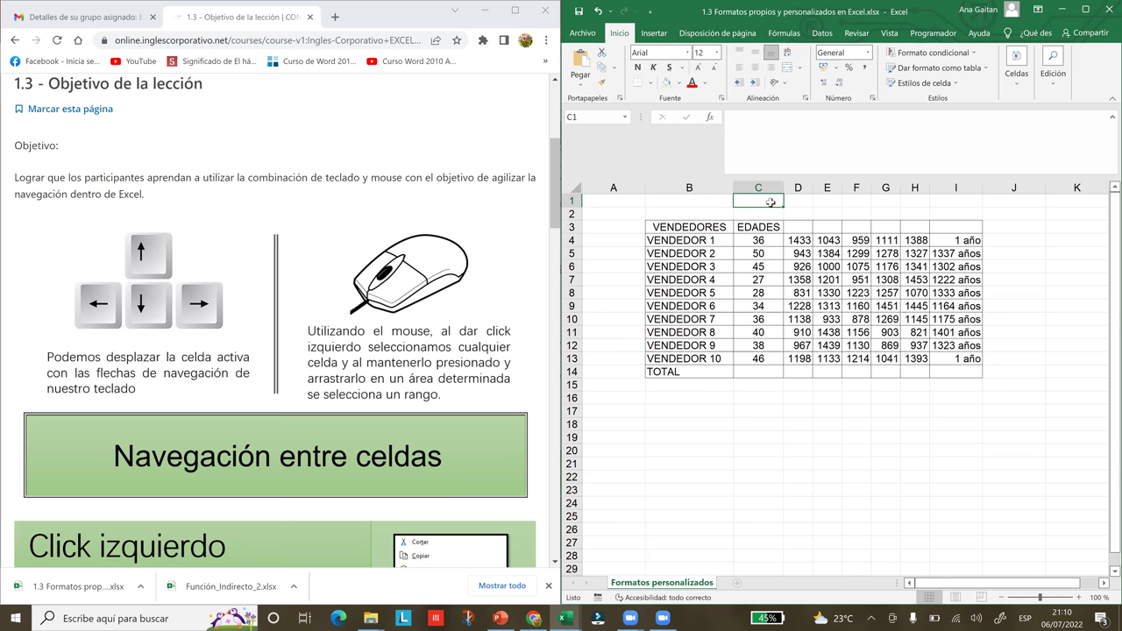
pyautogui.doubleClick(770, 203)
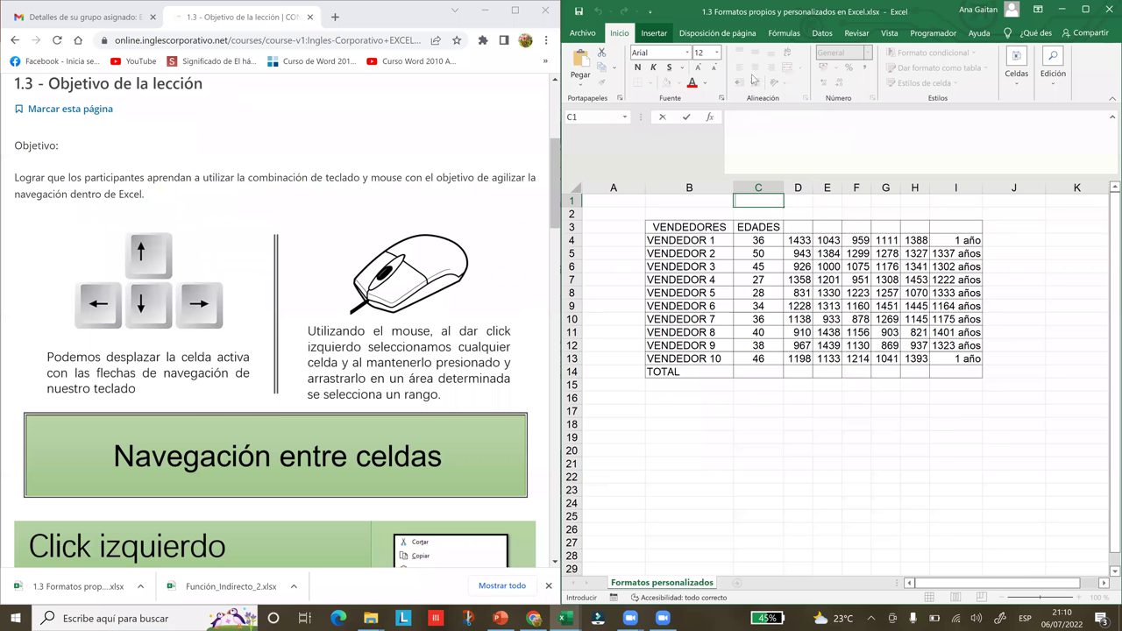
pyautogui.click(1085, 10)
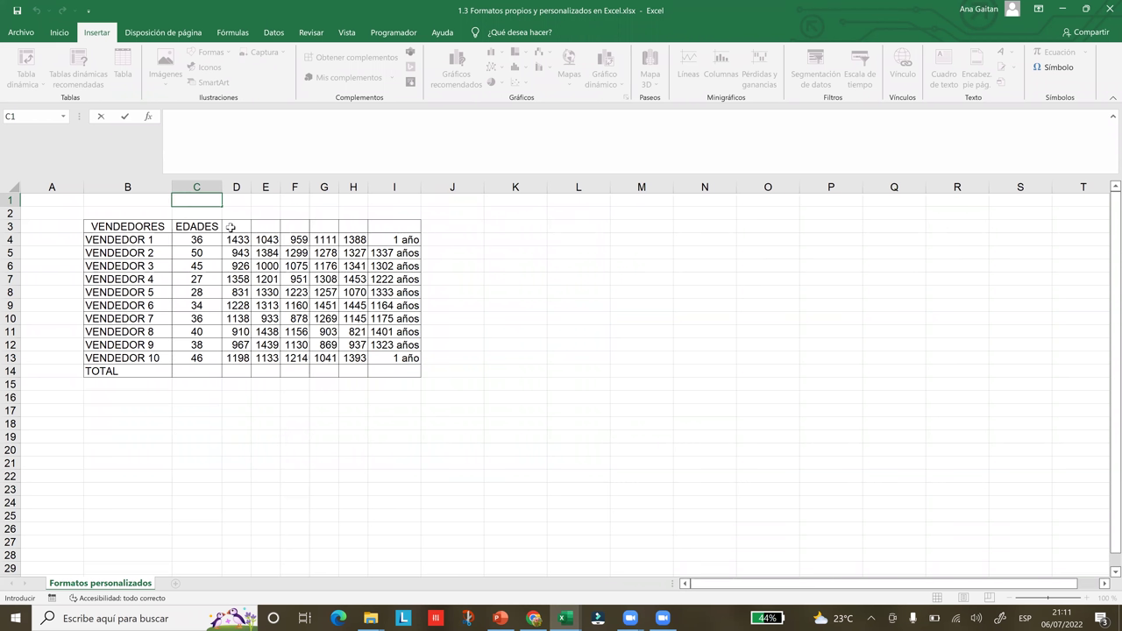
# - Type test text into C1, erase it with Backspace so C1 is empty, then select E14
pyautogui.write('vjvvhvhvhvvbvcbc bv hbkjnkjbjgyuguyfguyfuf6666666666555656655699878')
pyautogui.press('BackSpace')
pyautogui.press('BackSpace')
pyautogui.press('BackSpace')
pyautogui.press('BackSpace')
pyautogui.press('BackSpace')
pyautogui.press('BackSpace')
pyautogui.press('BackSpace')
pyautogui.press('BackSpace')
pyautogui.press('BackSpace')
pyautogui.press('BackSpace')
pyautogui.press('BackSpace')
pyautogui.press('BackSpace')
pyautogui.press('BackSpace')
pyautogui.press('BackSpace')
pyautogui.press('BackSpace')
pyautogui.press('BackSpace')
pyautogui.press('BackSpace')
pyautogui.press('BackSpace')
pyautogui.press('BackSpace')
pyautogui.press('BackSpace')
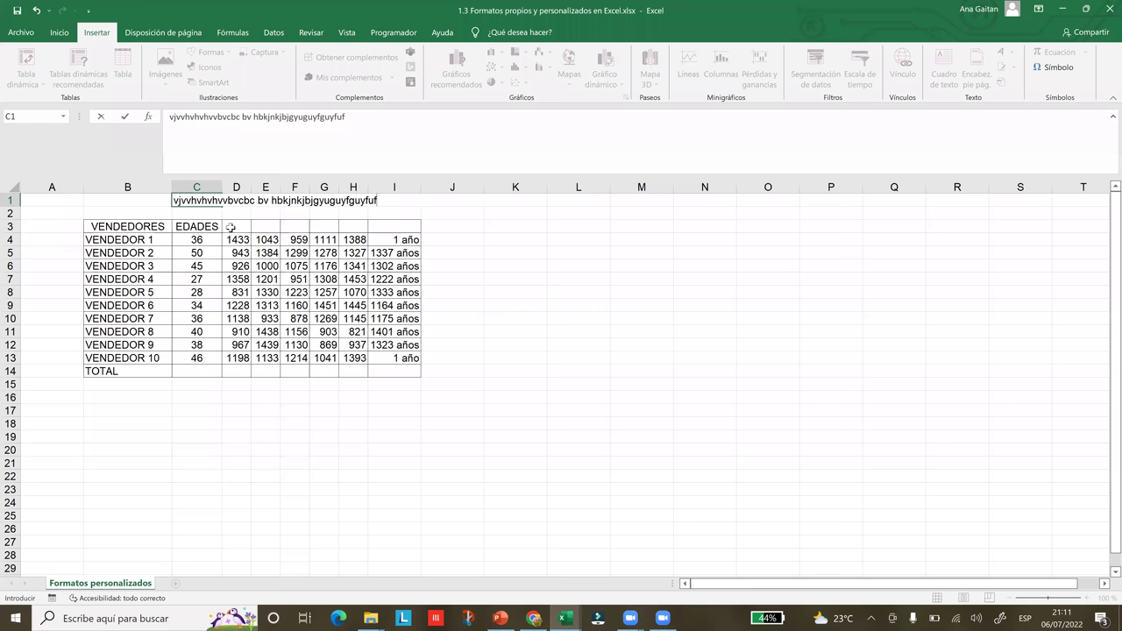
pyautogui.press('BackSpace')
pyautogui.press('BackSpace')
pyautogui.press('BackSpace')
pyautogui.press('BackSpace')
pyautogui.press('BackSpace')
pyautogui.press('BackSpace')
pyautogui.press('BackSpace')
pyautogui.press('BackSpace')
pyautogui.press('BackSpace')
pyautogui.press('BackSpace')
pyautogui.press('BackSpace')
pyautogui.press('BackSpace')
pyautogui.press('BackSpace')
pyautogui.press('BackSpace')
pyautogui.press('BackSpace')
pyautogui.press('BackSpace')
pyautogui.press('BackSpace')
pyautogui.press('BackSpace')
pyautogui.press('BackSpace')
pyautogui.press('BackSpace')
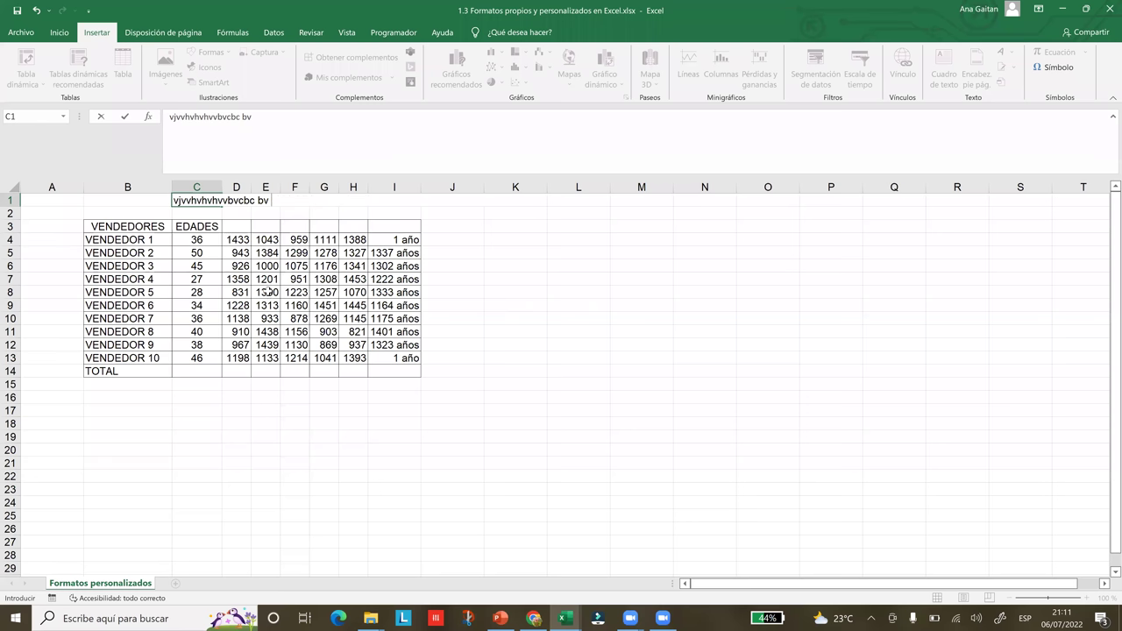
pyautogui.press('BackSpace')
pyautogui.press('BackSpace')
pyautogui.press('BackSpace')
pyautogui.press('BackSpace')
pyautogui.press('BackSpace')
pyautogui.press('BackSpace')
pyautogui.press('BackSpace')
pyautogui.press('BackSpace')
pyautogui.press('BackSpace')
pyautogui.press('BackSpace')
pyautogui.press('BackSpace')
pyautogui.press('BackSpace')
pyautogui.press('BackSpace')
pyautogui.press('BackSpace')
pyautogui.press('BackSpace')
pyautogui.press('BackSpace')
pyautogui.press('BackSpace')
pyautogui.press('BackSpace')
pyautogui.press('BackSpace')
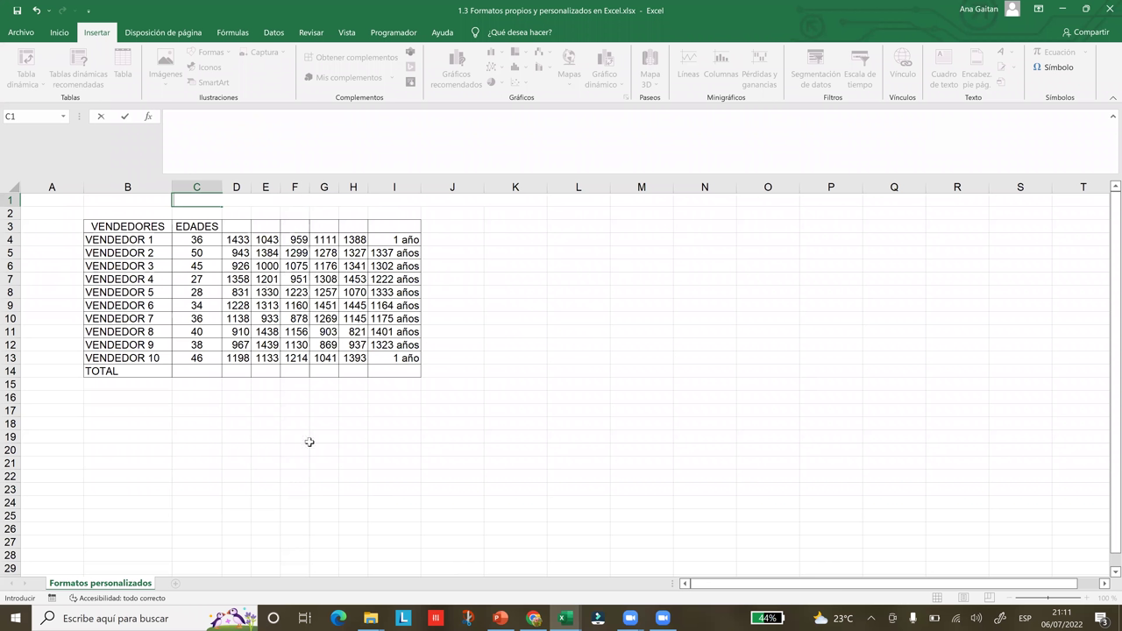
pyautogui.click(260, 370)
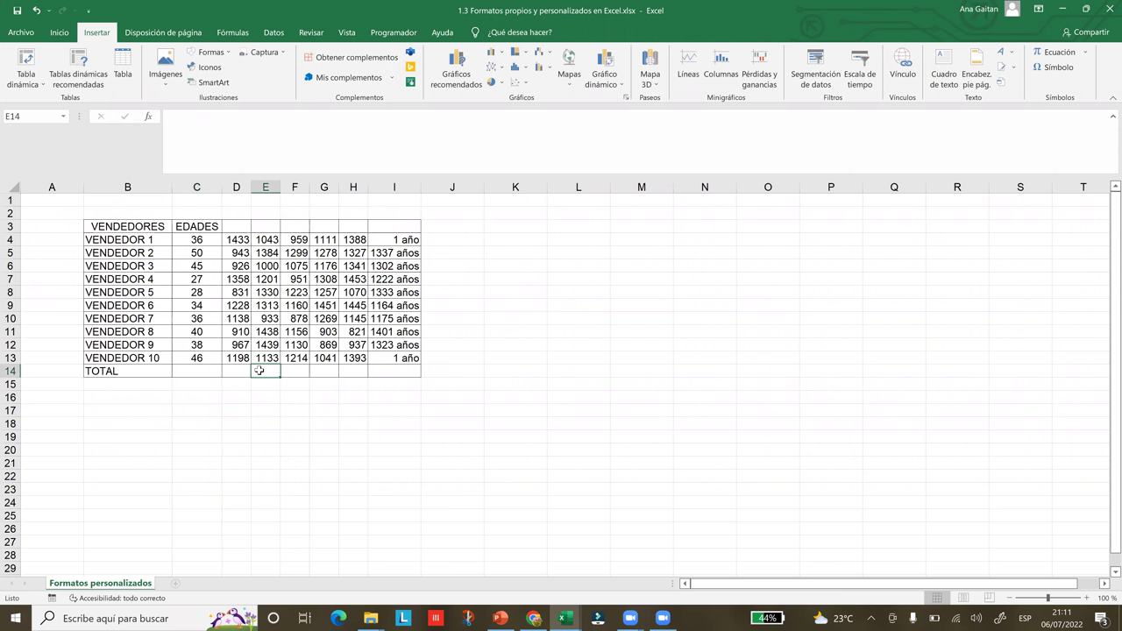
# - Select cells J12 and K10, enter and confirm L10, then return to L10
pyautogui.click(426, 344)
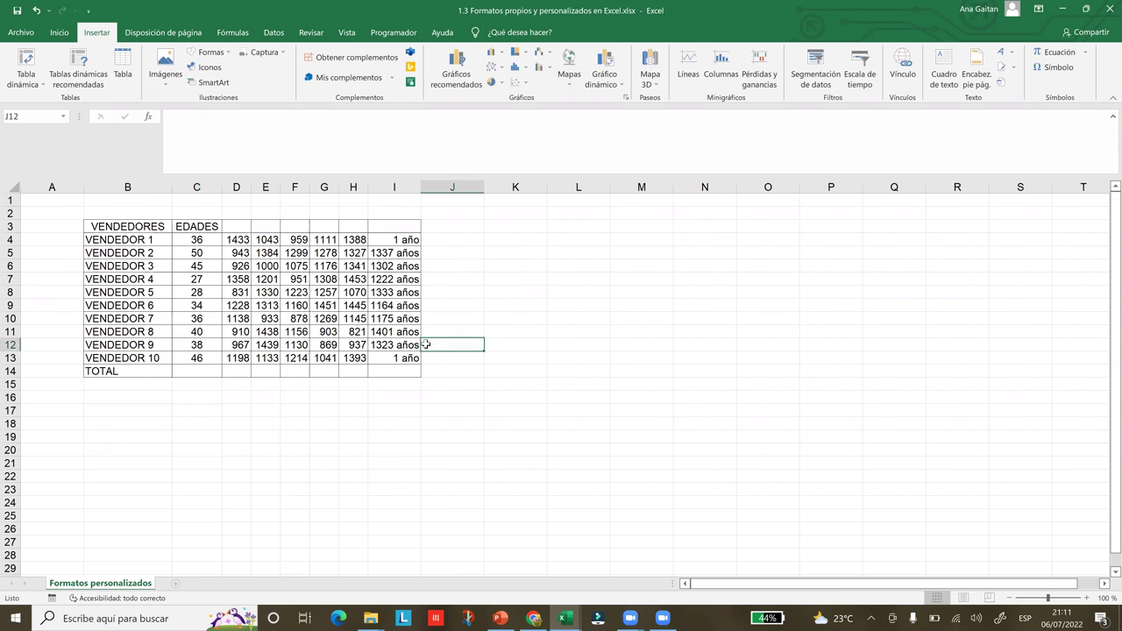
pyautogui.click(542, 323)
pyautogui.doubleClick(600, 314)
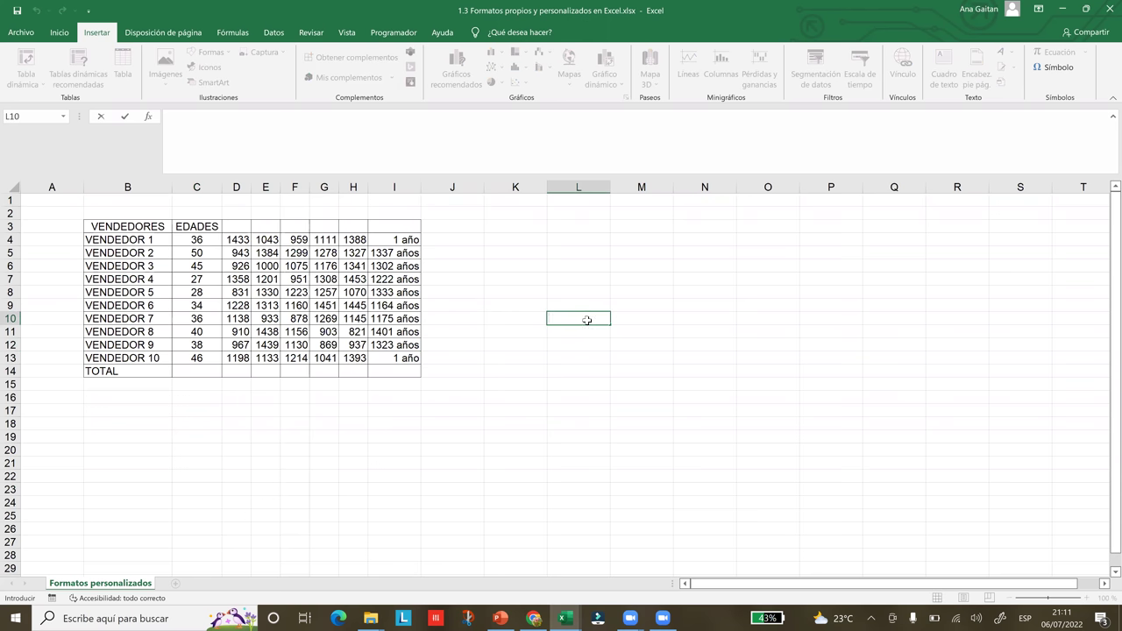
pyautogui.press('Return')
pyautogui.click(585, 319)
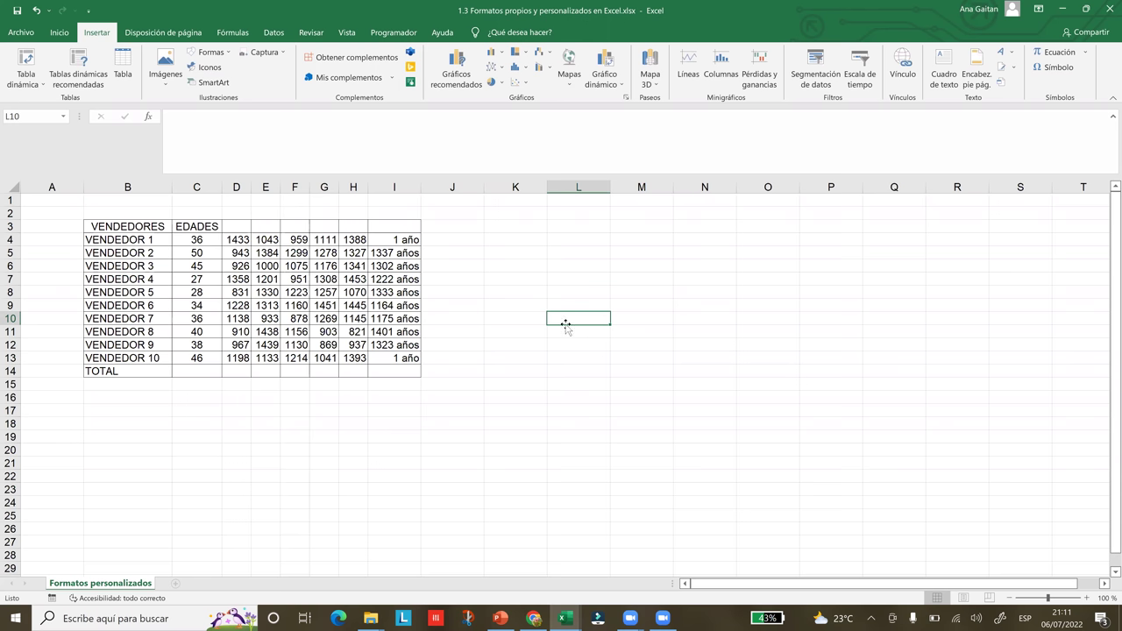
# - Move with the arrow keys from L10 around to N11, then restore Excel to the right half
pyautogui.press('Right')
pyautogui.press('Right')
pyautogui.press('Right')
pyautogui.press('Up')
pyautogui.press('Up')
pyautogui.press('Left')
pyautogui.press('Left')
pyautogui.press('Left')
pyautogui.press('Left')
pyautogui.press('Left')
pyautogui.press('Left')
pyautogui.press('Down')
pyautogui.press('Down')
pyautogui.press('Right')
pyautogui.press('Right')
pyautogui.press('Right')
pyautogui.press('Right')
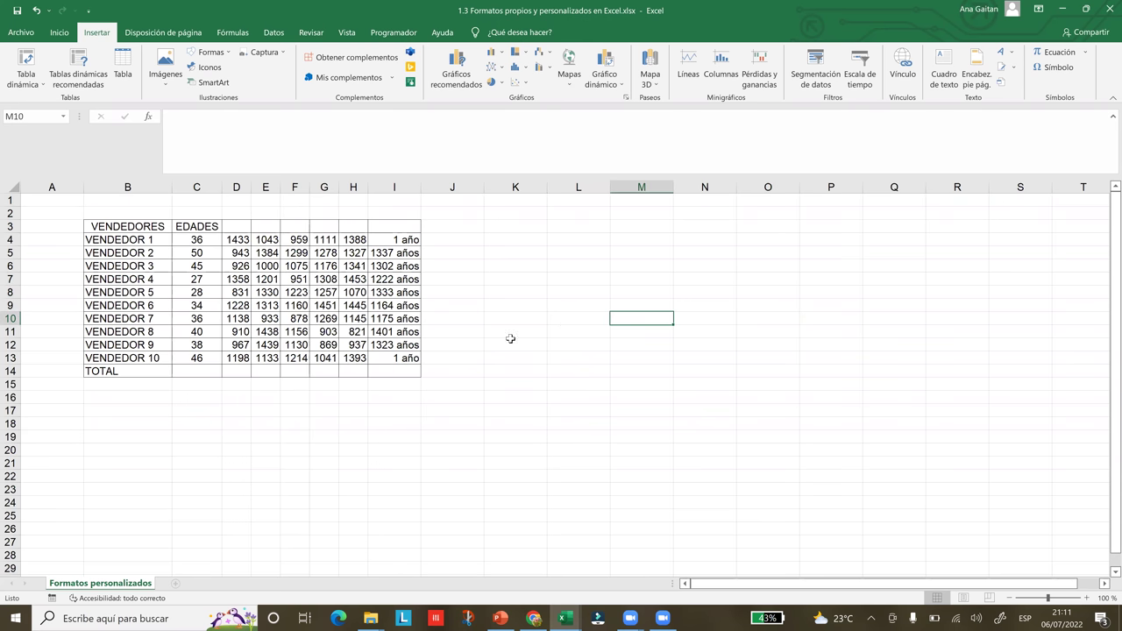
pyautogui.press('Down')
pyautogui.press('Right')
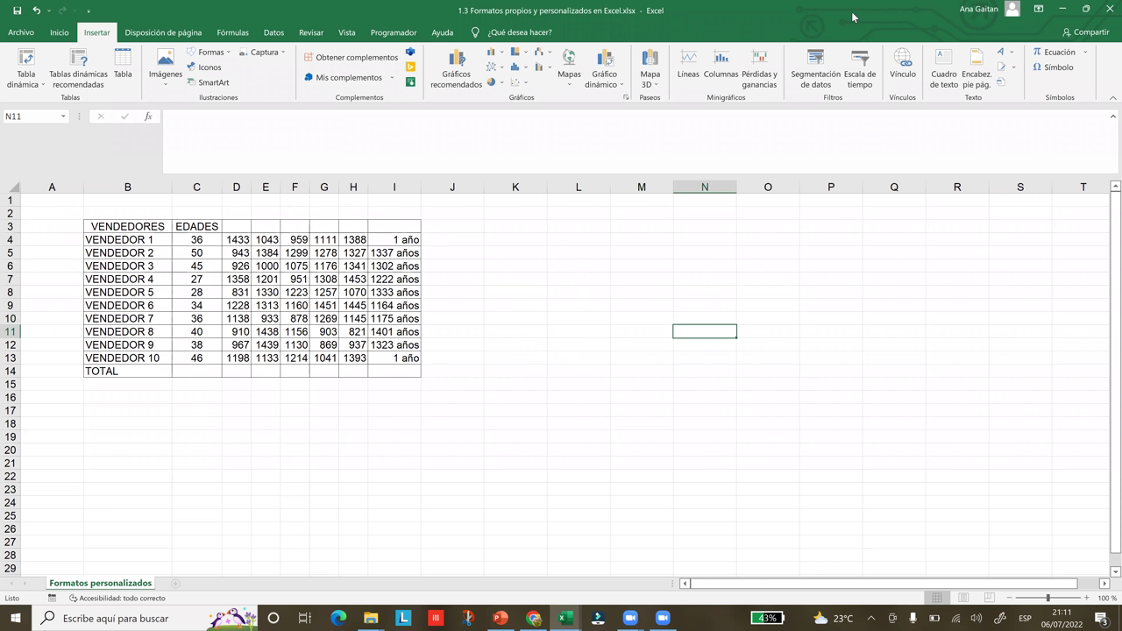
pyautogui.doubleClick(851, 12)
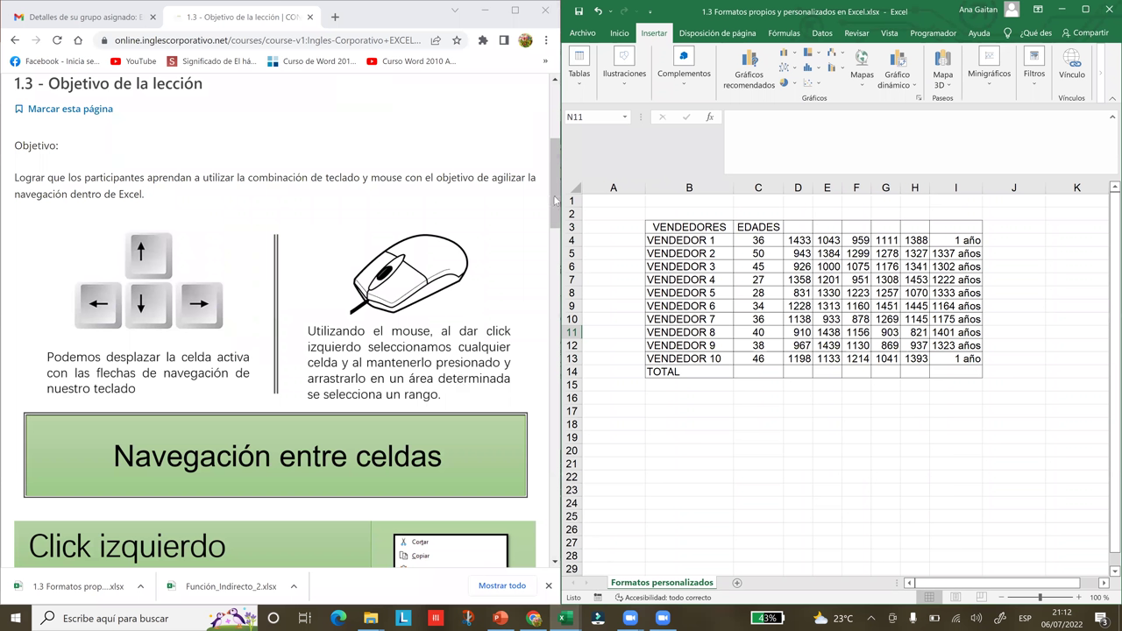
# - Select the empty block C17:G22, then deselect it at C15
pyautogui.scroll(-1, 557, 216)
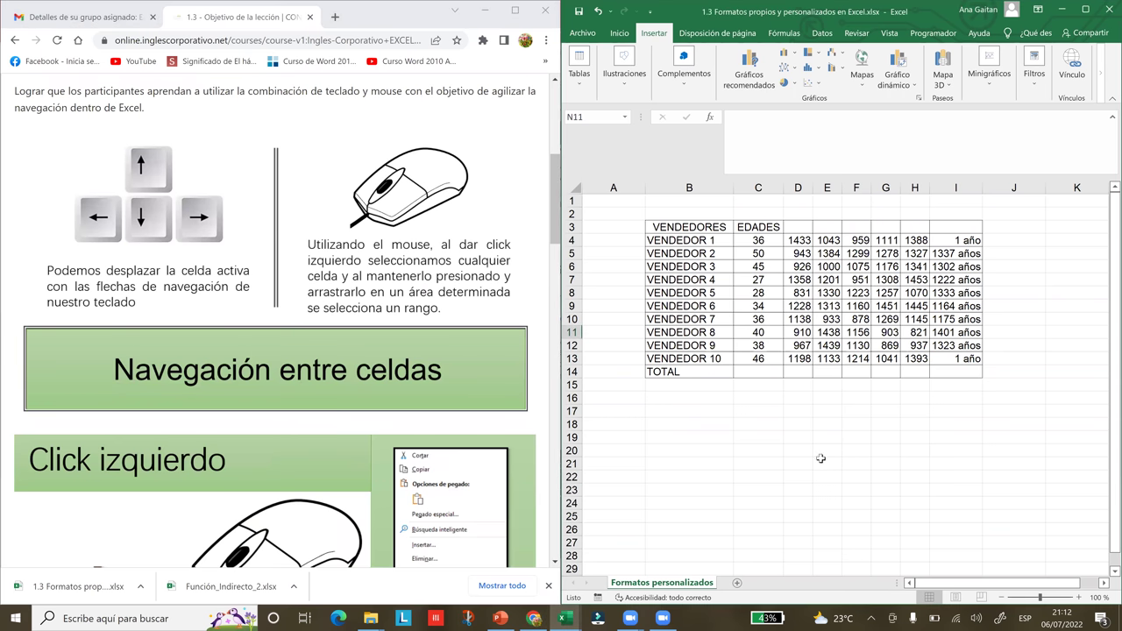
pyautogui.click(794, 435)
pyautogui.moveTo(763, 409); pyautogui.dragTo(875, 480)
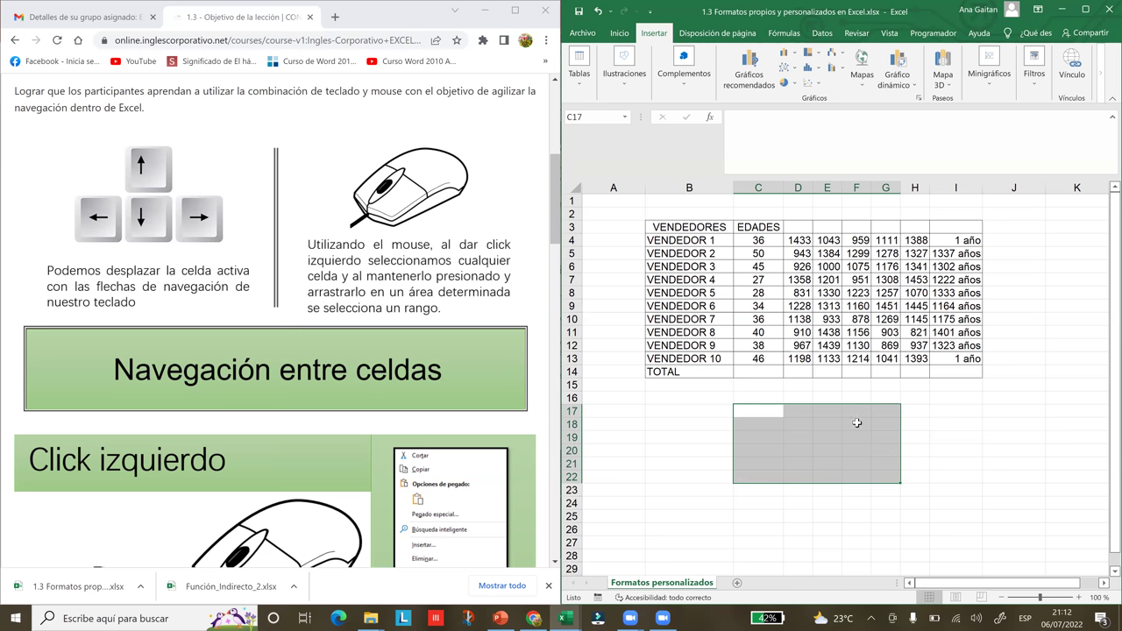
pyautogui.click(755, 384)
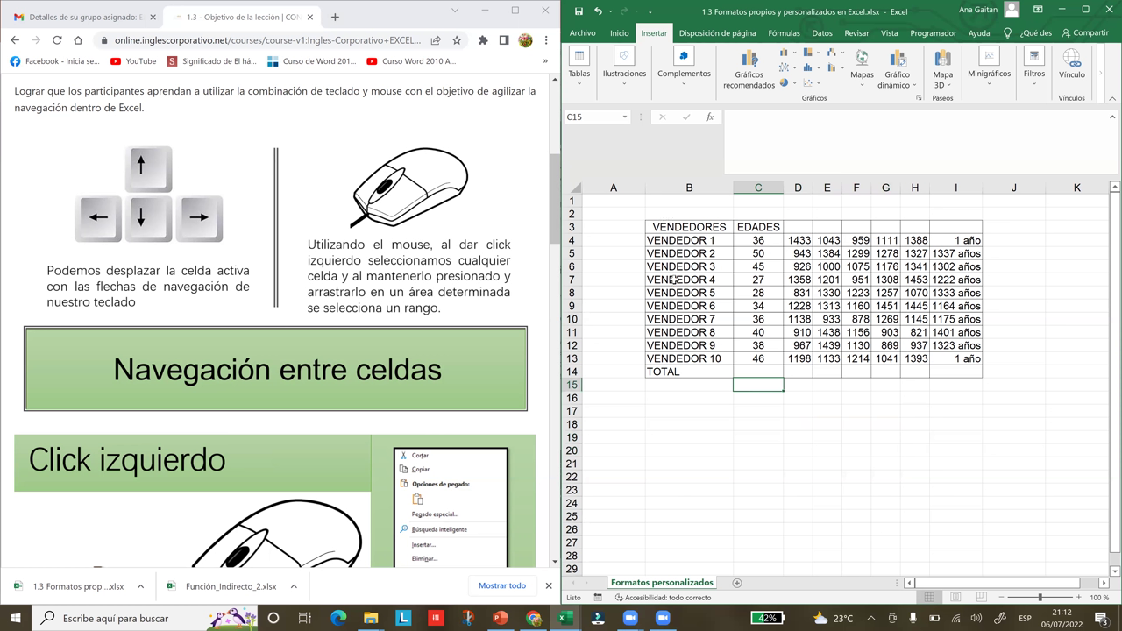
# - Move between table cells B3, B5, D7 and G7 (1308)
pyautogui.click(690, 228)
pyautogui.press('Down')
pyautogui.press('Down')
pyautogui.click(792, 279)
pyautogui.click(884, 280)
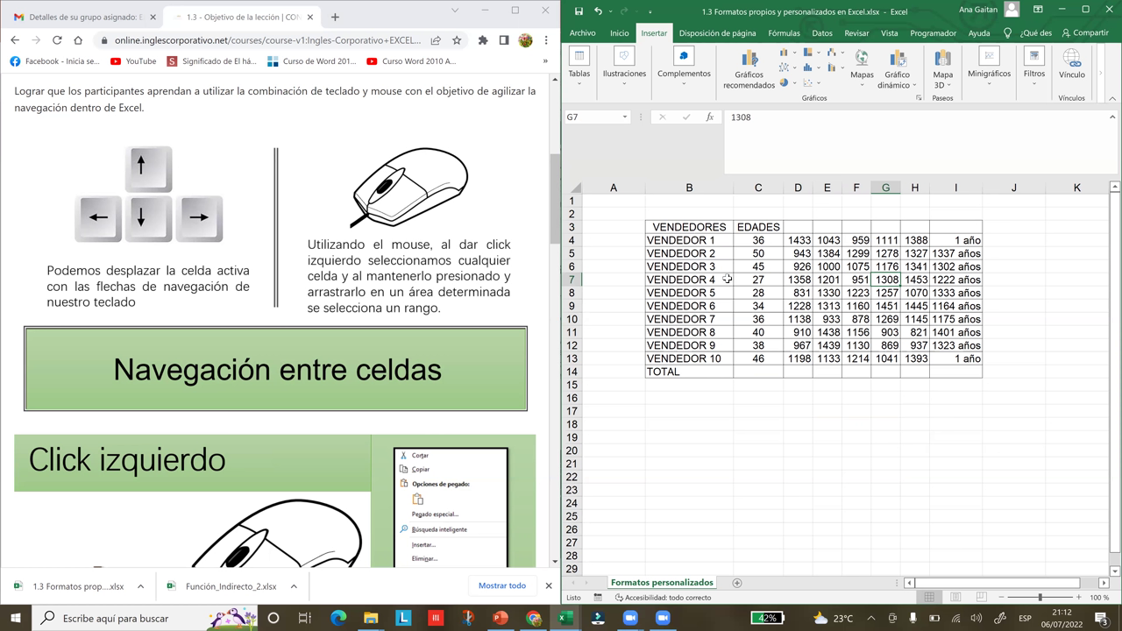
# - Select B3:B13, C3:C14 and B3:C7 in turn, then extend the selection to B3:I14
pyautogui.click(712, 228)
pyautogui.moveTo(713, 228); pyautogui.dragTo(719, 359)
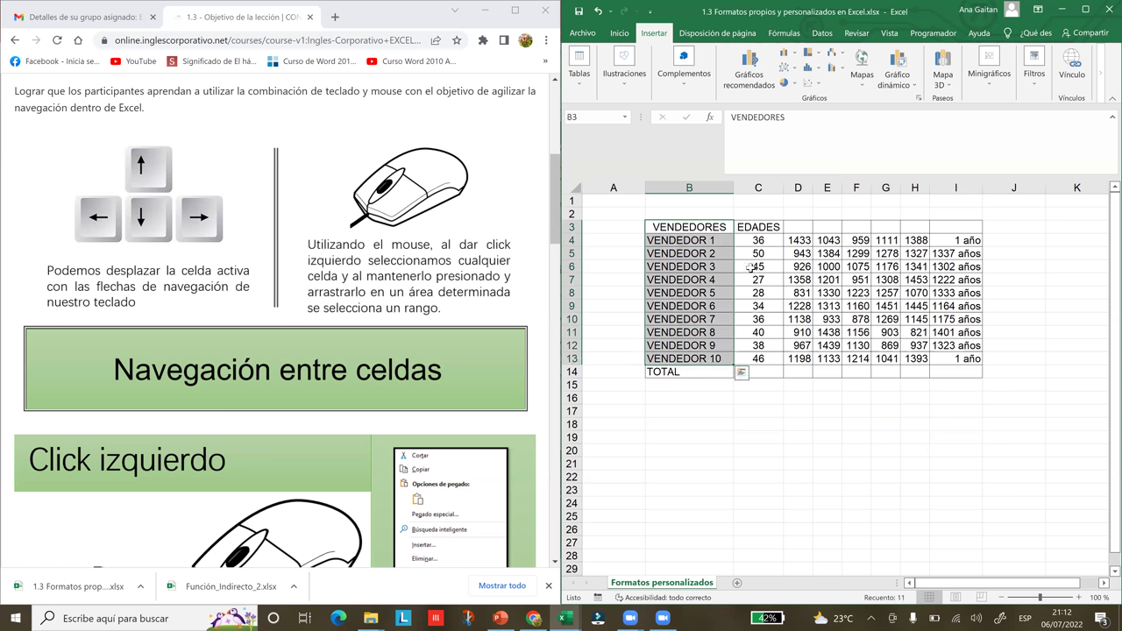
pyautogui.moveTo(756, 227); pyautogui.dragTo(778, 366)
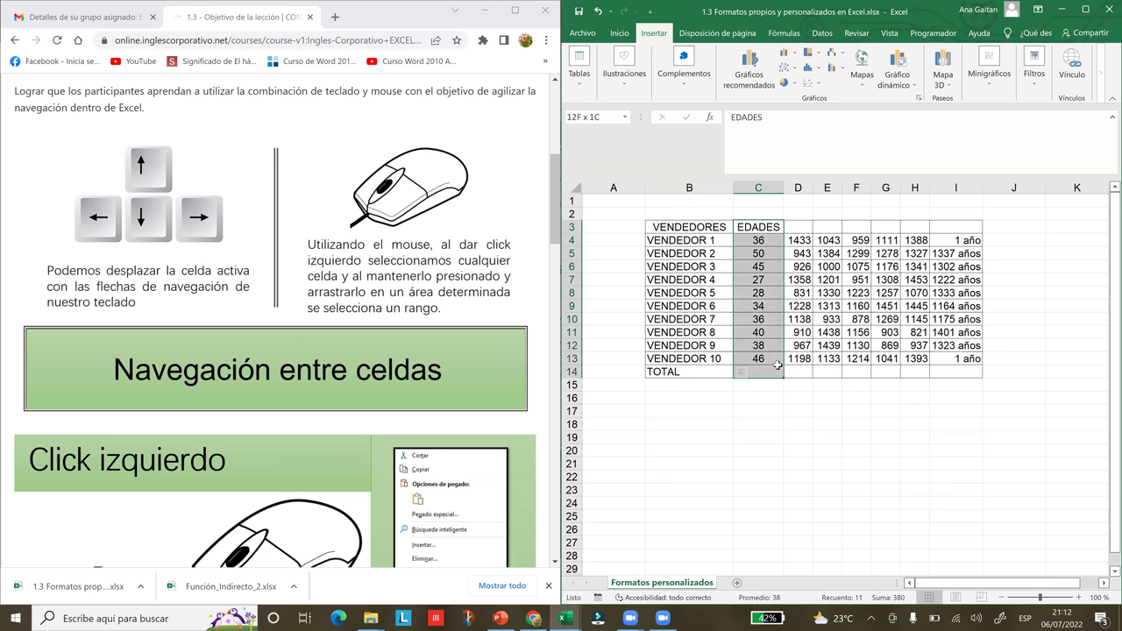
pyautogui.moveTo(653, 230); pyautogui.dragTo(761, 277)
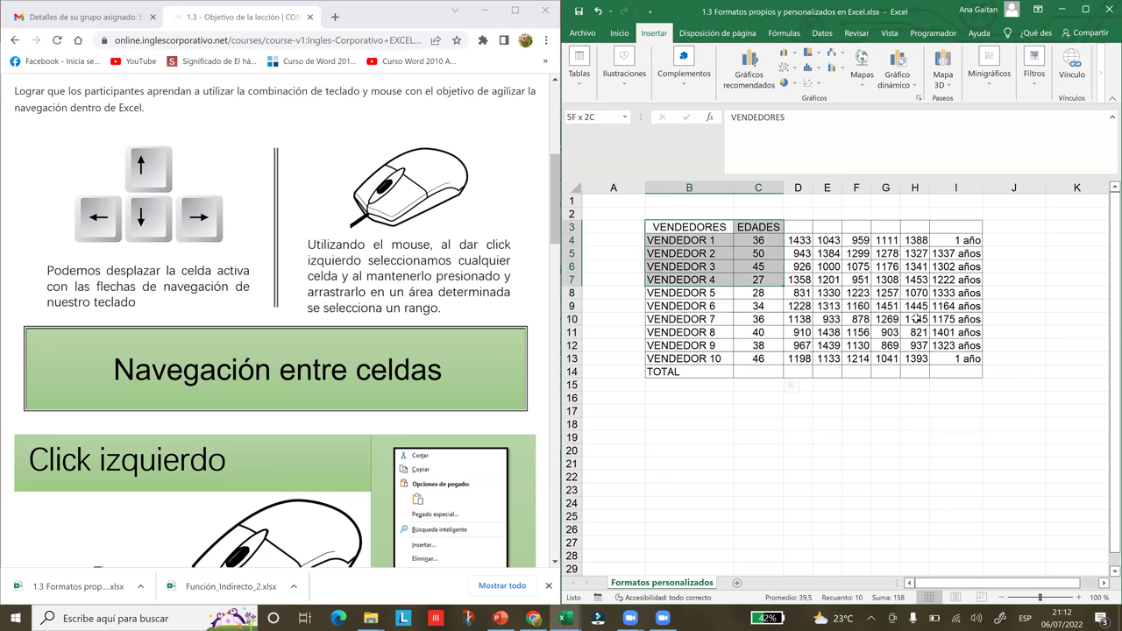
pyautogui.keyDown('shift'); pyautogui.click(957, 375); pyautogui.keyUp('shift')
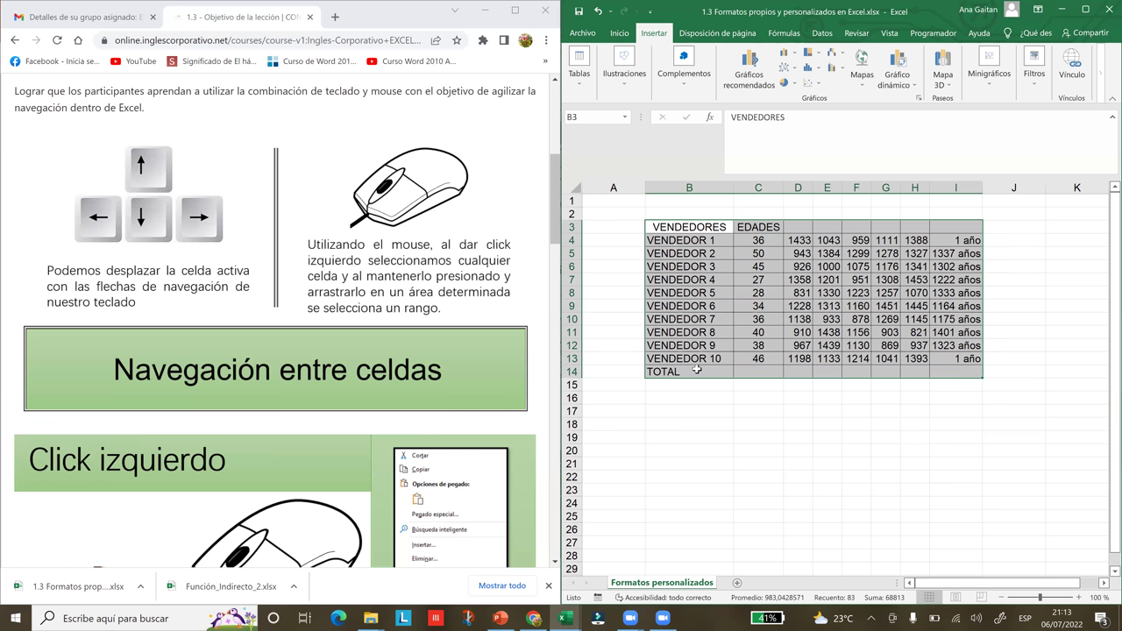
# - Scroll the Chrome lesson, return to Excel at VENDEDOR 1 in B4, and maximize the workbook
pyautogui.click(556, 237)
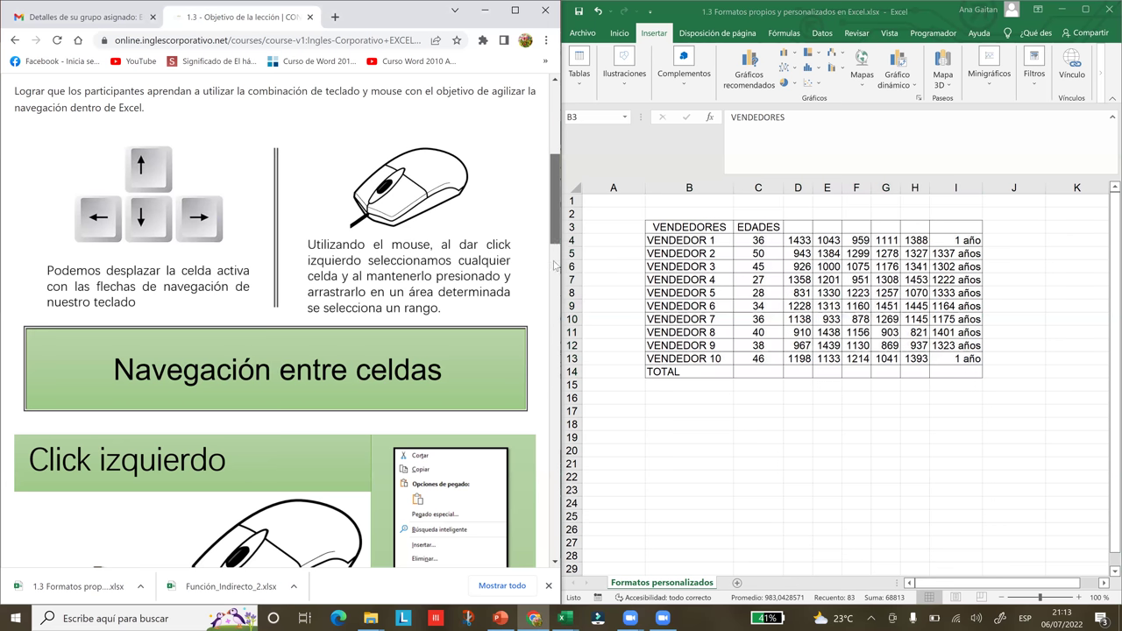
pyautogui.scroll(-2, 559, 229)
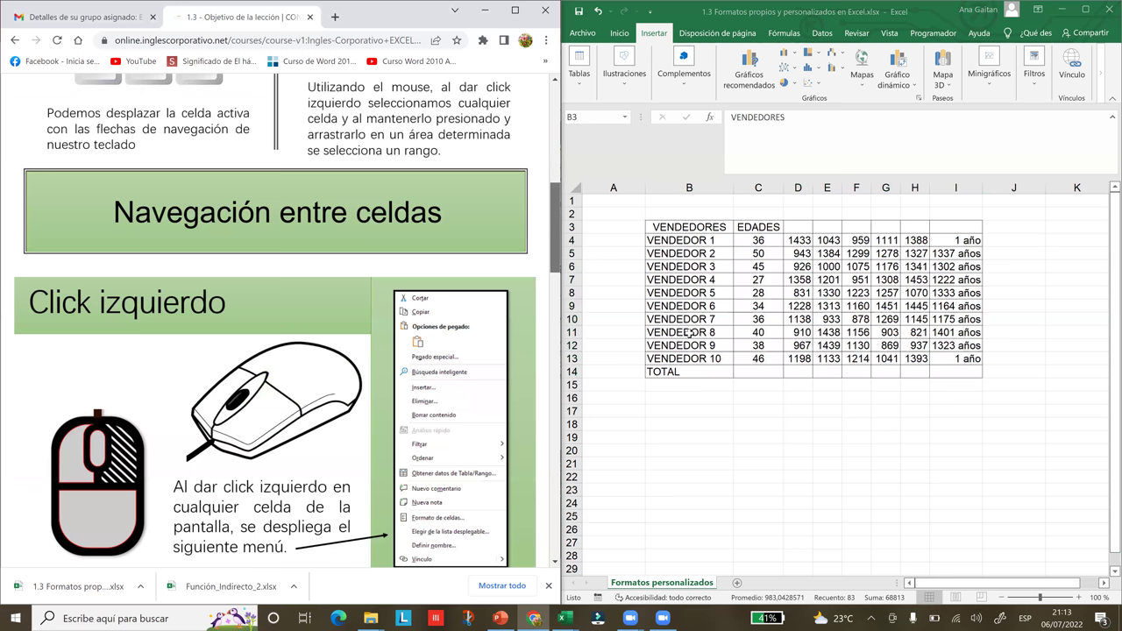
pyautogui.click(691, 488)
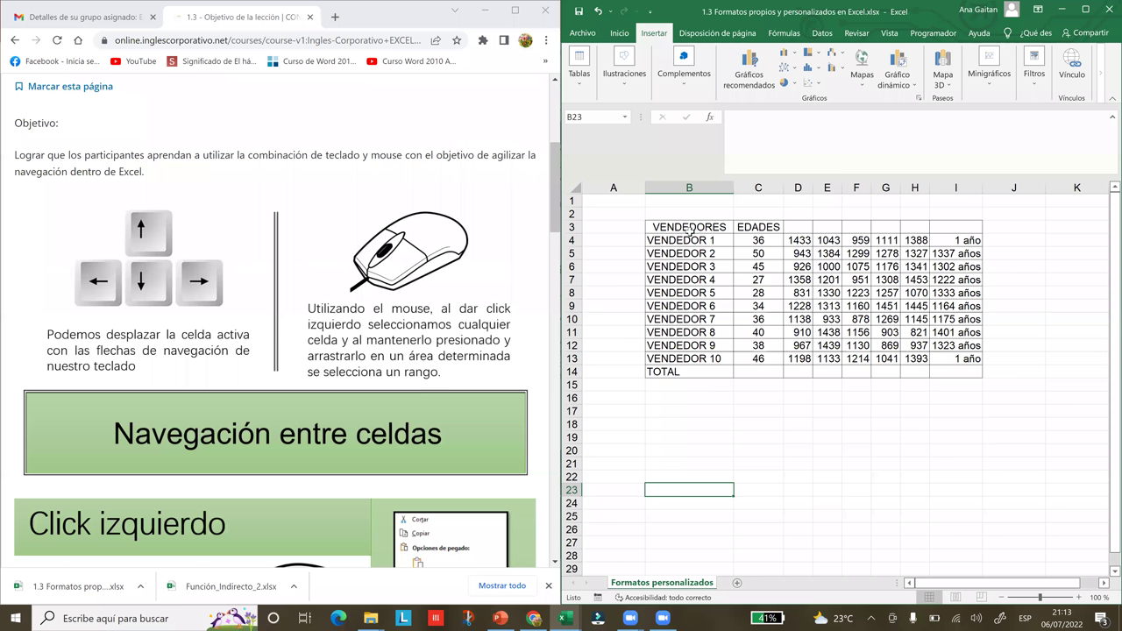
pyautogui.press('Up')
pyautogui.press('Up')
pyautogui.press('Up')
pyautogui.press('Up')
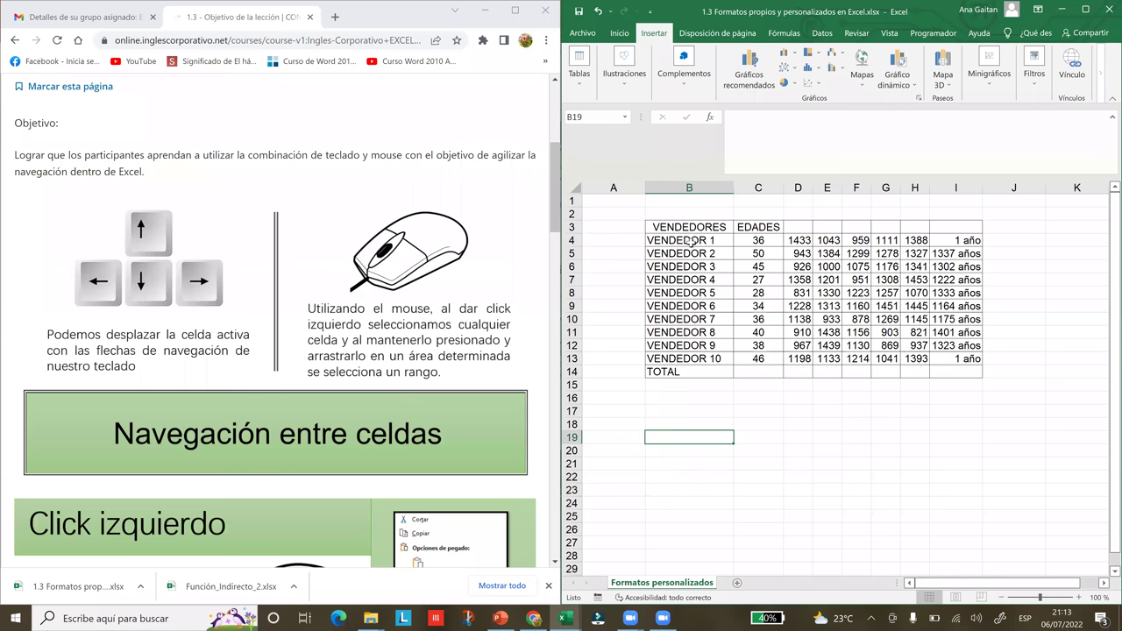
pyautogui.click(693, 240)
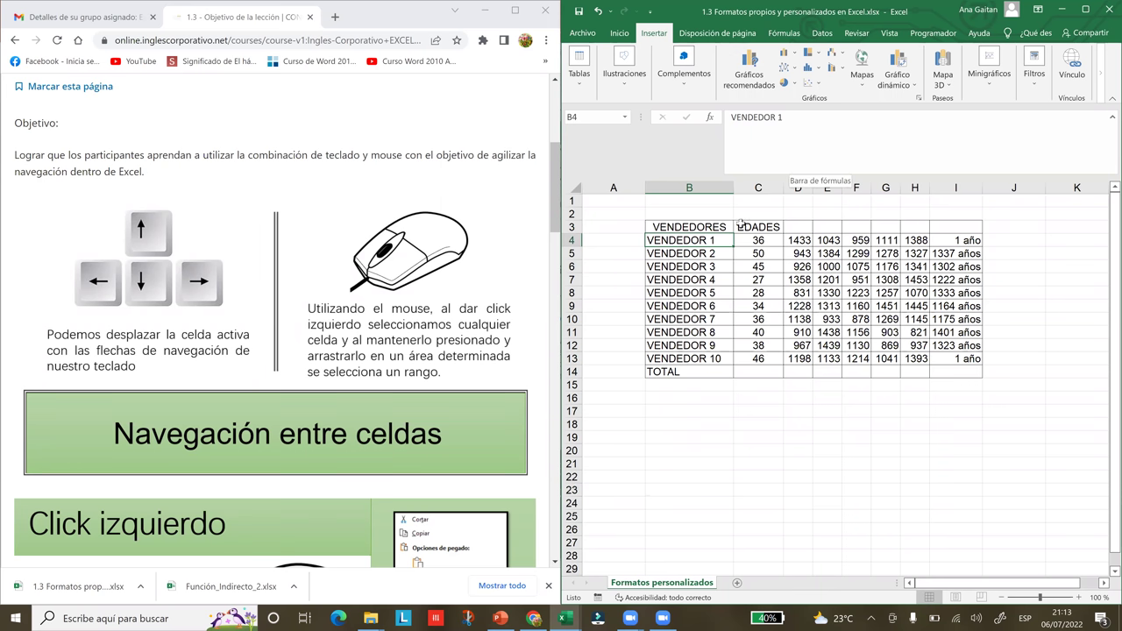
pyautogui.click(1084, 12)
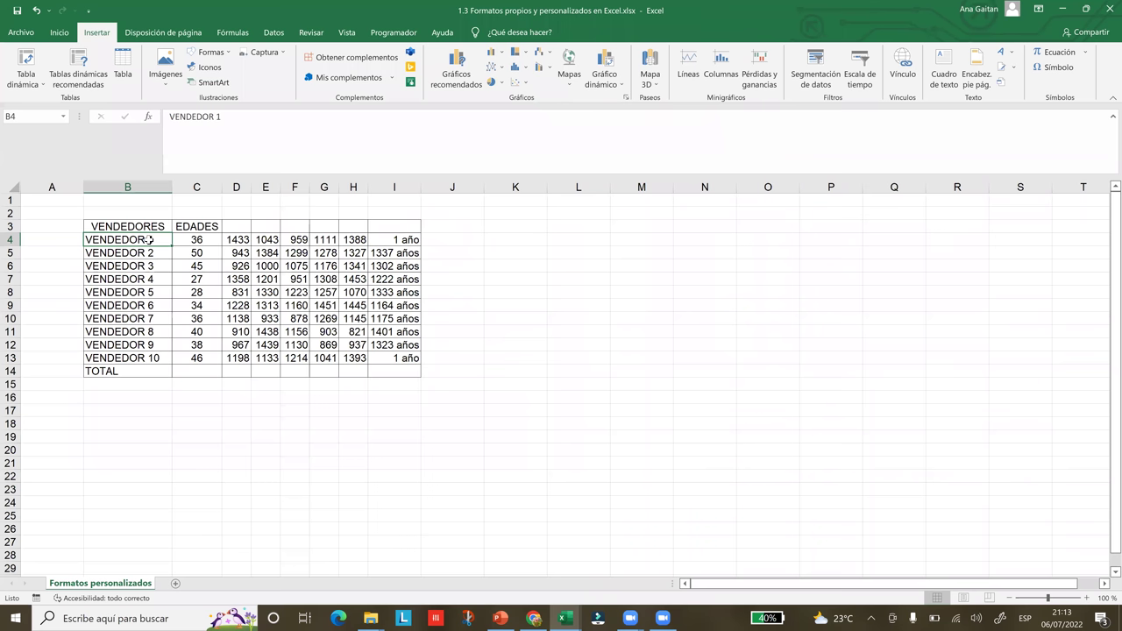
# - On the Inicio tab, fill VENDEDOR 1 and VENDEDOR 10 light green separately, then undo the fills with Ctrl+Z
pyautogui.click(58, 33)
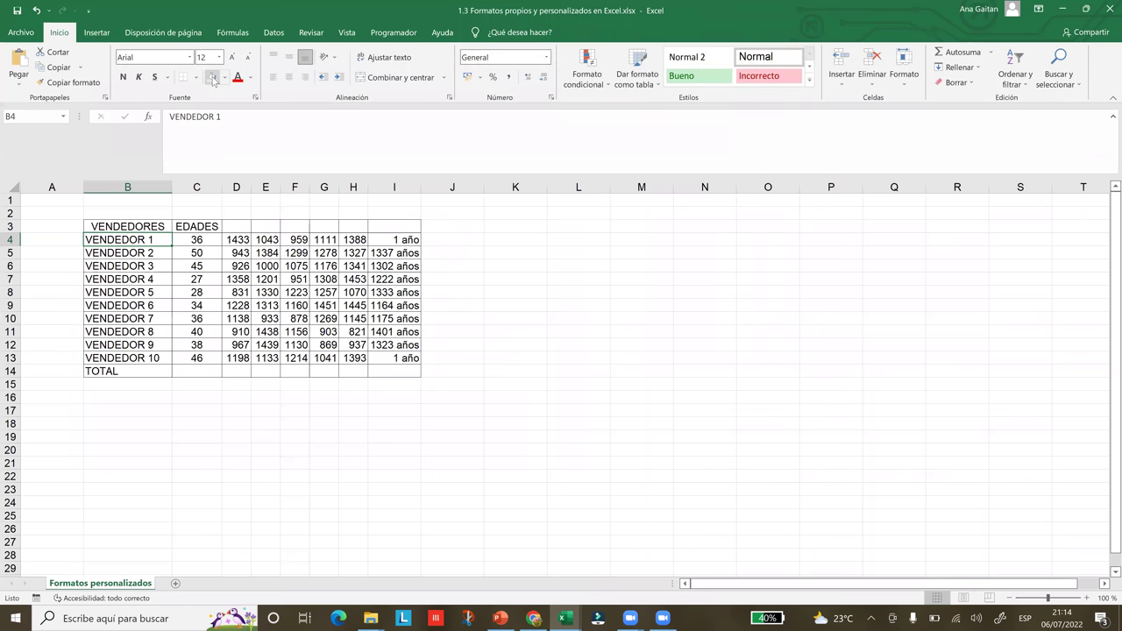
pyautogui.click(212, 78)
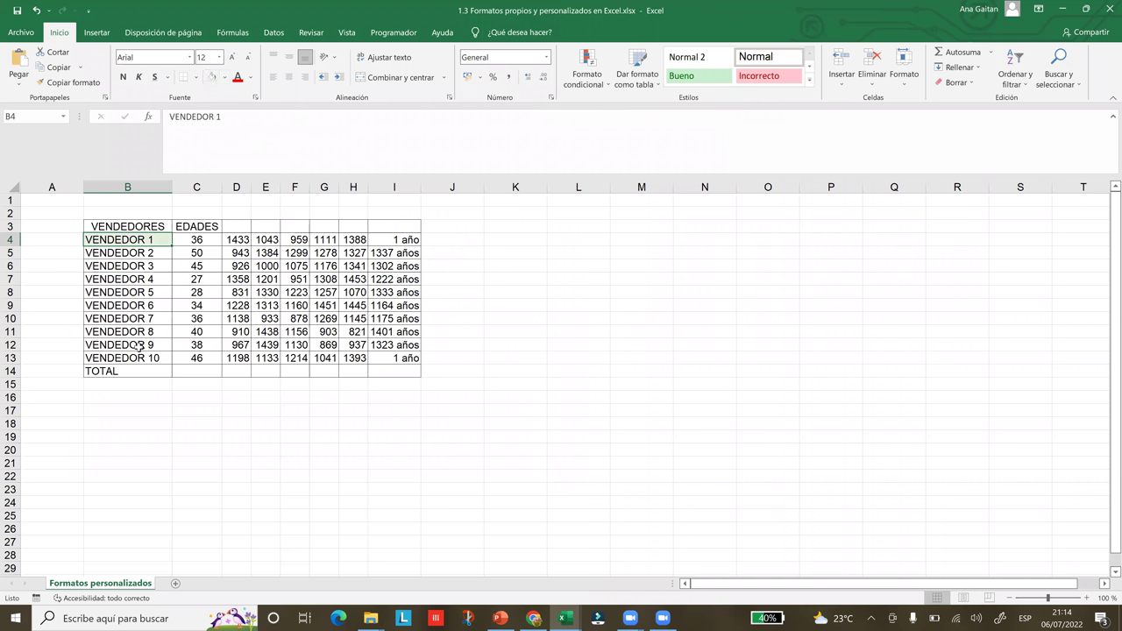
pyautogui.click(138, 359)
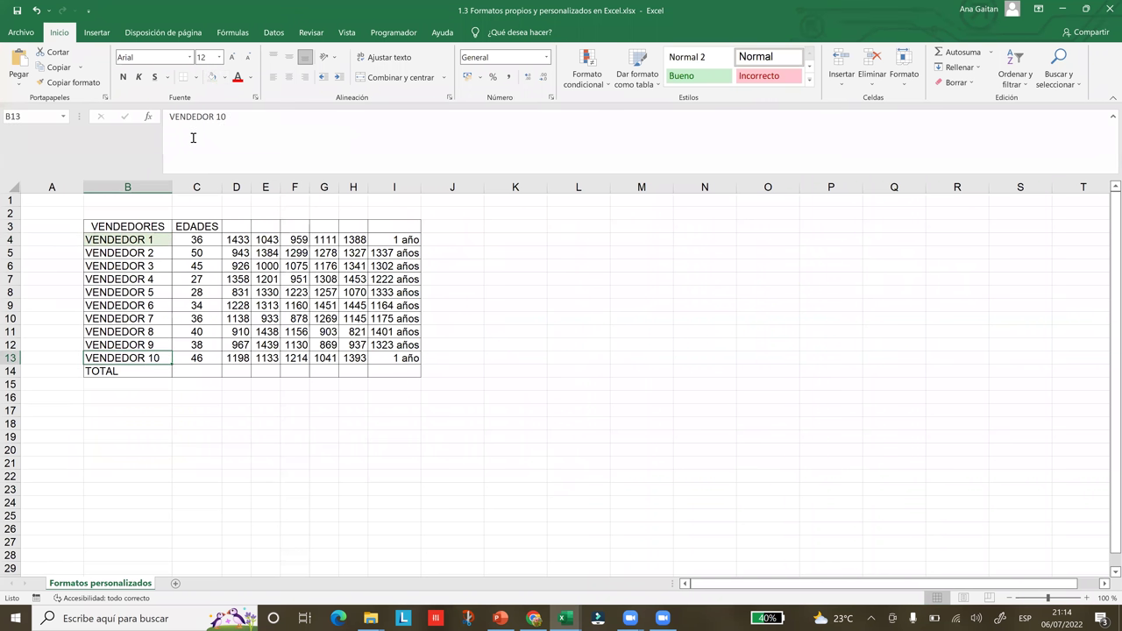
pyautogui.click(212, 78)
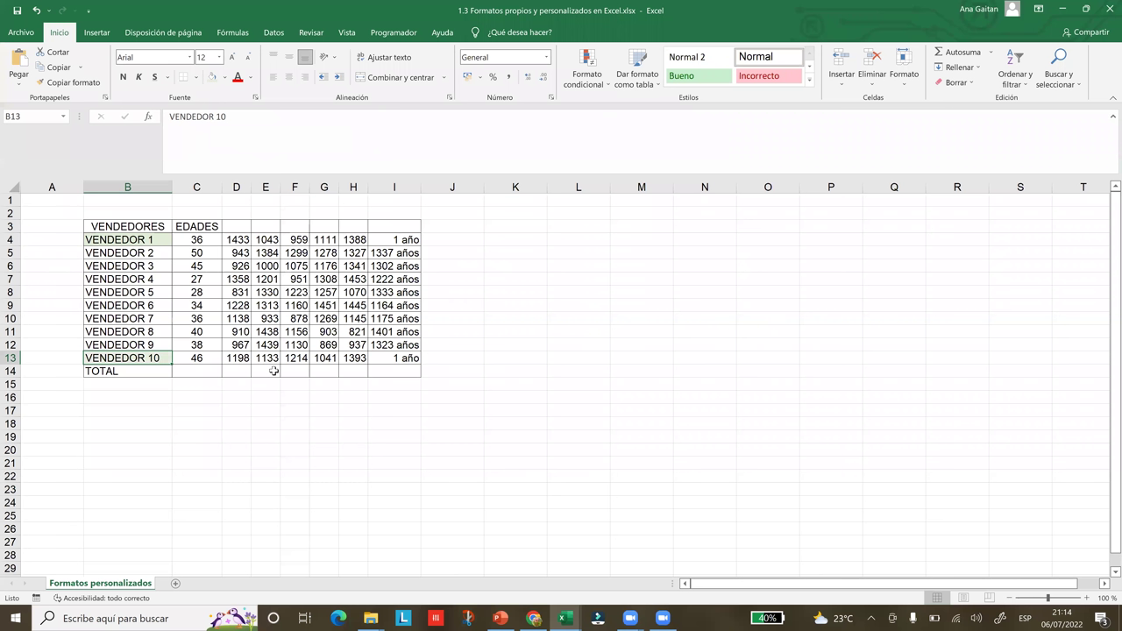
pyautogui.click(277, 383)
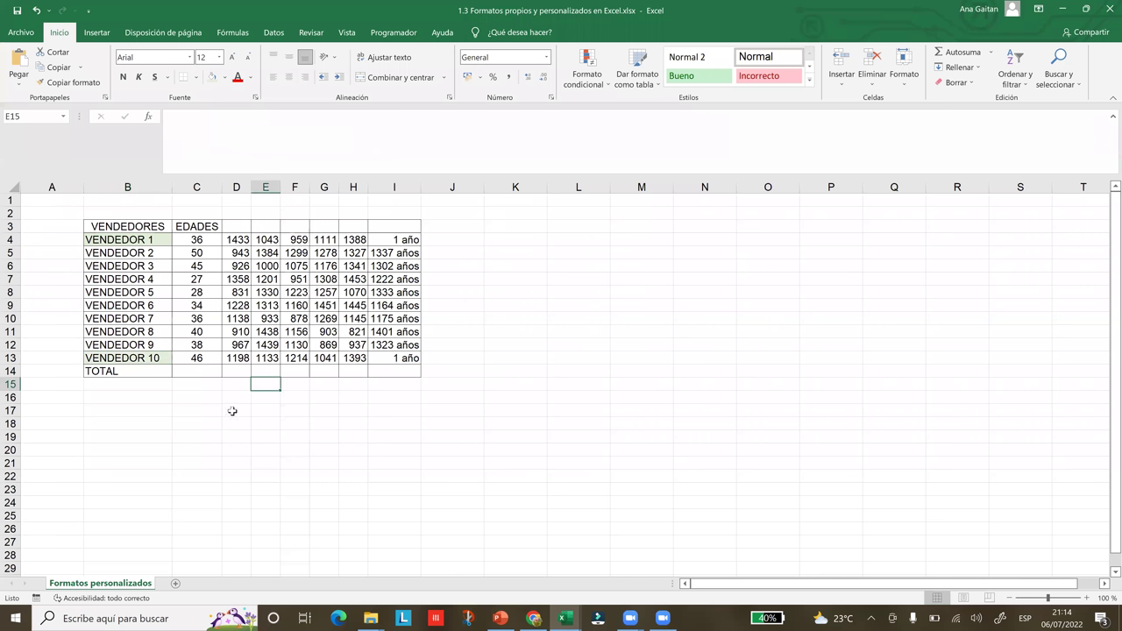
pyautogui.click(239, 447)
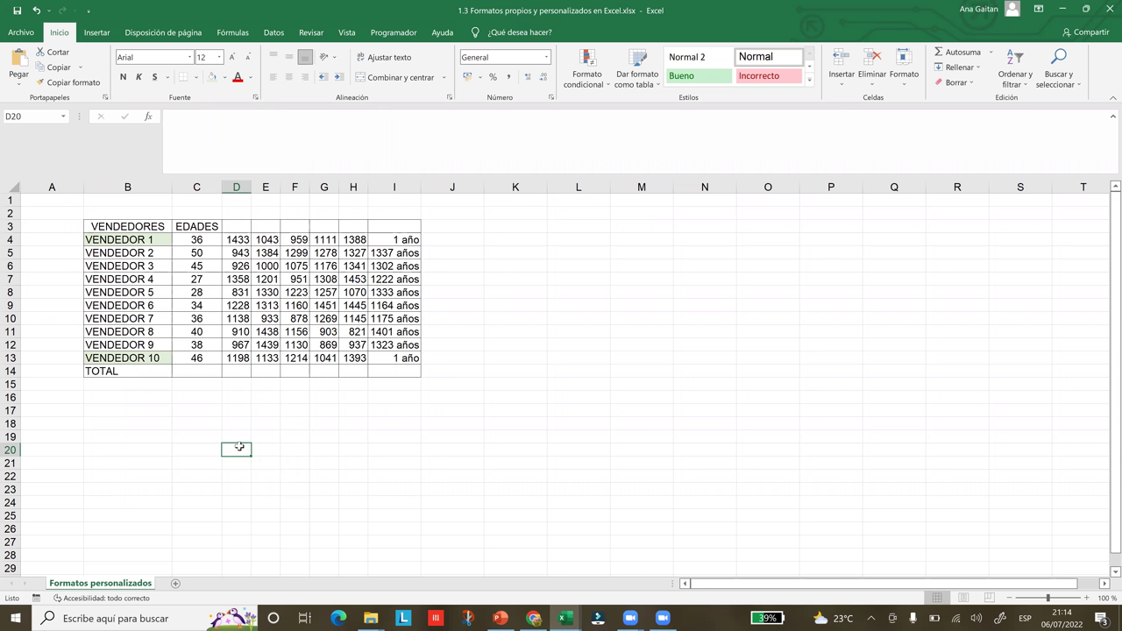
pyautogui.hotkey('ctrl', 'z')
pyautogui.hotkey('ctrl', 'z')
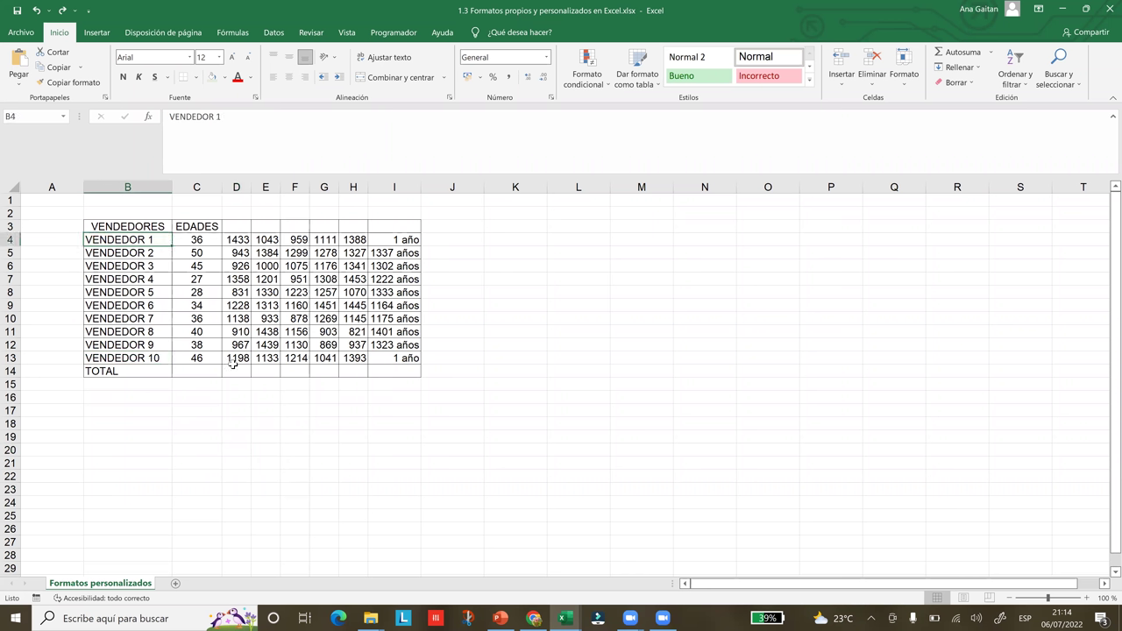
# - Select VENDEDOR 1 (B4) and VENDEDOR 10 (B13) together and fill both with Amarillo
pyautogui.click(275, 293)
pyautogui.click(140, 240)
pyautogui.moveTo(142, 242); pyautogui.dragTo(165, 245)
pyautogui.click(180, 422)
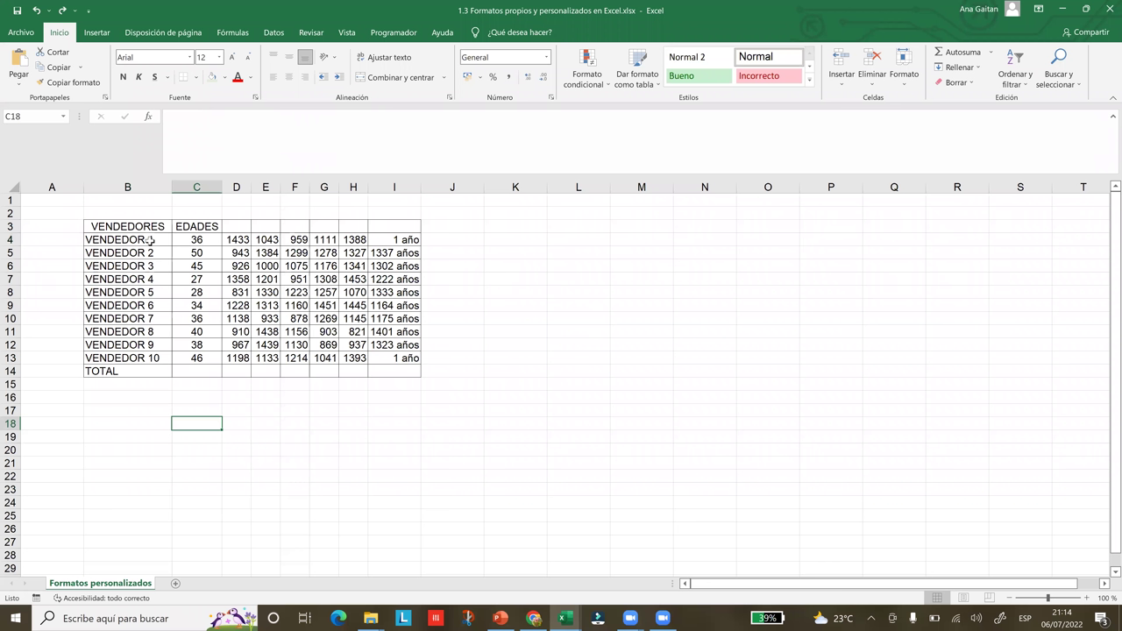
pyautogui.click(150, 242)
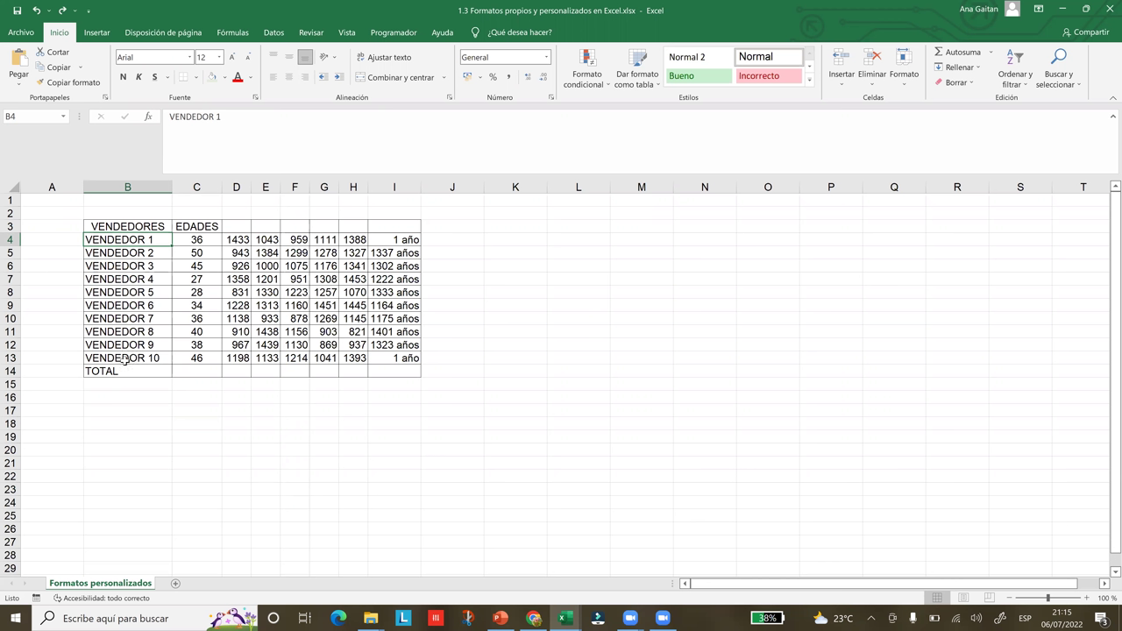
pyautogui.keyDown('ctrl'); pyautogui.click(126, 359); pyautogui.keyUp('ctrl')
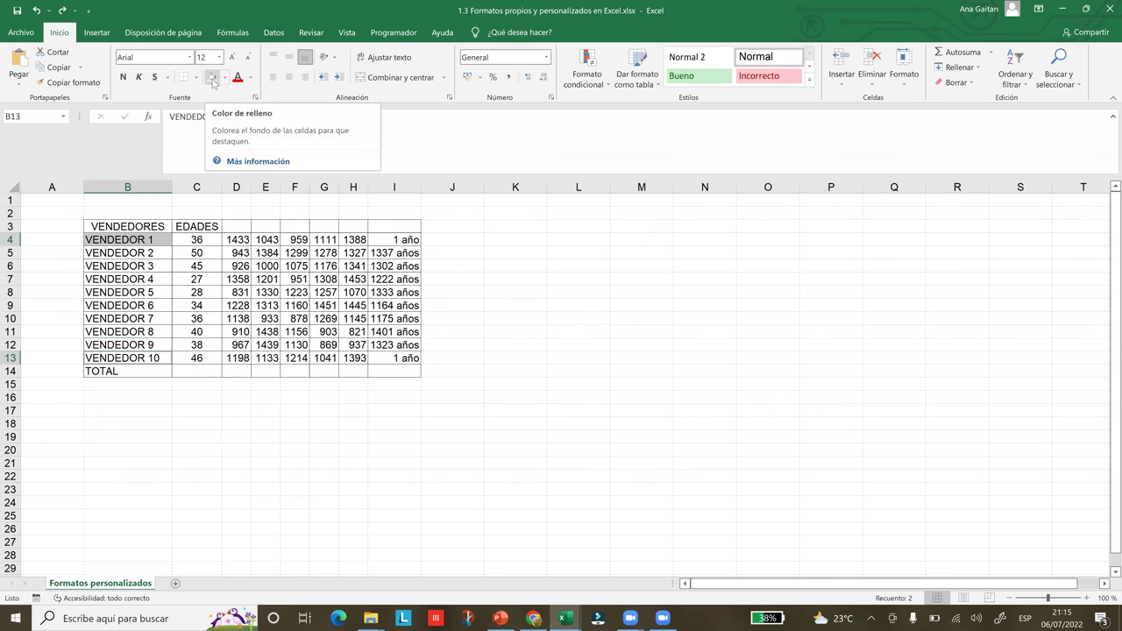
pyautogui.click(224, 77)
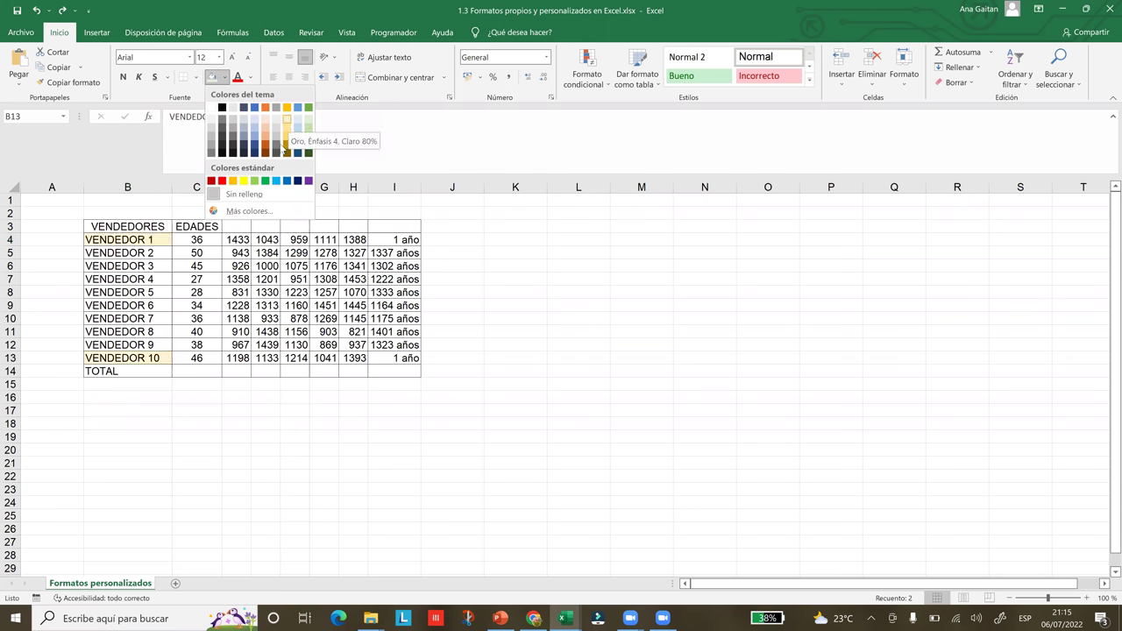
pyautogui.click(243, 180)
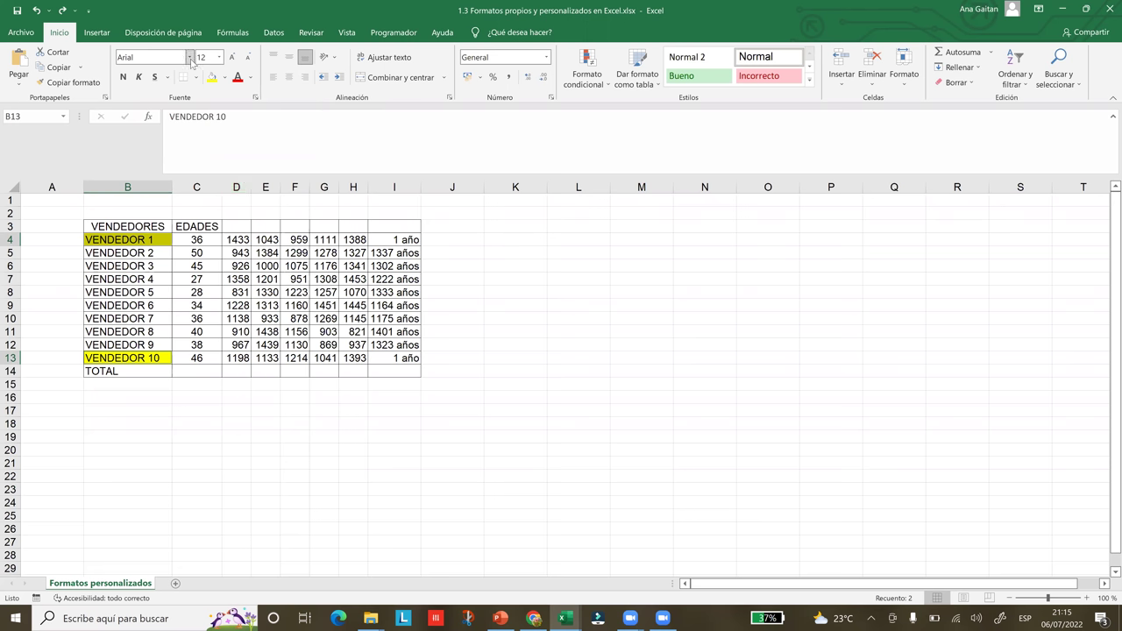
# - Change the two selected vendor labels to font size 20 and drag column B wider to fit them
pyautogui.click(219, 57)
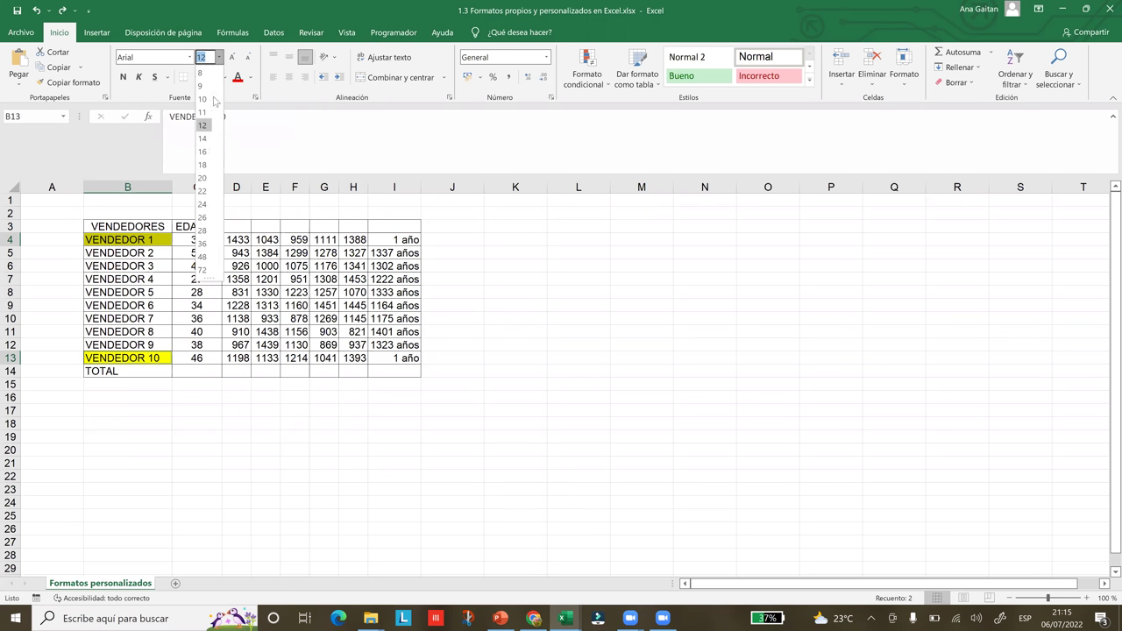
pyautogui.click(208, 178)
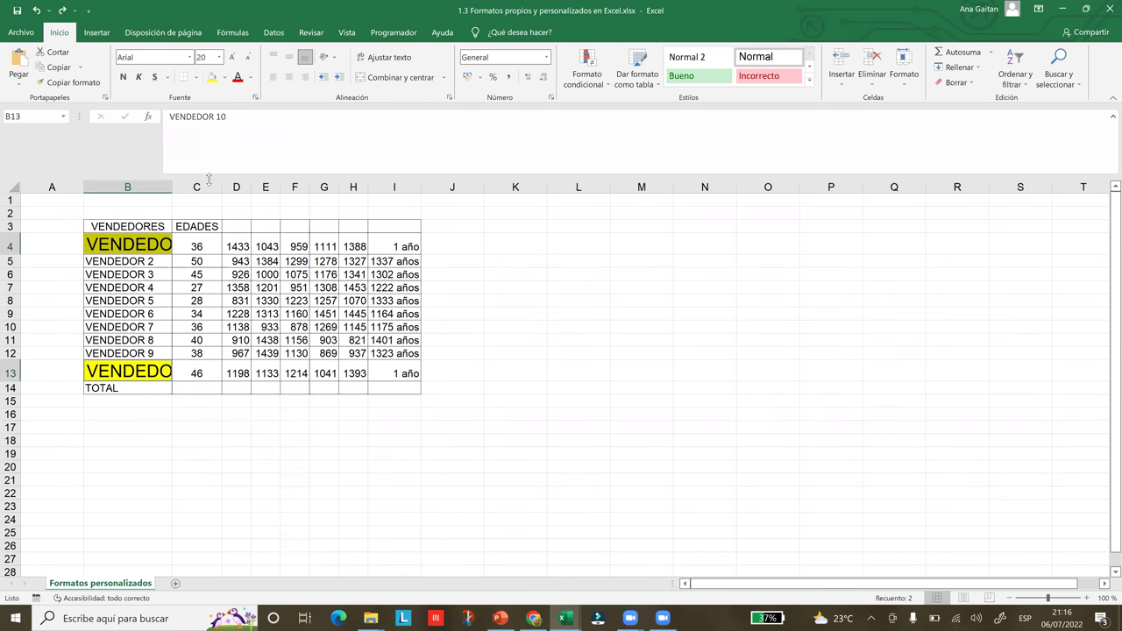
pyautogui.moveTo(172, 186); pyautogui.dragTo(242, 189)
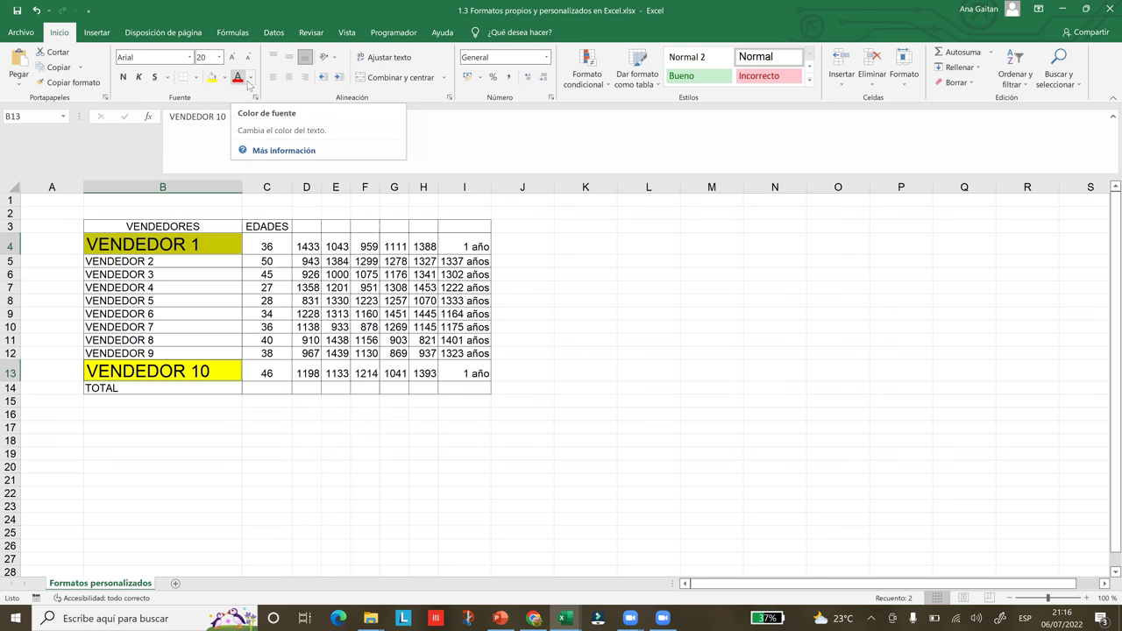
# - Colour the VENDEDOR 1 and VENDEDOR 10 text Púrpura and change their fill from yellow to light gold
pyautogui.click(250, 82)
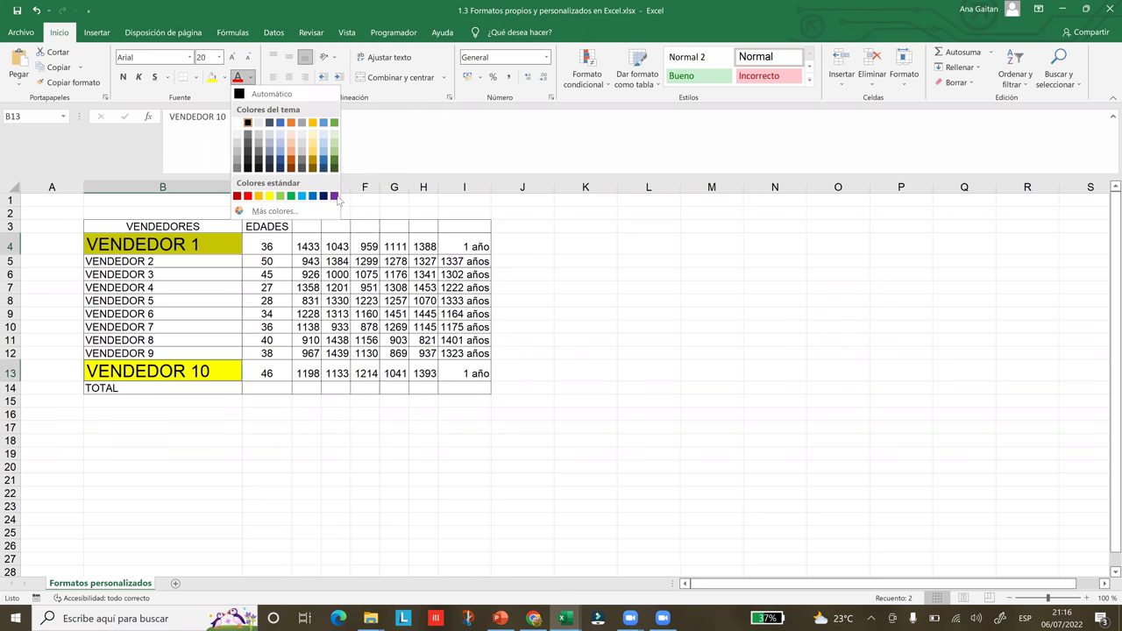
pyautogui.click(334, 196)
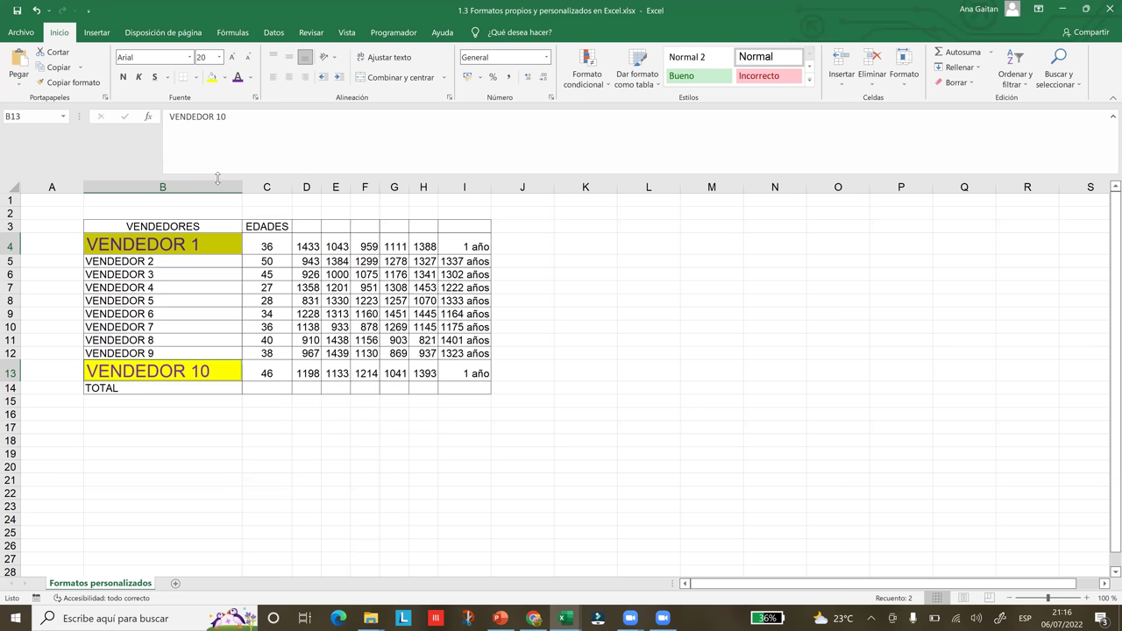
pyautogui.click(225, 77)
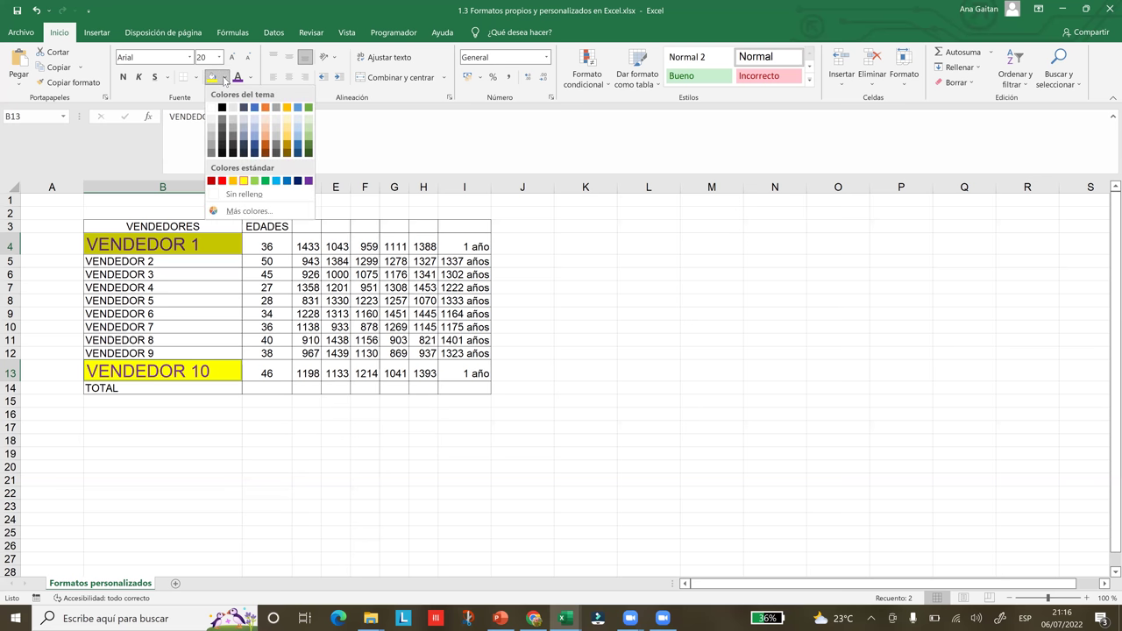
pyautogui.click(287, 132)
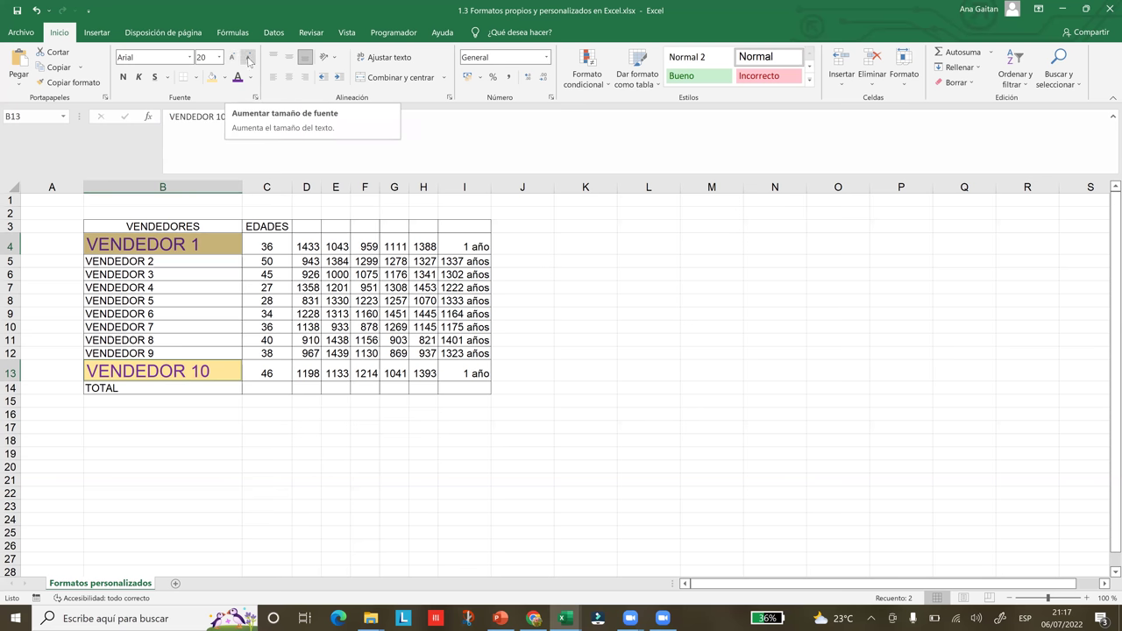
# - Step the vendor names' font size down and then back up with the decrease and increase font buttons
pyautogui.click(249, 58)
pyautogui.click(249, 57)
pyautogui.click(249, 58)
pyautogui.click(249, 58)
pyautogui.click(249, 58)
pyautogui.click(249, 58)
pyautogui.click(249, 58)
pyautogui.click(249, 58)
pyautogui.click(234, 58)
pyautogui.click(234, 58)
pyautogui.click(235, 59)
pyautogui.click(235, 58)
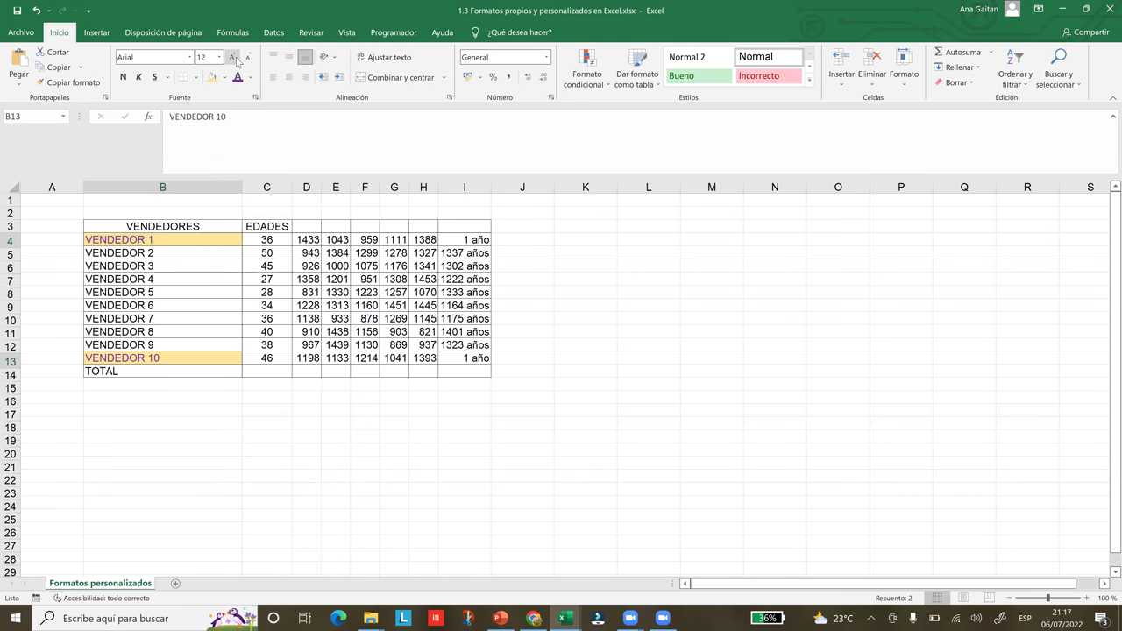
pyautogui.click(235, 58)
pyautogui.click(235, 58)
pyautogui.click(235, 58)
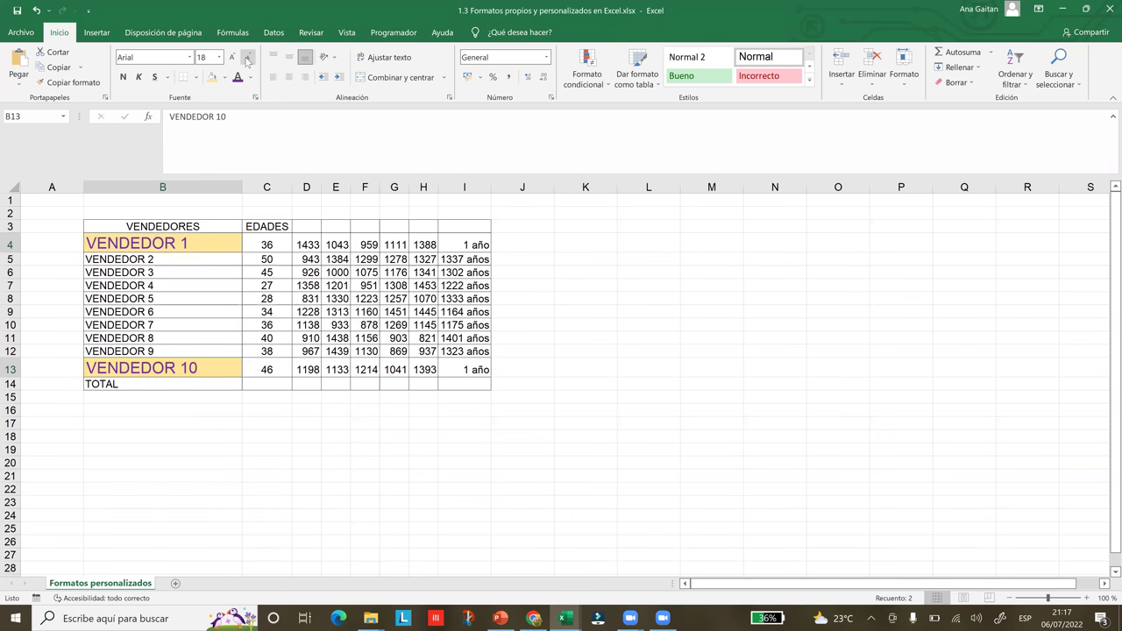
# - Undo back to size 12, select C14, and snap Excel to the right half with Win+Right
pyautogui.hotkey('ctrl', 'z')
pyautogui.hotkey('ctrl', 'z')
pyautogui.click(279, 375)
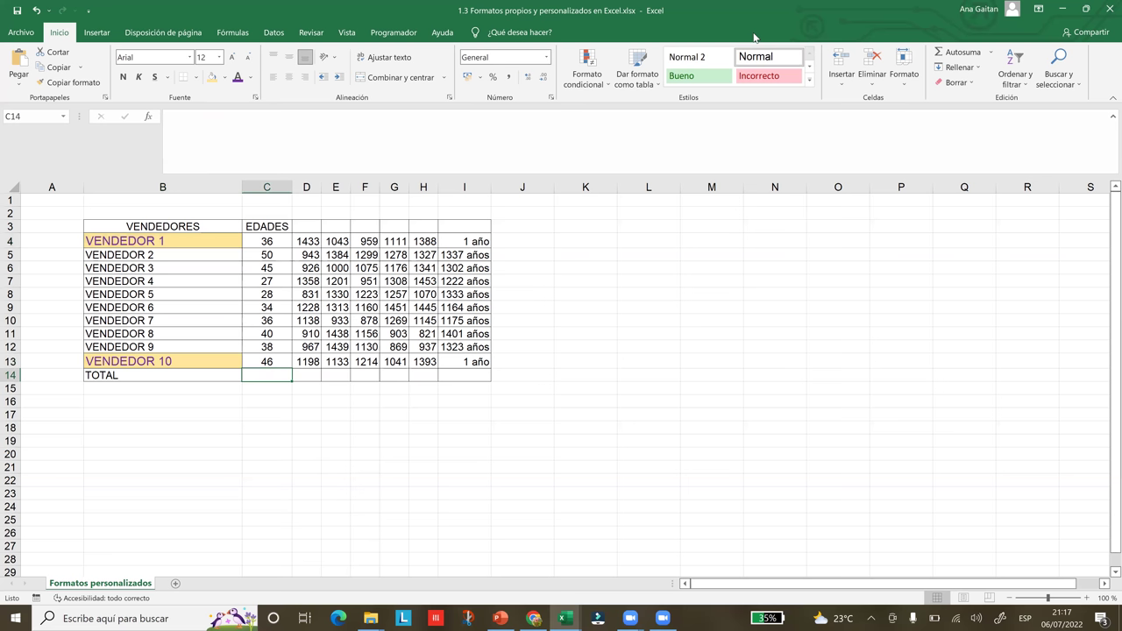
pyautogui.press('super+Right')
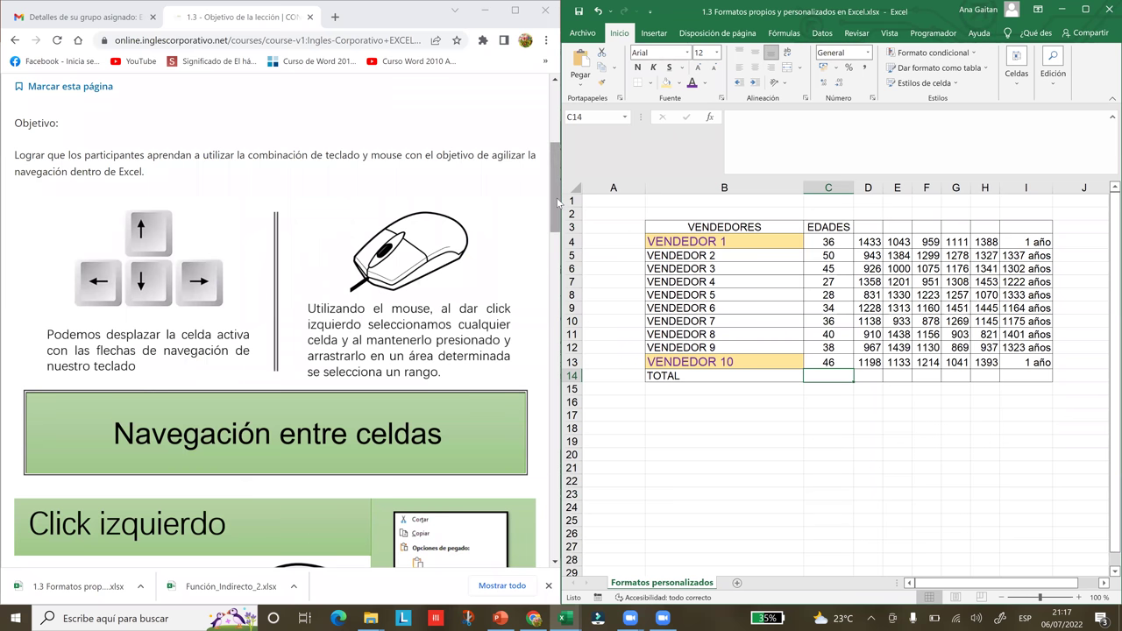
# - Select the whole vendor table B3:I14, from the headers down to the TOTAL row
pyautogui.scroll(-1, 557, 202)
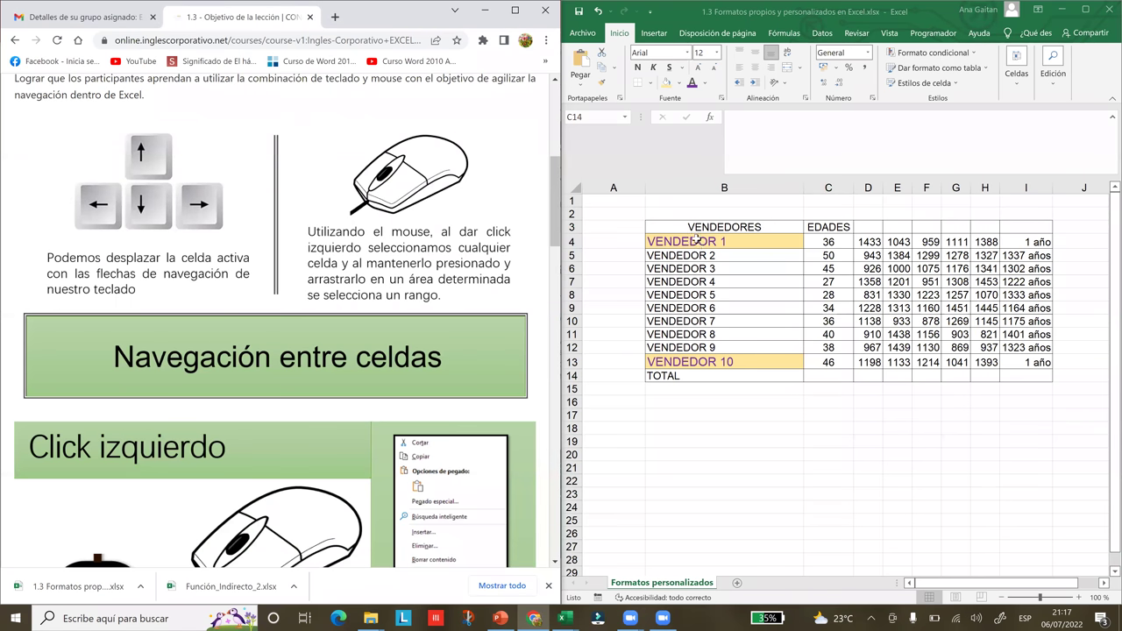
pyautogui.moveTo(695, 251); pyautogui.dragTo(707, 351)
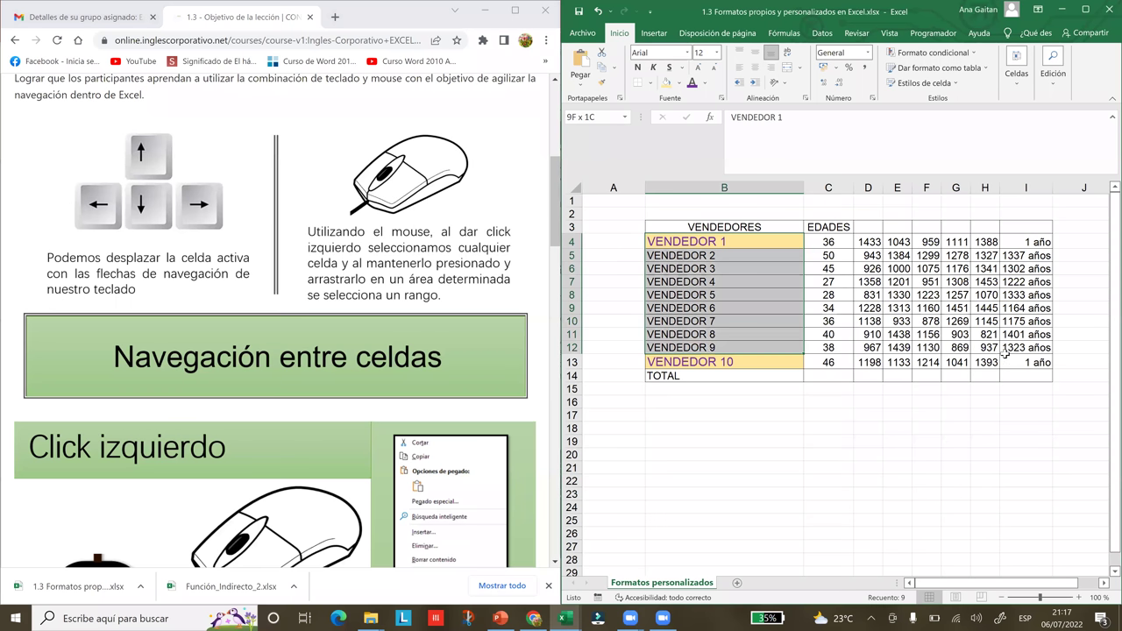
pyautogui.moveTo(1007, 362); pyautogui.dragTo(1007, 362)
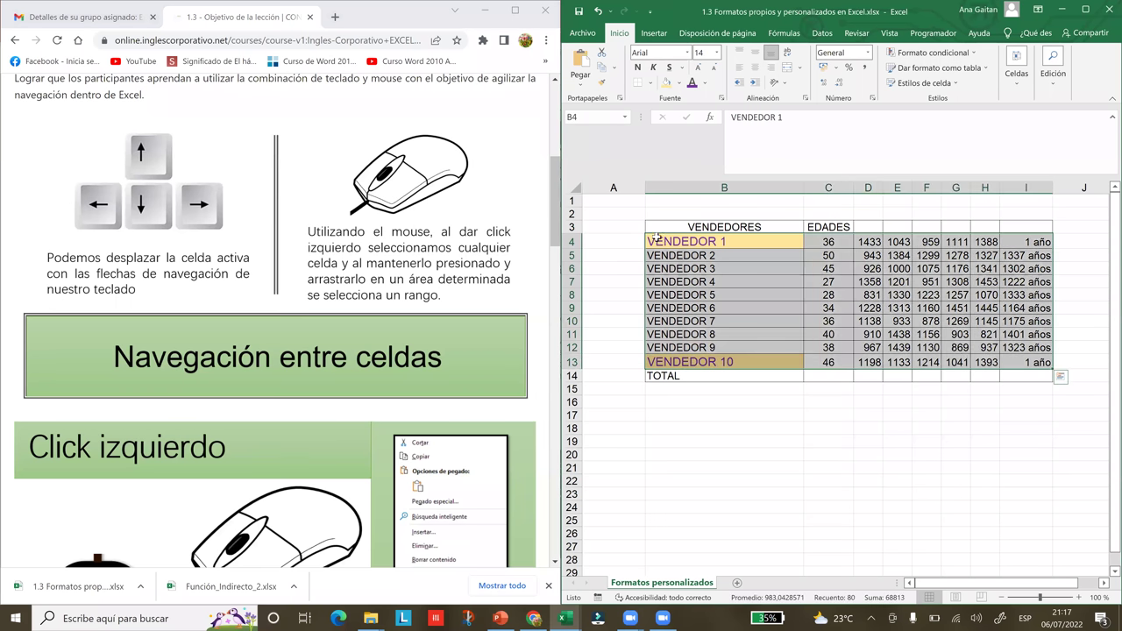
pyautogui.moveTo(724, 227); pyautogui.dragTo(1021, 375)
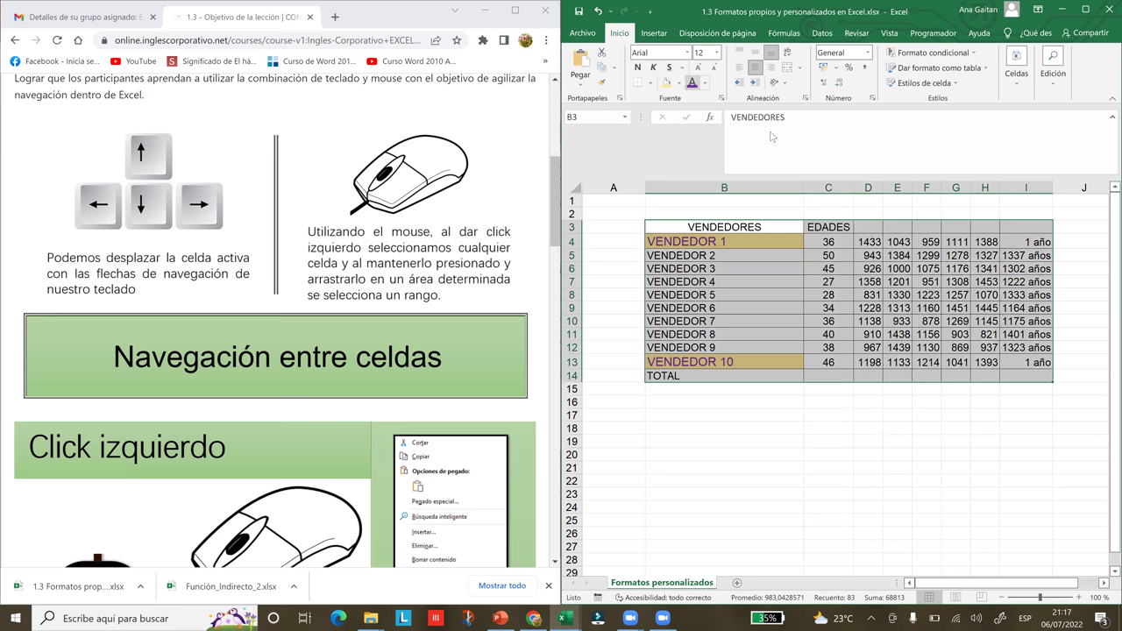
# - Fill the selected table light green via Alt+H, H, then click B5 to deselect
pyautogui.hotkey('alt', 'h')
pyautogui.press('h')
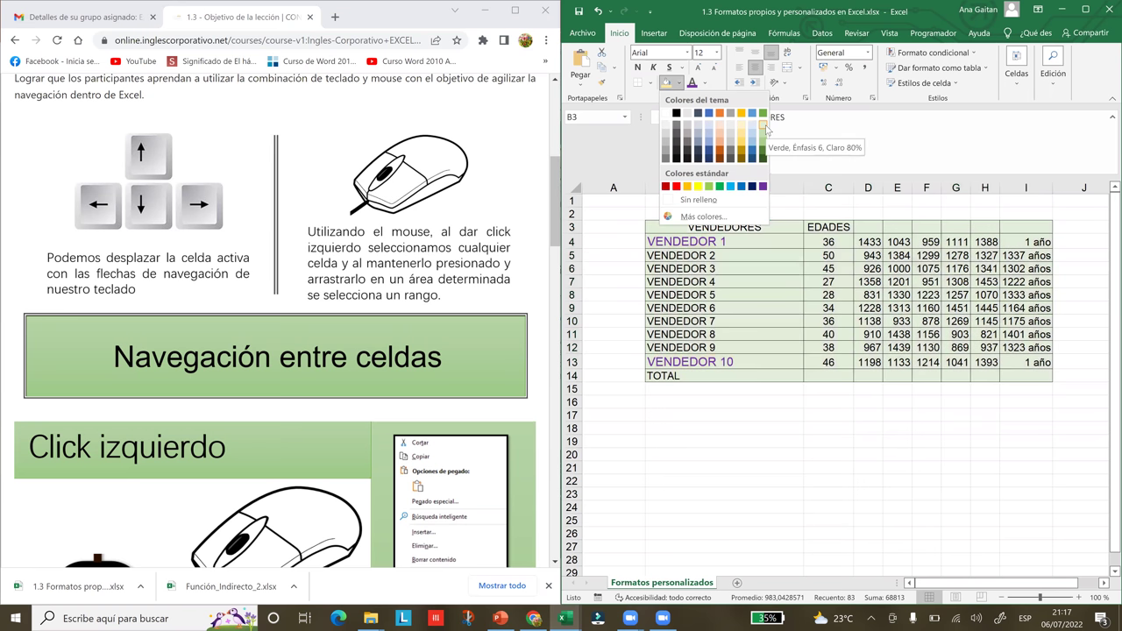
pyautogui.click(765, 125)
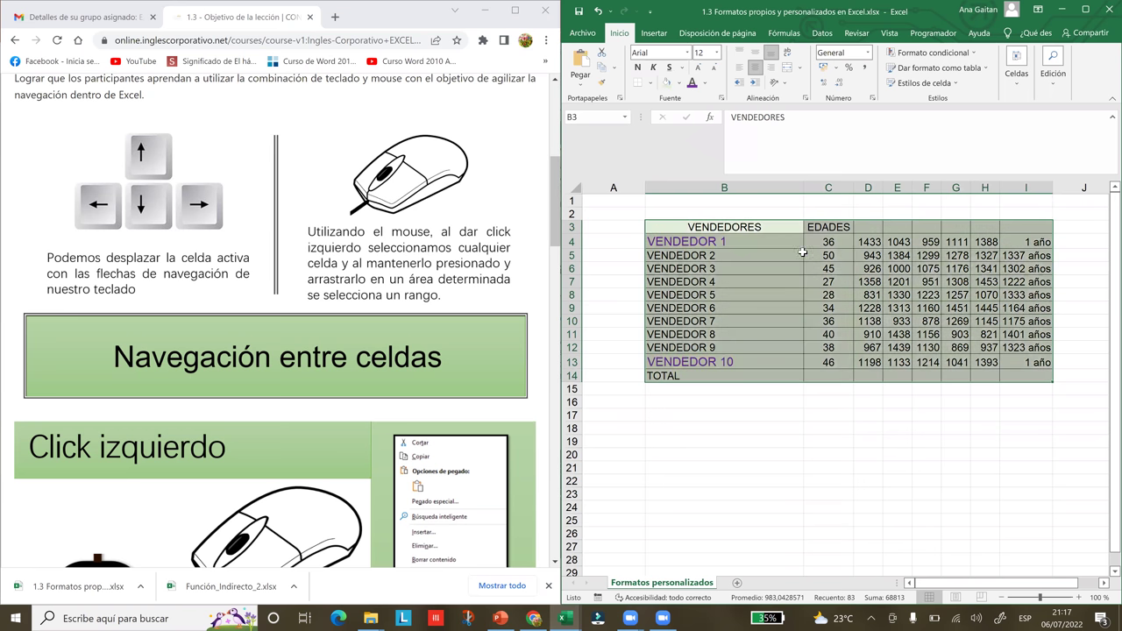
pyautogui.click(801, 254)
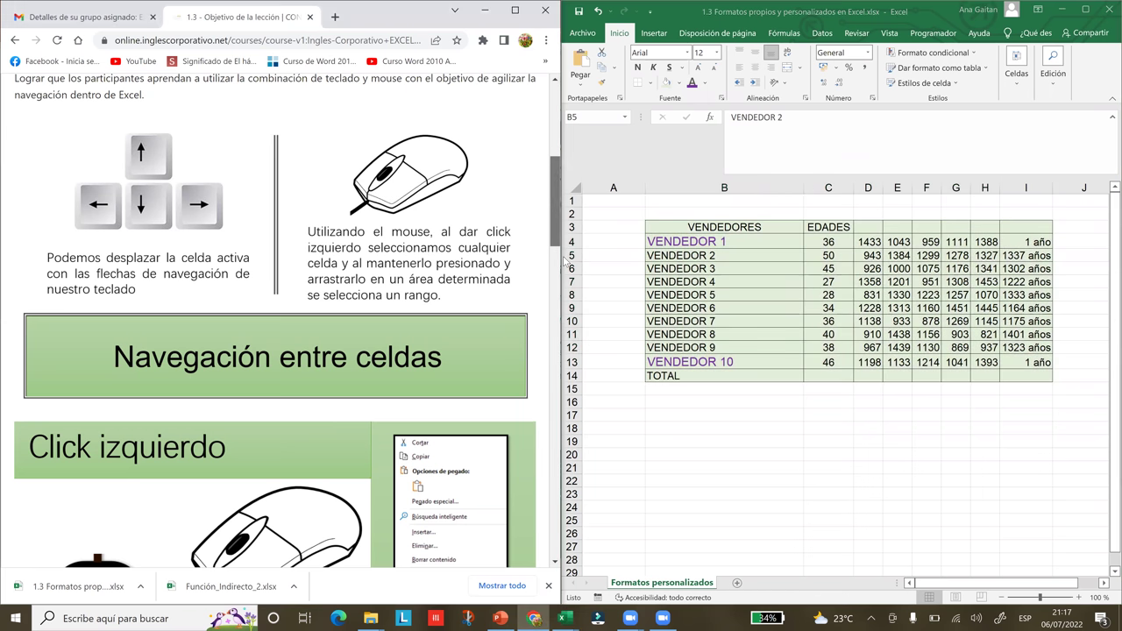
# - Scroll the lesson down to the Click izquierdo section and its cell shortcut menu picture
pyautogui.scroll(-3, 566, 276)
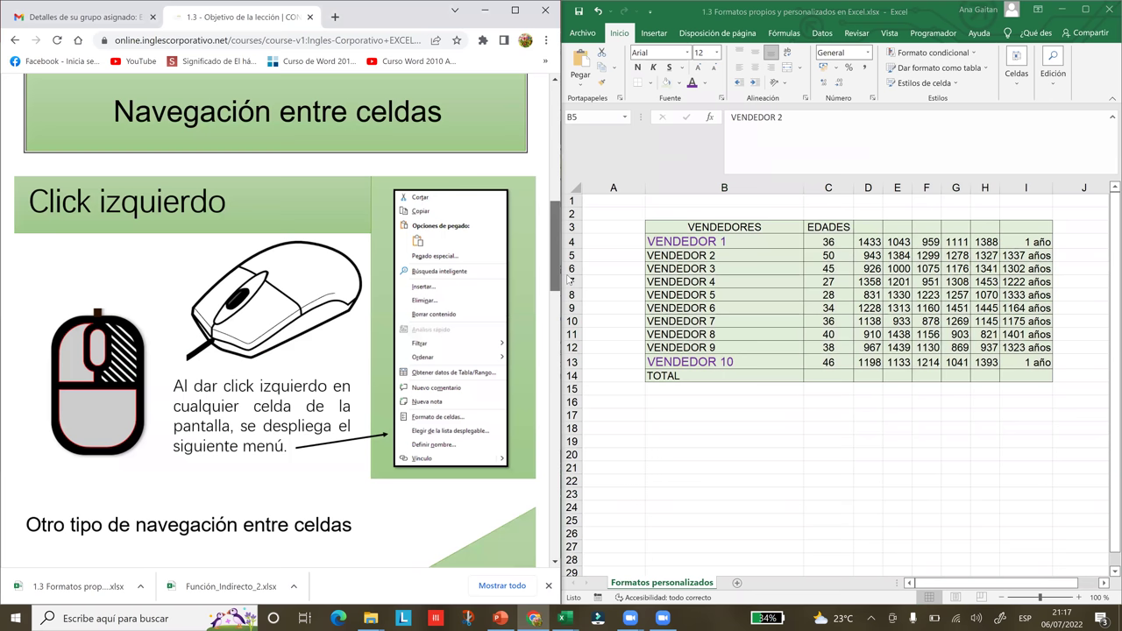
pyautogui.scroll(-1, 108, 171)
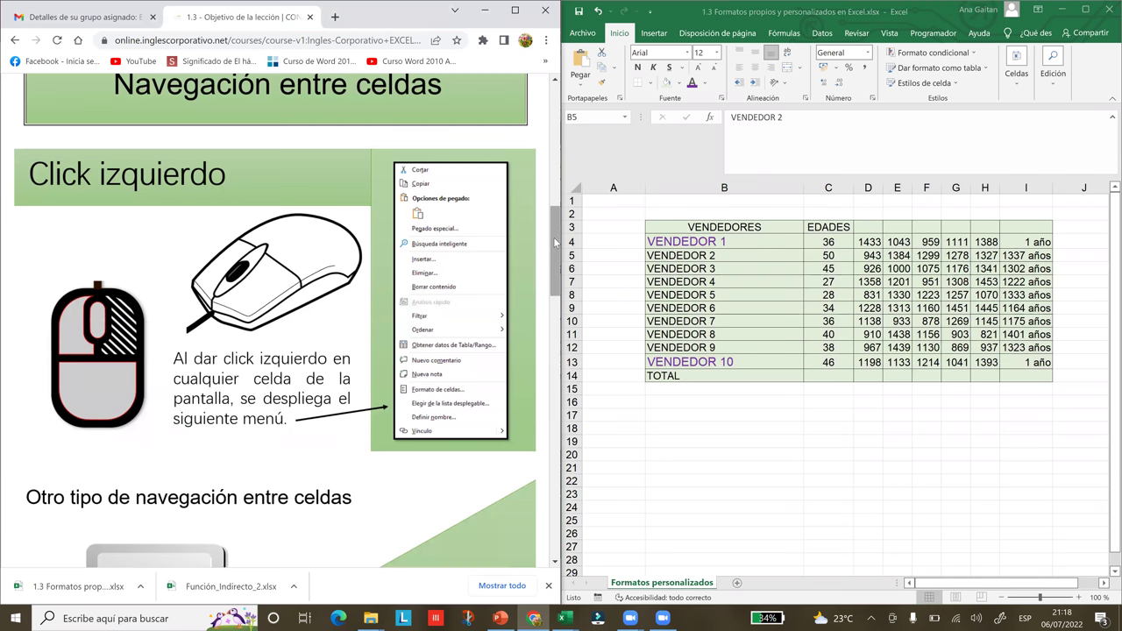
pyautogui.scroll(-1, 556, 245)
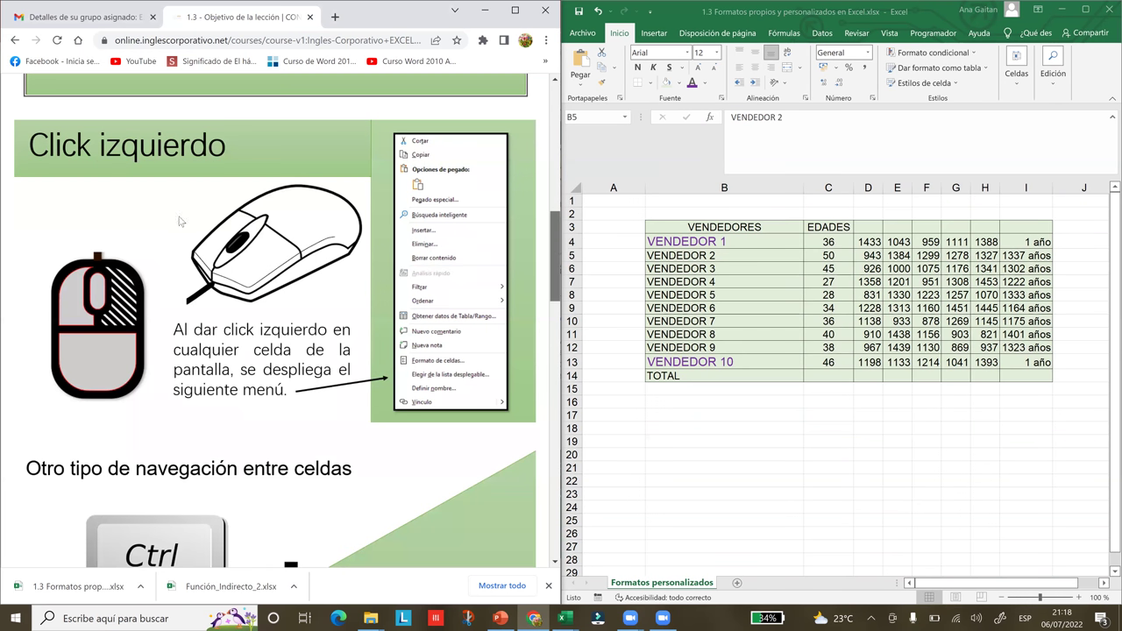
pyautogui.scroll(-1, 83, 170)
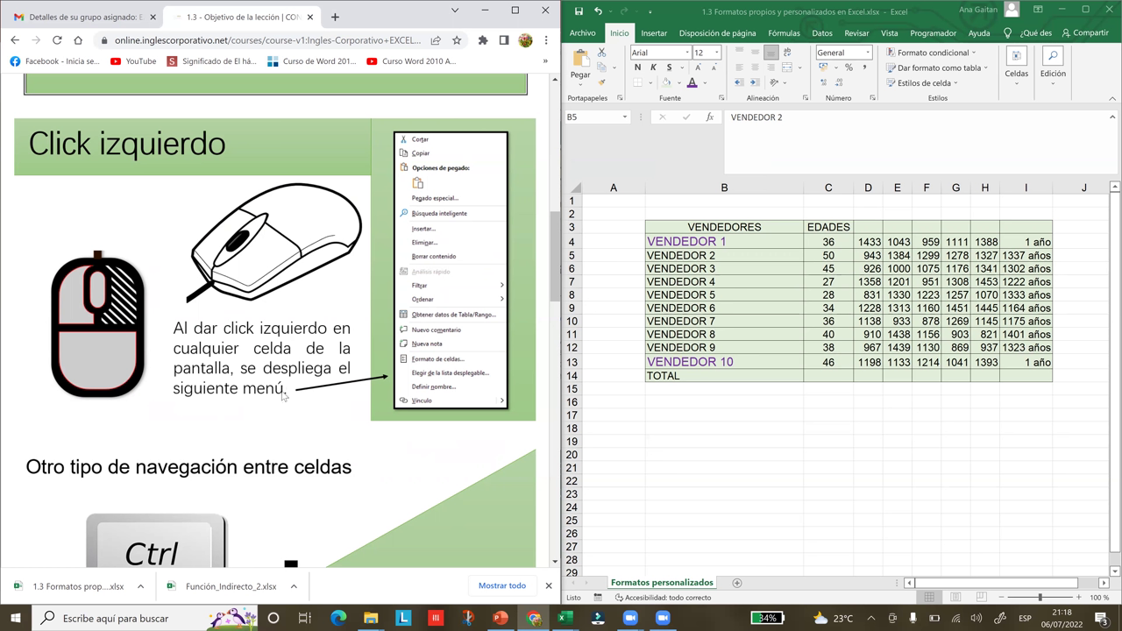
pyautogui.click(737, 443)
pyautogui.rightClick(736, 445)
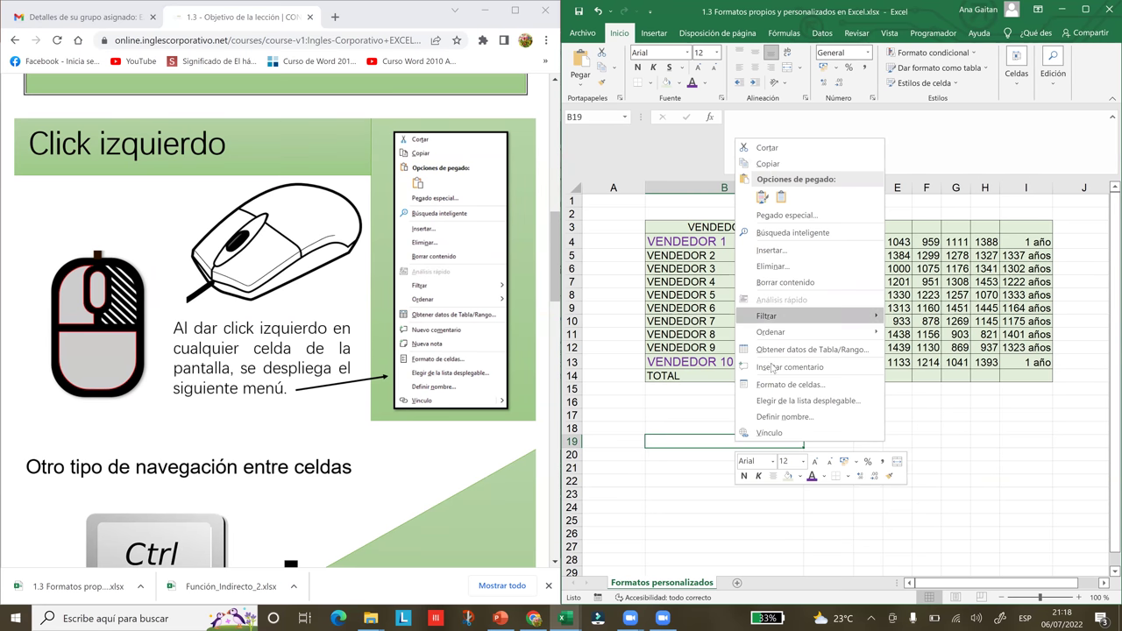
pyautogui.click(920, 510)
pyautogui.click(922, 508)
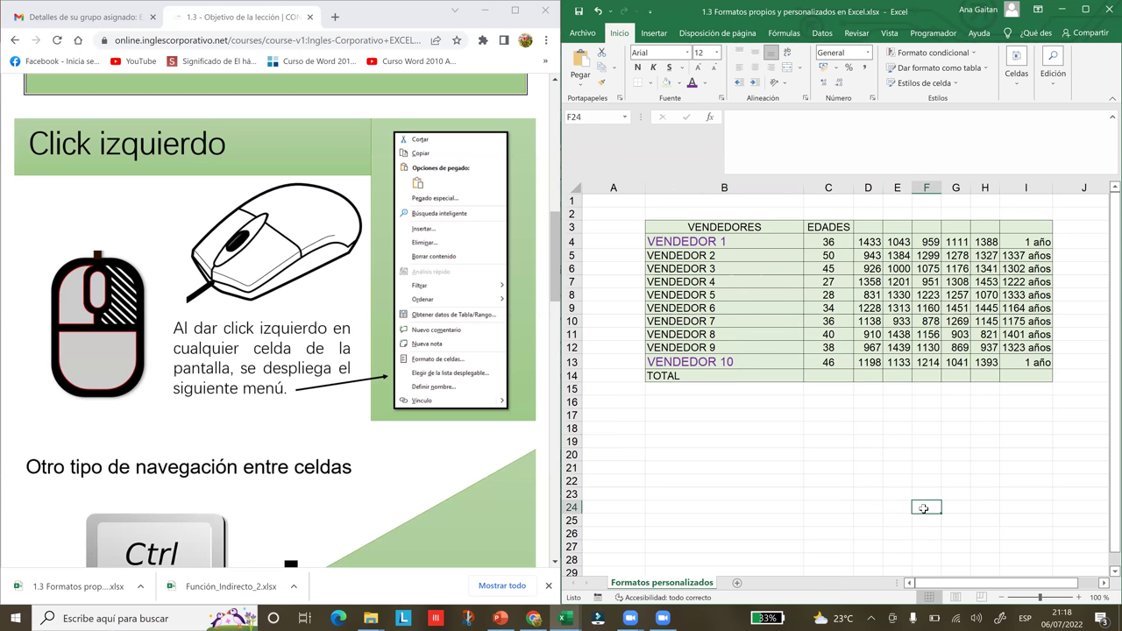
pyautogui.rightClick(924, 510)
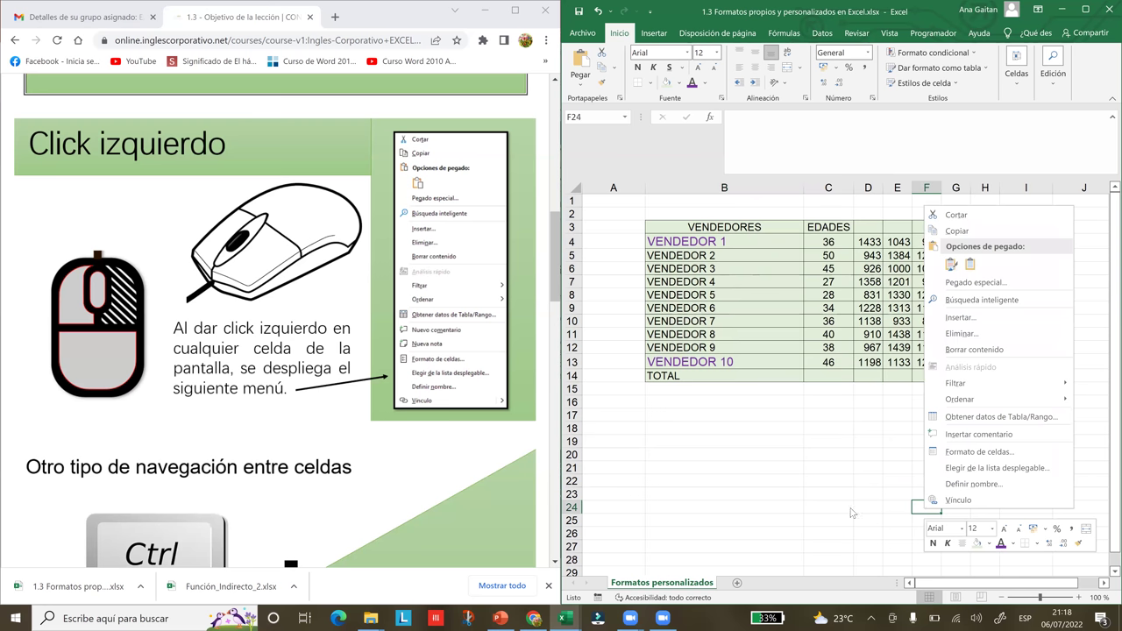
pyautogui.click(819, 518)
pyautogui.click(821, 518)
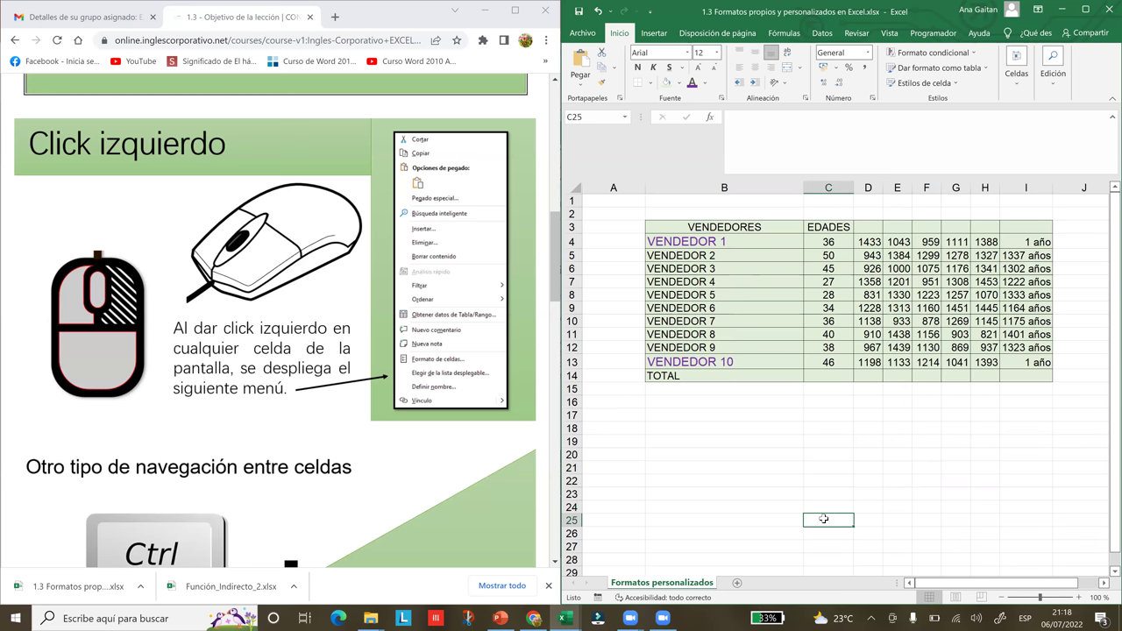
pyautogui.rightClick(825, 520)
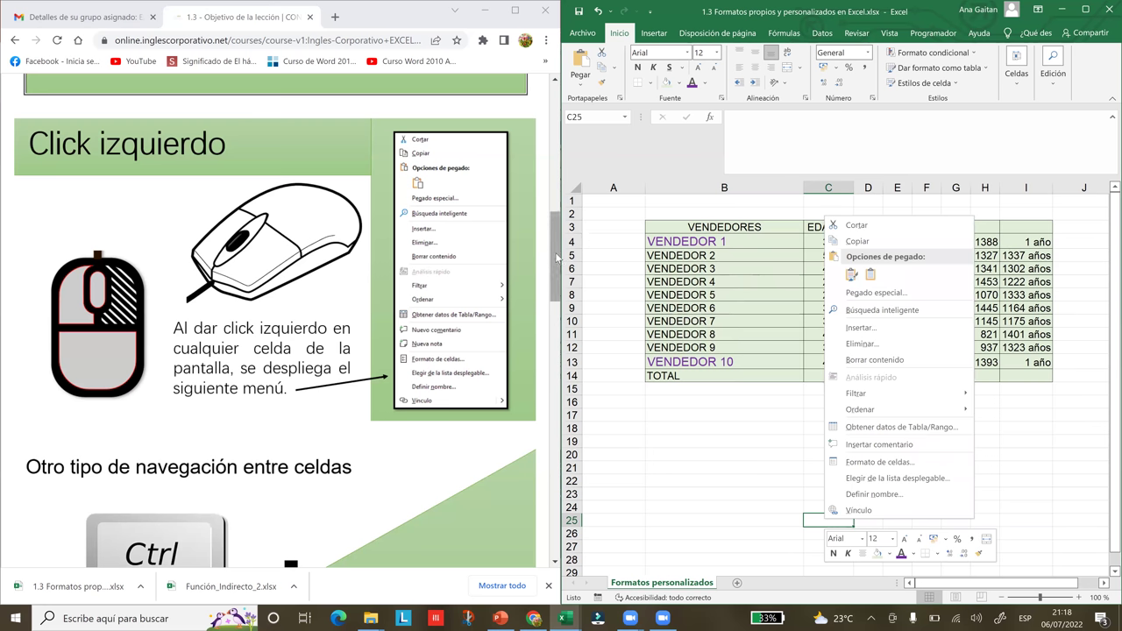
pyautogui.click(557, 257)
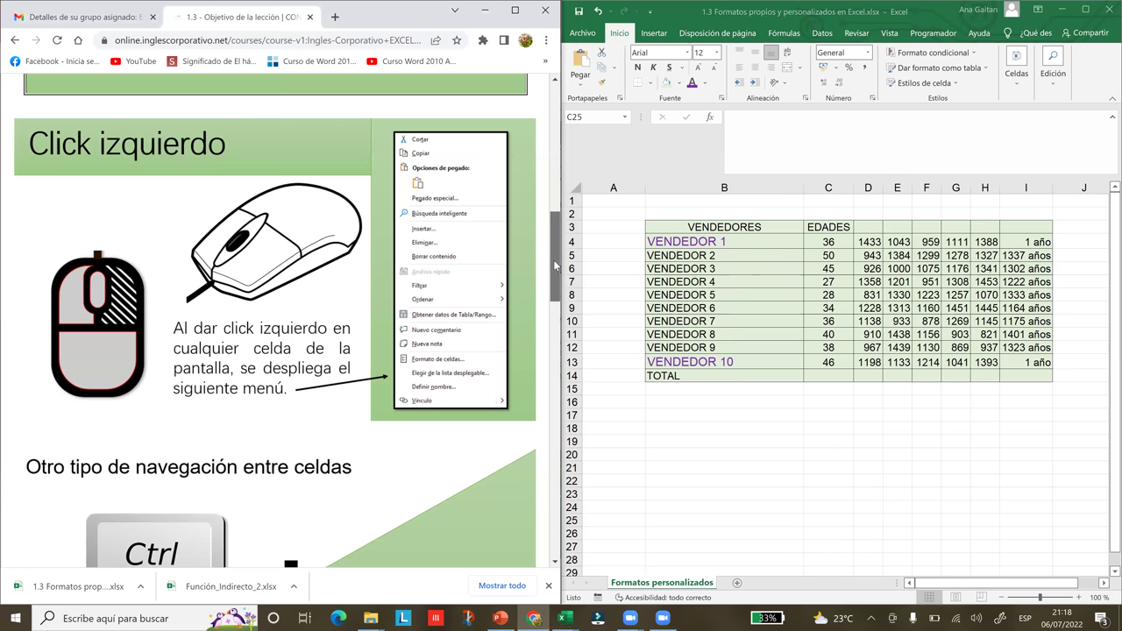
pyautogui.moveTo(557, 257); pyautogui.dragTo(557, 297)
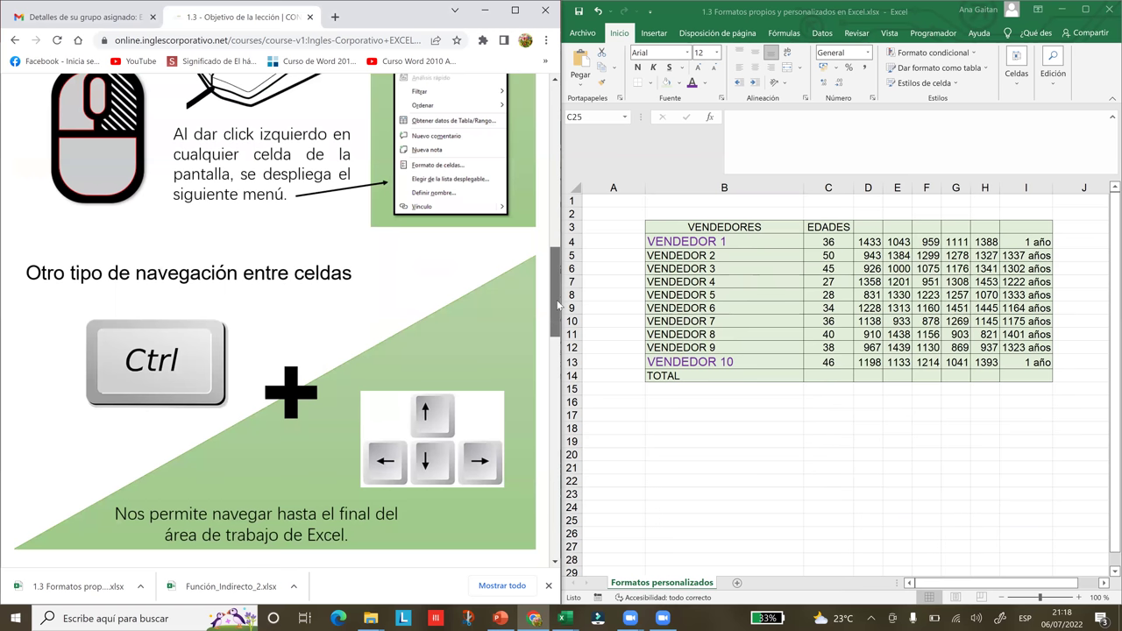
# - Scroll the lesson down to the 'Otro tipo de navegación entre celdas' section
pyautogui.scroll(-1, 558, 304)
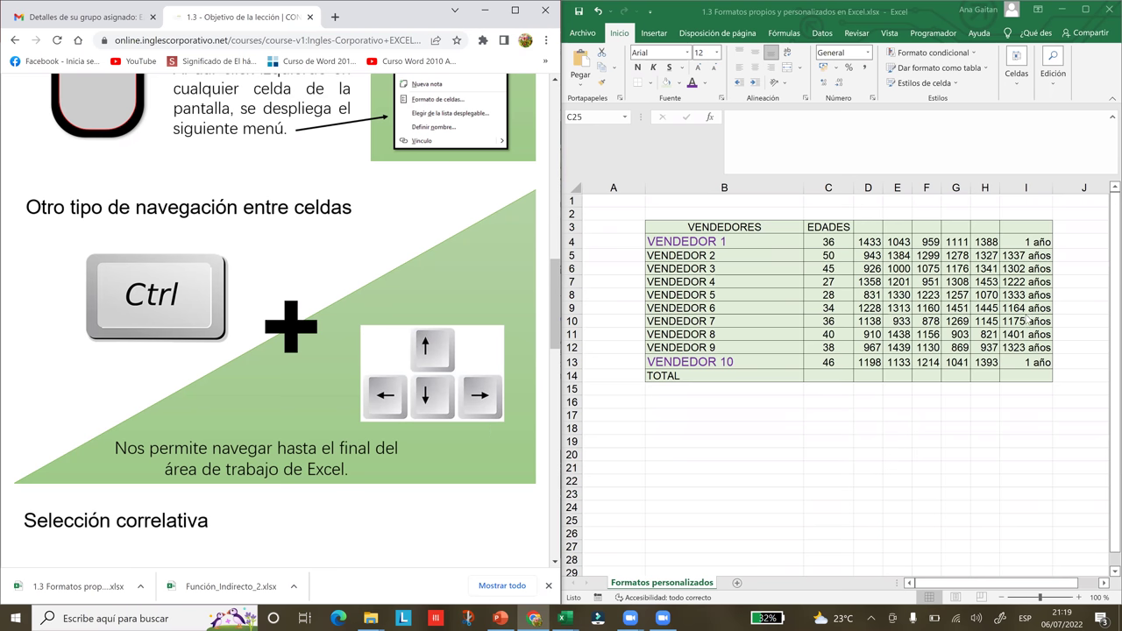
pyautogui.click(562, 243)
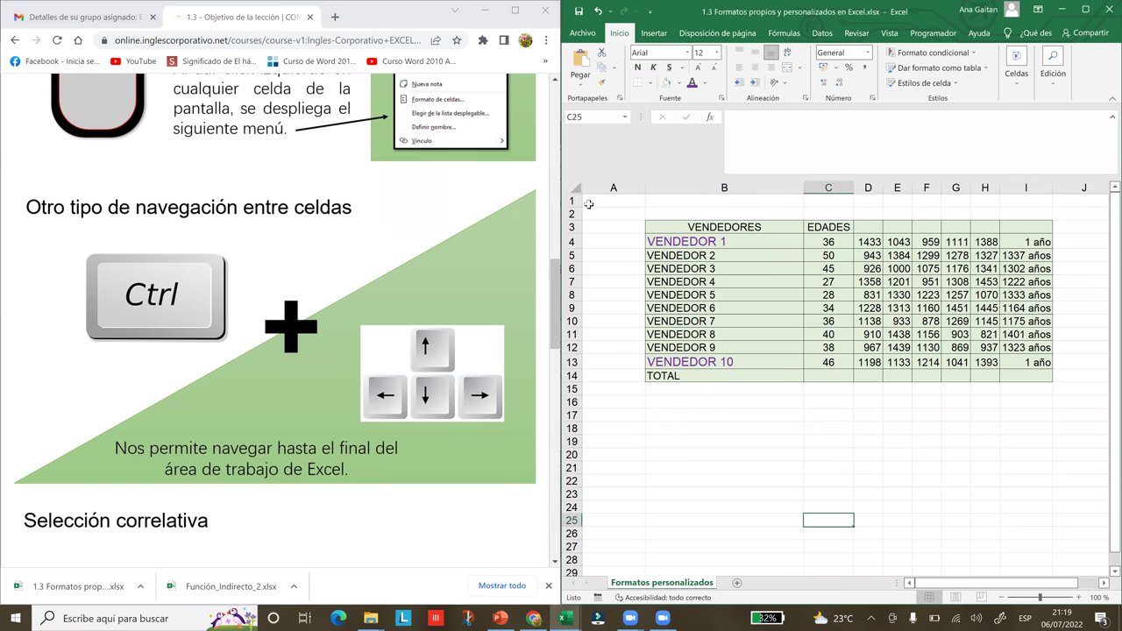
pyautogui.click(604, 198)
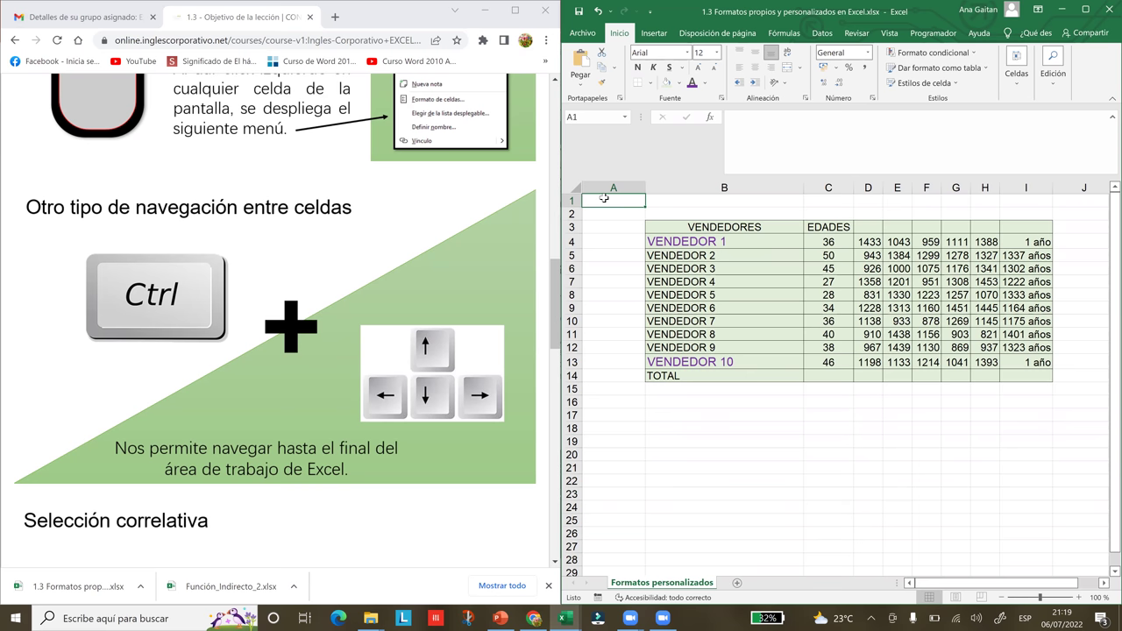
pyautogui.hotkey('ctrl', 'Right')
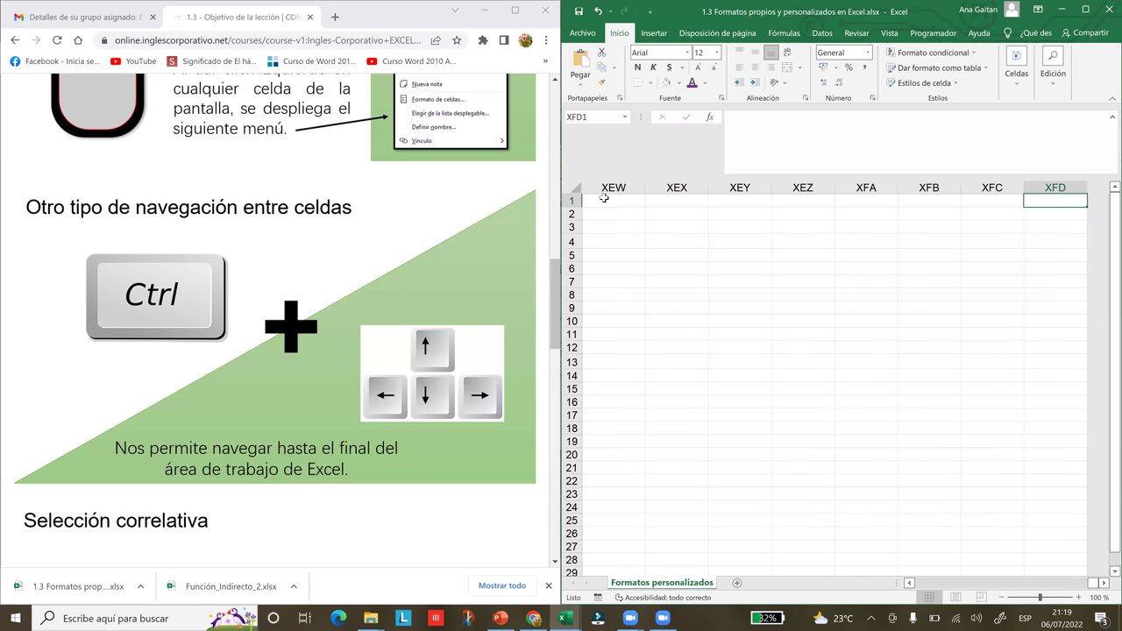
pyautogui.hotkey('ctrl', 'Left')
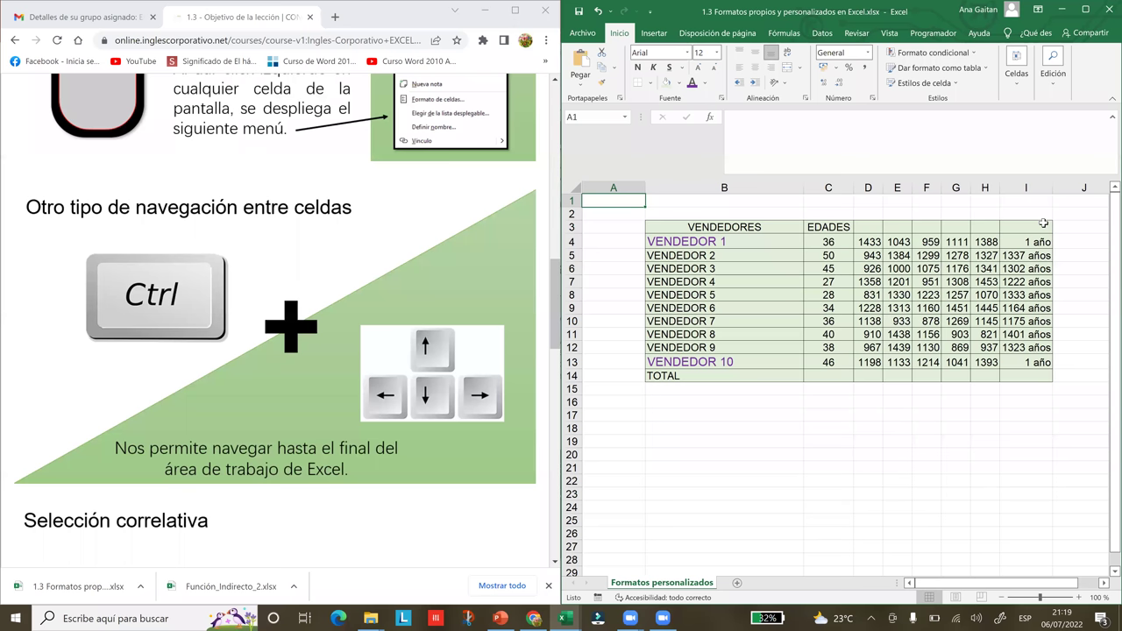
pyautogui.hotkey('ctrl', 'Right')
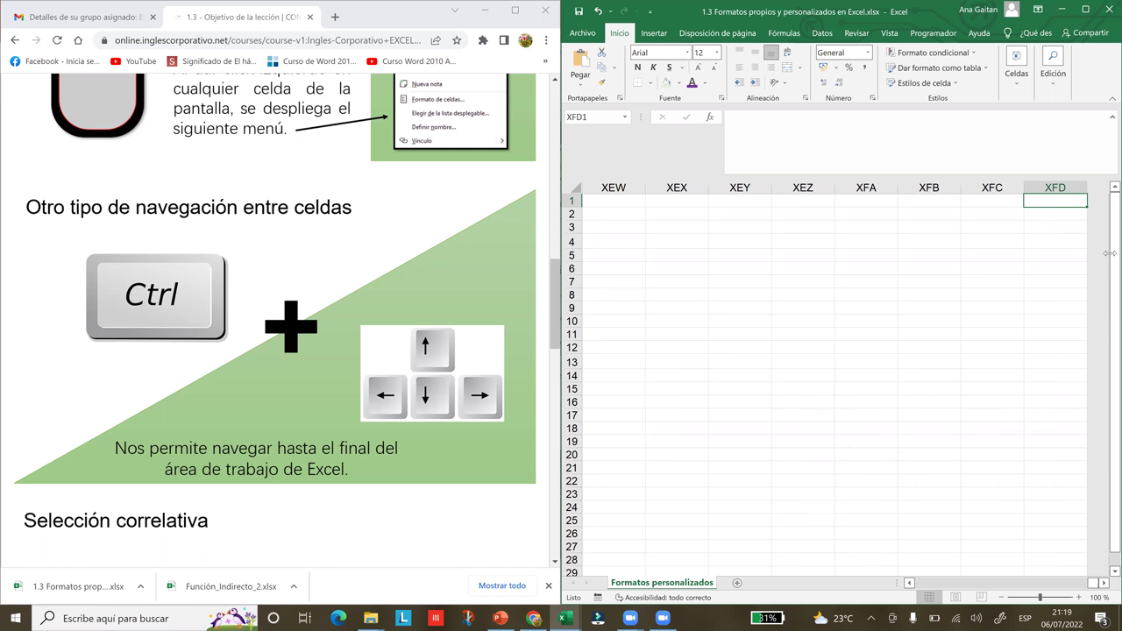
pyautogui.moveTo(1097, 586); pyautogui.dragTo(1043, 587)
pyautogui.click(910, 583)
pyautogui.moveTo(910, 583); pyautogui.dragTo(910, 583)
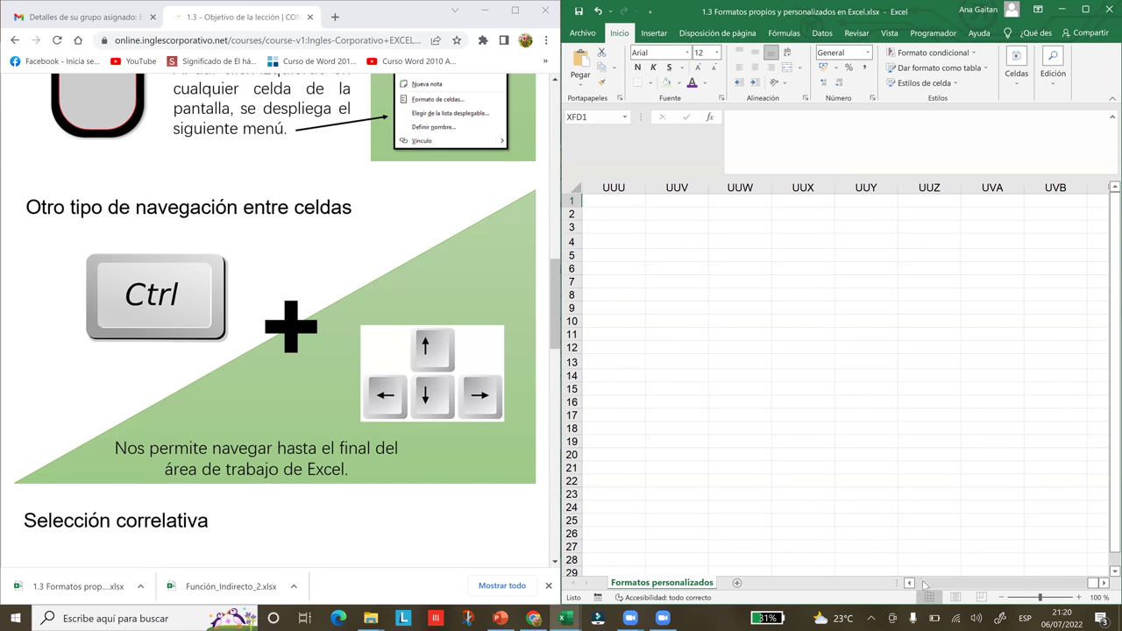
pyautogui.moveTo(910, 583); pyautogui.dragTo(910, 583)
pyautogui.moveTo(910, 584); pyautogui.dragTo(910, 584)
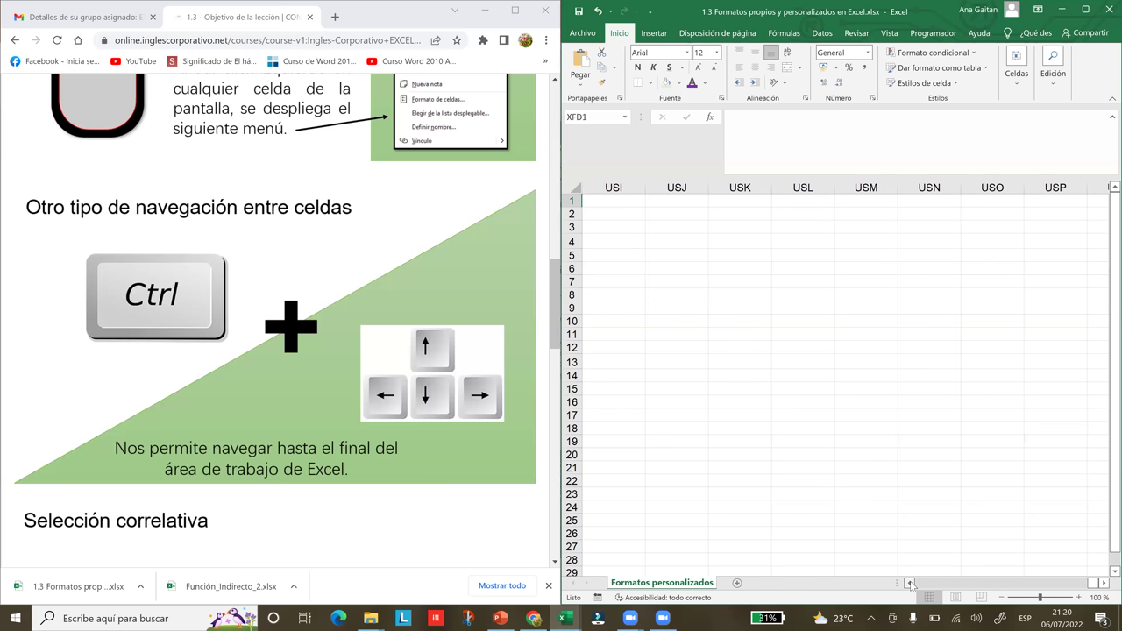
pyautogui.hotkey('ctrl', 'Left')
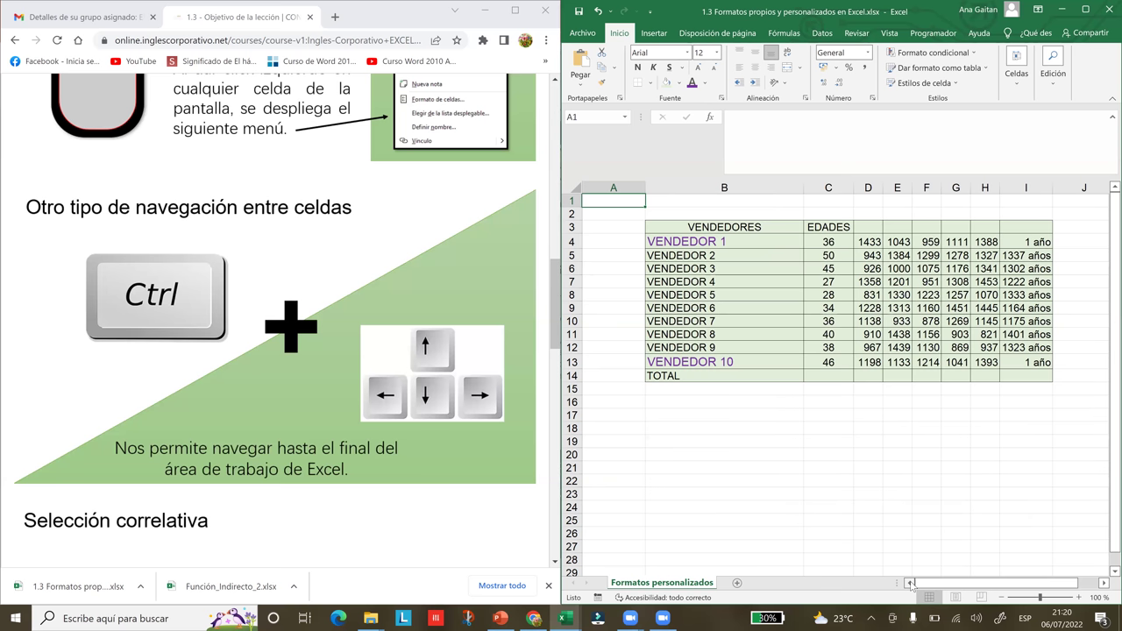
pyautogui.hotkey('ctrl', 'Down')
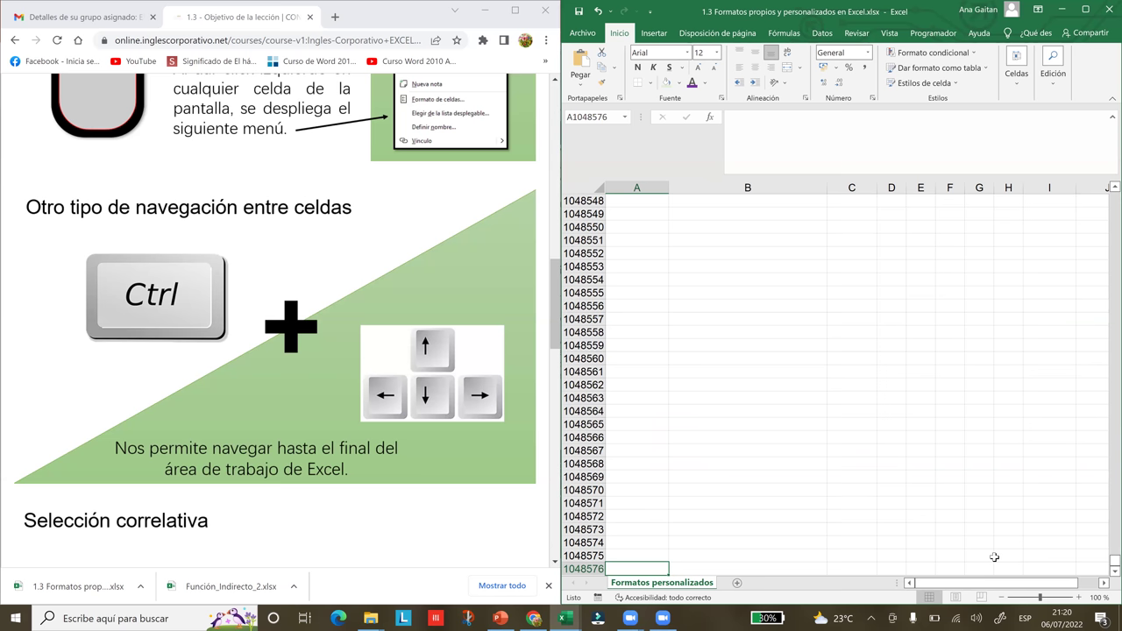
pyautogui.hotkey('ctrl', 'Up')
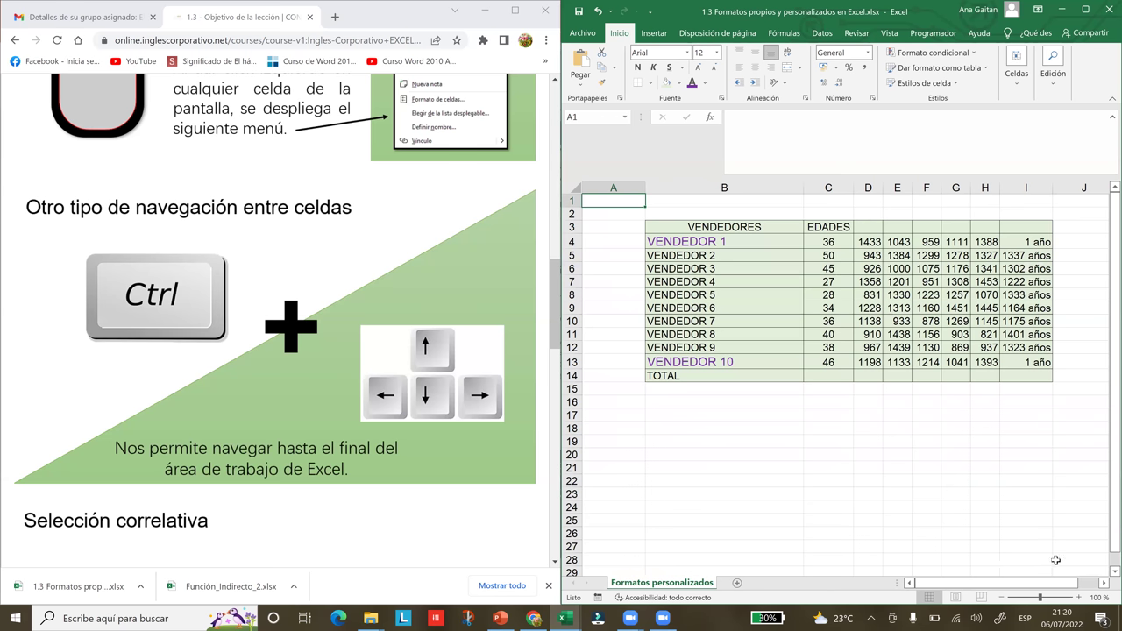
pyautogui.click(557, 322)
pyautogui.moveTo(556, 322); pyautogui.dragTo(569, 387)
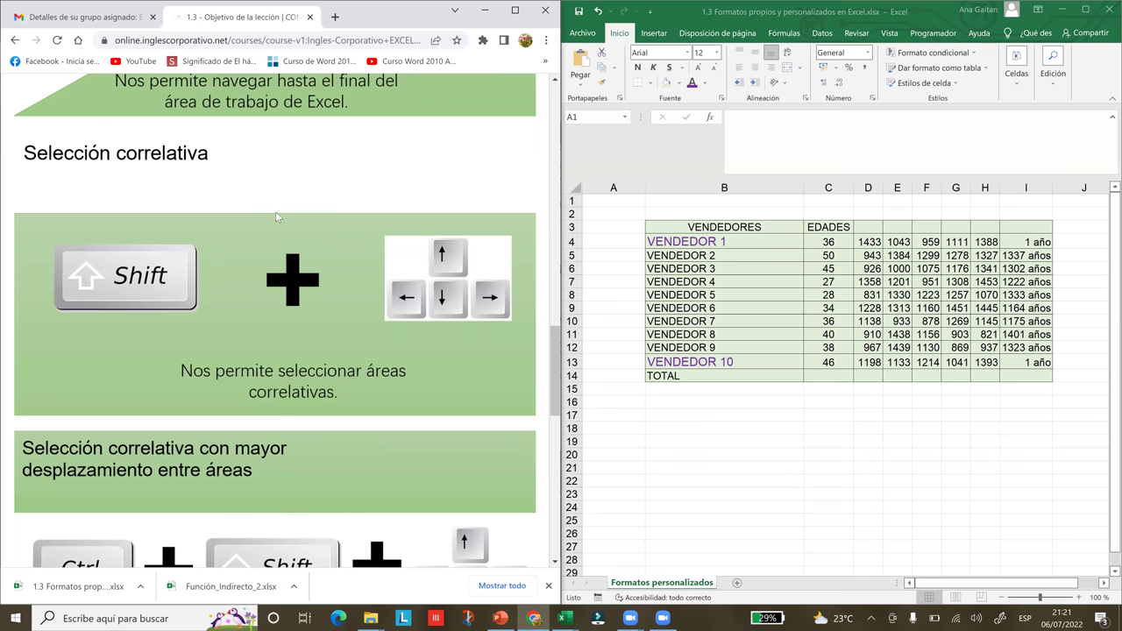
# - Enter the header Meses in D3 and widen column D to fit it
pyautogui.click(779, 536)
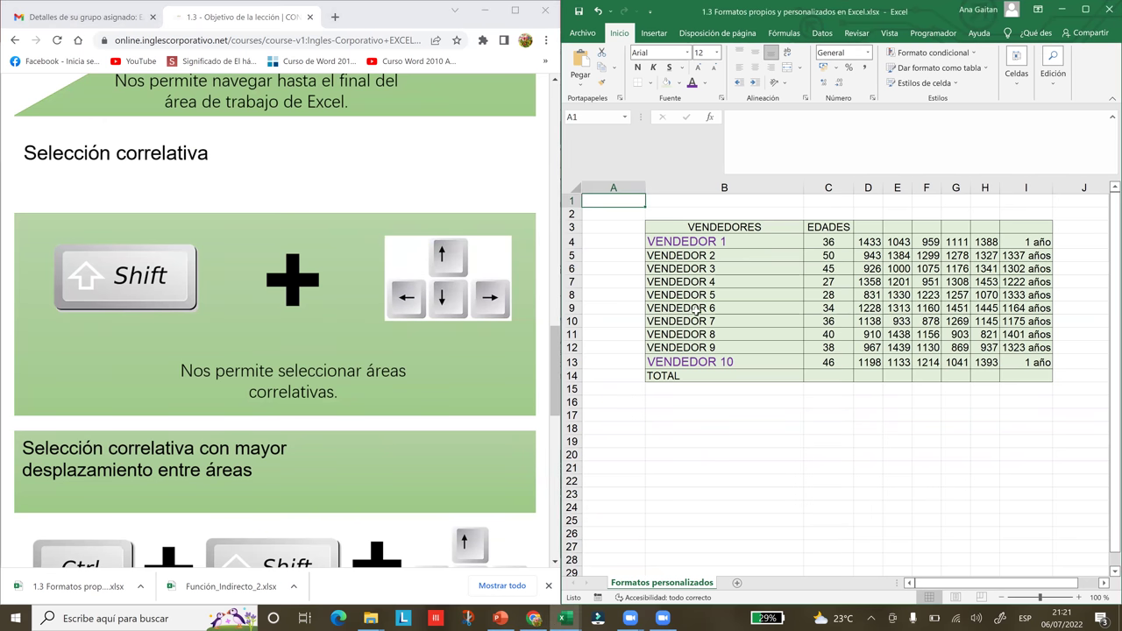
pyautogui.click(686, 243)
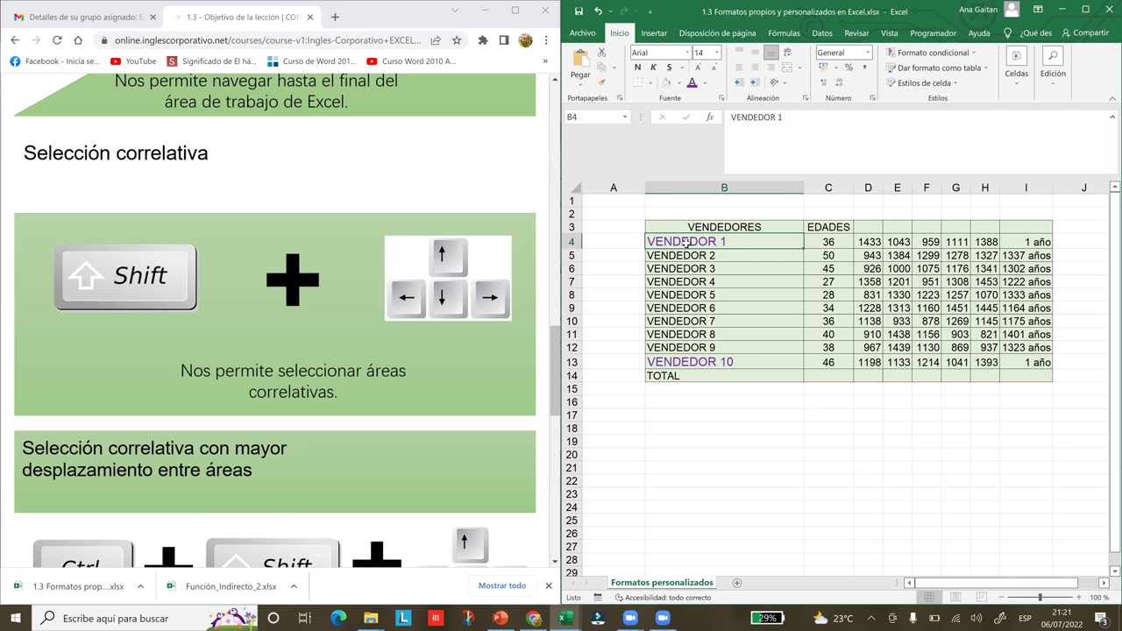
pyautogui.click(688, 227)
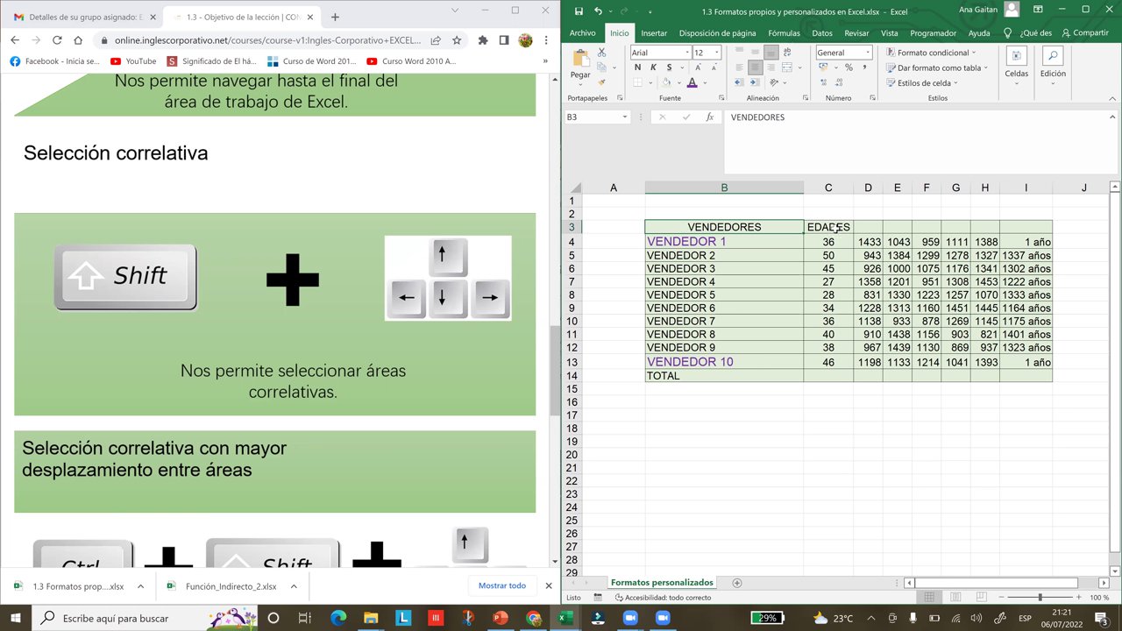
pyautogui.click(835, 230)
pyautogui.click(864, 229)
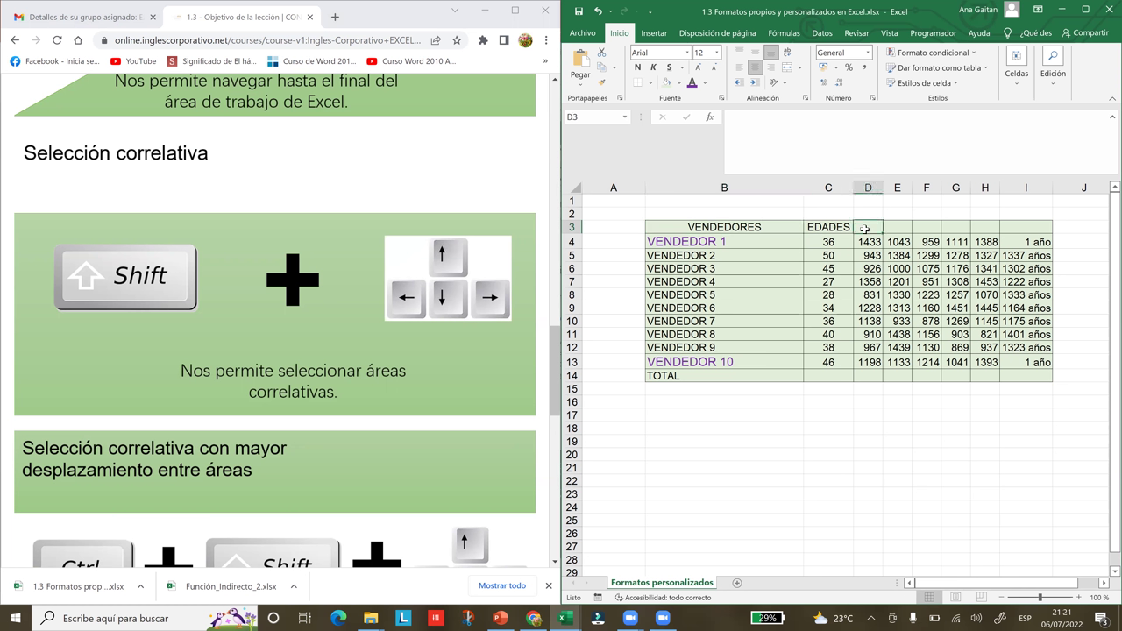
pyautogui.write('MEses')
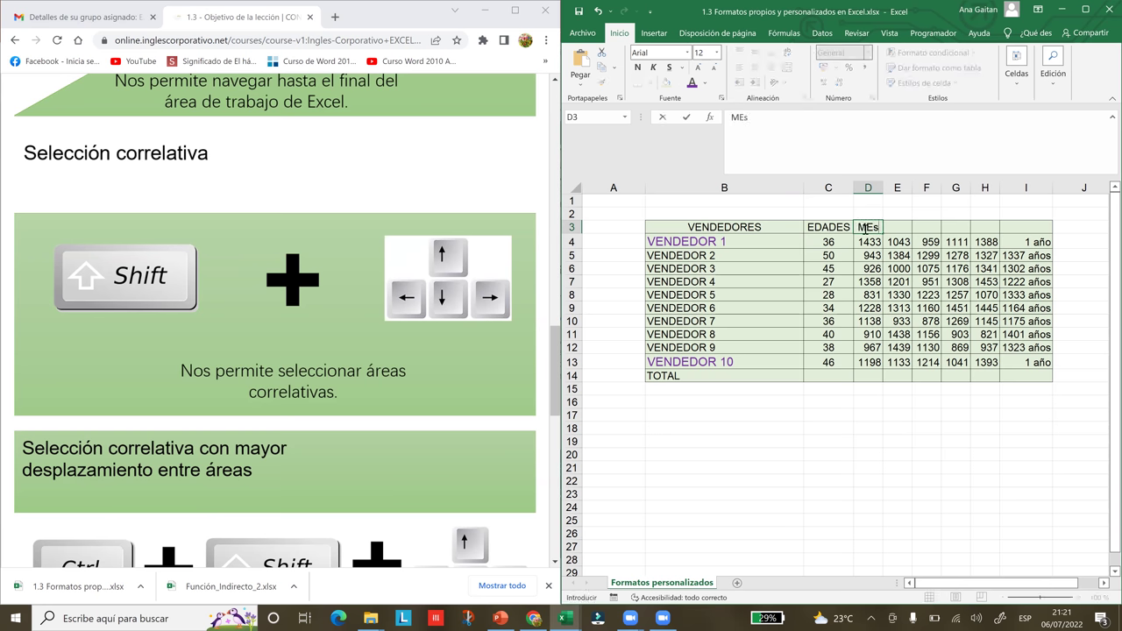
pyautogui.press('BackSpace')
pyautogui.press('BackSpace')
pyautogui.press('BackSpace')
pyautogui.press('BackSpace')
pyautogui.write('eses')
pyautogui.click(879, 187)
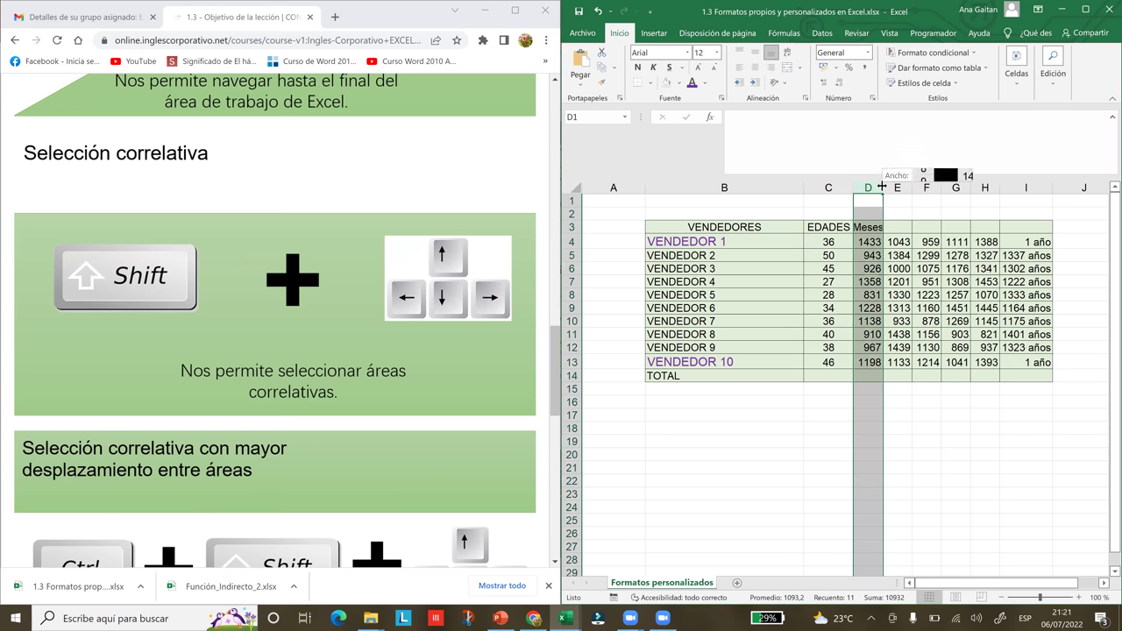
pyautogui.moveTo(883, 187); pyautogui.dragTo(897, 187)
# - Add the headers Años in E3 and Números in F3
pyautogui.click(910, 227)
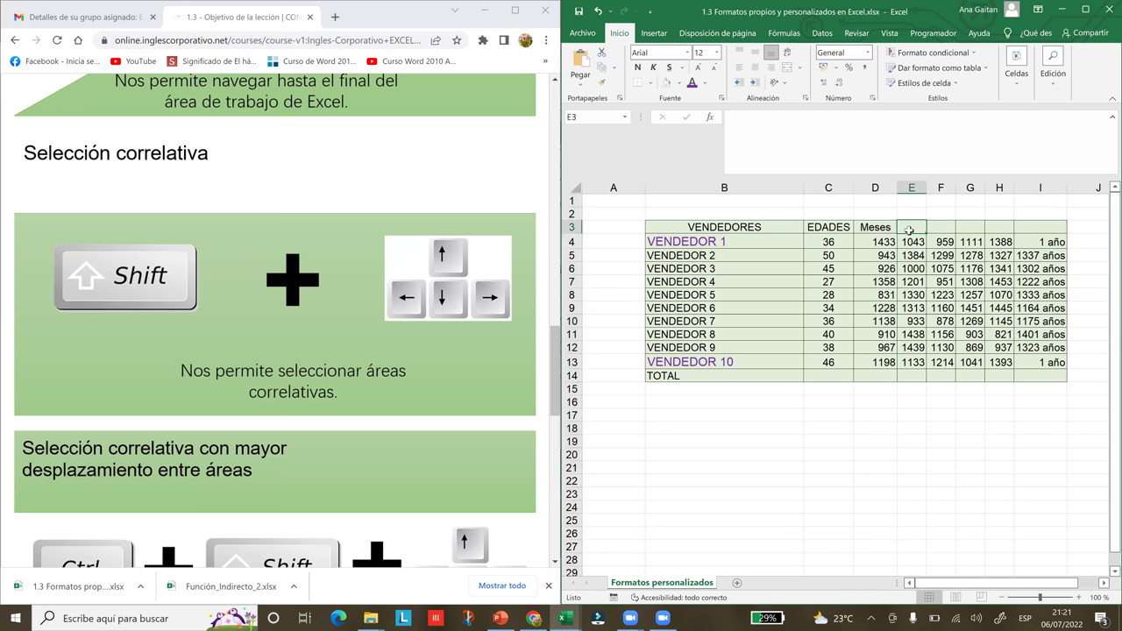
pyautogui.write('Aó')
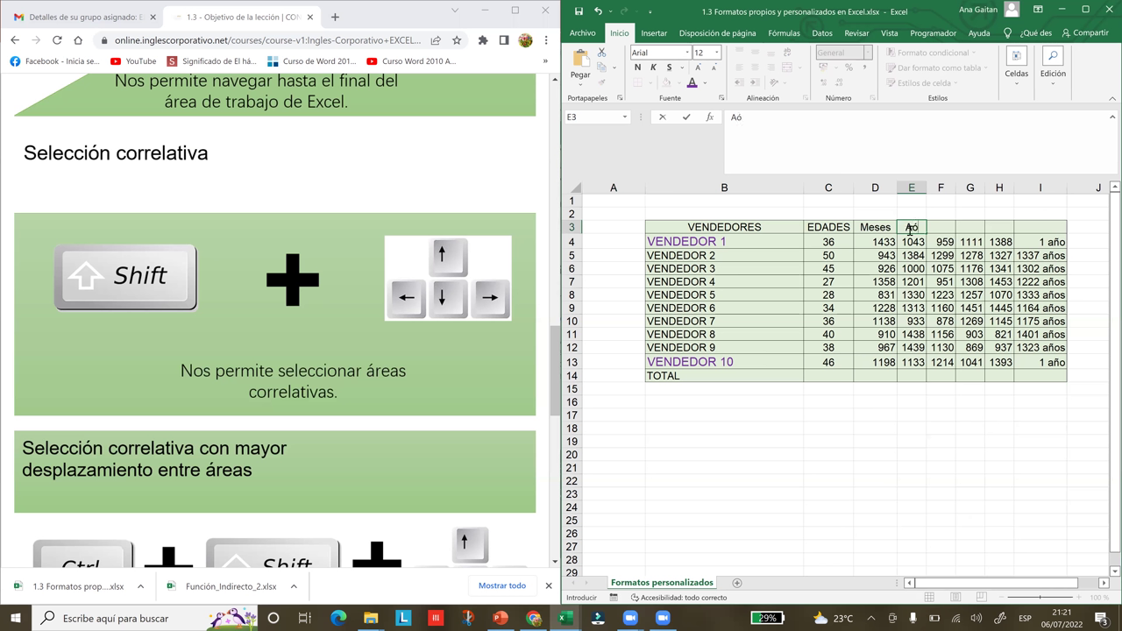
pyautogui.write('ñps')
pyautogui.press('BackSpace')
pyautogui.press('BackSpace')
pyautogui.write('os')
pyautogui.press('Tab')
pyautogui.write('Dias')
pyautogui.press('BackSpace')
pyautogui.press('BackSpace')
pyautogui.press('BackSpace')
pyautogui.press('BackSpace')
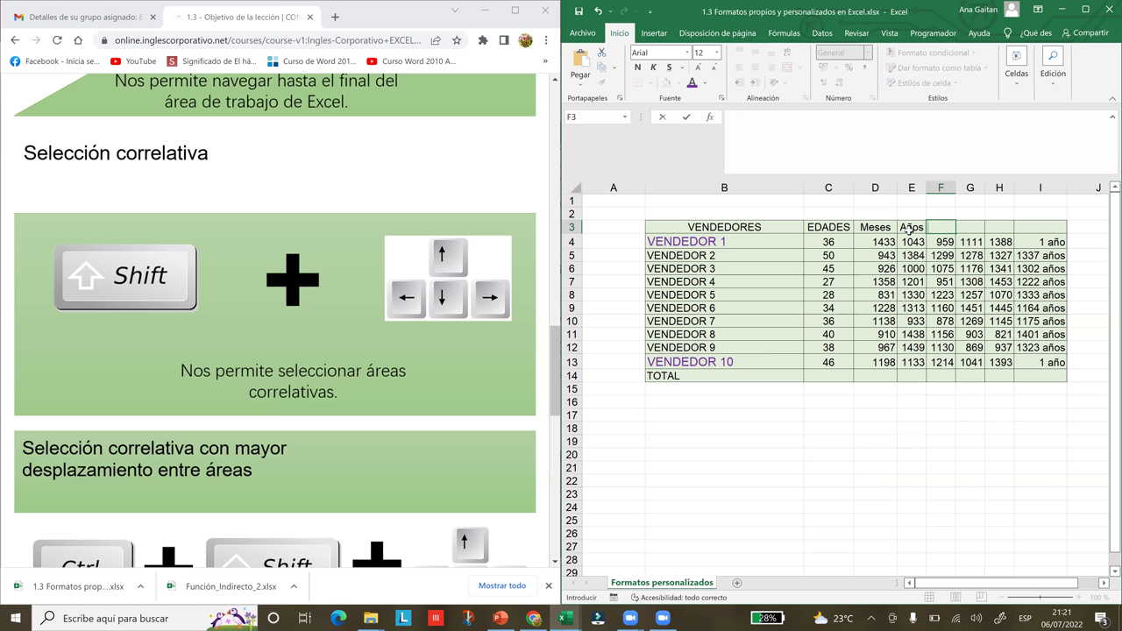
pyautogui.write('Números')
pyautogui.click(971, 269)
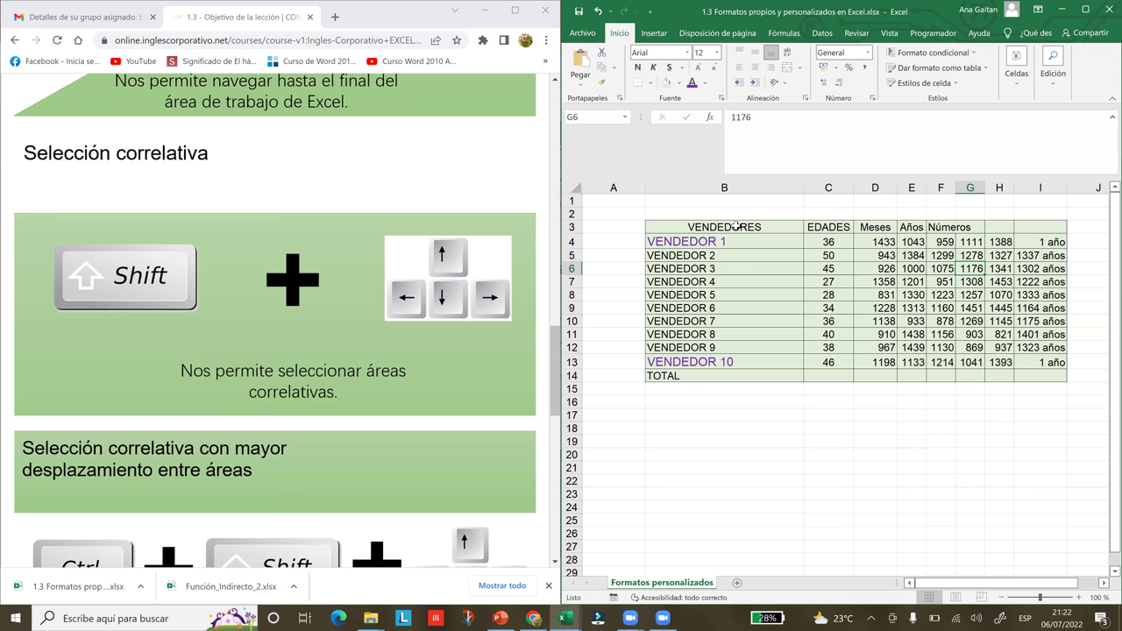
# - Jump across header row 3 with Ctrl+Right and Ctrl+Left, ending back on B3
pyautogui.moveTo(735, 225); pyautogui.dragTo(952, 226)
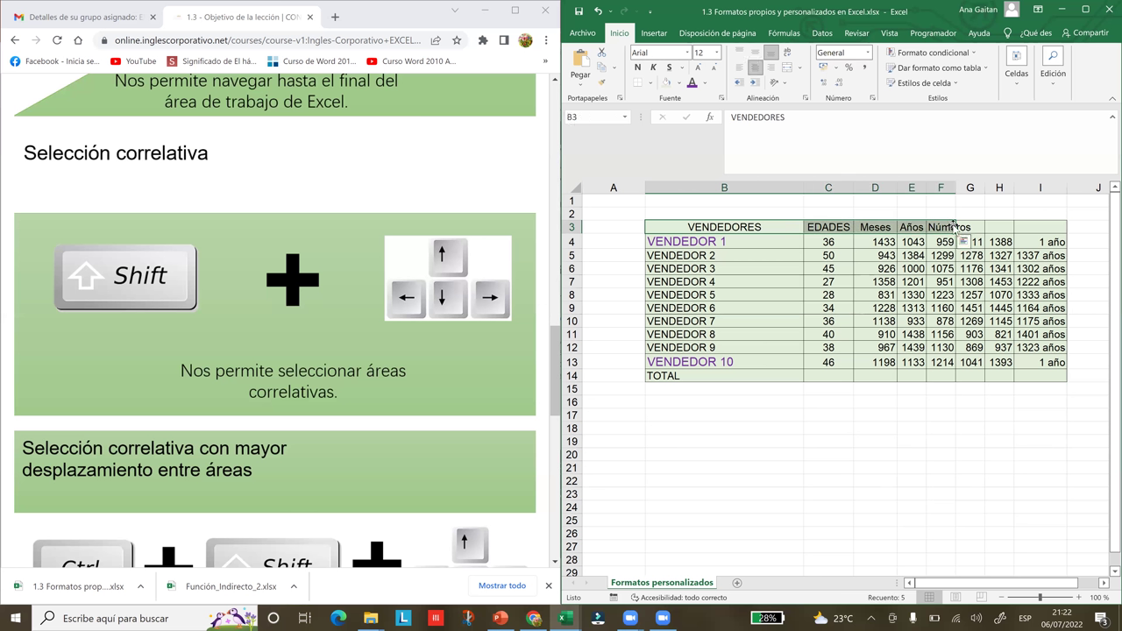
pyautogui.click(690, 255)
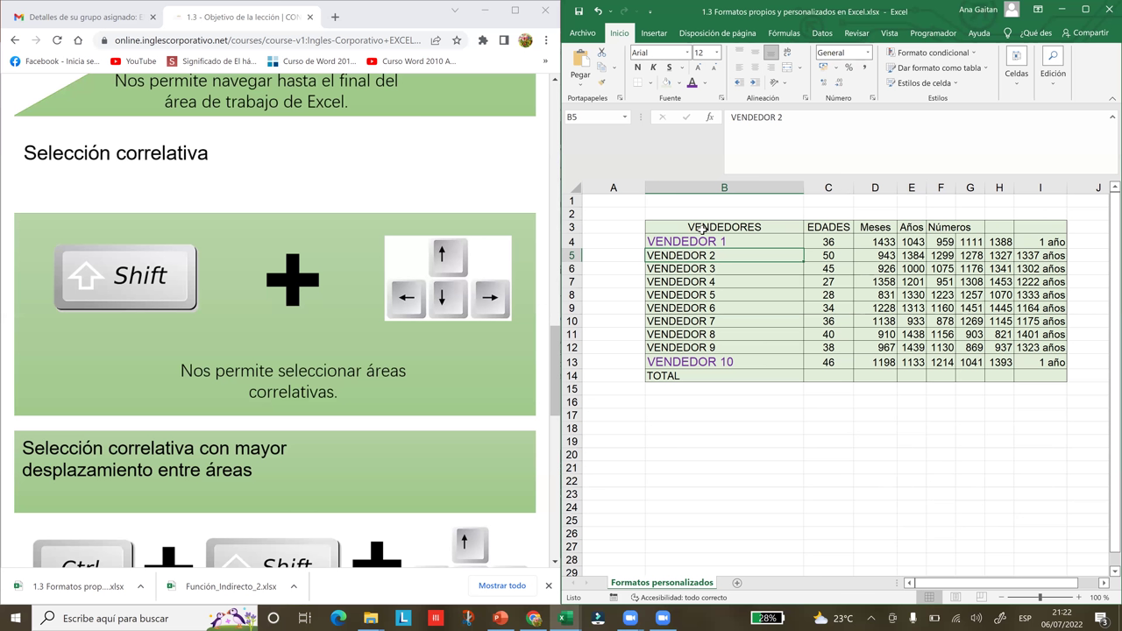
pyautogui.click(704, 229)
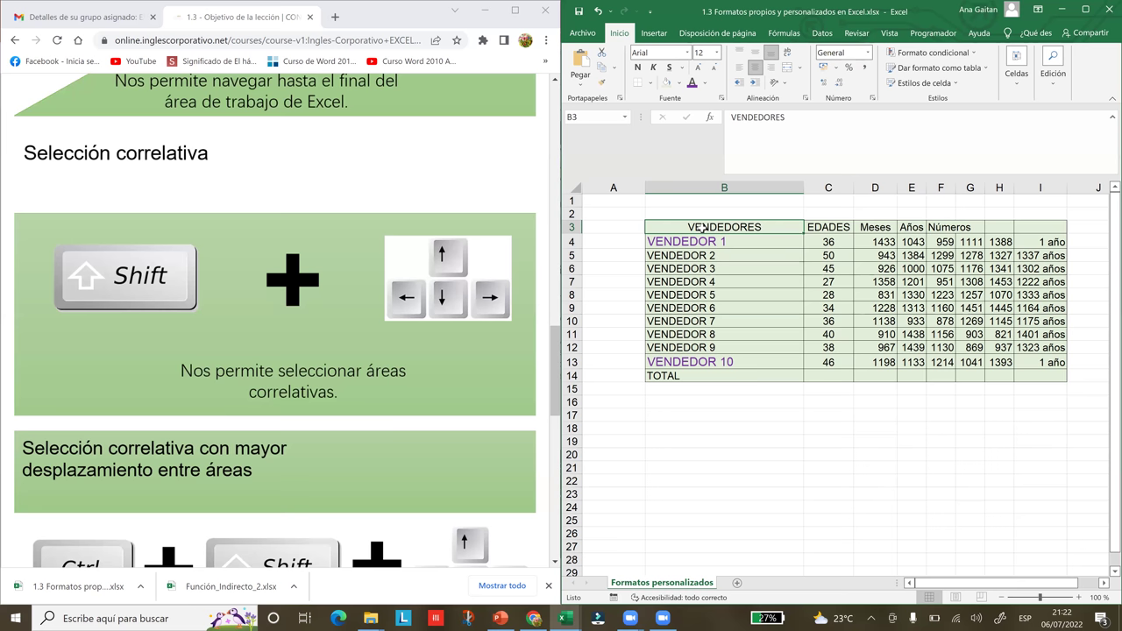
pyautogui.hotkey('ctrl', 'Right')
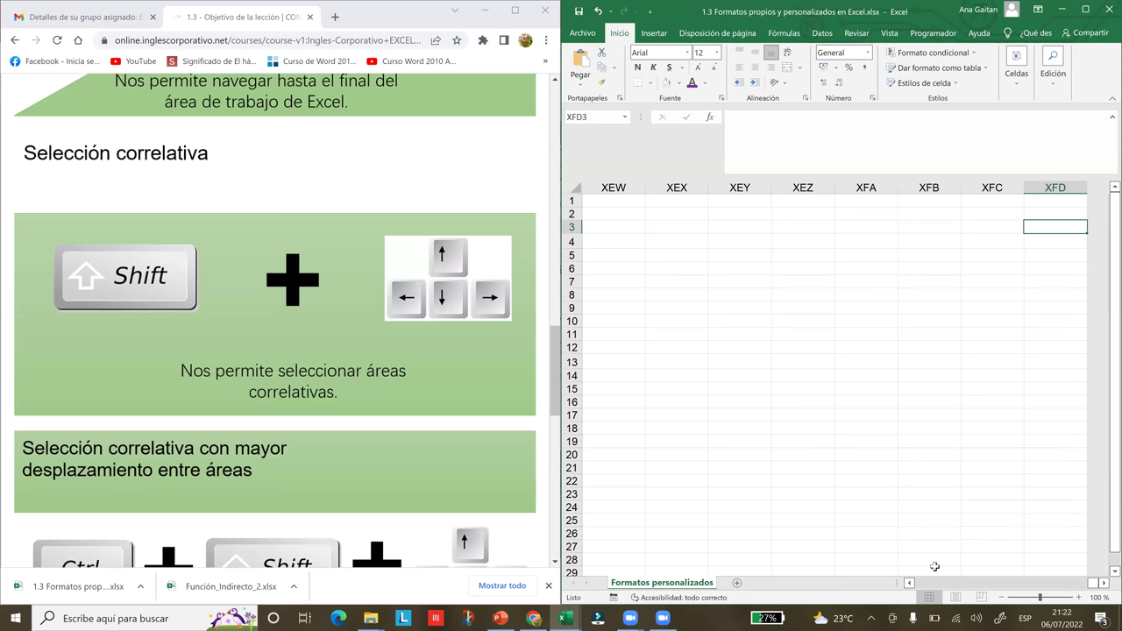
pyautogui.click(909, 583)
pyautogui.click(909, 583)
pyautogui.moveTo(909, 583); pyautogui.dragTo(909, 583)
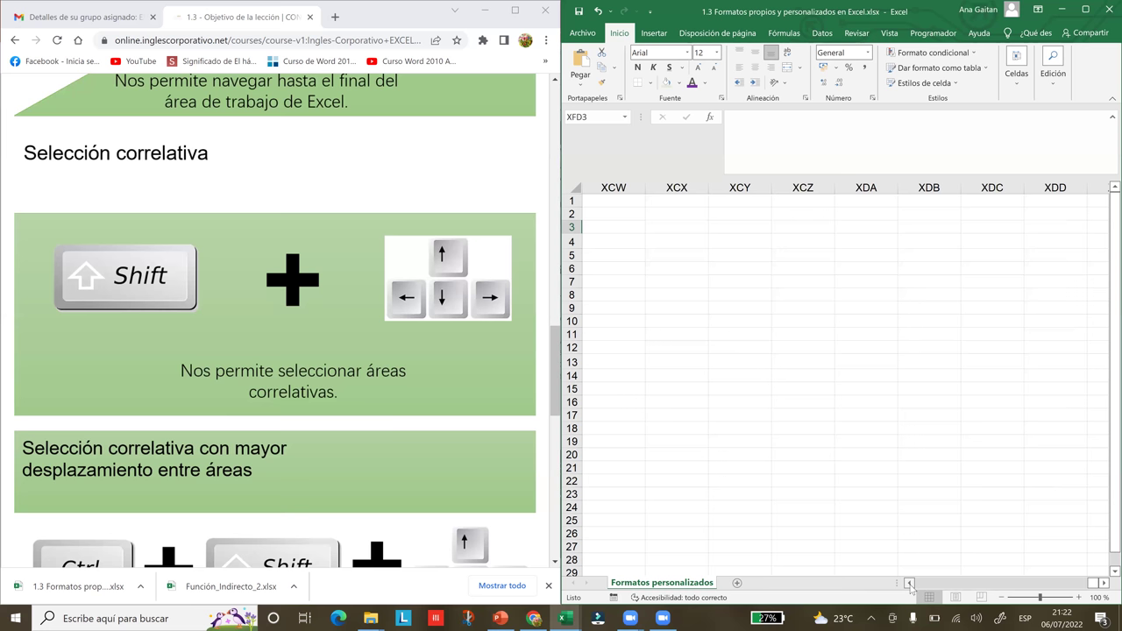
pyautogui.hotkey('ctrl', 'Left')
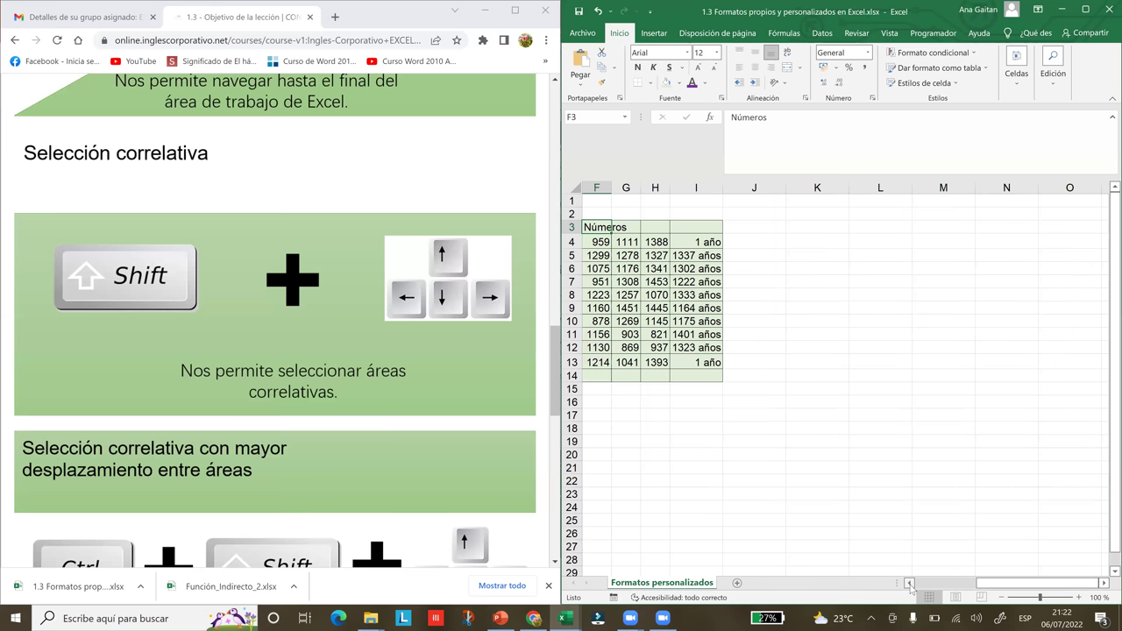
pyautogui.hotkey('ctrl', 'Left')
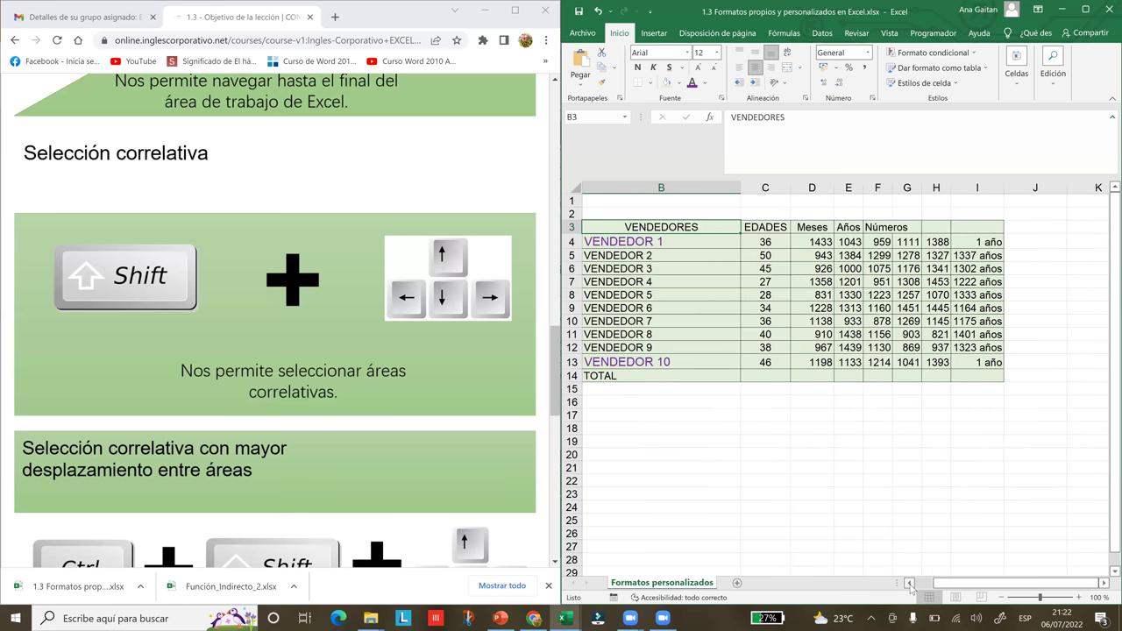
pyautogui.click(909, 583)
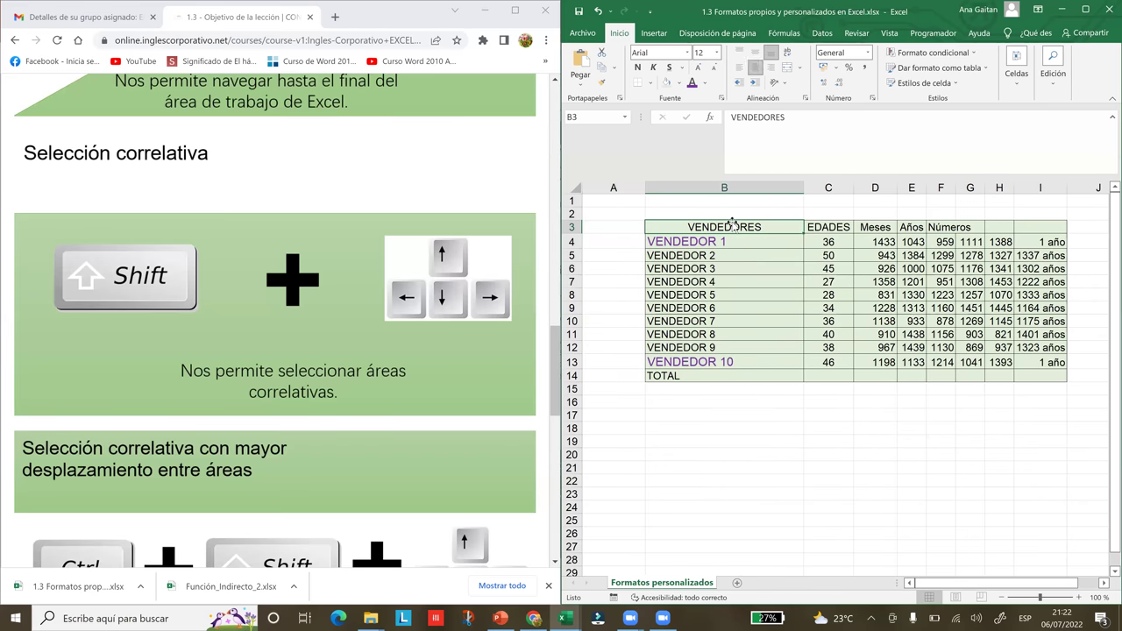
# - Select the header row B3:F3 by extending from B3 with Shift+Right
pyautogui.hotkey('shift', 'Right')
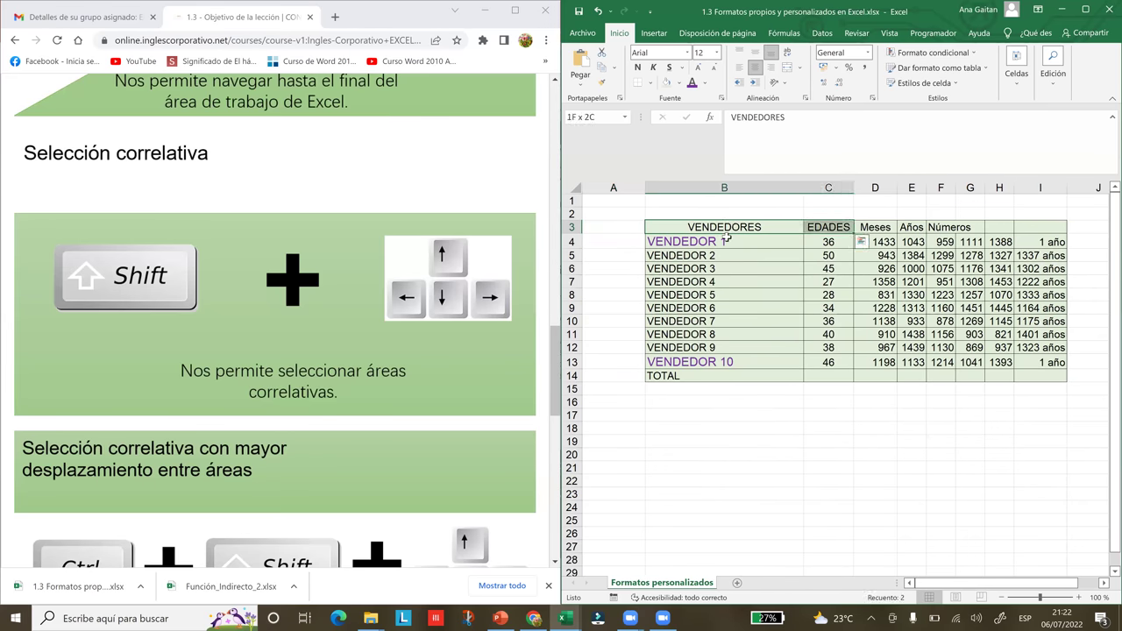
pyautogui.press('Down')
pyautogui.click(725, 226)
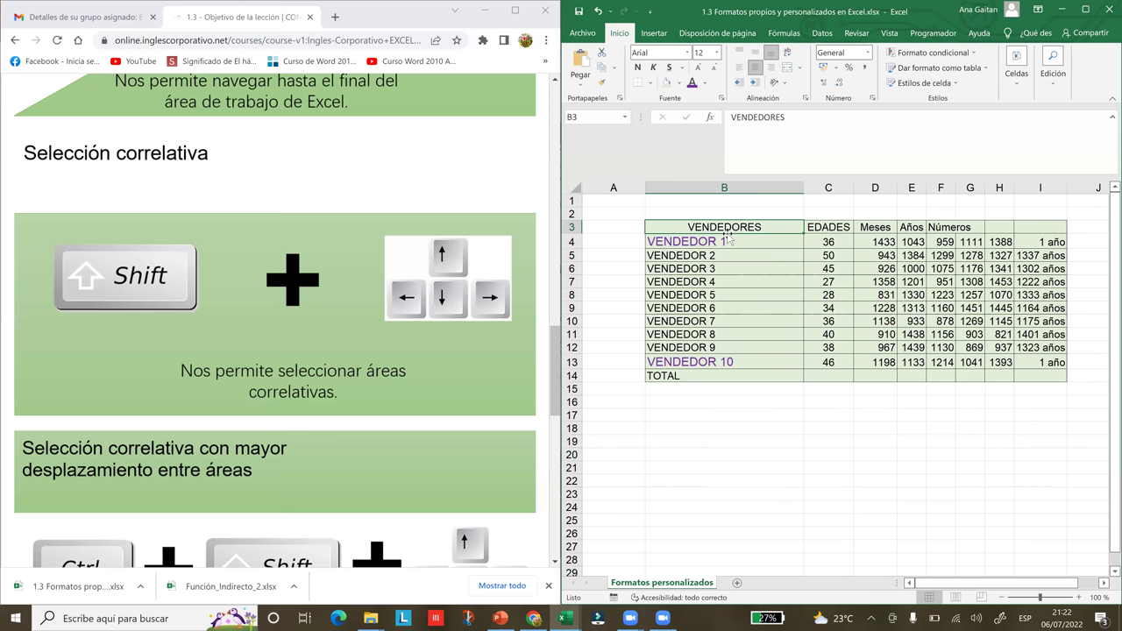
pyautogui.hotkey('shift', 'Right')
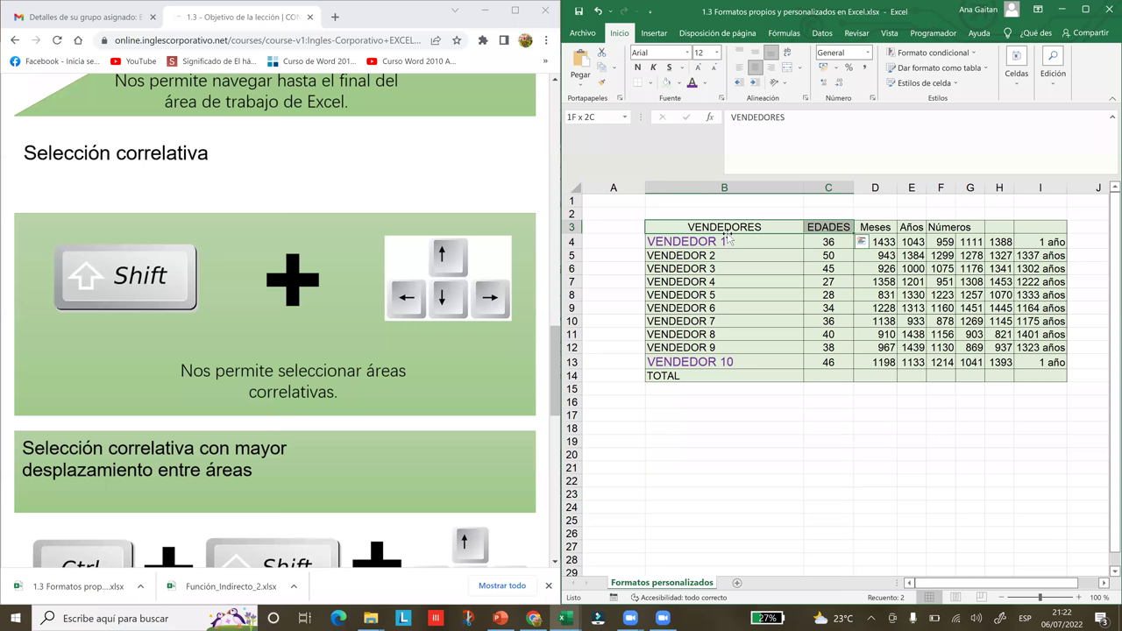
pyautogui.hotkey('shift', 'Right')
pyautogui.hotkey('shift', 'Right')
pyautogui.hotkey('shift', 'Right')
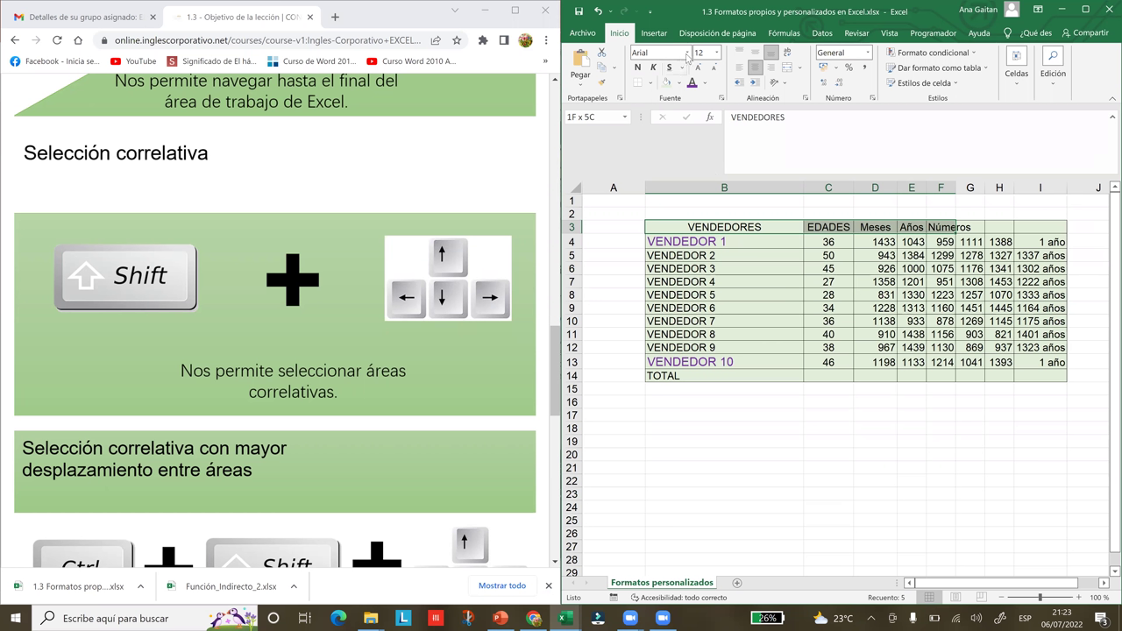
# - Set the header row font to Arial Rounded MT Bold at size 16
pyautogui.click(689, 53)
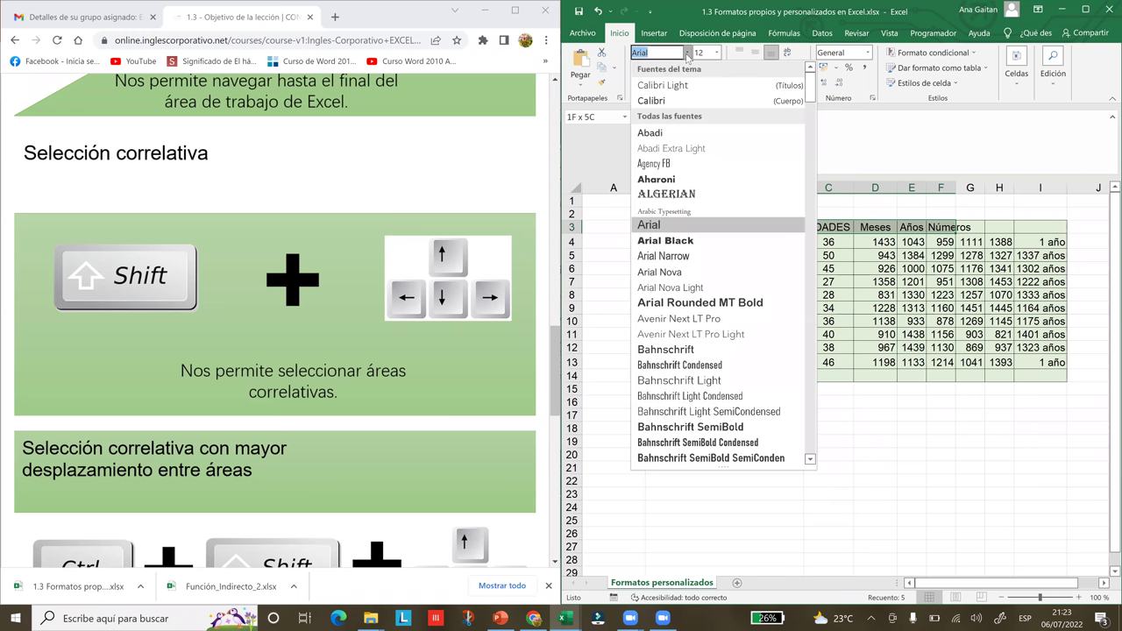
pyautogui.click(698, 303)
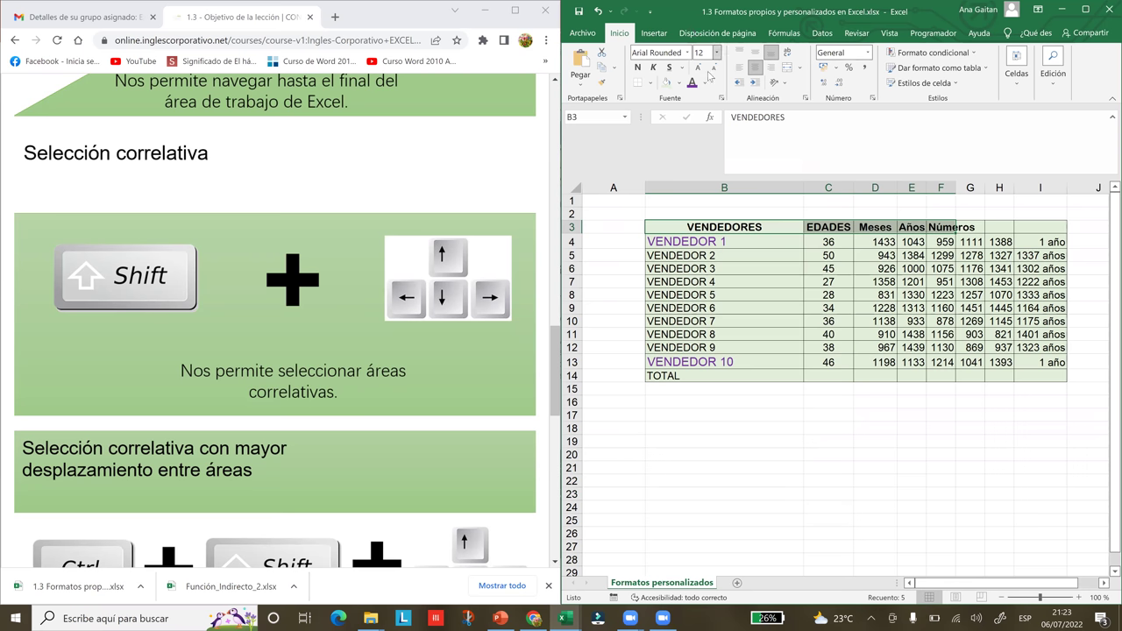
pyautogui.click(698, 69)
pyautogui.click(698, 68)
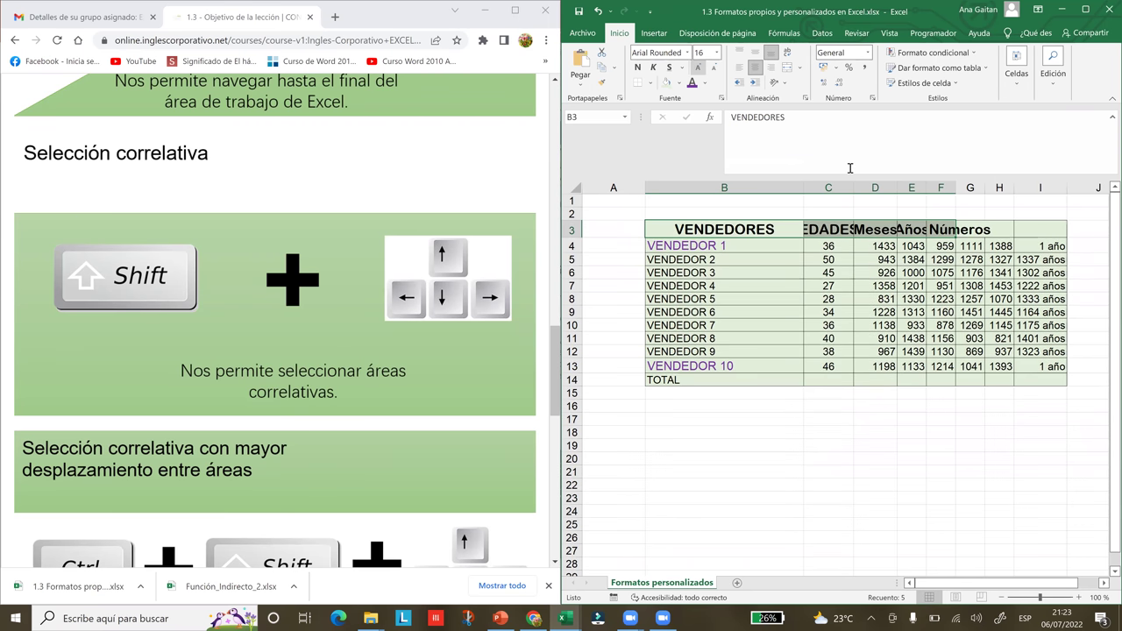
# - Left-align the header row and auto-fit column B to VENDEDORES
pyautogui.click(741, 69)
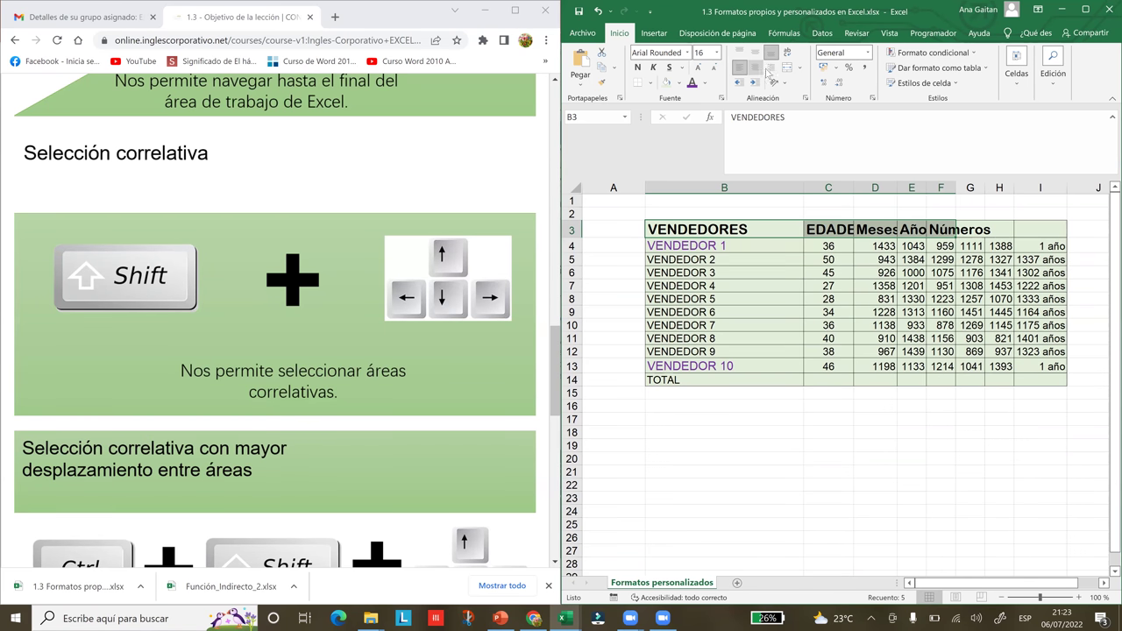
pyautogui.click(772, 70)
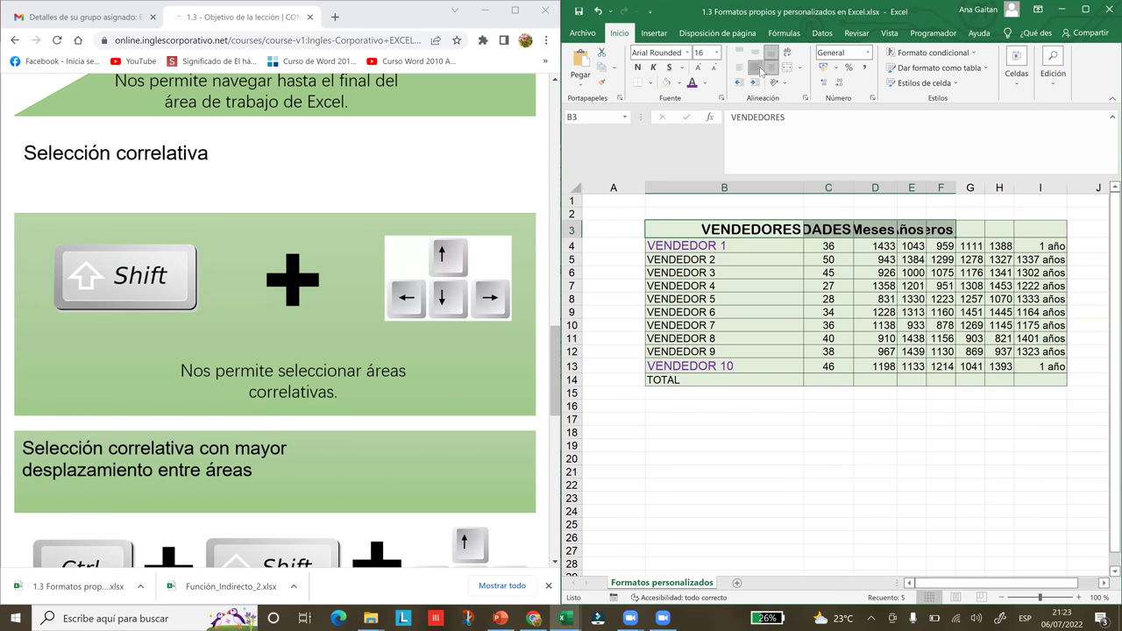
pyautogui.click(753, 68)
pyautogui.click(741, 70)
pyautogui.click(756, 68)
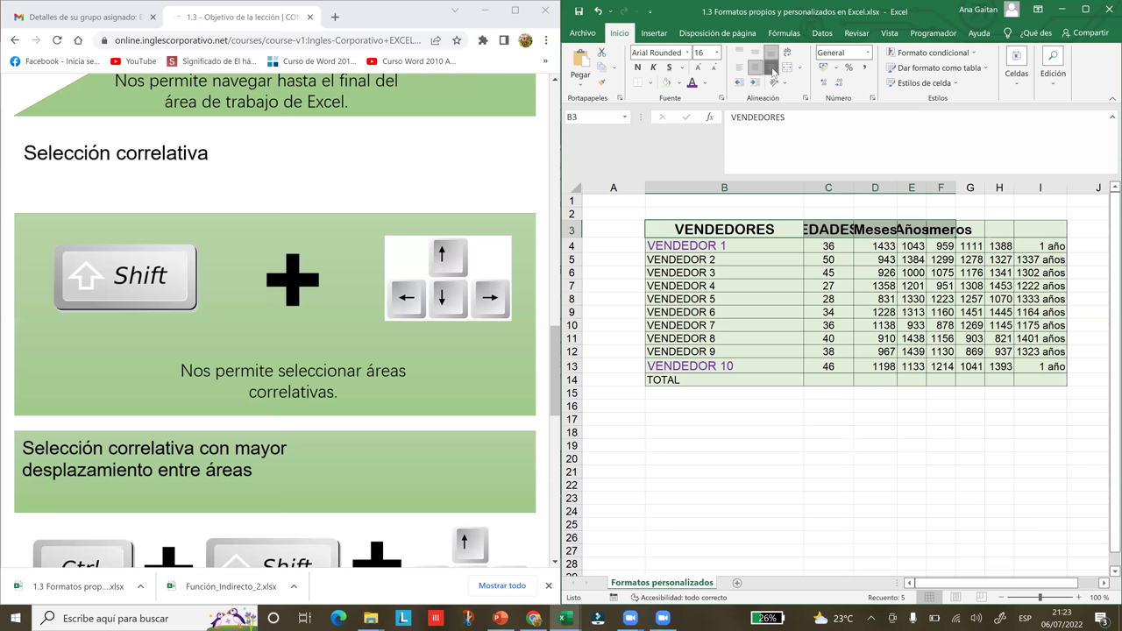
pyautogui.click(773, 70)
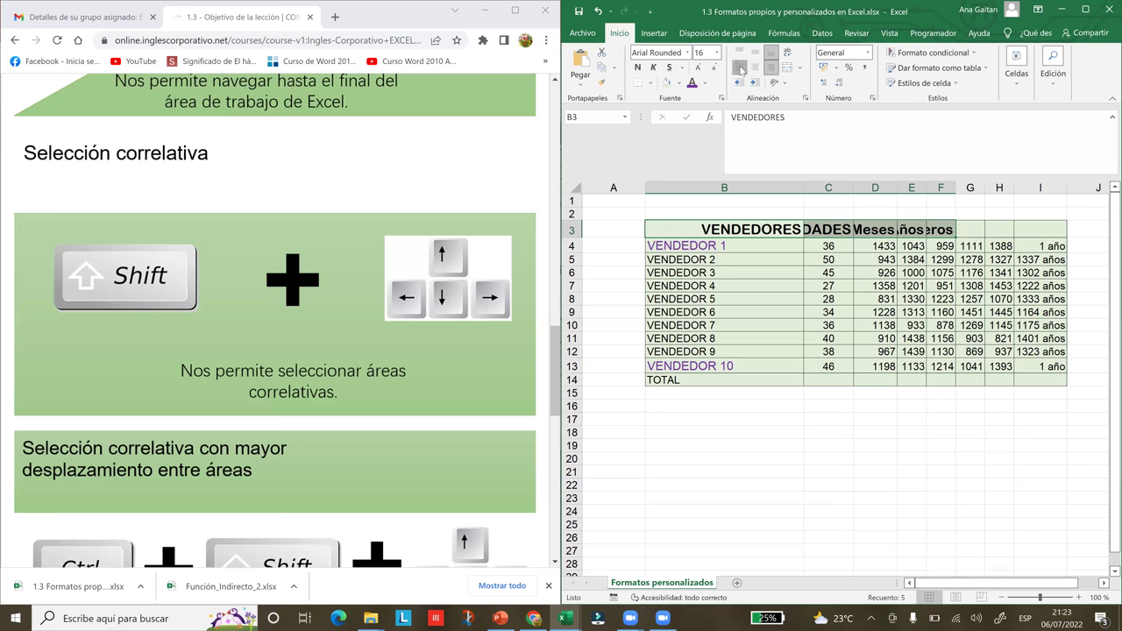
pyautogui.click(741, 70)
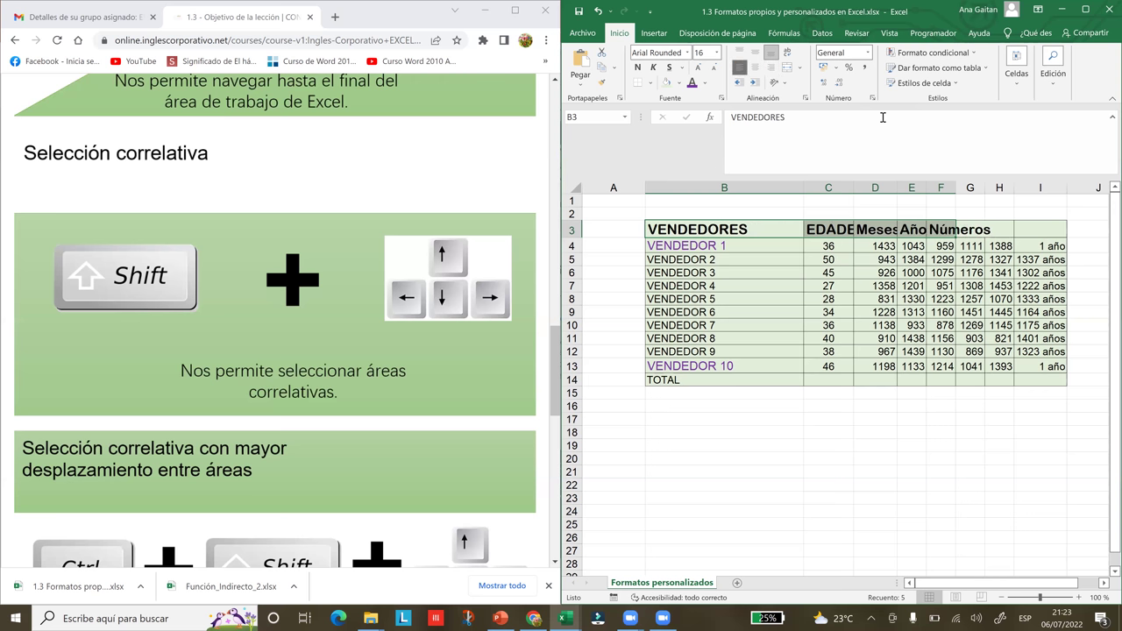
pyautogui.click(799, 201)
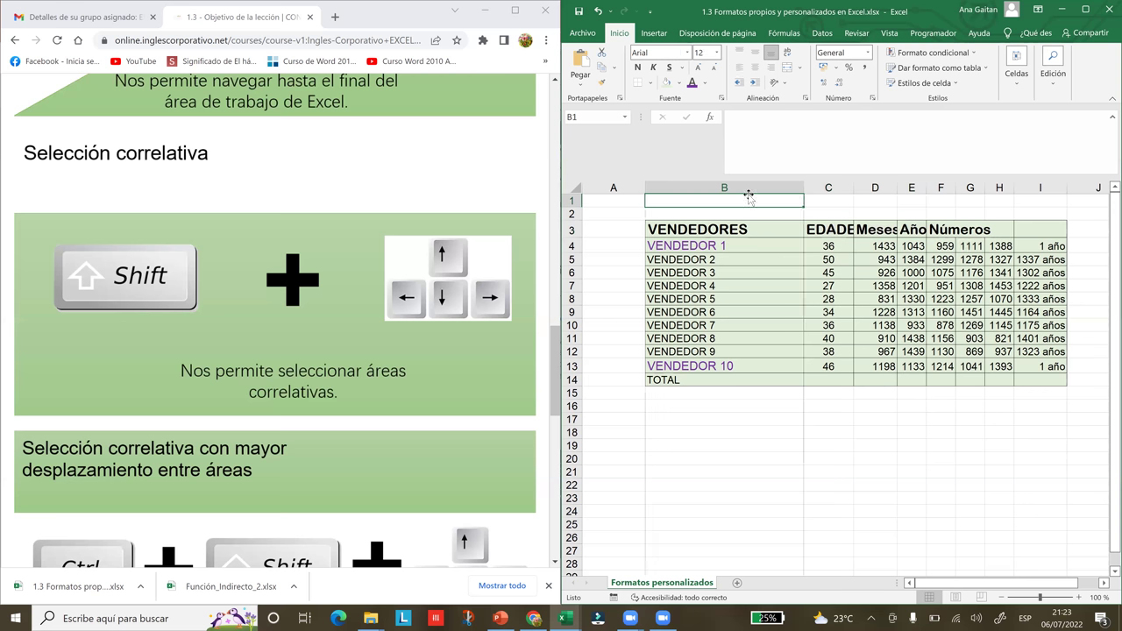
pyautogui.doubleClick(804, 188)
# - Widen the header columns so EDADES, Años and Números show fully, then activate the Chrome lesson
pyautogui.moveTo(808, 189); pyautogui.dragTo(992, 187)
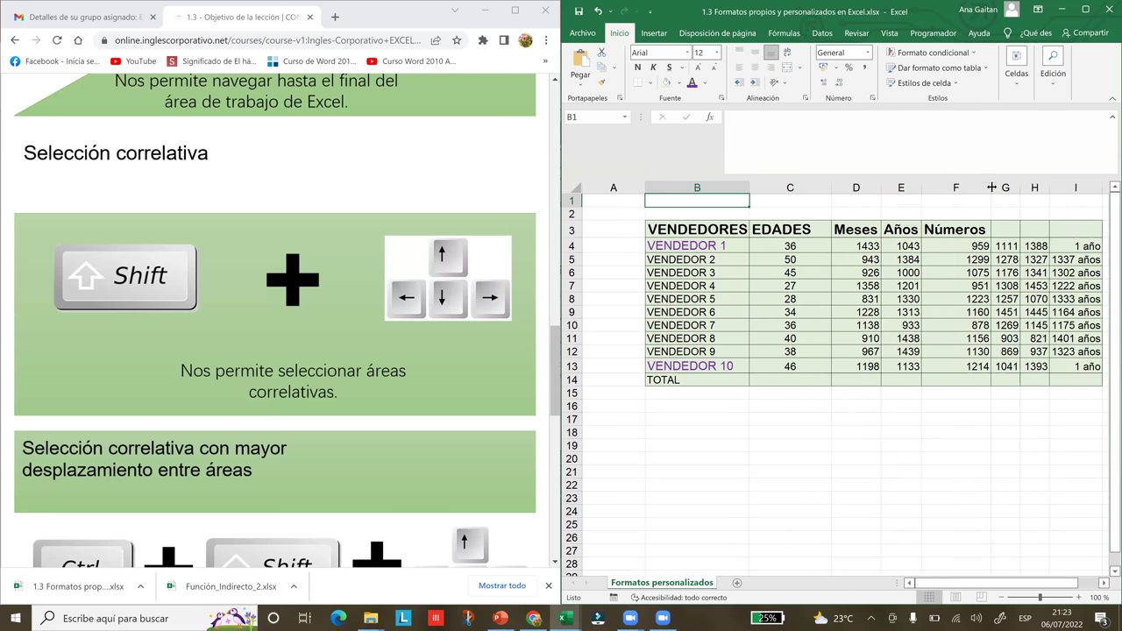
pyautogui.click(978, 385)
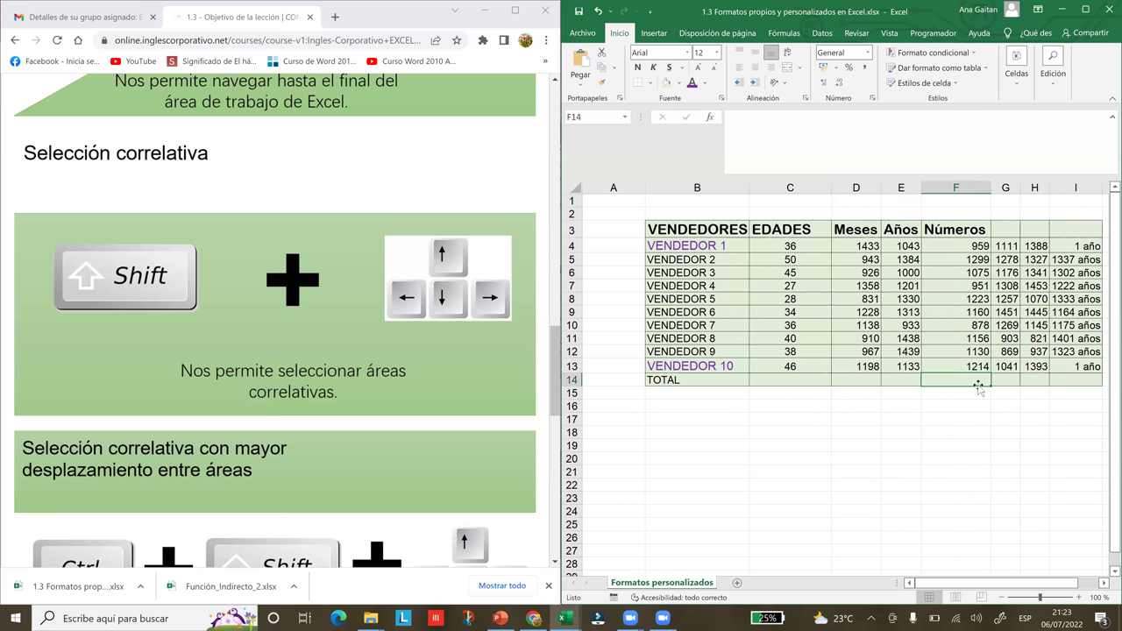
pyautogui.click(400, 398)
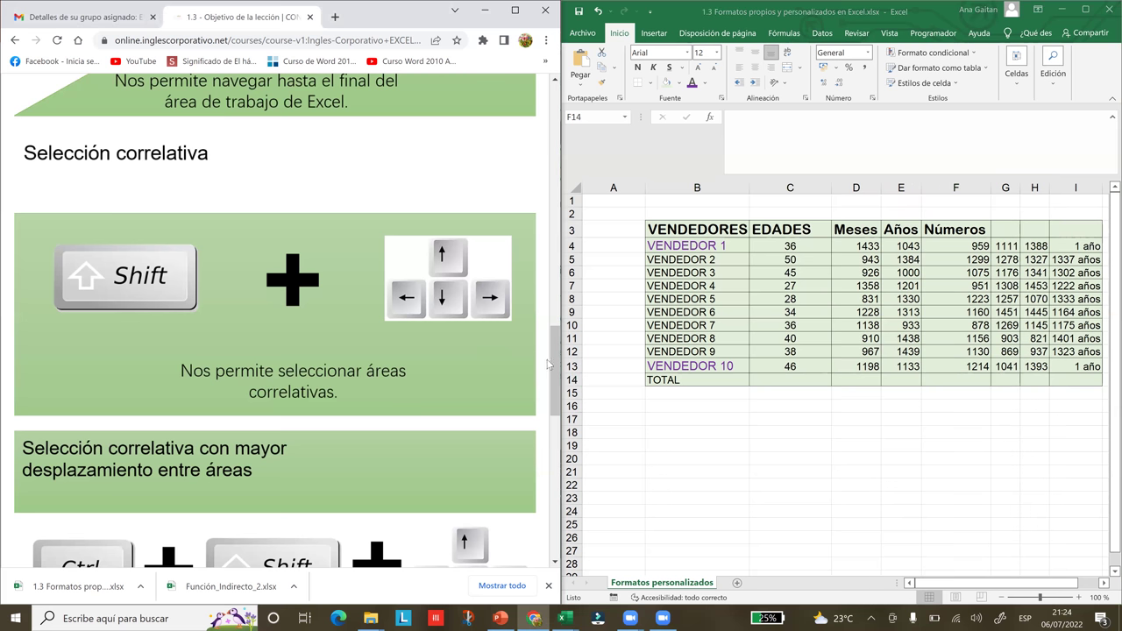
# - Scroll the lesson to the Ctrl+Shift+arrows selection slide, then reselect B3 in Excel
pyautogui.scroll(-3, 555, 367)
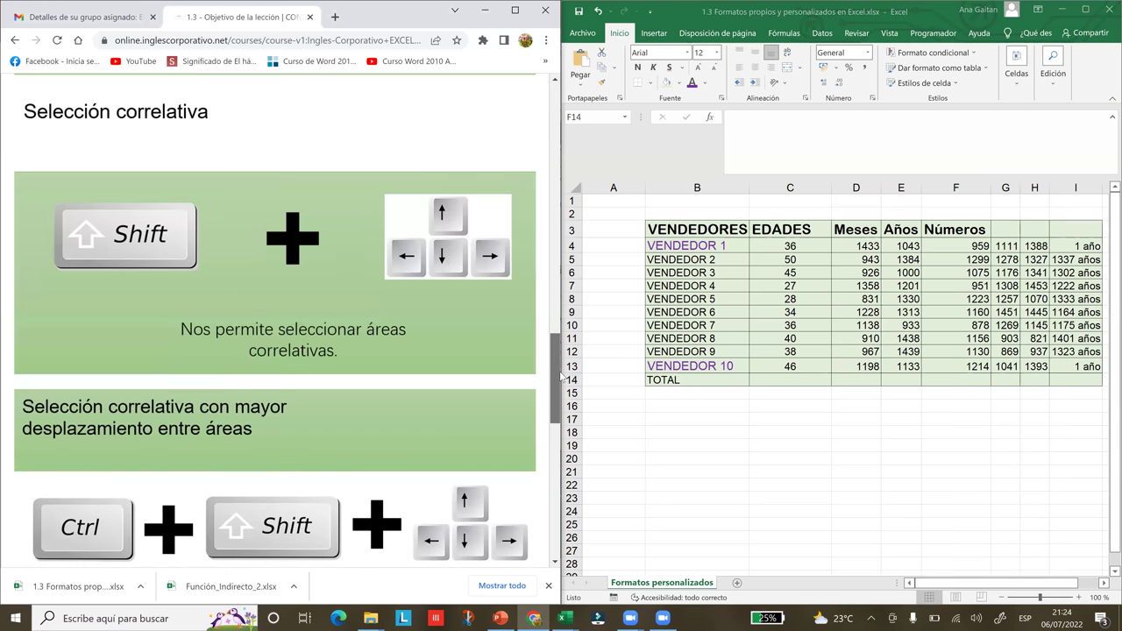
pyautogui.scroll(-2, 570, 402)
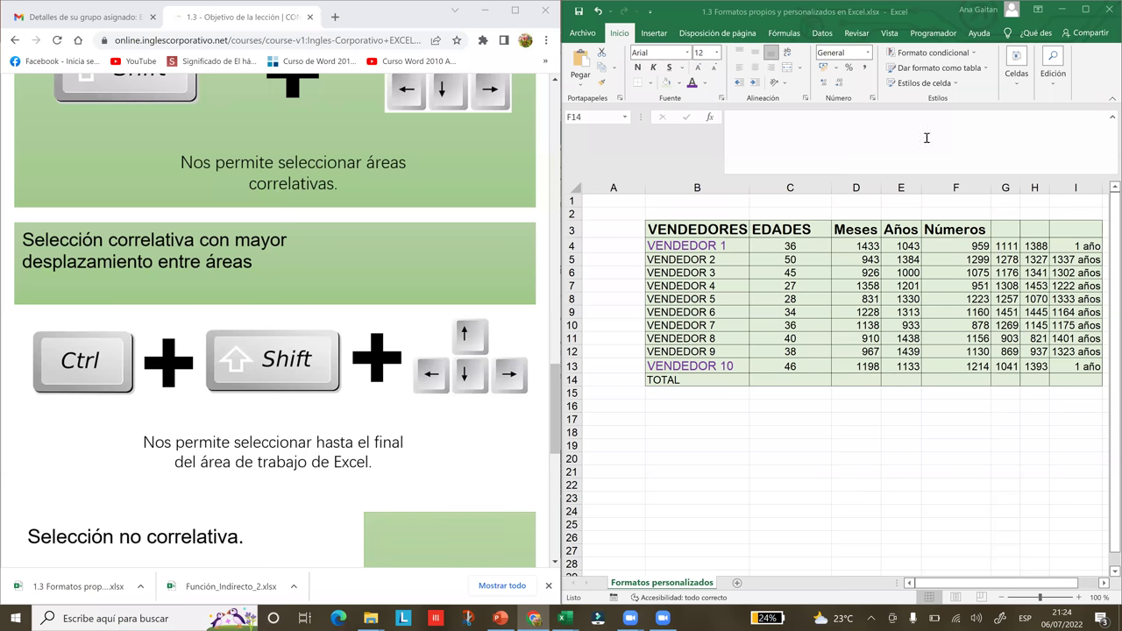
pyautogui.click(1105, 584)
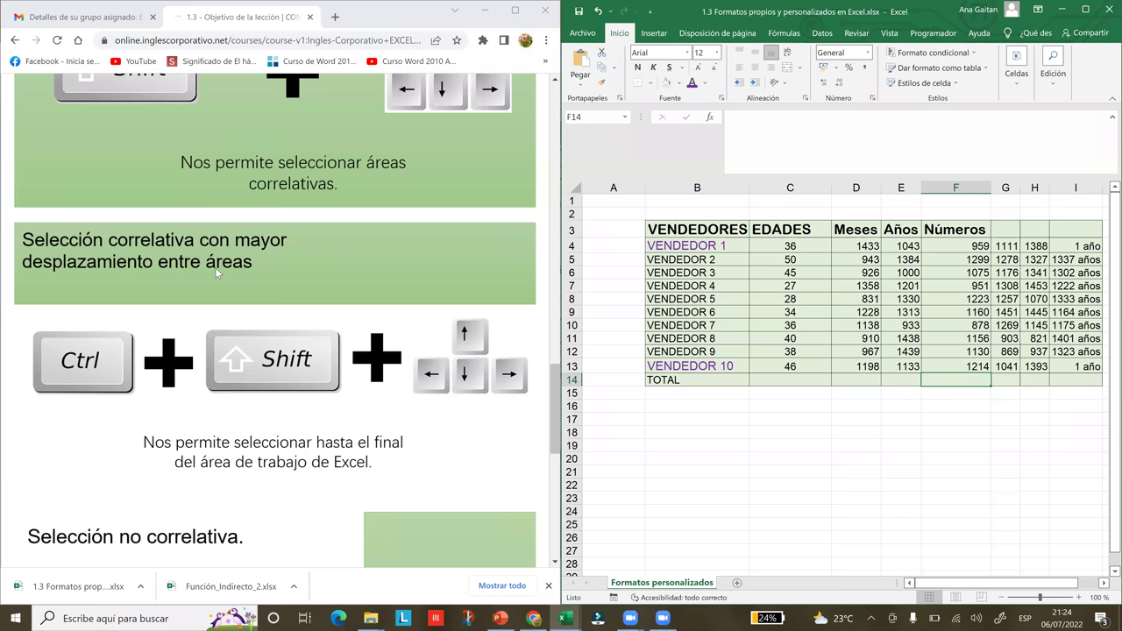
pyautogui.click(665, 226)
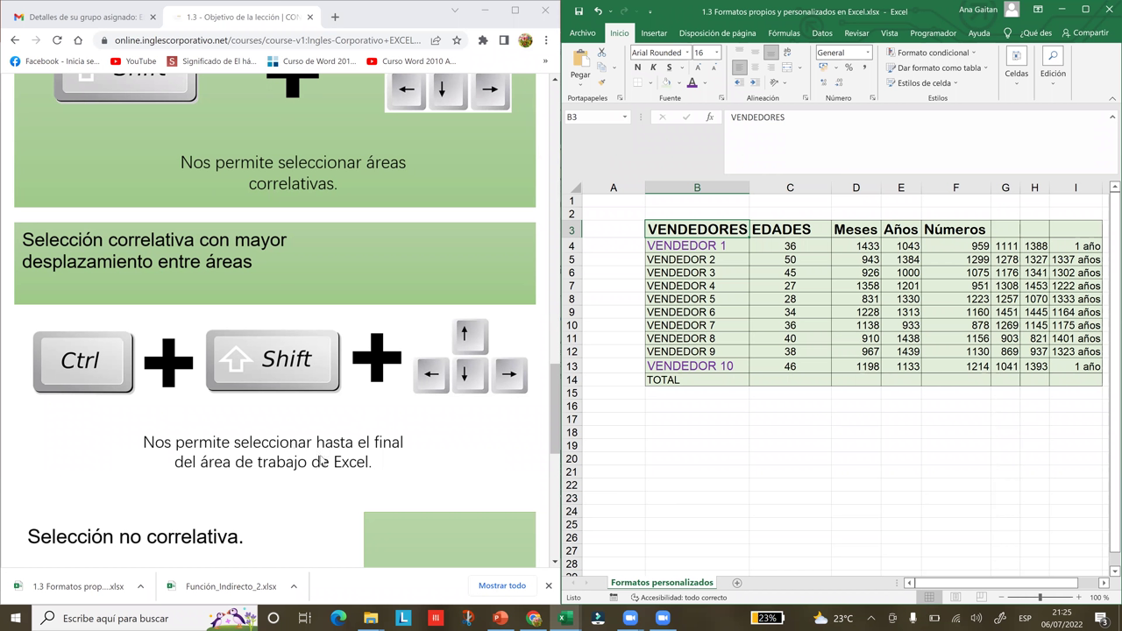
pyautogui.click(687, 242)
pyautogui.click(682, 232)
pyautogui.click(1104, 583)
pyautogui.moveTo(1085, 584); pyautogui.dragTo(1085, 585)
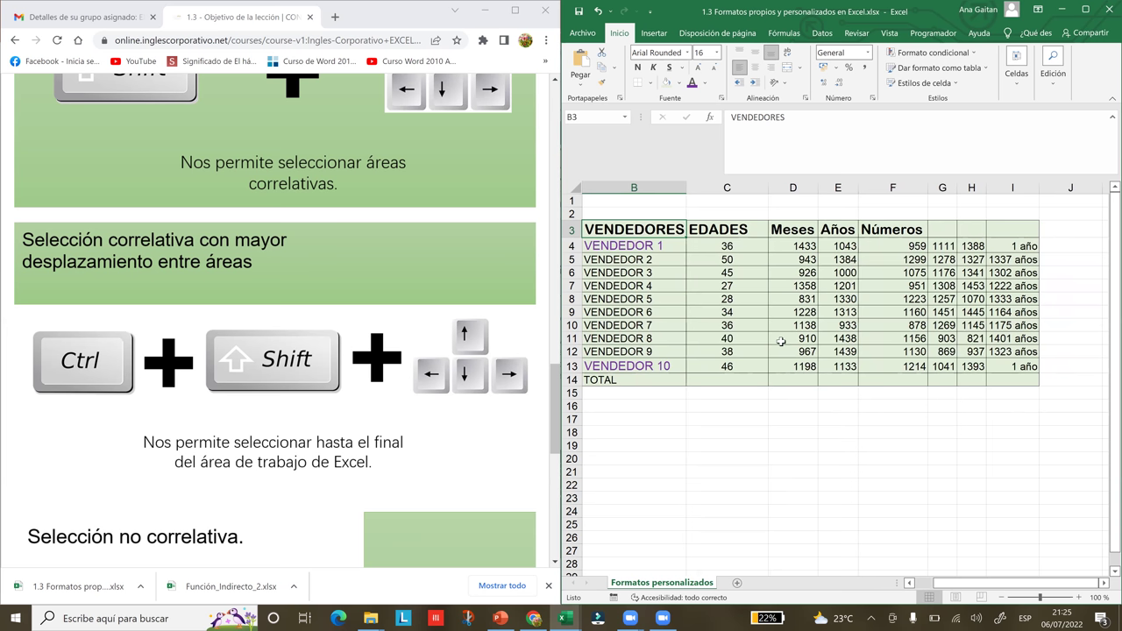
pyautogui.hotkey('ctrl', 'shift', 'Right')
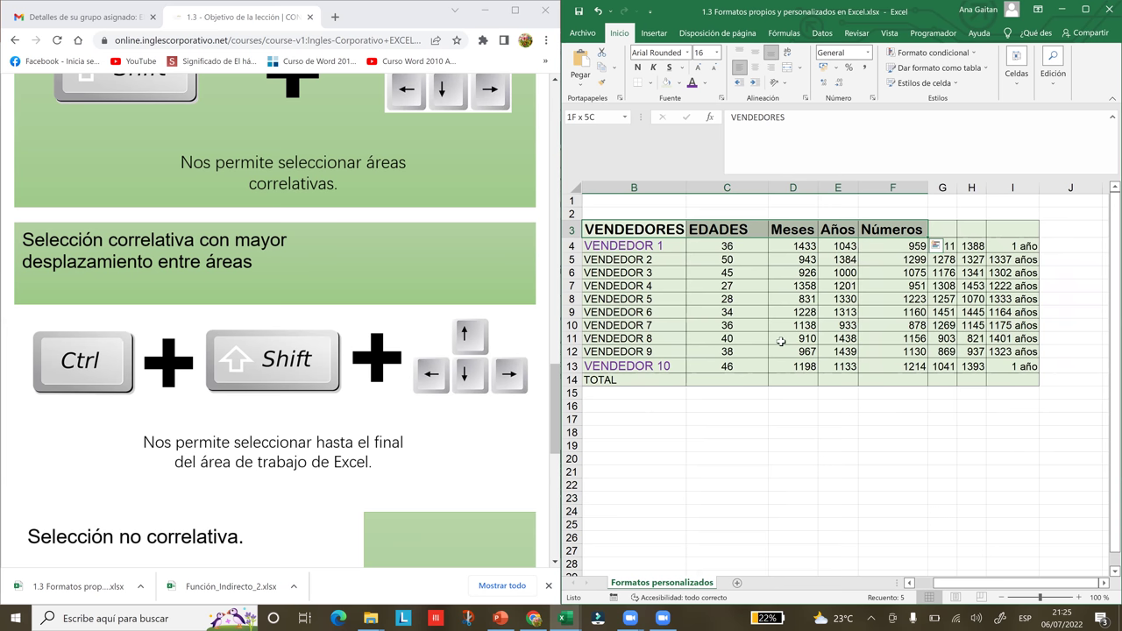
pyautogui.click(694, 247)
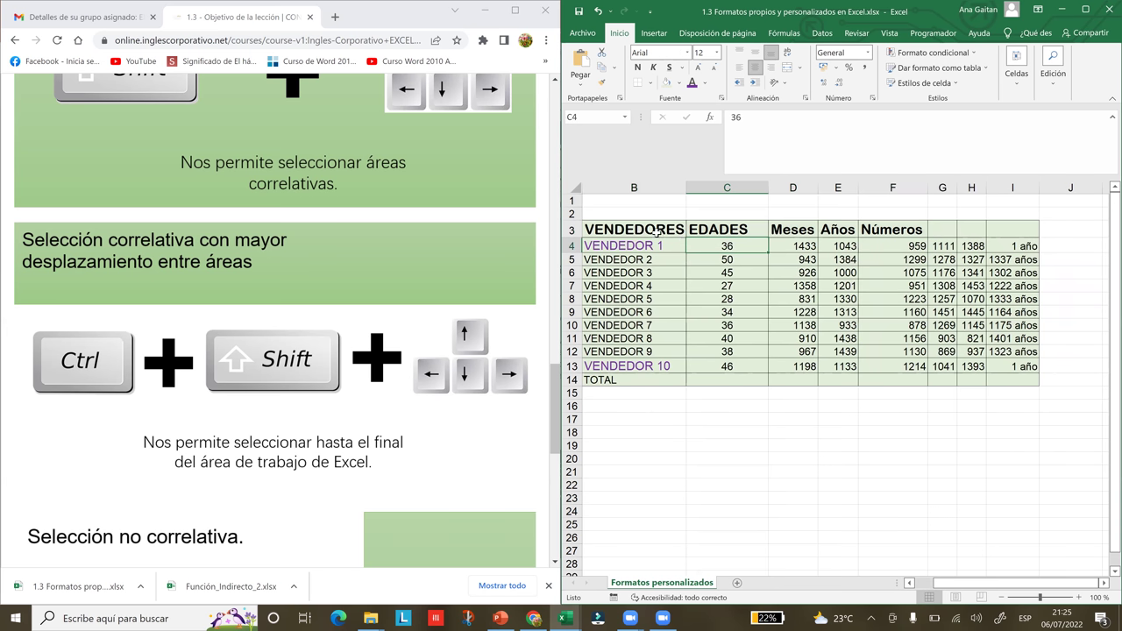
pyautogui.click(652, 229)
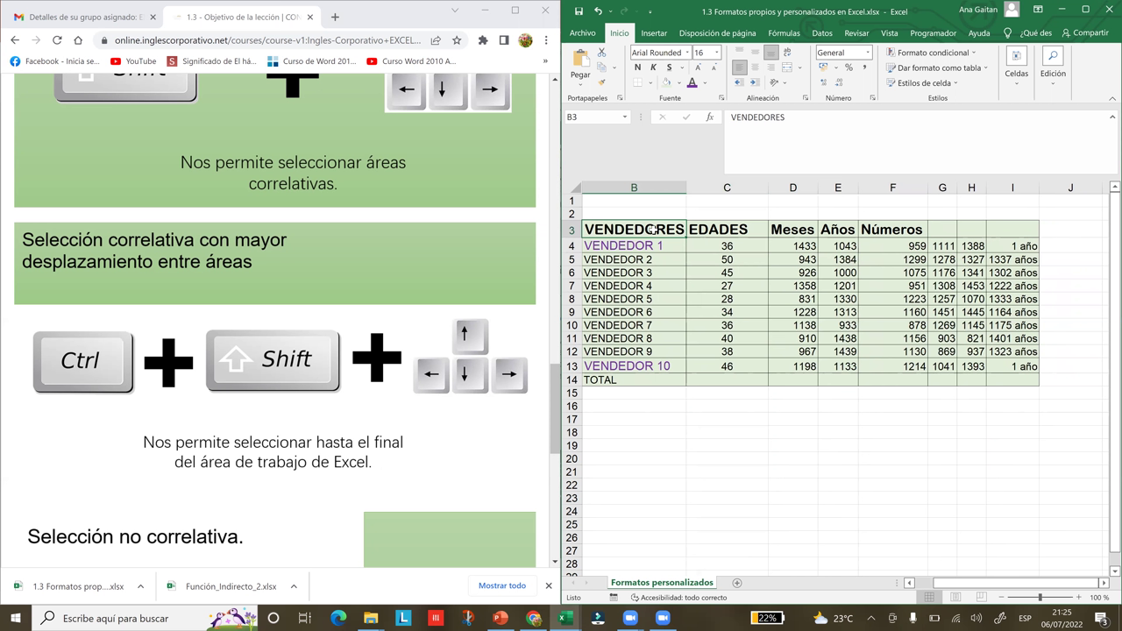
pyautogui.hotkey('shift', 'Right')
pyautogui.hotkey('shift', 'Right')
pyautogui.hotkey('shift', 'Right')
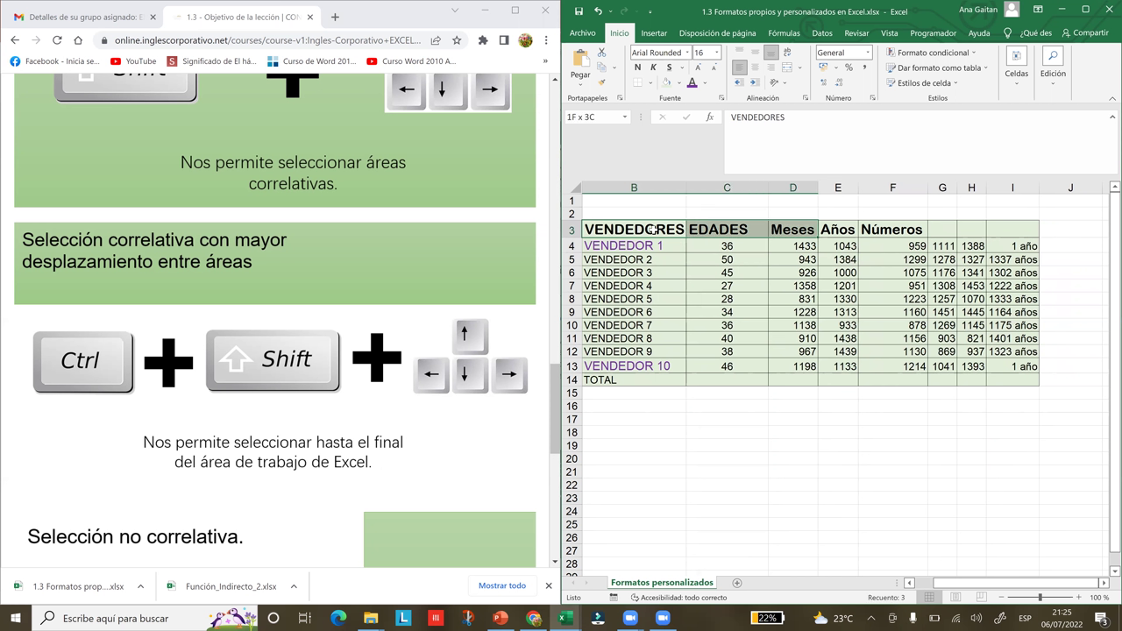
pyautogui.hotkey('shift', 'Right')
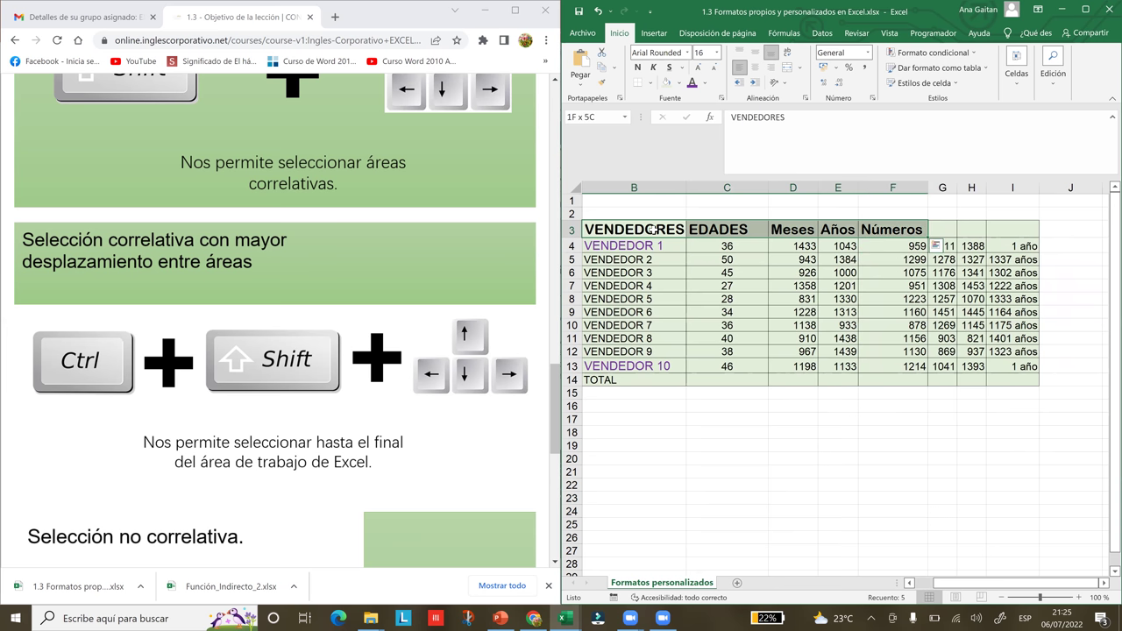
pyautogui.click(622, 263)
pyautogui.click(617, 229)
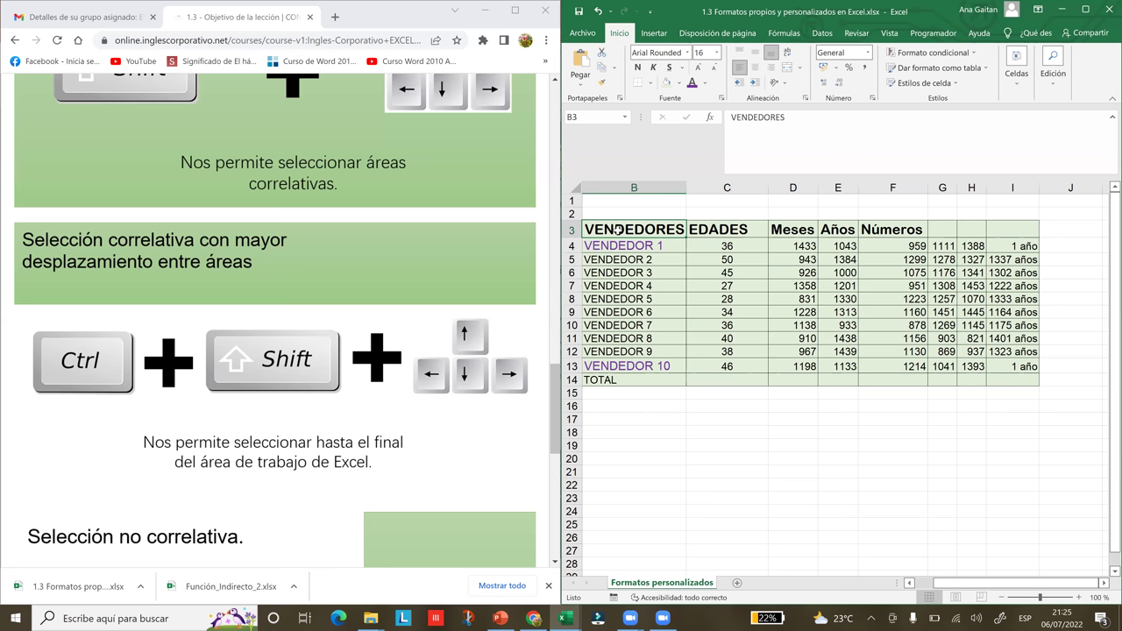
pyautogui.hotkey('ctrl', 'shift', 'Right')
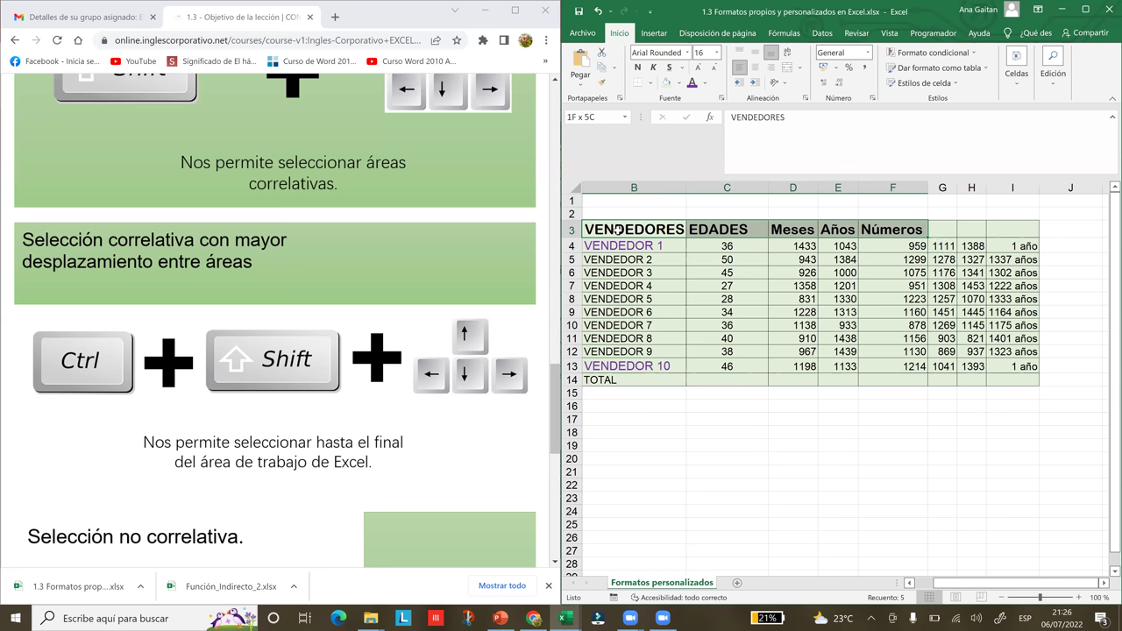
pyautogui.hotkey('ctrl', 'q')
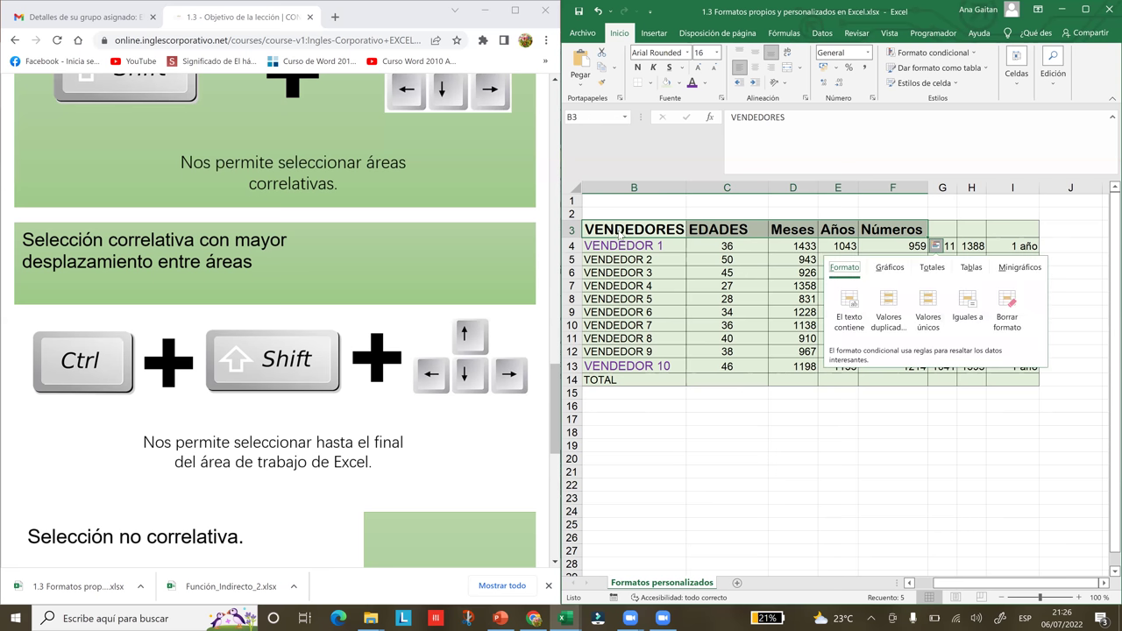
pyautogui.press('Right')
# - After testing Ctrl+Shift+Right on the headers, select B3:B14 with Ctrl+Shift+Down
pyautogui.click(728, 360)
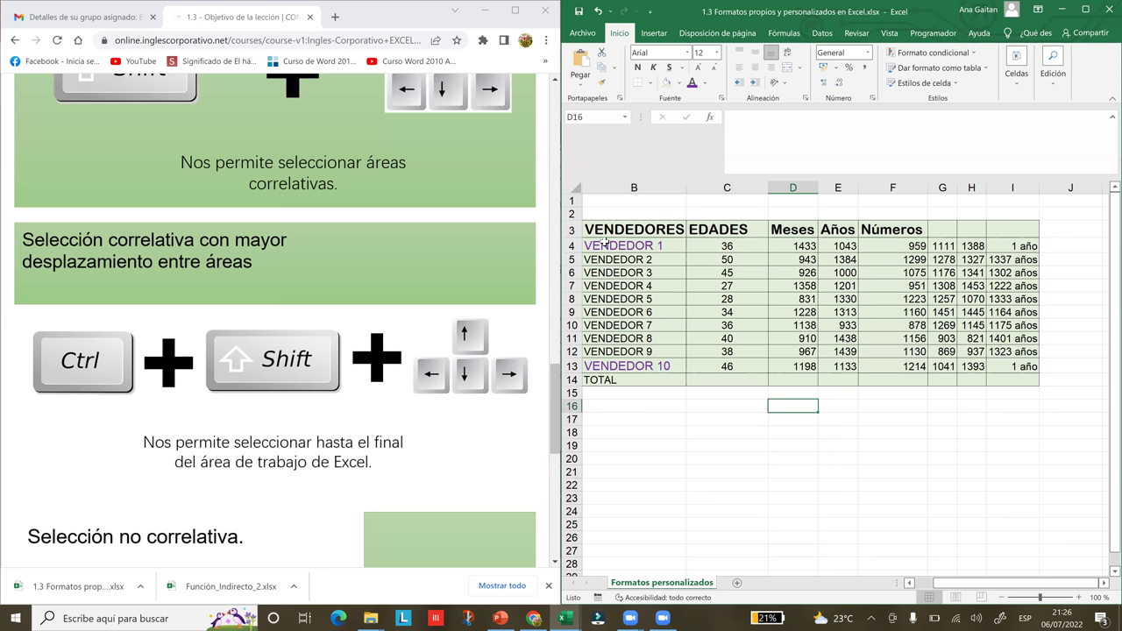
pyautogui.click(611, 230)
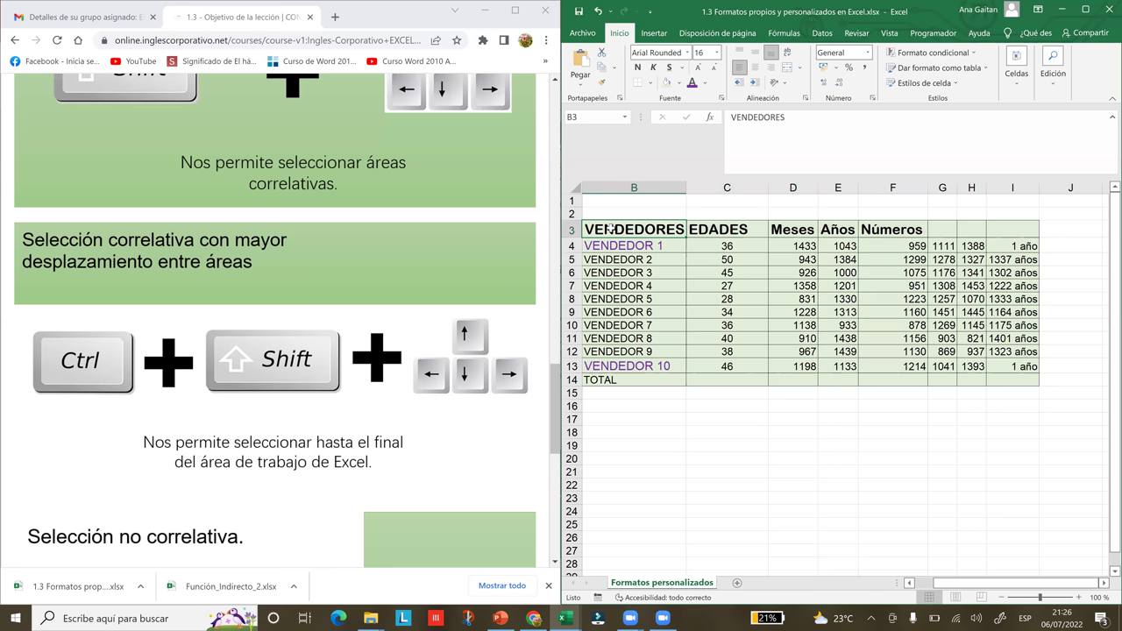
pyautogui.hotkey('ctrl', 'shift', 'Right')
pyautogui.hotkey('ctrl', 'shift', 'Right')
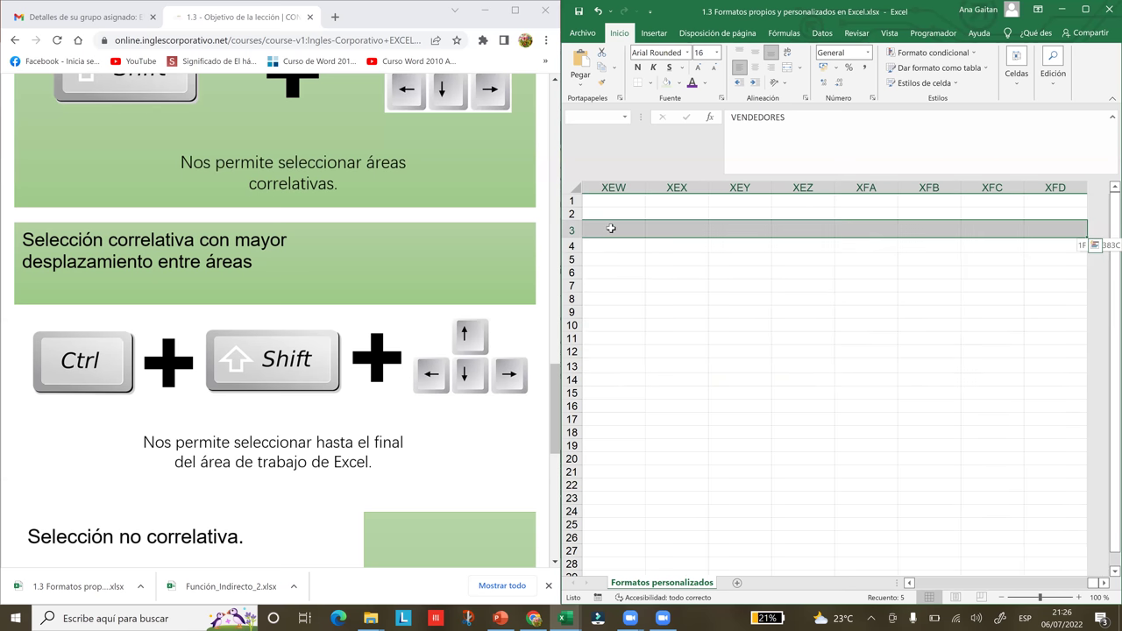
pyautogui.hotkey('ctrl', 'shift', 'Left')
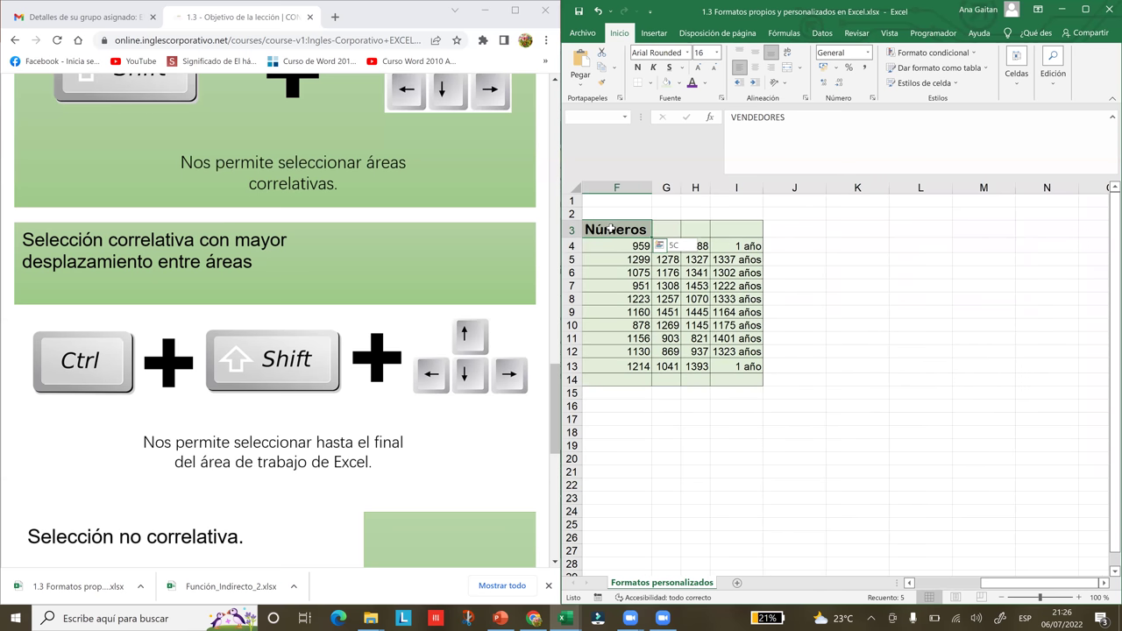
pyautogui.hscroll(-2, 611, 228)
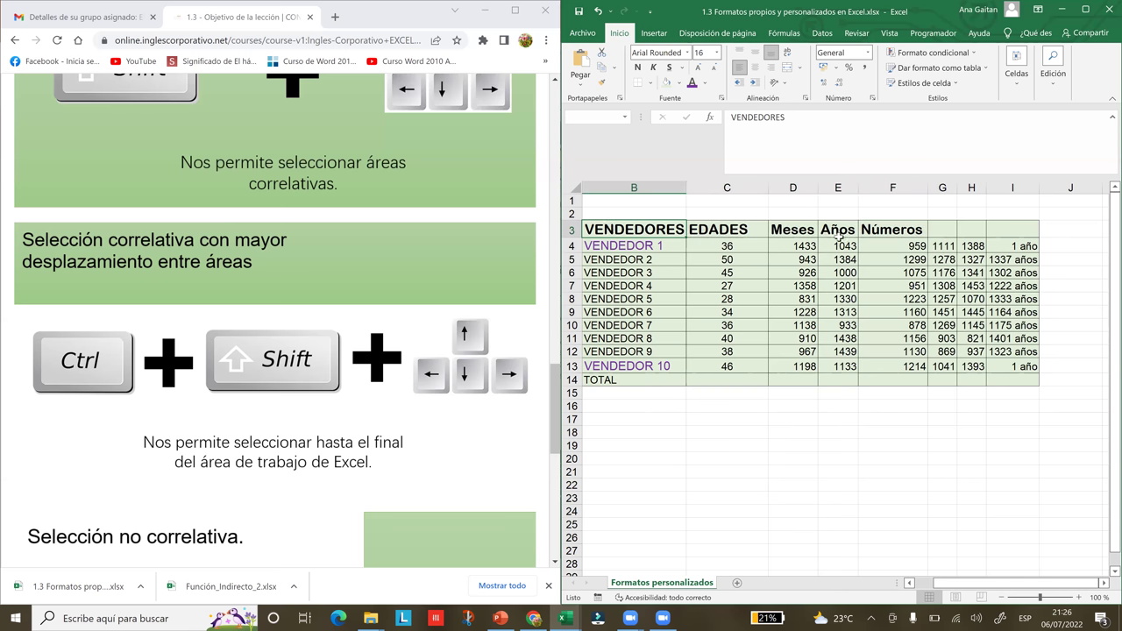
pyautogui.click(903, 232)
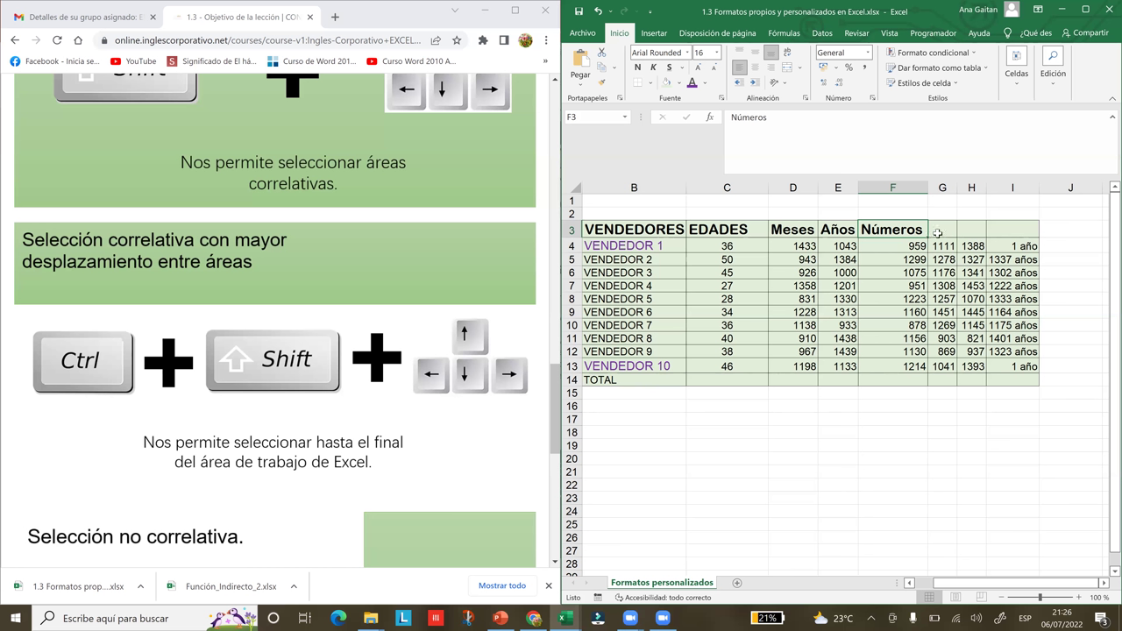
pyautogui.click(937, 232)
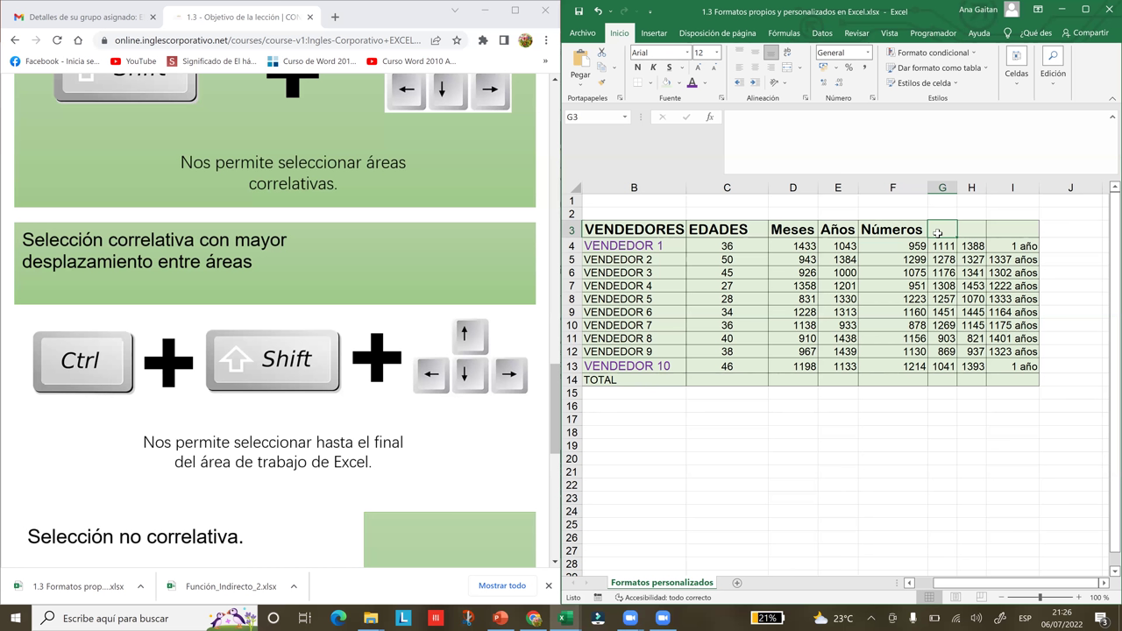
pyautogui.click(645, 230)
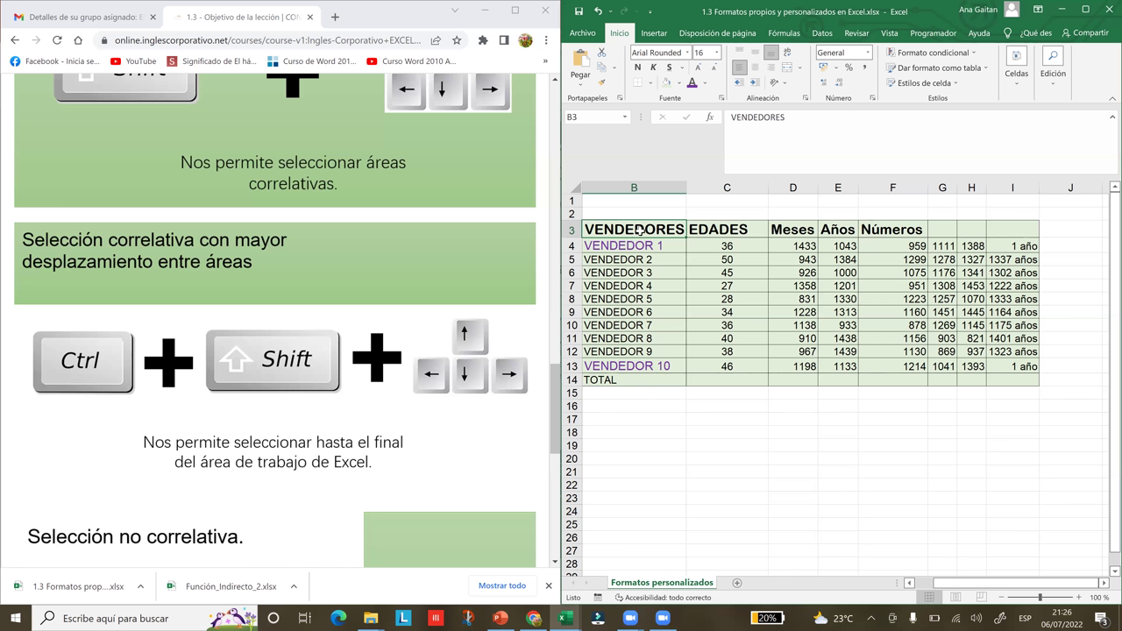
pyautogui.hotkey('ctrl', 'shift', 'Down')
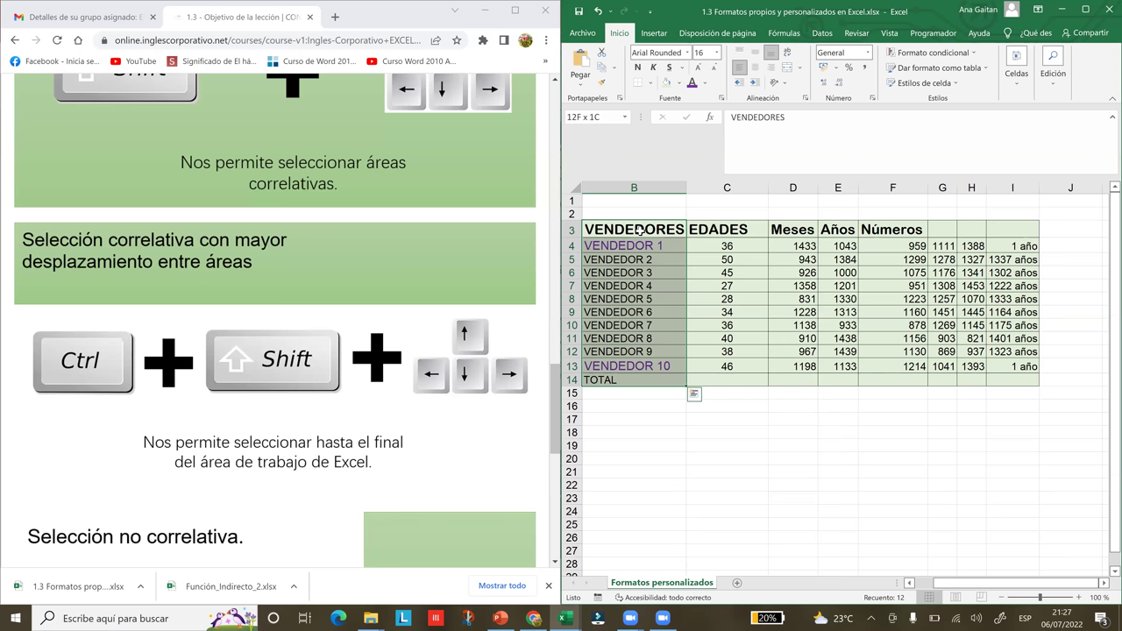
pyautogui.click(658, 272)
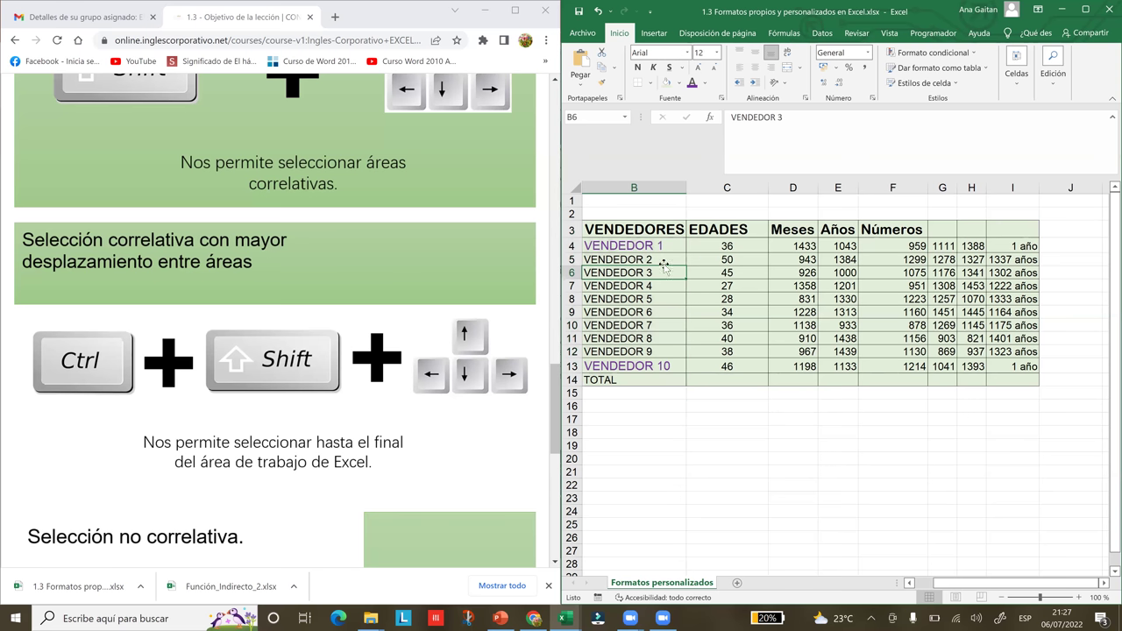
pyautogui.click(668, 262)
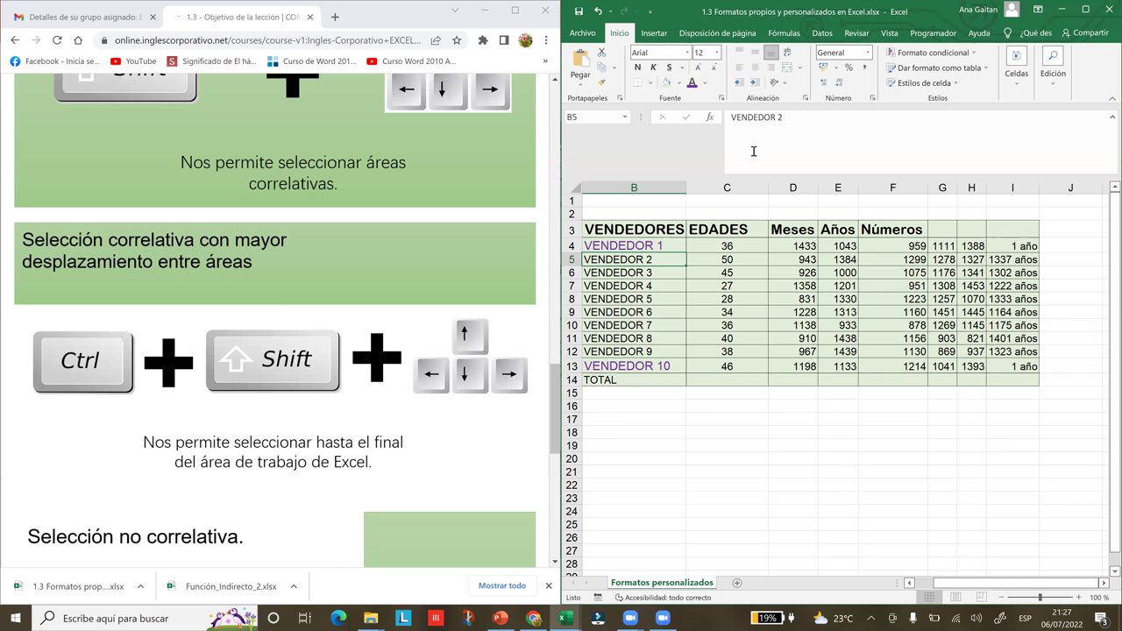
pyautogui.click(734, 313)
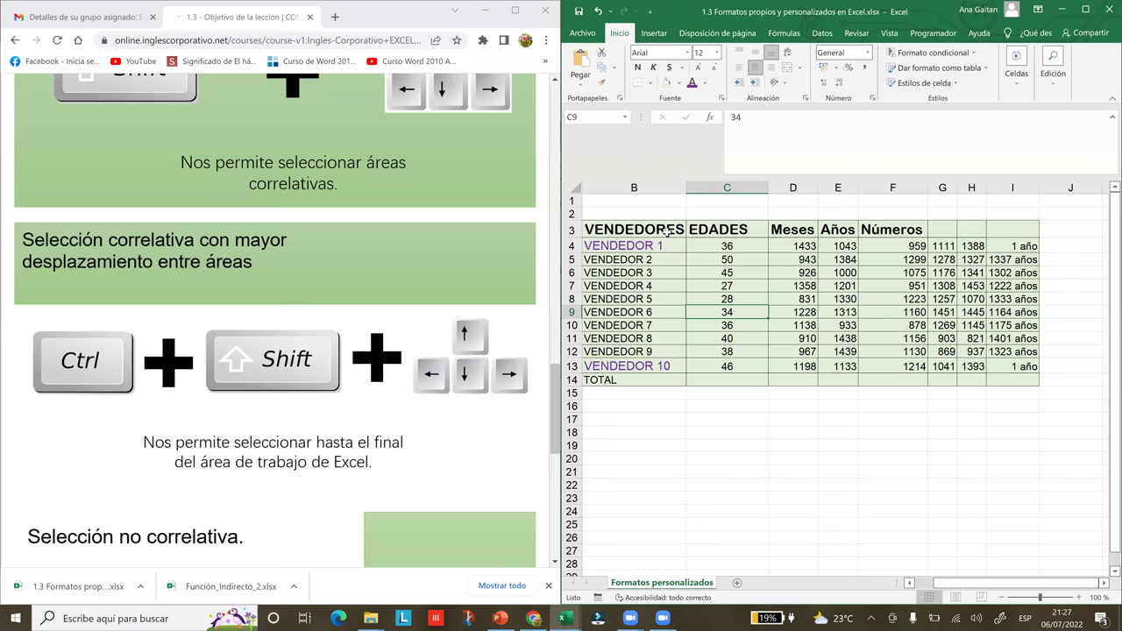
pyautogui.click(668, 230)
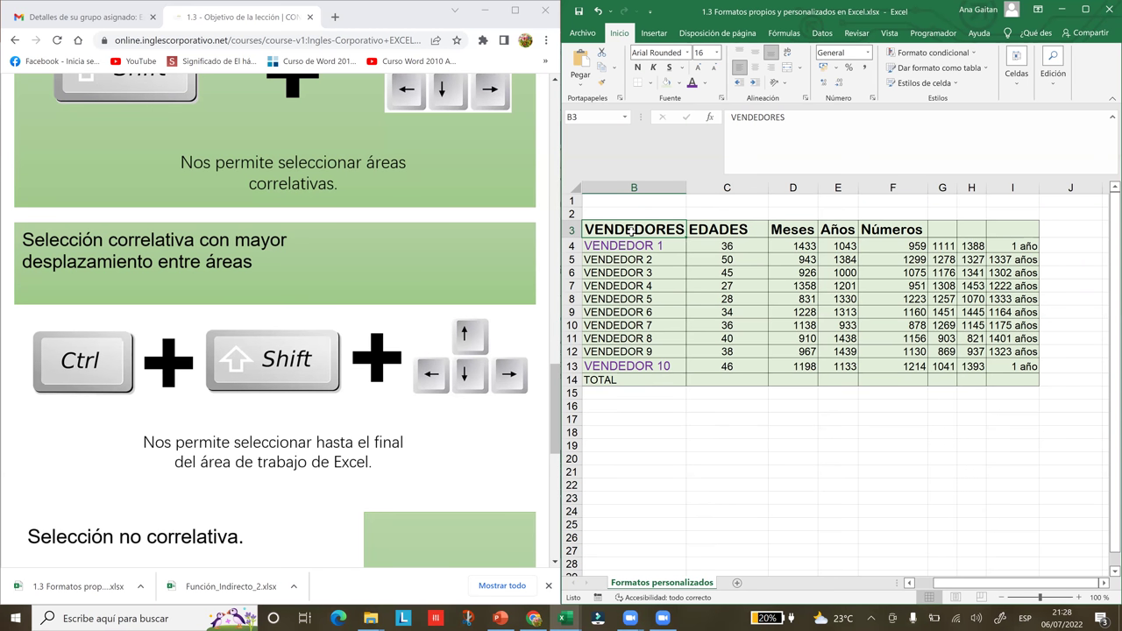
pyautogui.hotkey('ctrl', 'shift', 'Down')
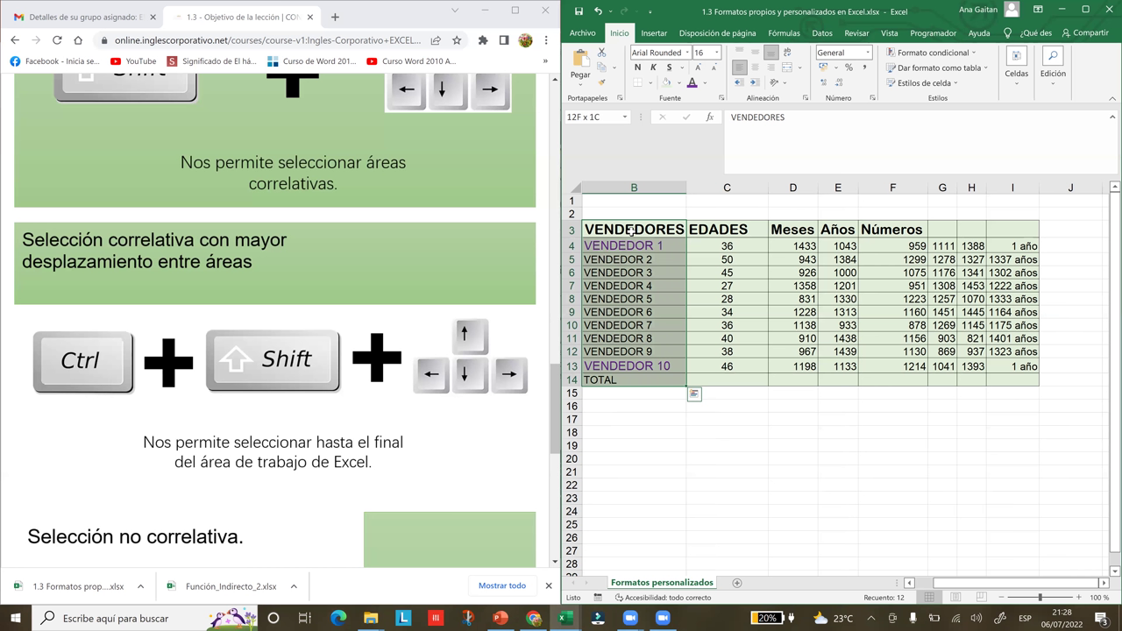
pyautogui.click(609, 116)
pyautogui.press('BackSpace')
pyautogui.write('Vendedores')
pyautogui.press('Return')
pyautogui.click(707, 342)
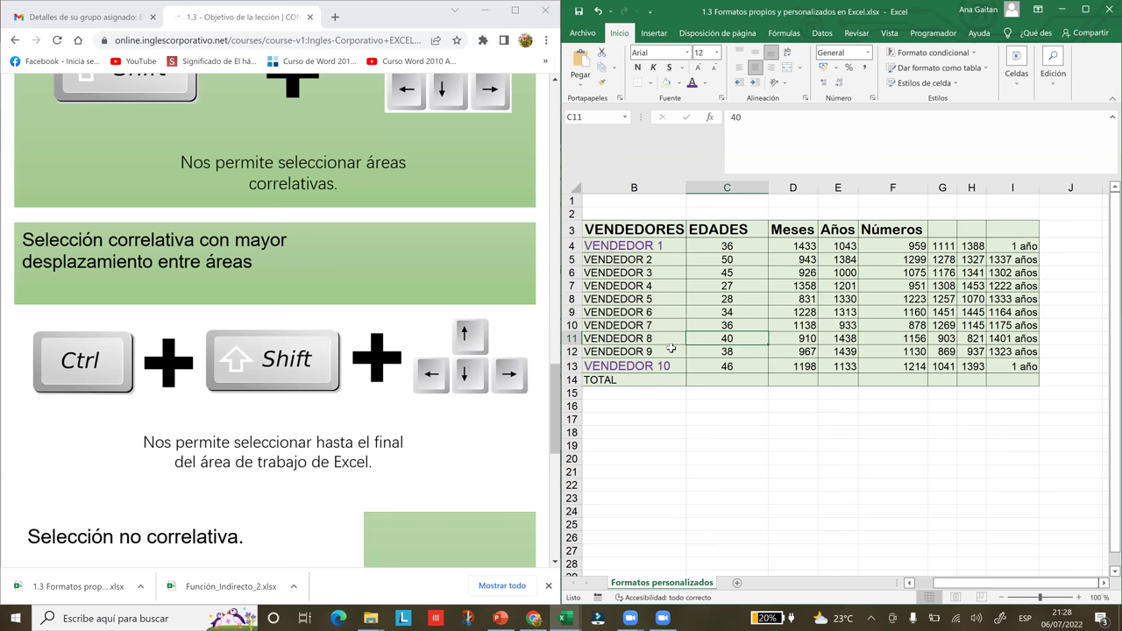
pyautogui.click(671, 349)
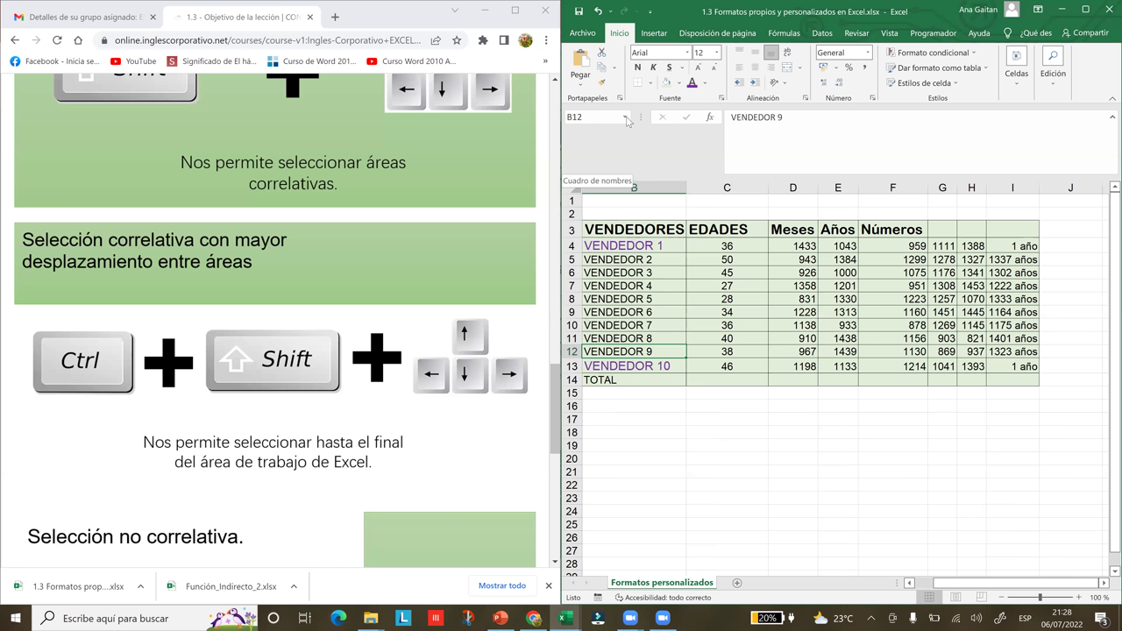
# - Pick Vendedores from the Name Box list to select B3:B14
pyautogui.click(624, 119)
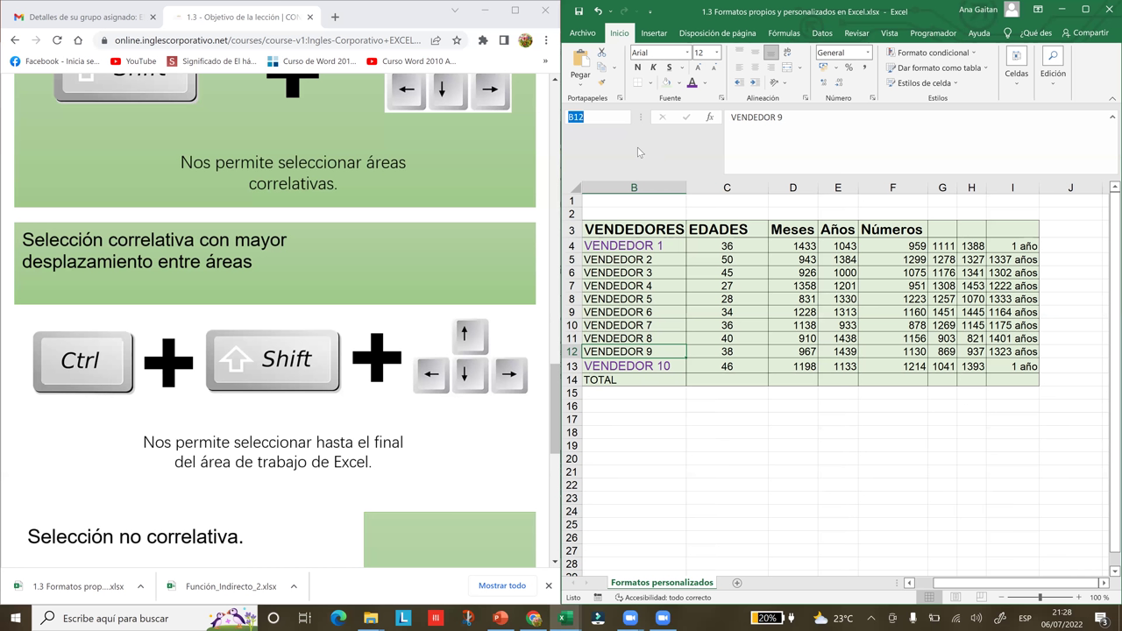
pyautogui.click(627, 119)
pyautogui.click(674, 284)
pyautogui.click(700, 323)
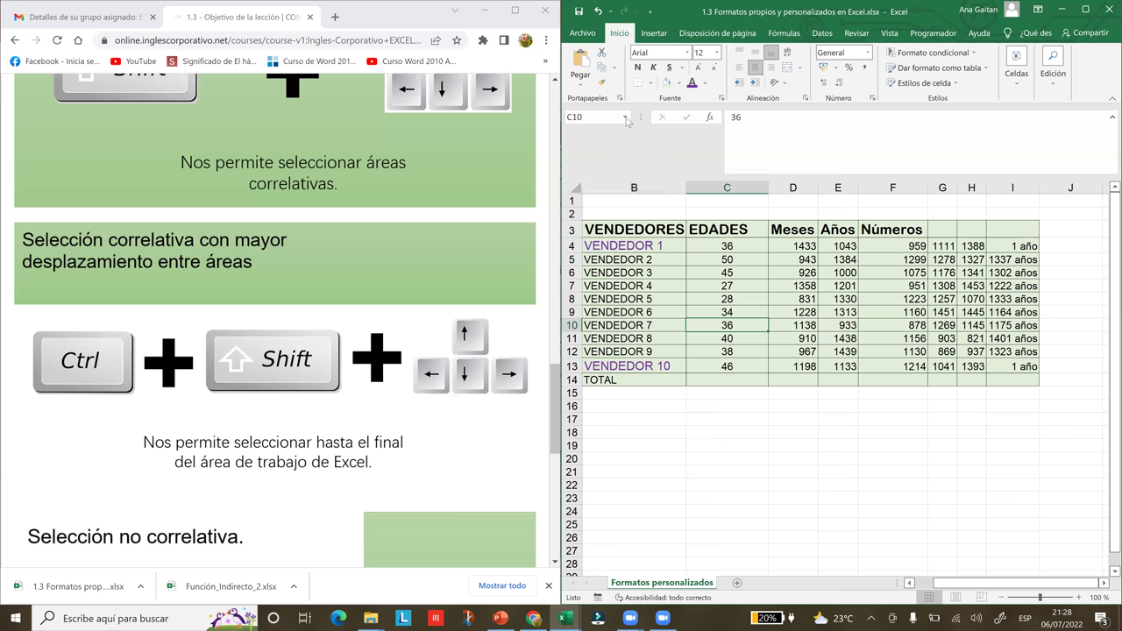
pyautogui.click(626, 119)
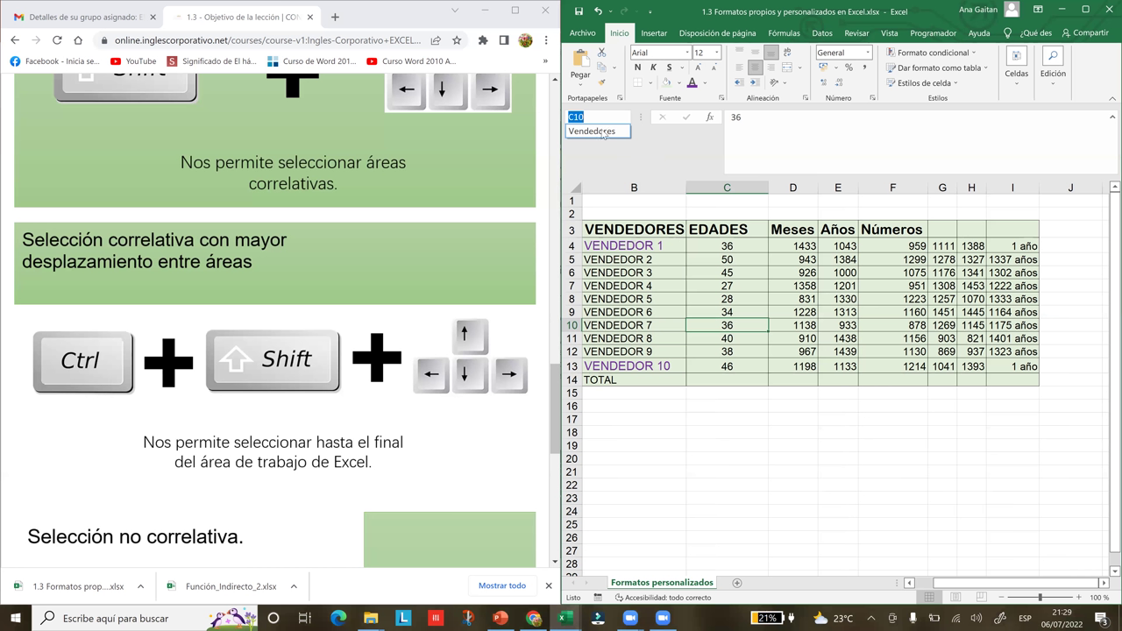
pyautogui.click(607, 132)
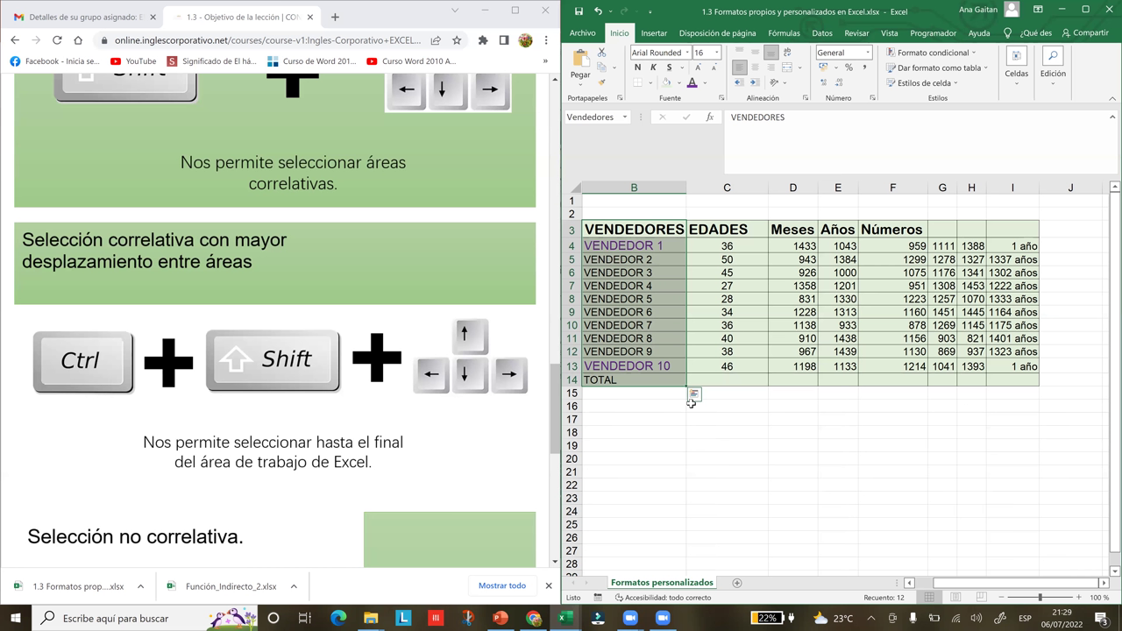
# - Try Shift+Down and drag selections in column B below the table, from B18 downward
pyautogui.click(645, 431)
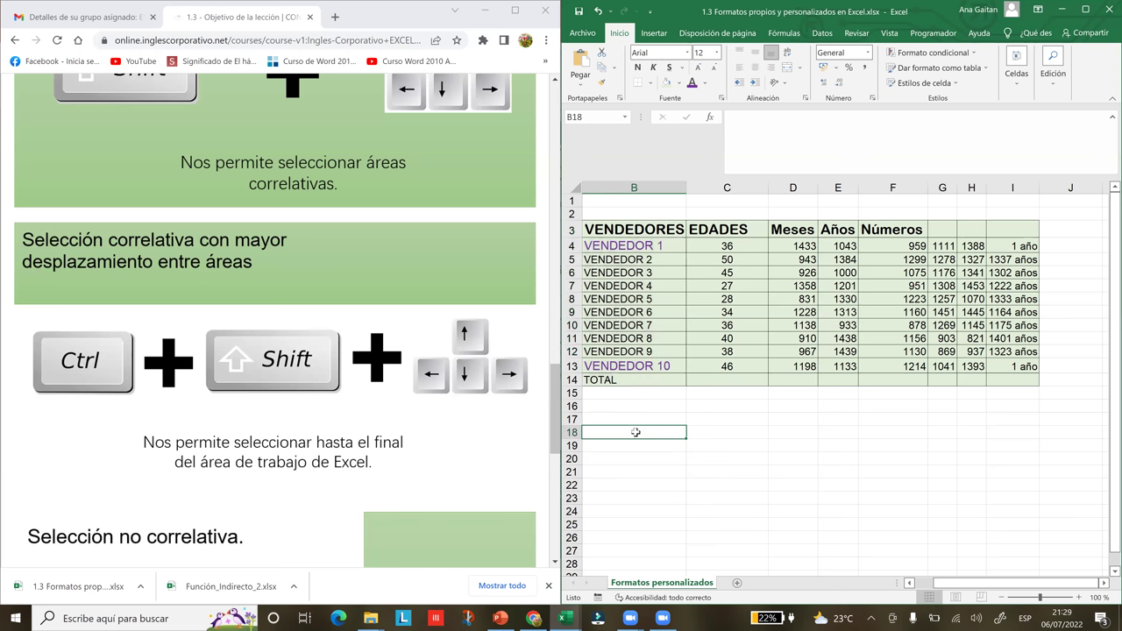
pyautogui.hotkey('shift', 'Down')
pyautogui.hotkey('shift', 'Down')
pyautogui.hotkey('shift', 'Down')
pyautogui.hotkey('shift', 'Down')
pyautogui.hotkey('shift', 'Down')
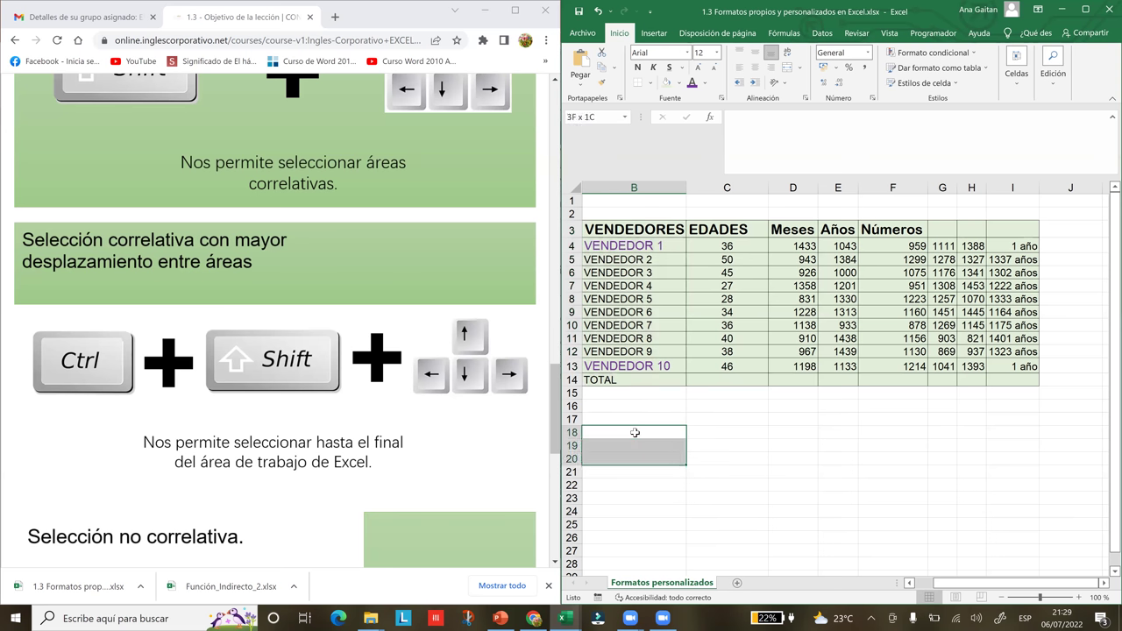
pyautogui.hotkey('shift', 'Down')
pyautogui.hotkey('shift', 'Down')
pyautogui.hotkey('shift', 'Down')
pyautogui.hotkey('shift', 'Down')
pyautogui.hotkey('shift', 'Down')
pyautogui.hotkey('shift', 'Down')
pyautogui.hotkey('shift', 'Down')
pyautogui.hotkey('shift', 'Down')
pyautogui.hotkey('shift', 'Down')
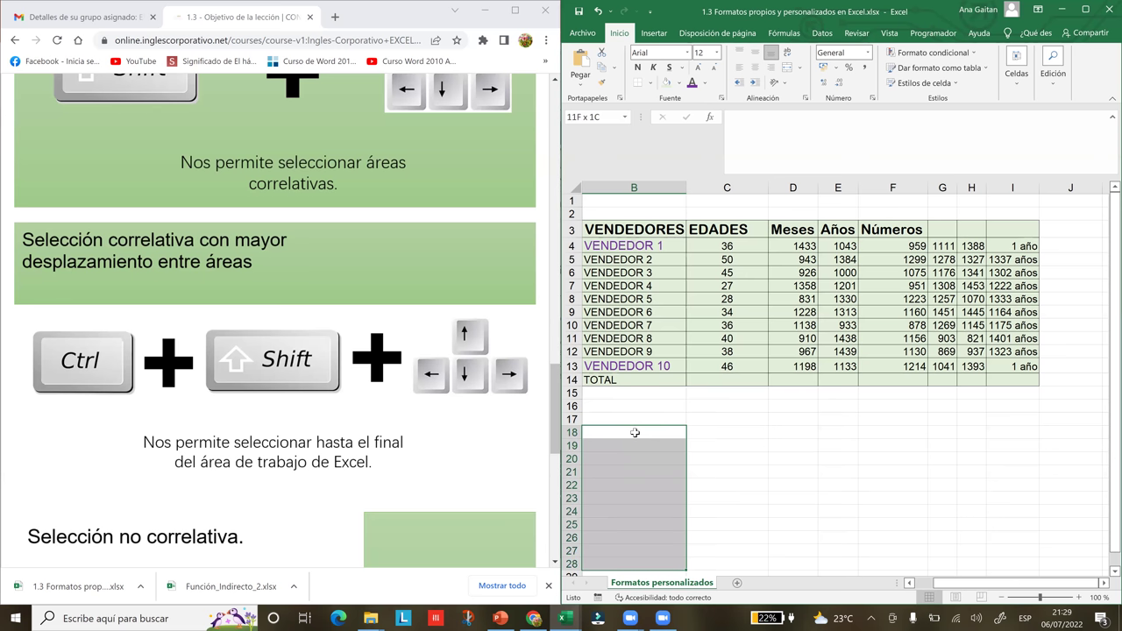
pyautogui.scroll(-2, 635, 432)
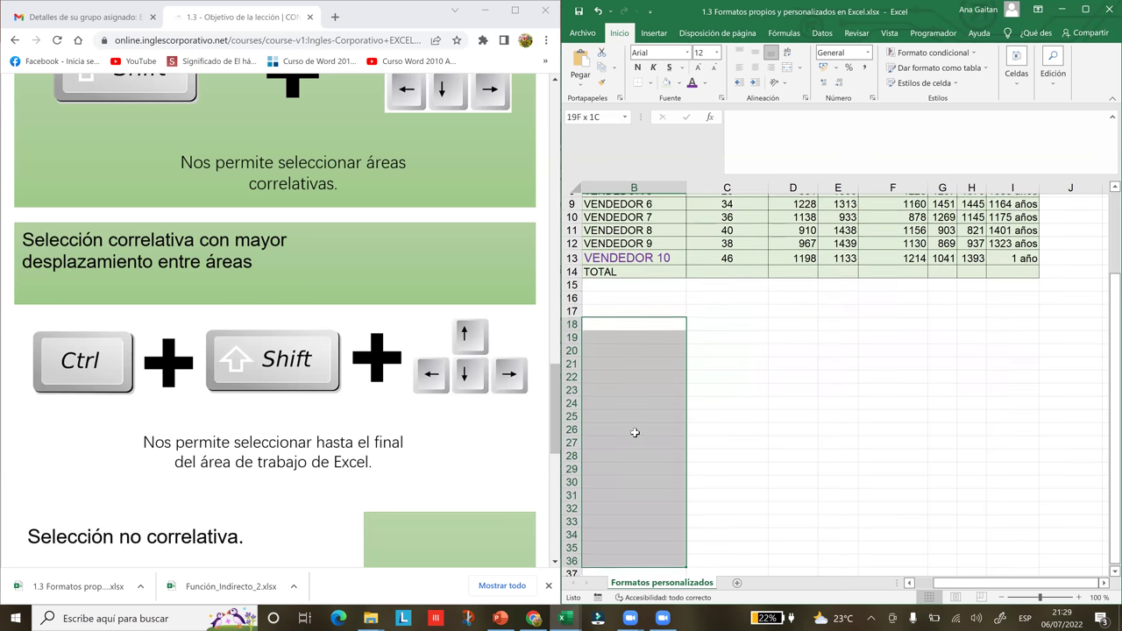
pyautogui.click(864, 317)
pyautogui.moveTo(665, 291); pyautogui.dragTo(660, 443)
pyautogui.click(663, 290)
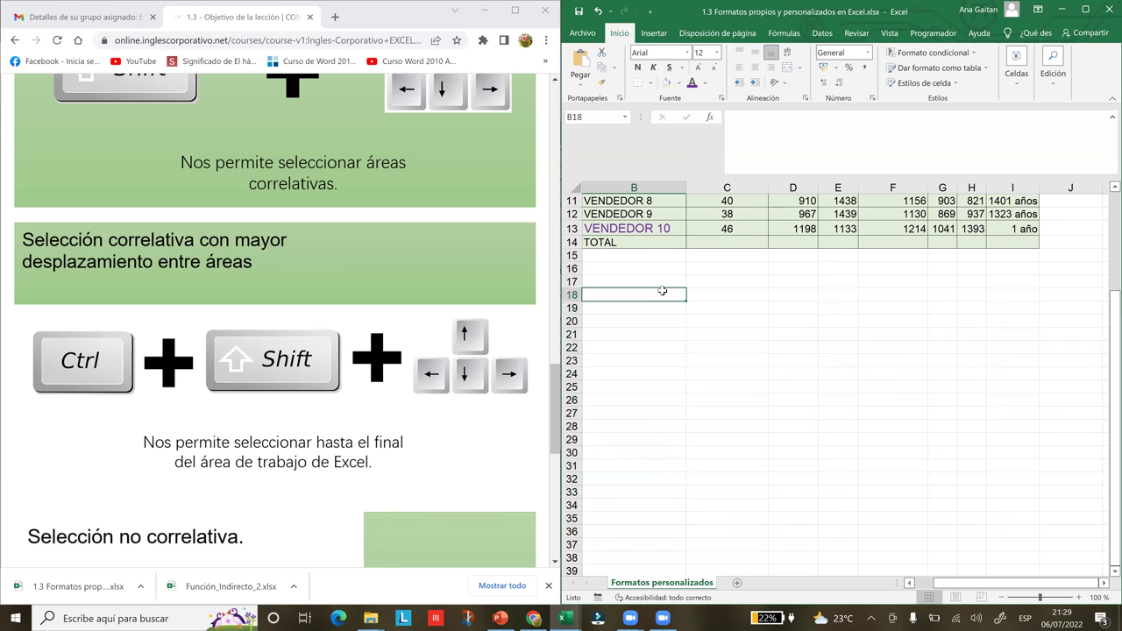
pyautogui.moveTo(658, 300); pyautogui.dragTo(662, 517)
pyautogui.moveTo(641, 600); pyautogui.dragTo(640, 567)
pyautogui.click(769, 318)
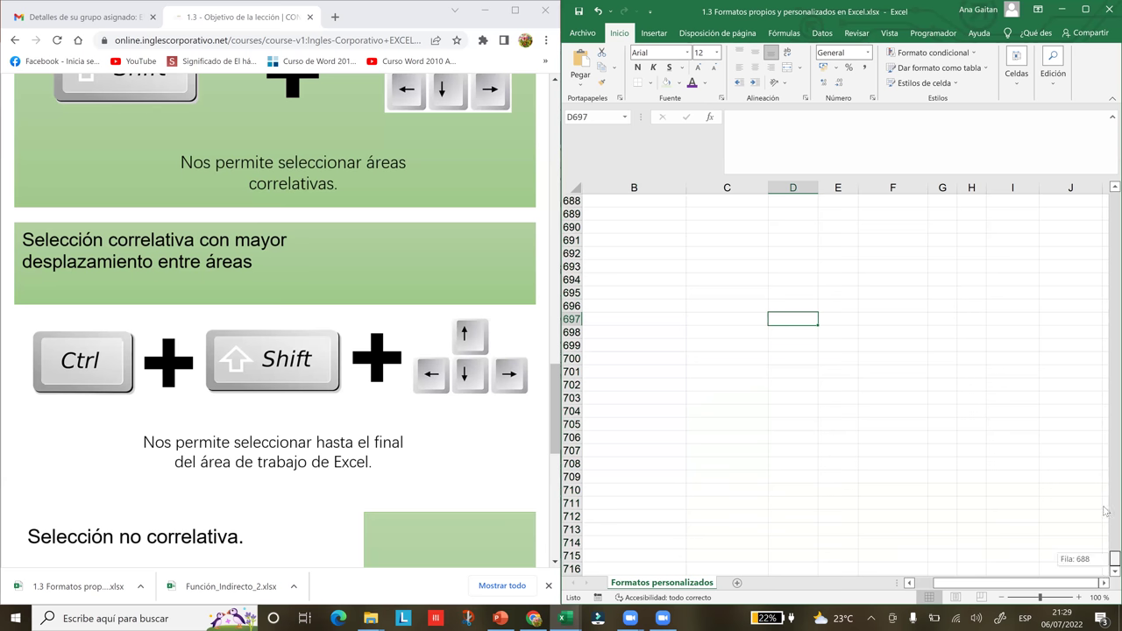
# - Scroll back up and select B3:B14 from VENDEDORES with Ctrl+Shift+Down
pyautogui.click(1112, 204)
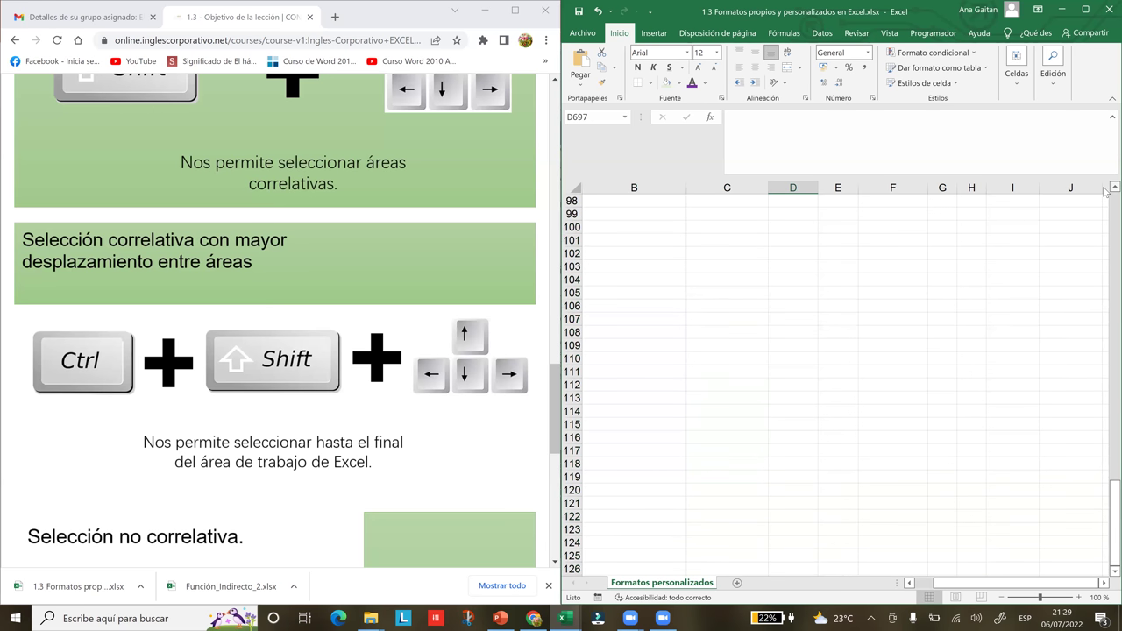
pyautogui.scroll(4, 1106, 210)
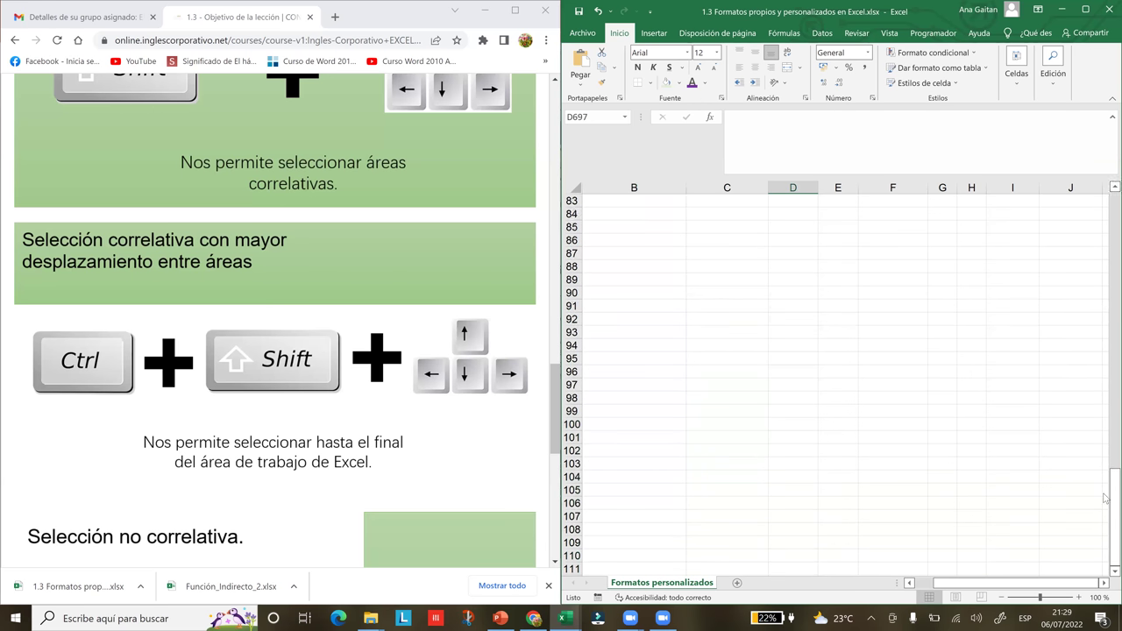
pyautogui.moveTo(1106, 505); pyautogui.dragTo(1107, 206)
pyautogui.scroll(1, 633, 241)
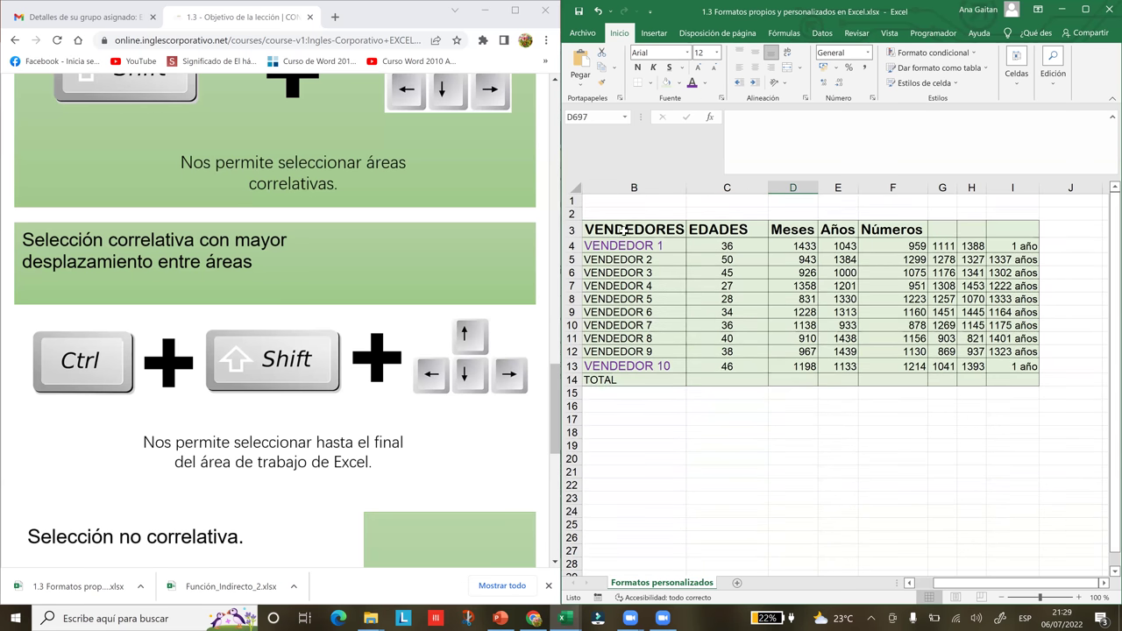
pyautogui.click(621, 230)
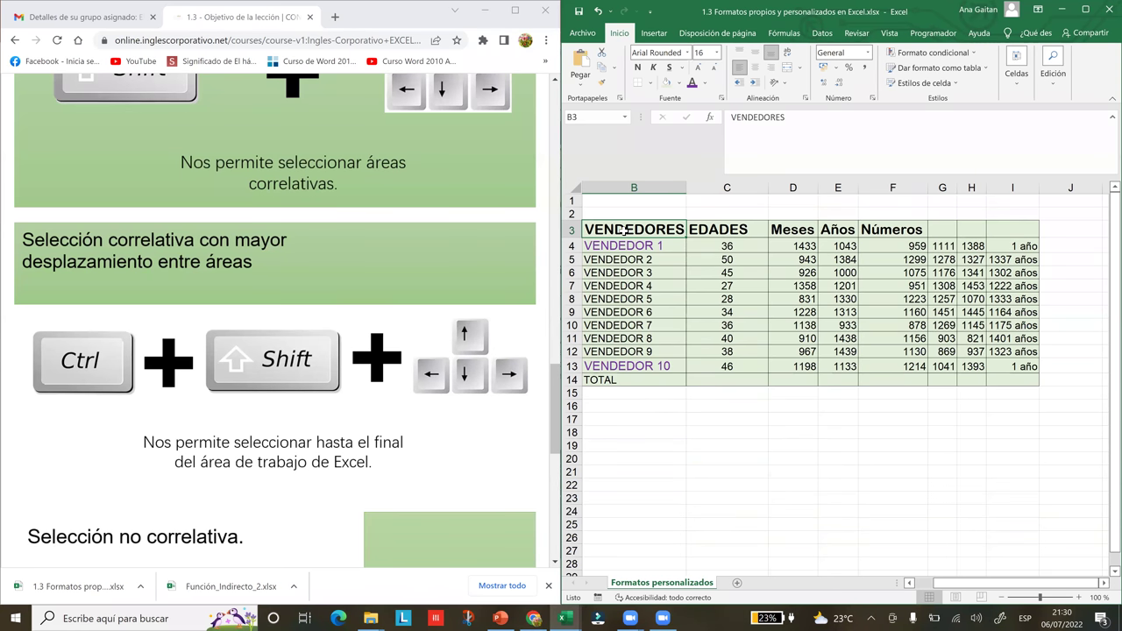
pyautogui.hotkey('ctrl', 'shift', 'Down')
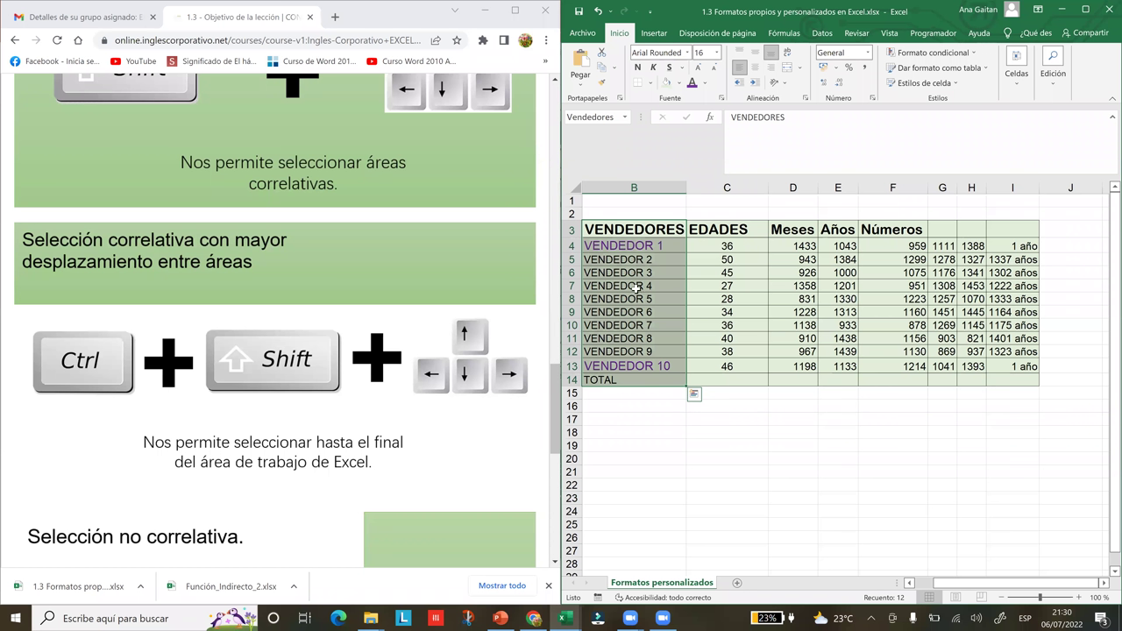
# - Select the VENDEDOR 10 row B13:I13, then scroll the lesson to 'Selección no correlativa'
pyautogui.click(611, 366)
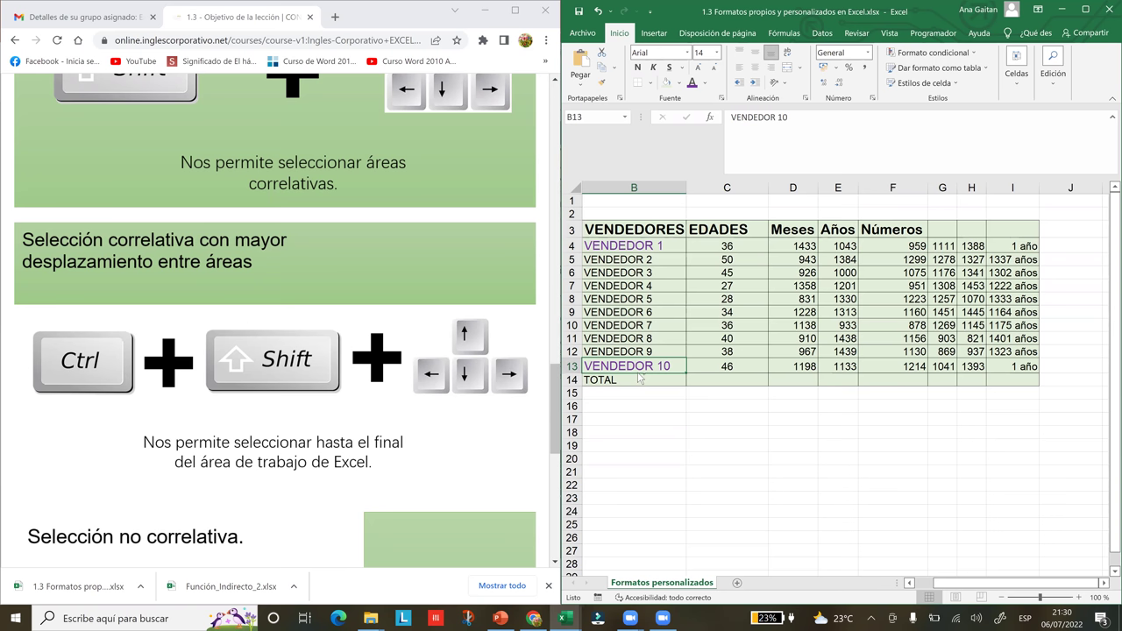
pyautogui.hotkey('ctrl', 'shift', 'Right')
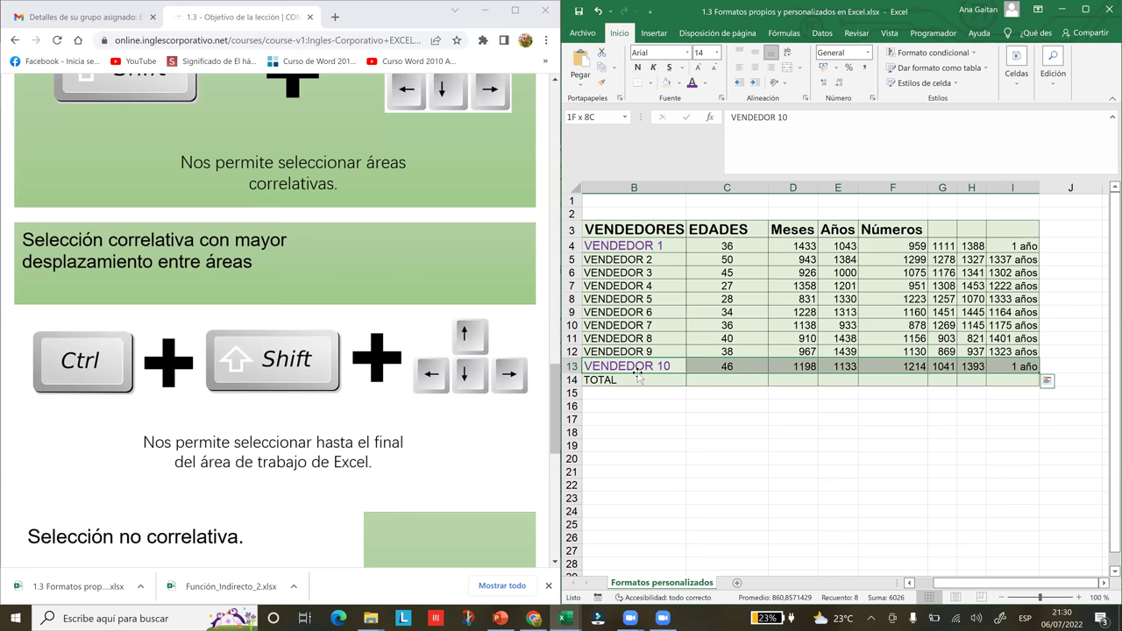
pyautogui.click(548, 415)
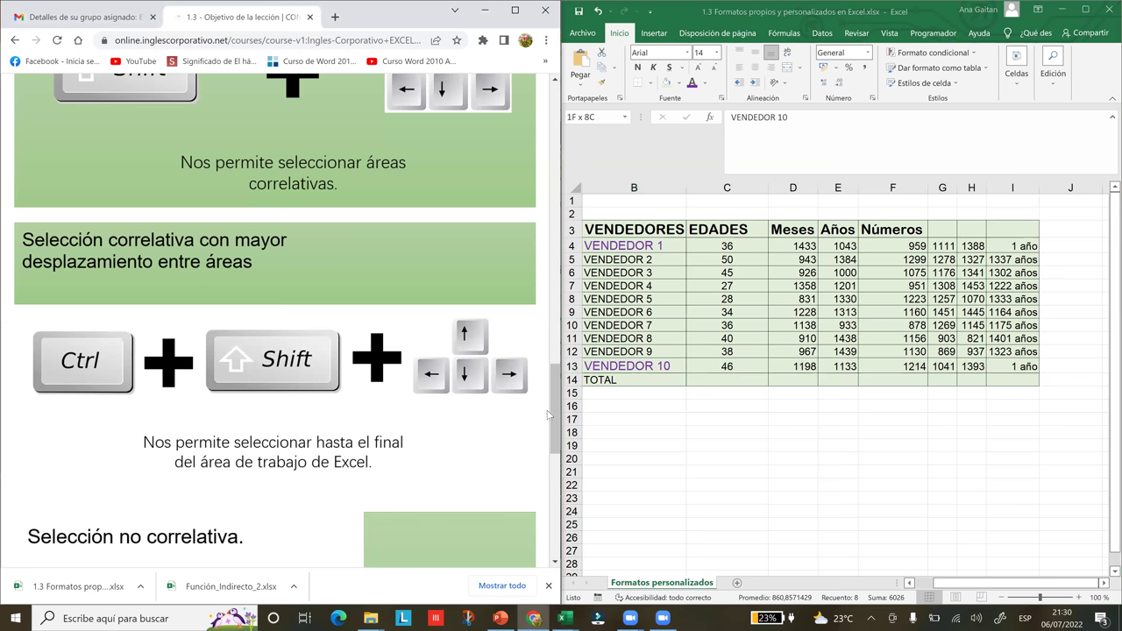
pyautogui.scroll(-2, 555, 455)
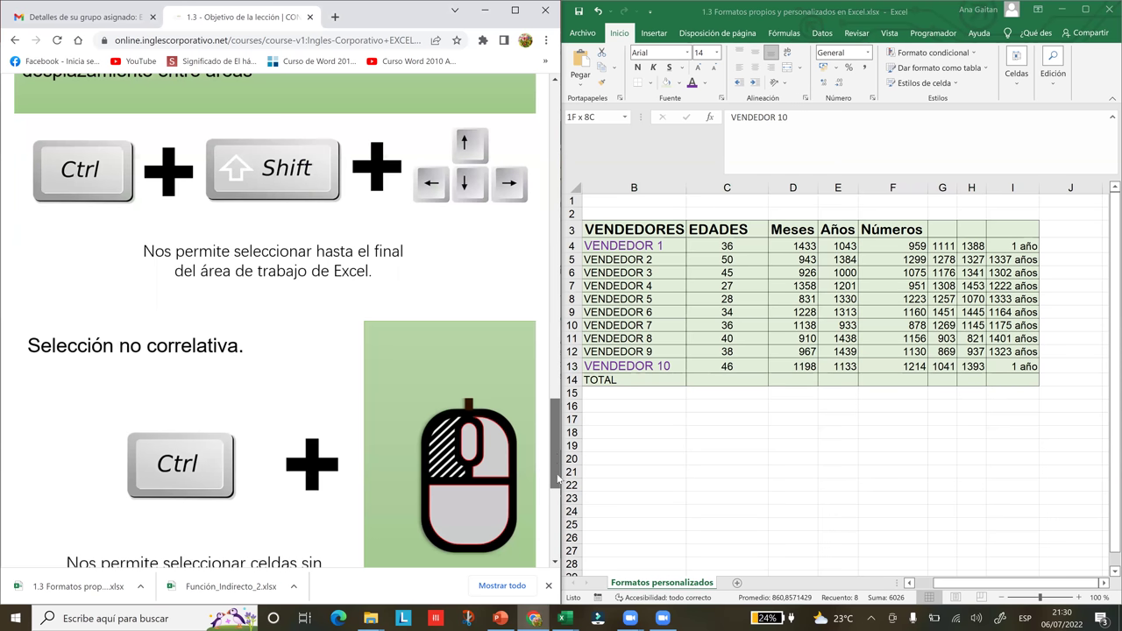
# - Back in Excel, Ctrl-select B17, D17, F17, H17 and I17 as a non-contiguous selection
pyautogui.scroll(-2, 557, 478)
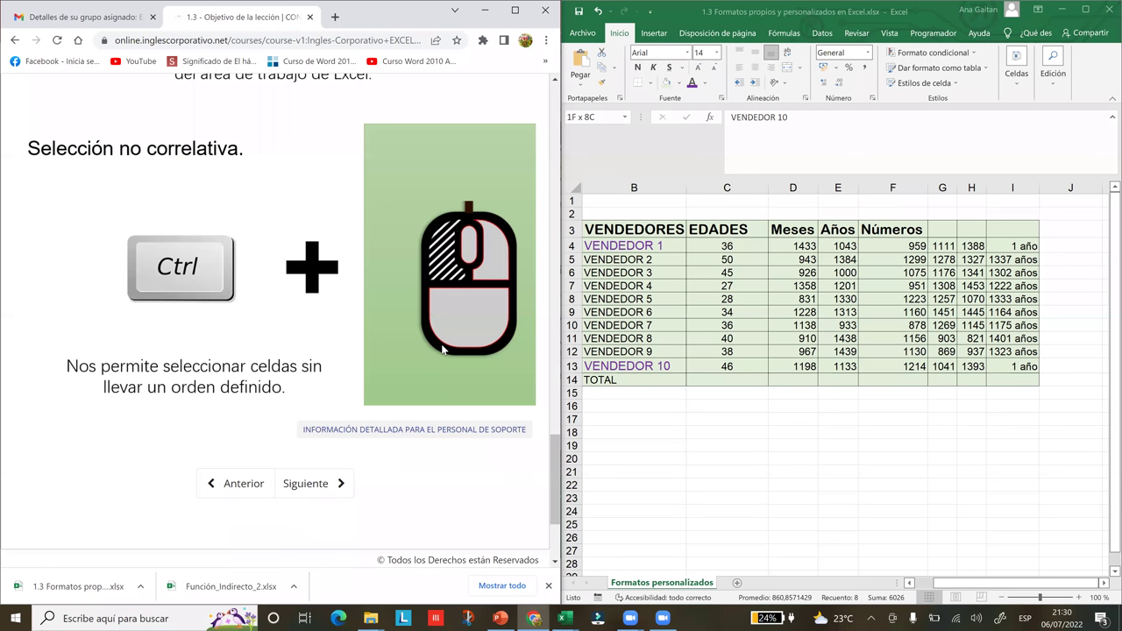
pyautogui.click(728, 456)
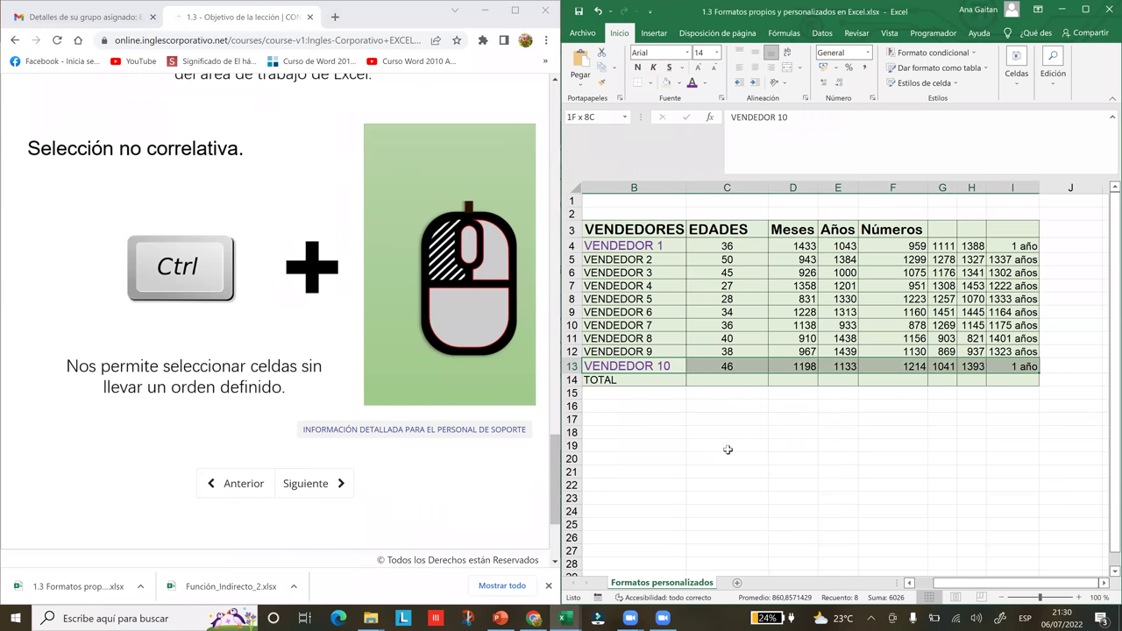
pyautogui.click(727, 431)
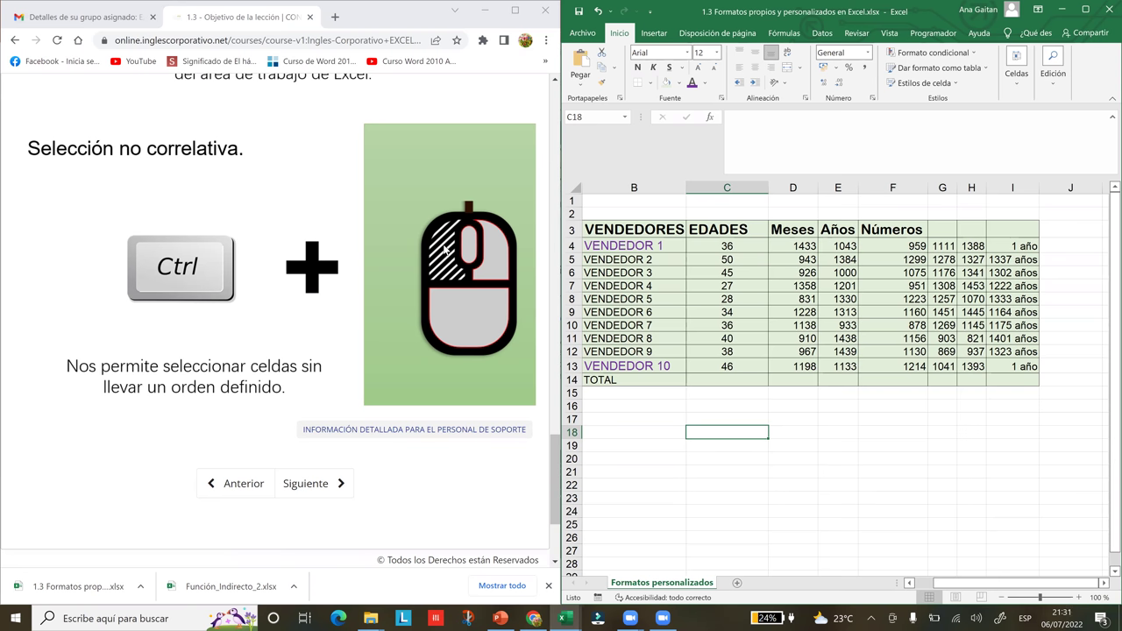
pyautogui.click(653, 406)
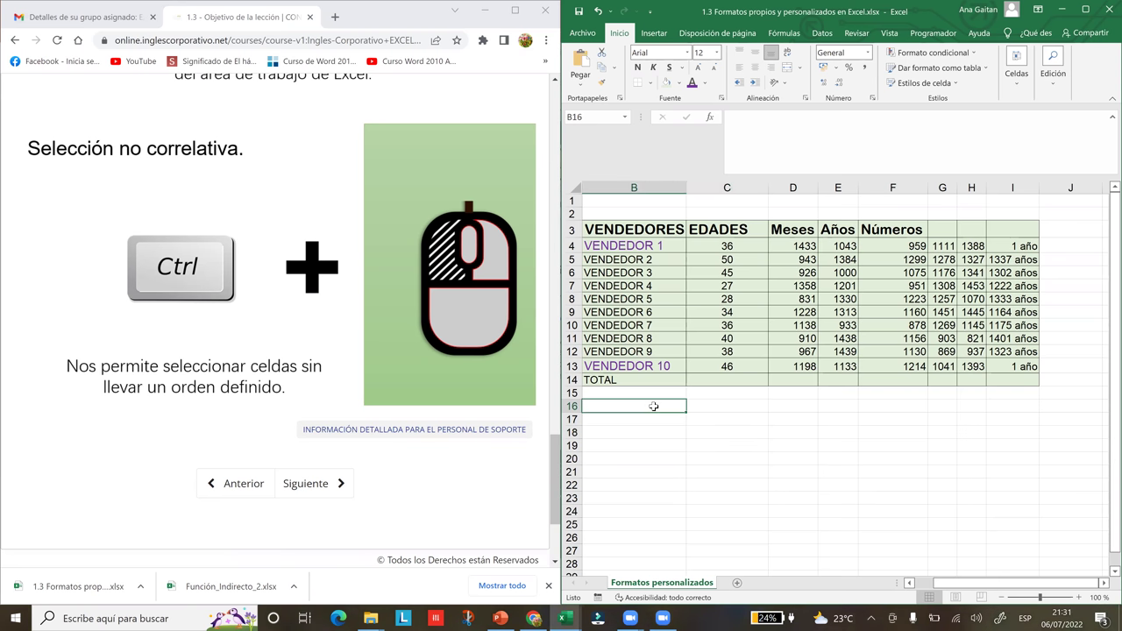
pyautogui.click(630, 420)
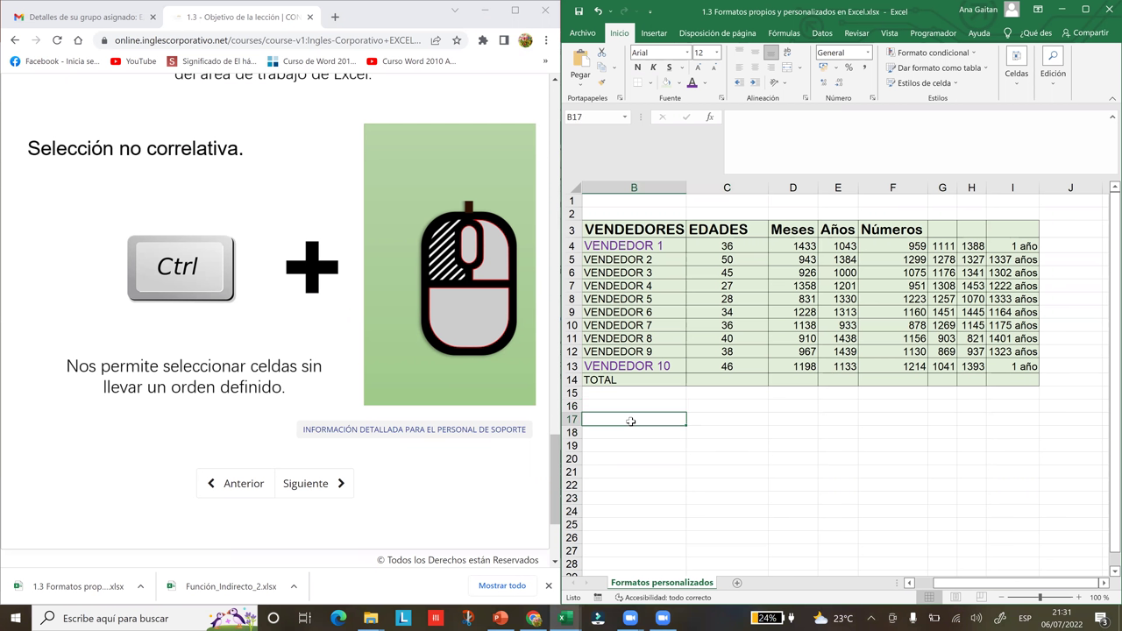
pyautogui.keyDown('ctrl'); pyautogui.click(773, 420); pyautogui.keyUp('ctrl')
pyautogui.keyDown('ctrl'); pyautogui.click(864, 419); pyautogui.keyUp('ctrl')
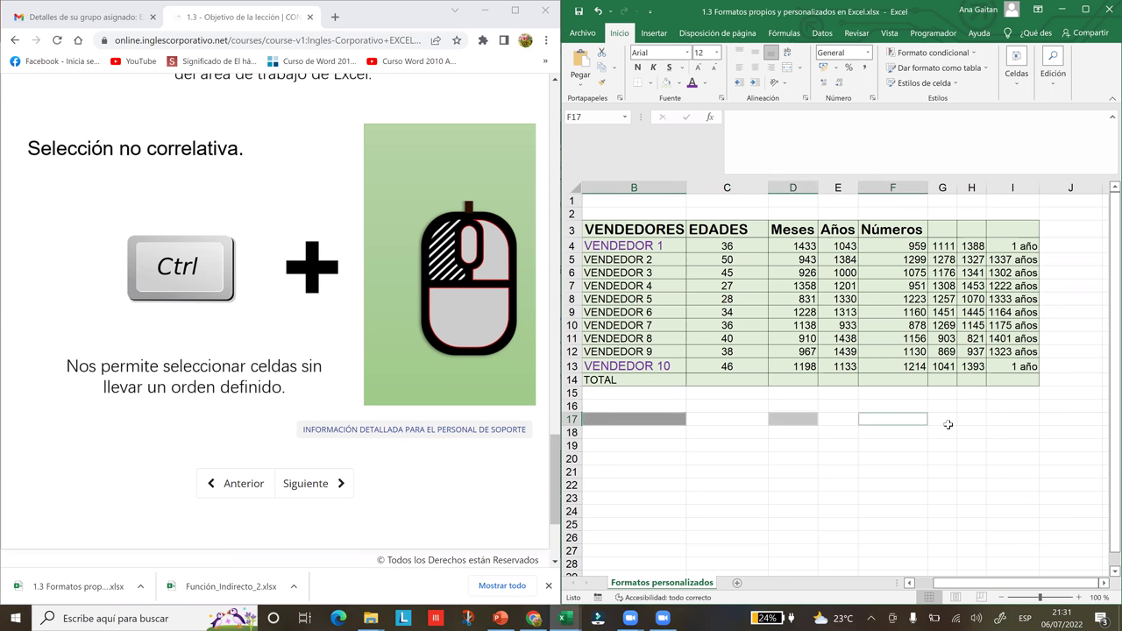
pyautogui.keyDown('ctrl'); pyautogui.click(975, 419); pyautogui.keyUp('ctrl')
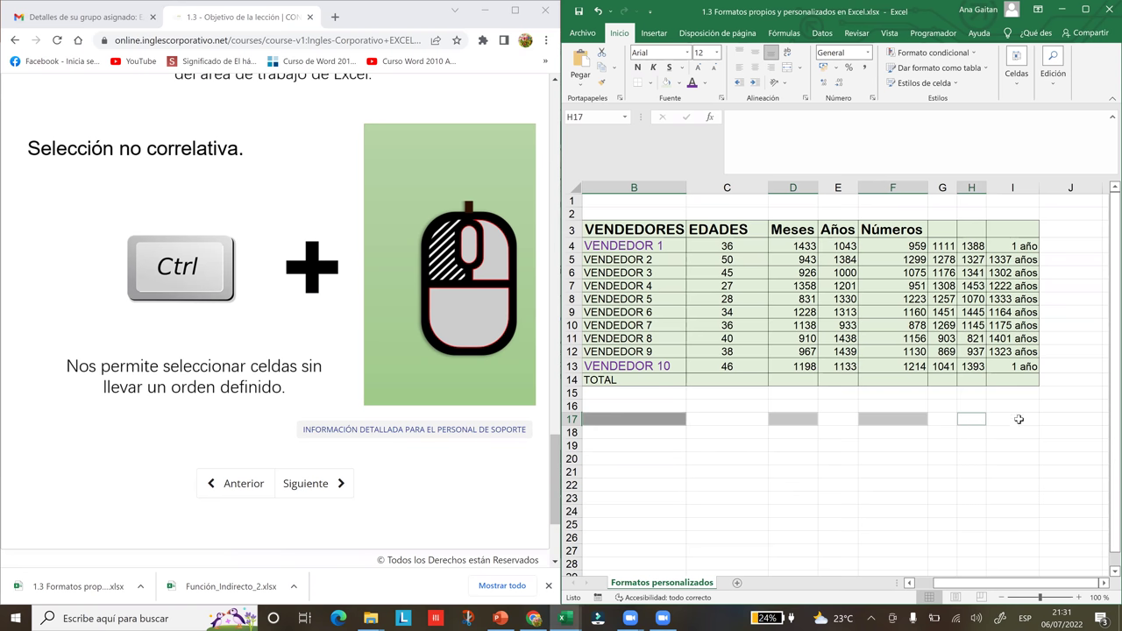
pyautogui.keyDown('ctrl'); pyautogui.click(1012, 420); pyautogui.keyUp('ctrl')
# - Add C21, D22, F21:F27, I21:I26 and B24:D24 to the scattered selection
pyautogui.keyDown('ctrl'); pyautogui.click(714, 472); pyautogui.keyUp('ctrl')
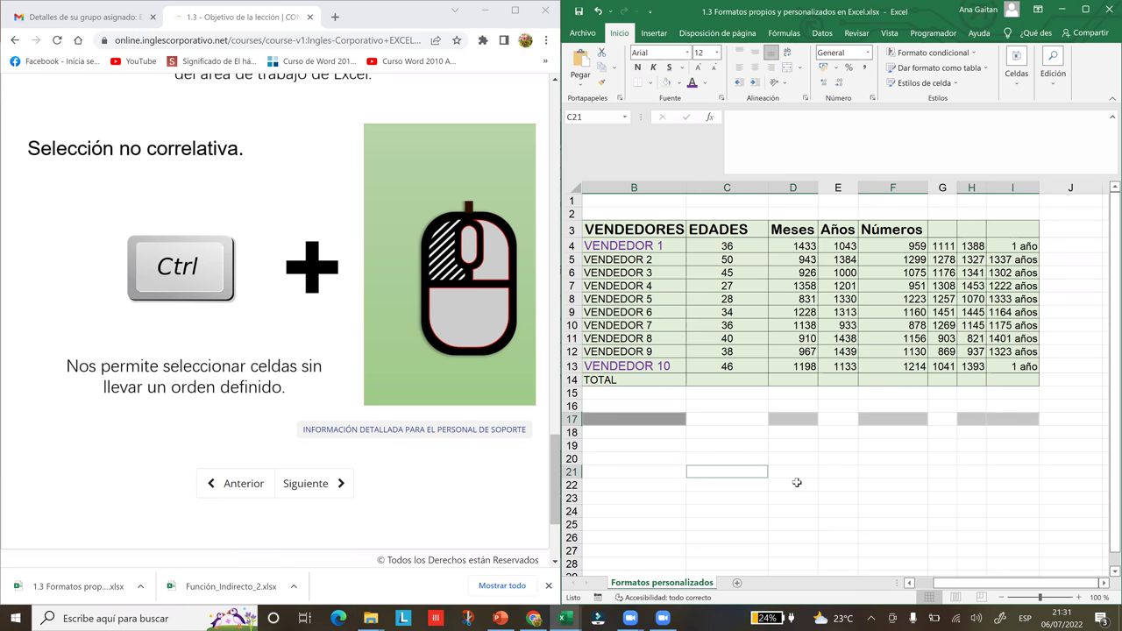
pyautogui.keyDown('ctrl'); pyautogui.click(799, 483); pyautogui.keyUp('ctrl')
pyautogui.moveTo(904, 471); pyautogui.dragTo(910, 548)
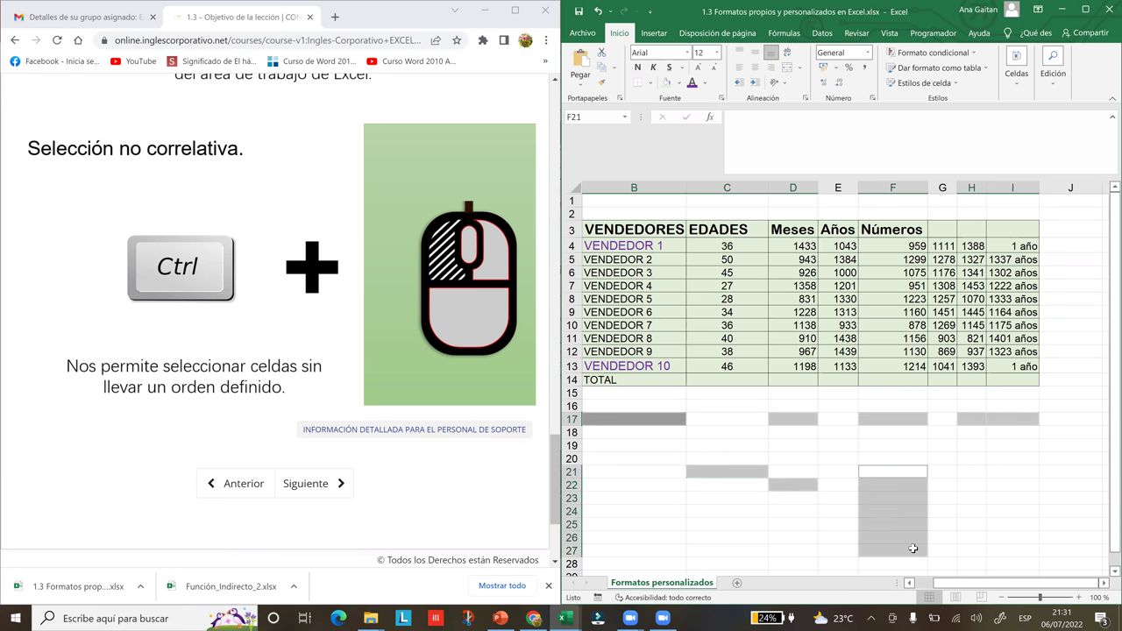
pyautogui.moveTo(1002, 469); pyautogui.dragTo(1016, 532)
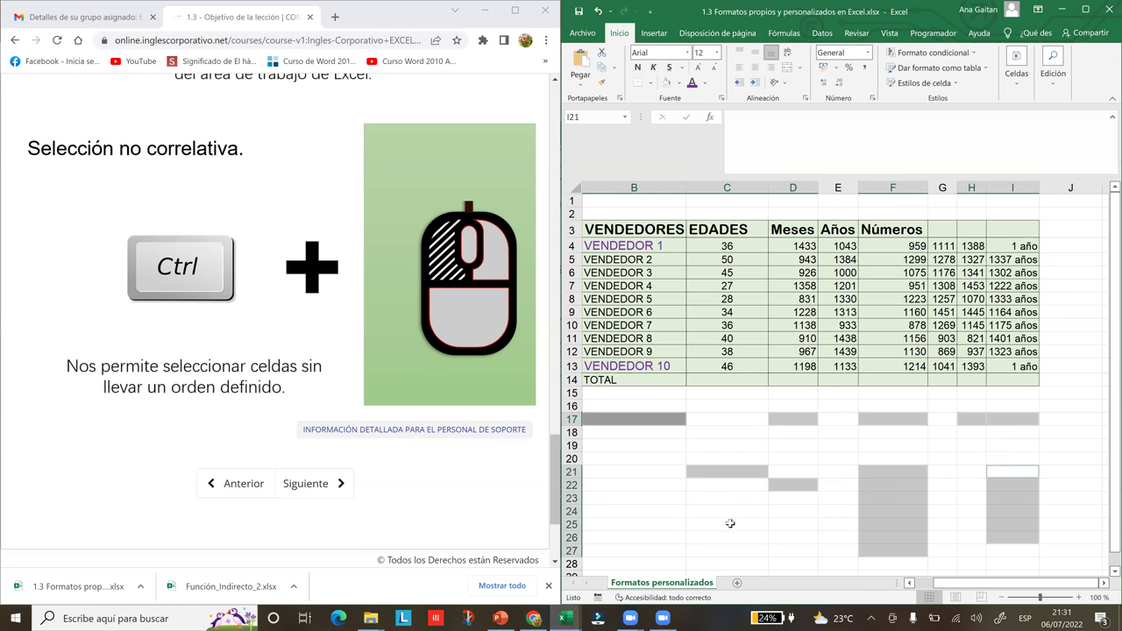
pyautogui.moveTo(631, 511); pyautogui.dragTo(799, 516)
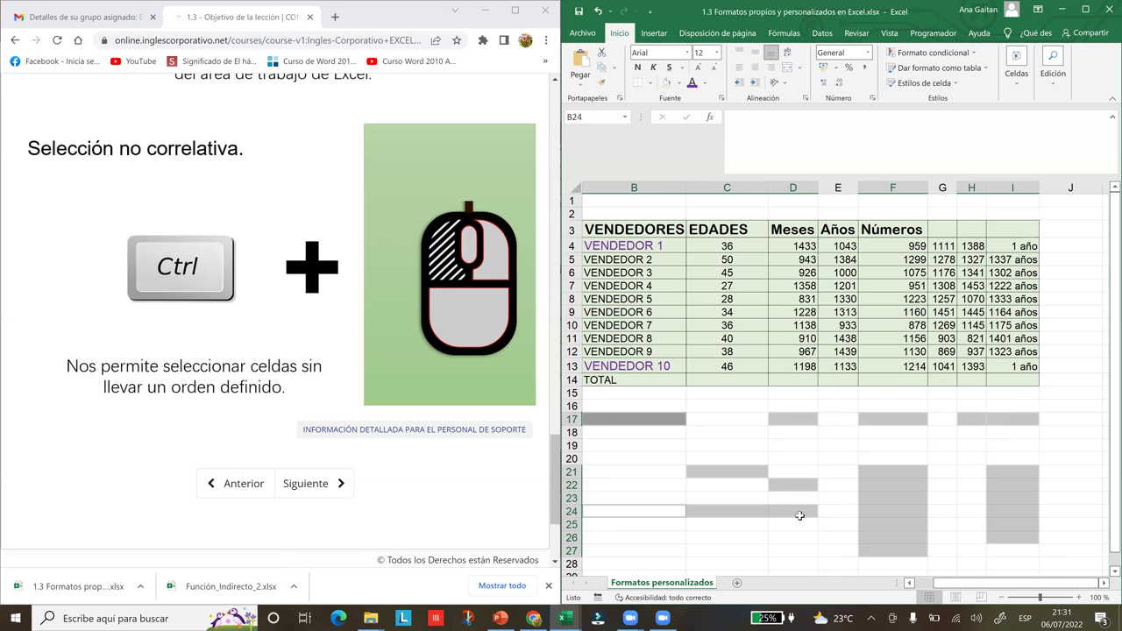
# - Fill the scattered cells light green, then reselect B17, D17, F17, H17:I17, I21:I26 and B24:D24
pyautogui.click(667, 83)
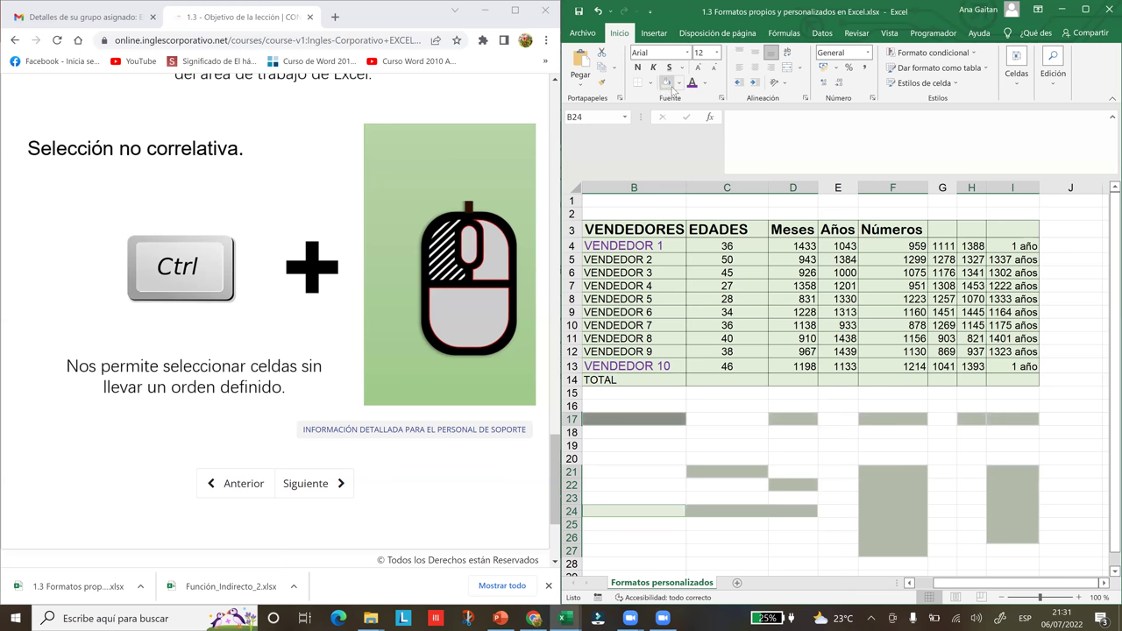
pyautogui.click(803, 455)
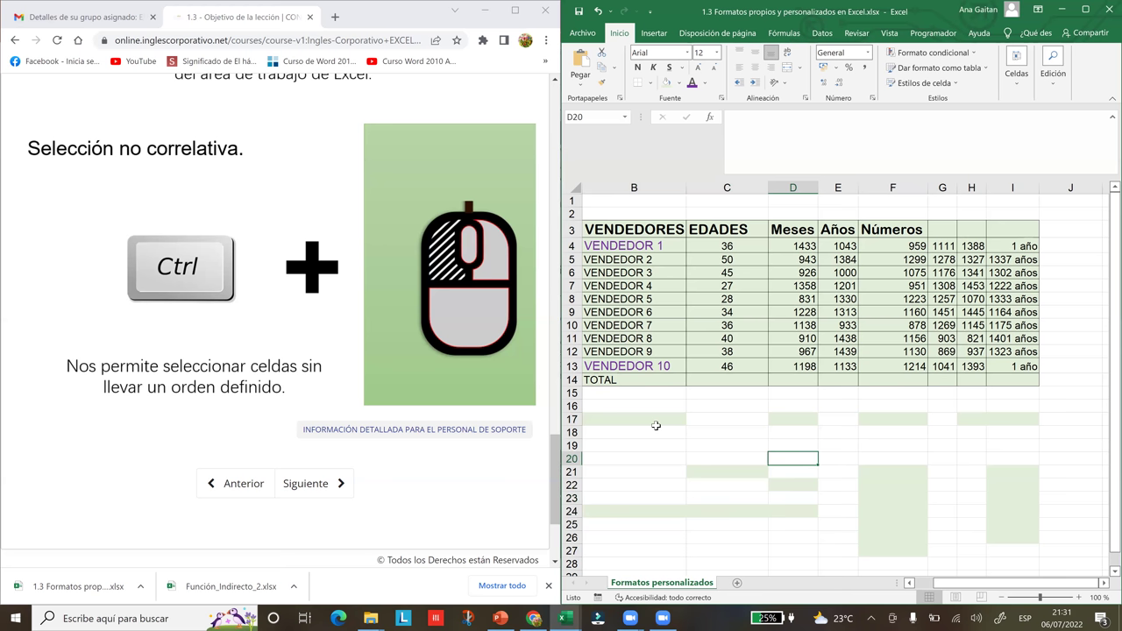
pyautogui.click(653, 418)
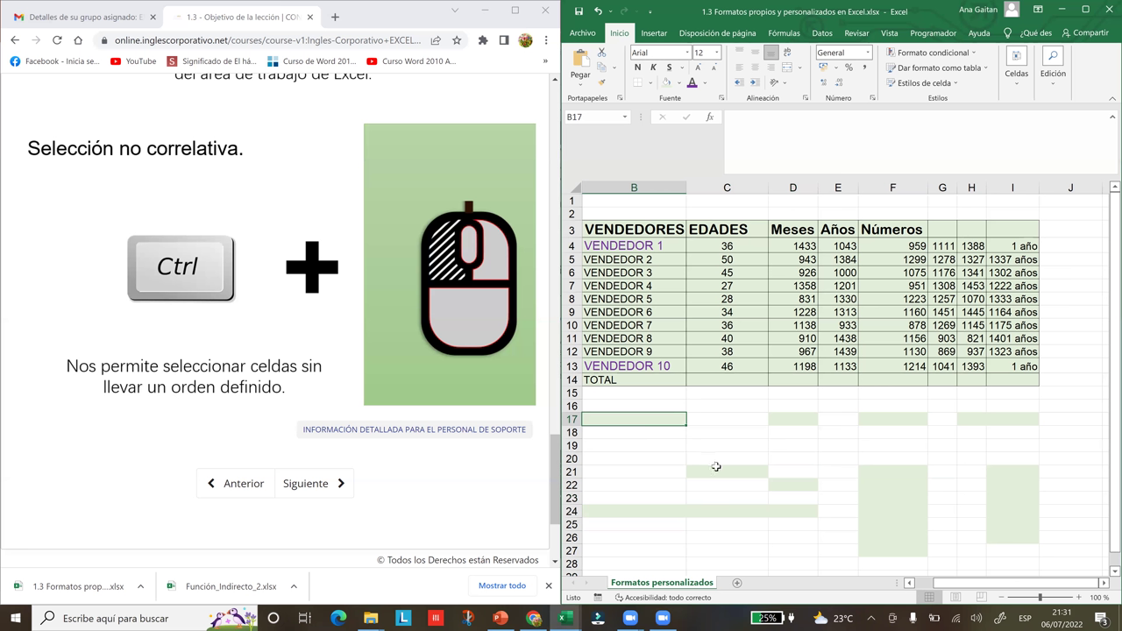
pyautogui.keyDown('ctrl'); pyautogui.click(807, 418); pyautogui.keyUp('ctrl')
pyautogui.keyDown('ctrl'); pyautogui.click(872, 419); pyautogui.keyUp('ctrl')
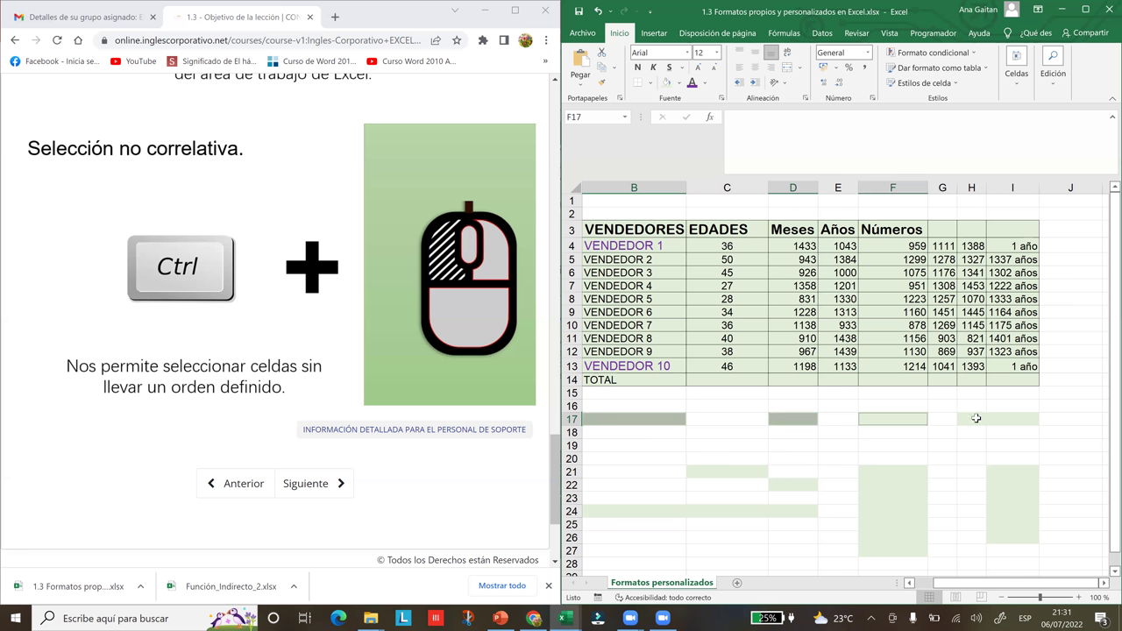
pyautogui.keyDown('ctrl'); pyautogui.click(975, 418); pyautogui.keyUp('ctrl')
pyautogui.moveTo(999, 419); pyautogui.dragTo(979, 419)
pyautogui.keyDown('ctrl'); pyautogui.click(1011, 484); pyautogui.keyUp('ctrl')
pyautogui.moveTo(1005, 471)
pyautogui.moveTo(1005, 470); pyautogui.dragTo(1017, 551)
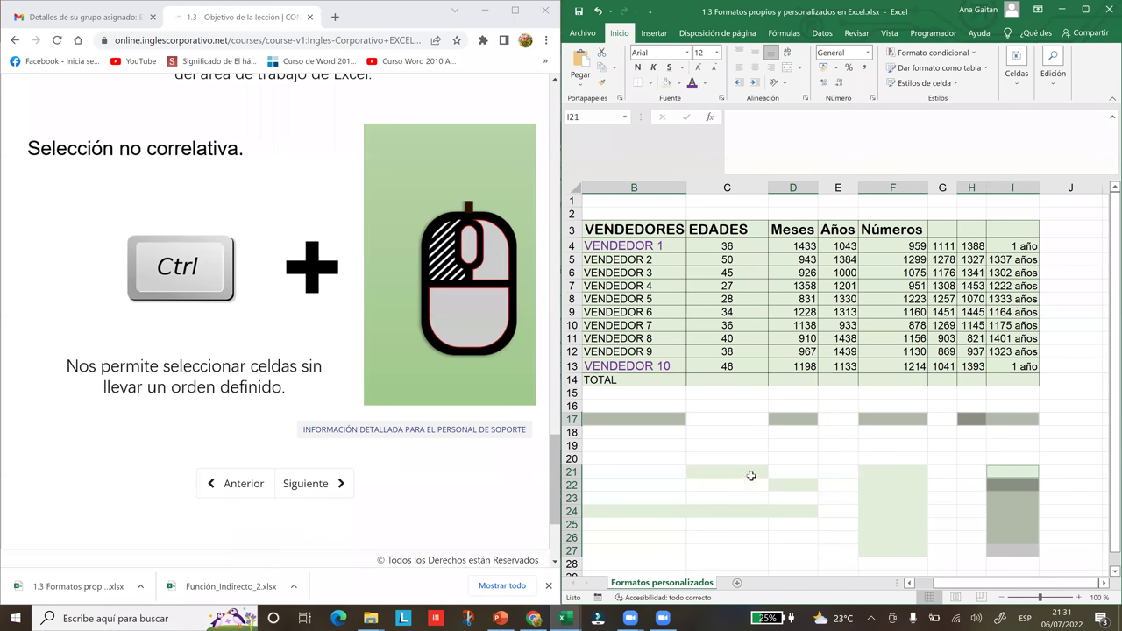
pyautogui.moveTo(792, 511); pyautogui.dragTo(643, 509)
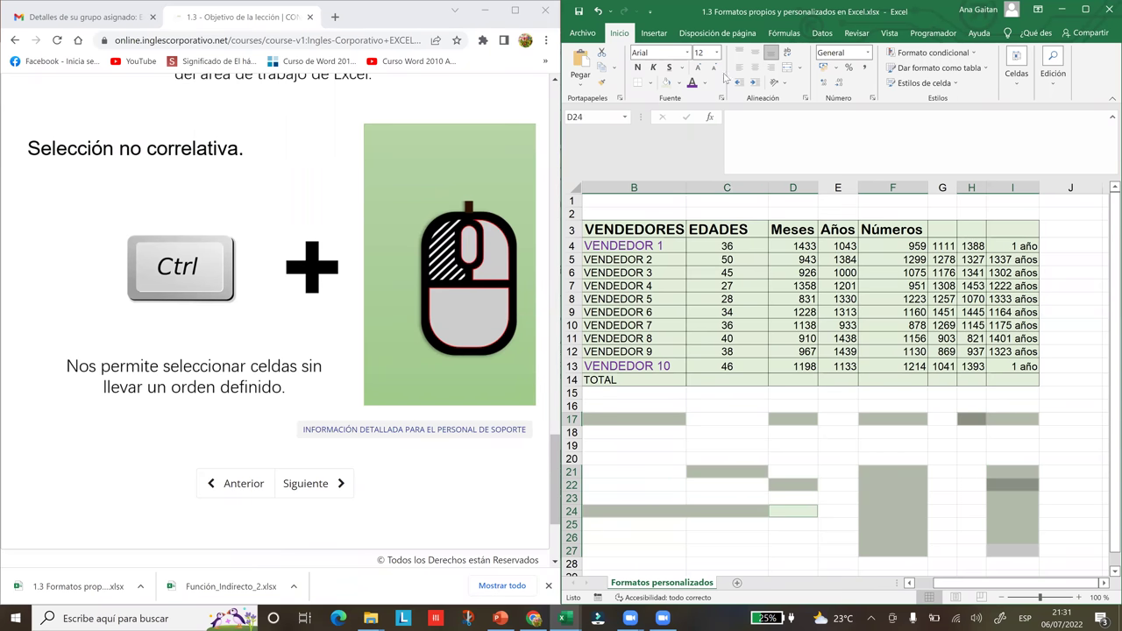
# - Apply Todos los bordes to every cell of the selected green blocks
pyautogui.click(651, 84)
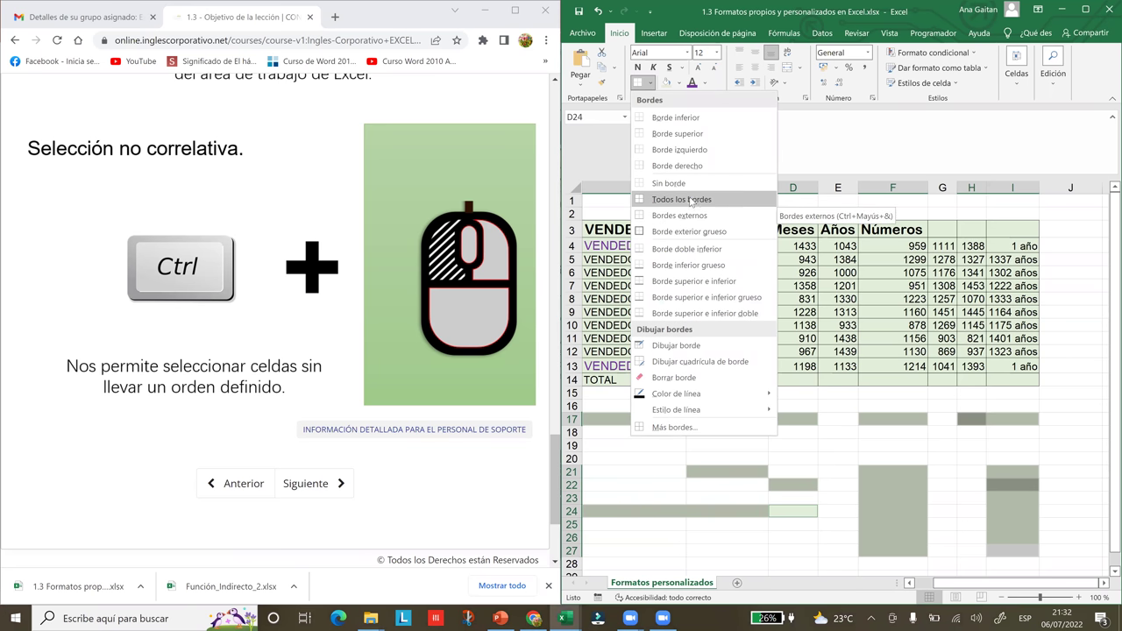
pyautogui.click(684, 199)
pyautogui.click(864, 509)
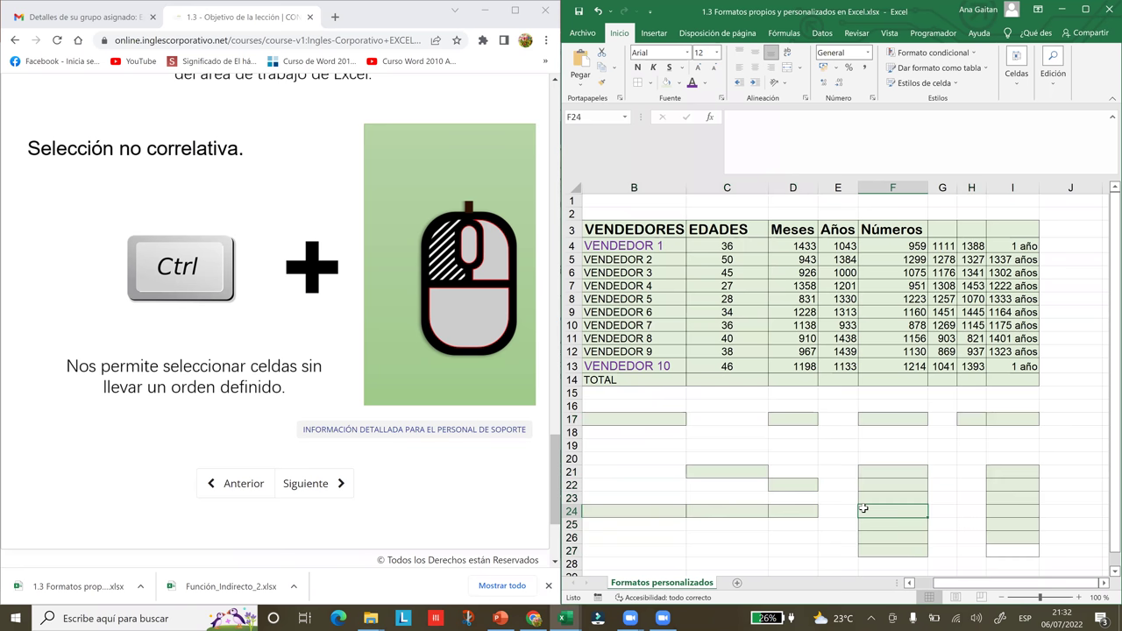
pyautogui.click(989, 526)
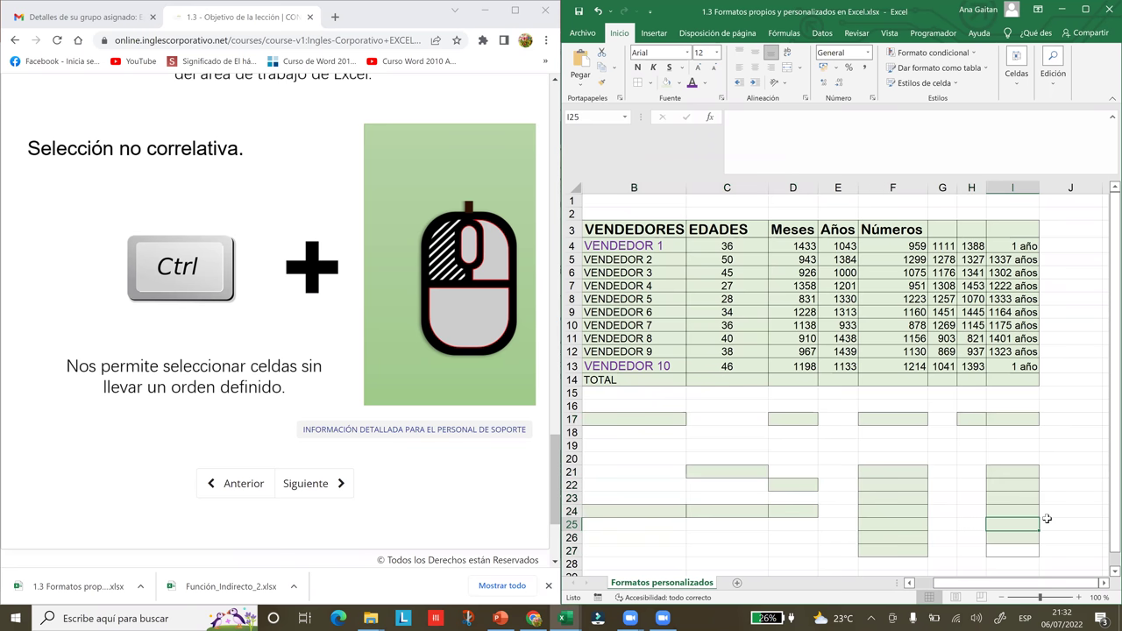
pyautogui.click(1052, 523)
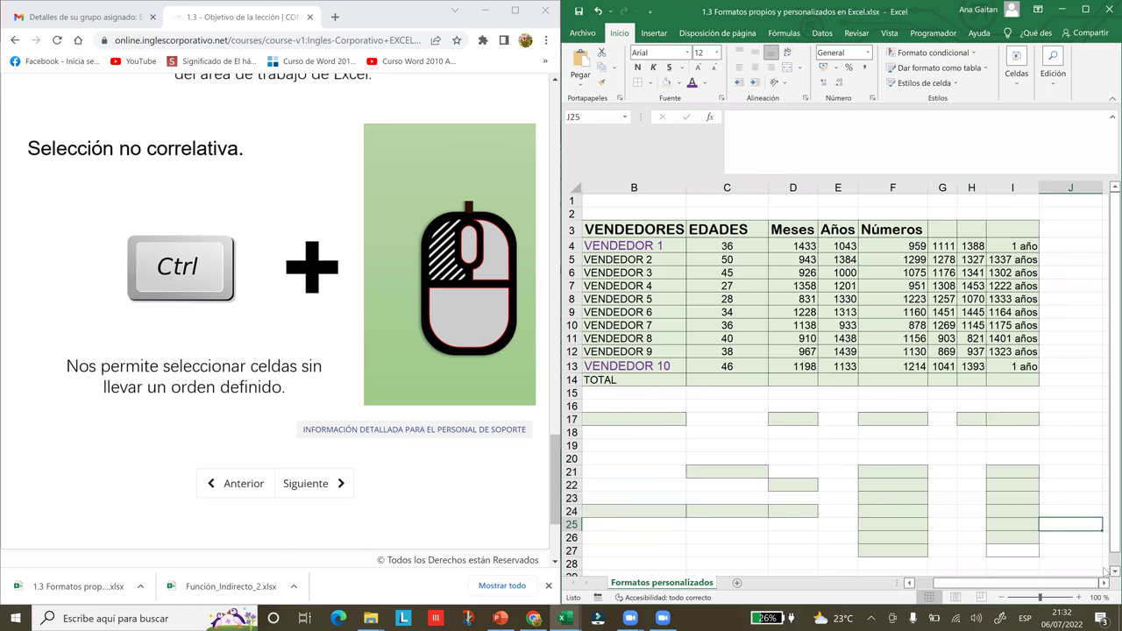
# - Scroll the sheet and maximize the Excel window to fill the screen
pyautogui.click(1108, 570)
pyautogui.click(1108, 569)
pyautogui.click(1108, 570)
pyautogui.click(1108, 569)
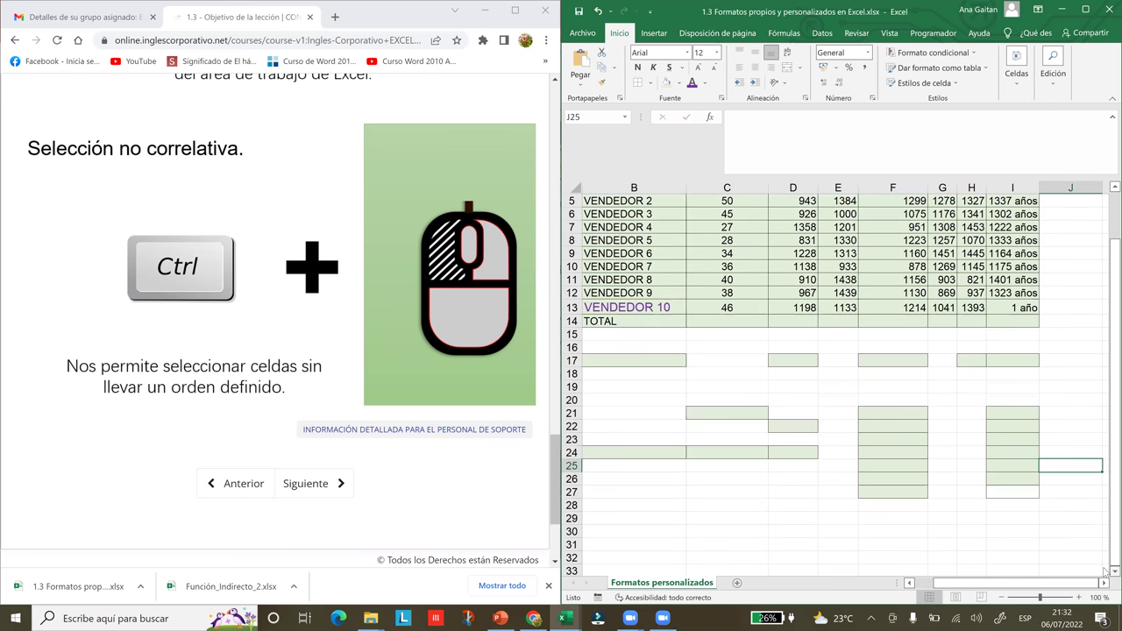
pyautogui.click(1108, 570)
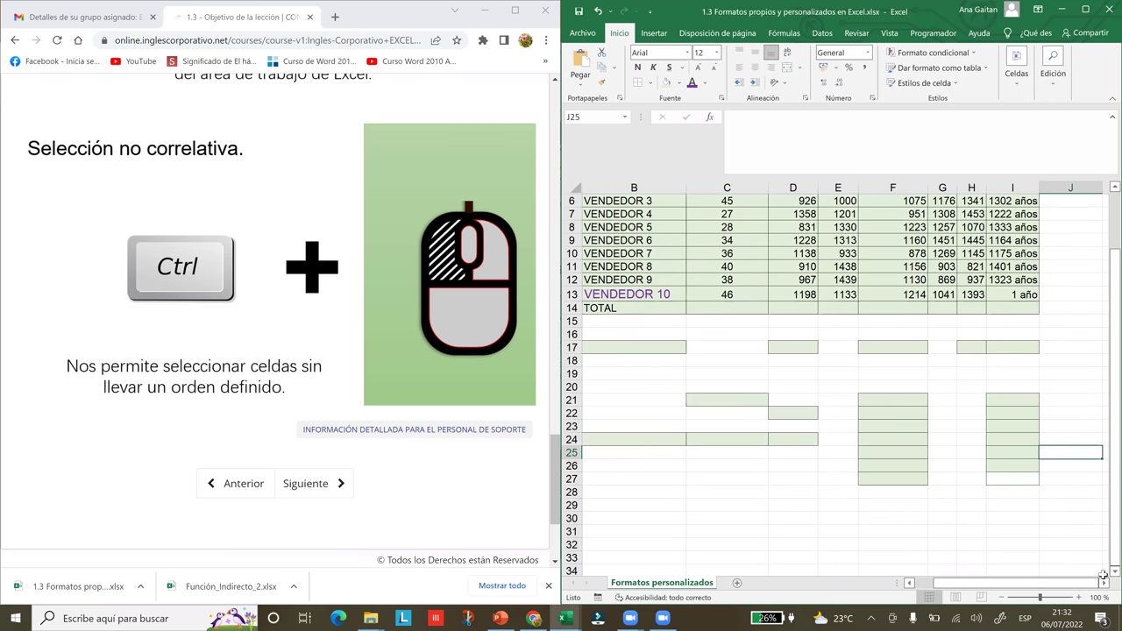
pyautogui.scroll(-2, 575, 548)
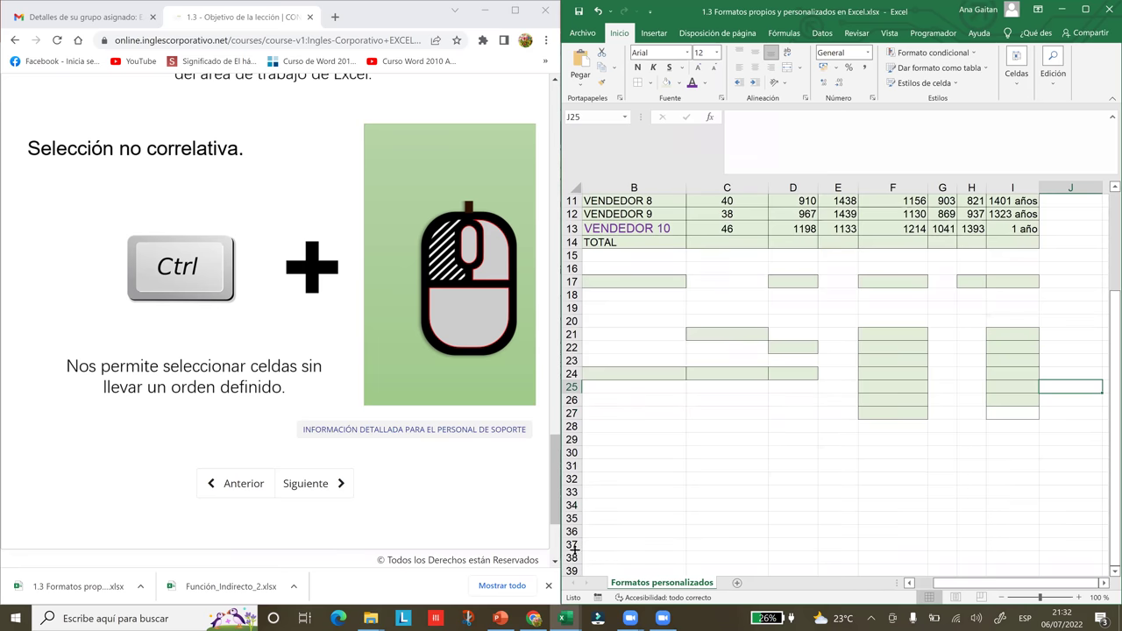
pyautogui.moveTo(1106, 448); pyautogui.dragTo(1107, 298)
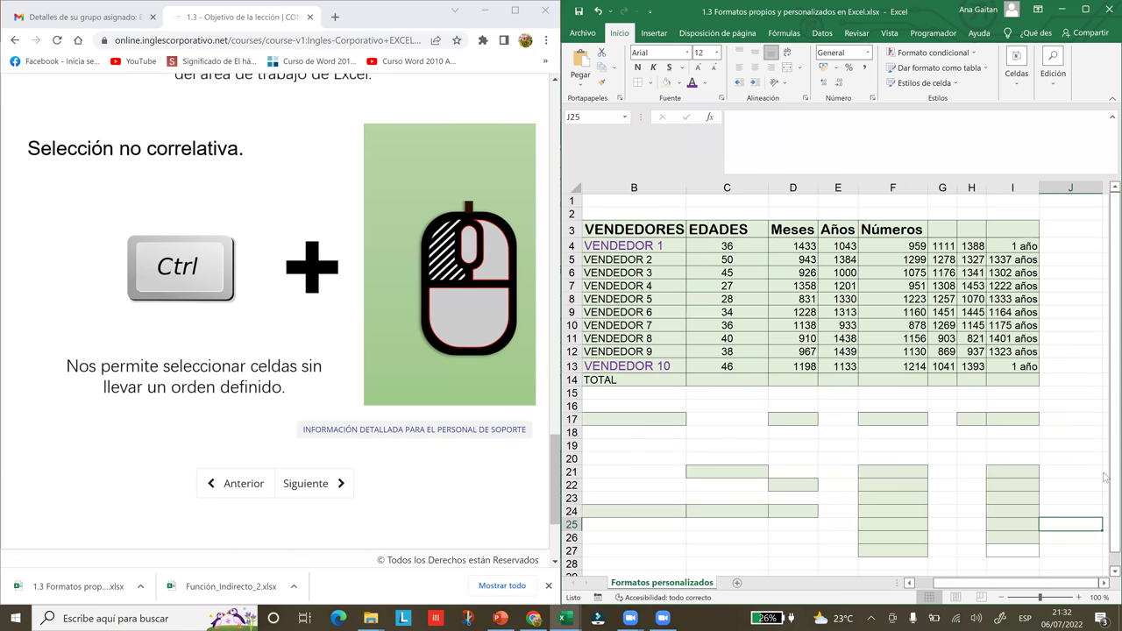
pyautogui.moveTo(1105, 477); pyautogui.dragTo(1106, 433)
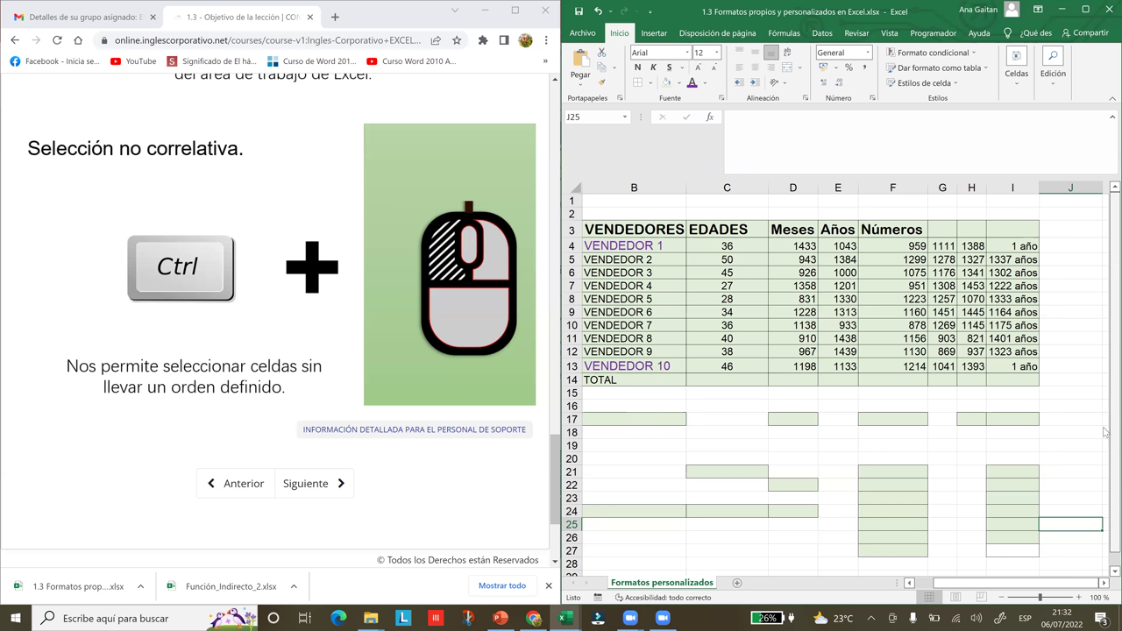
pyautogui.click(1094, 9)
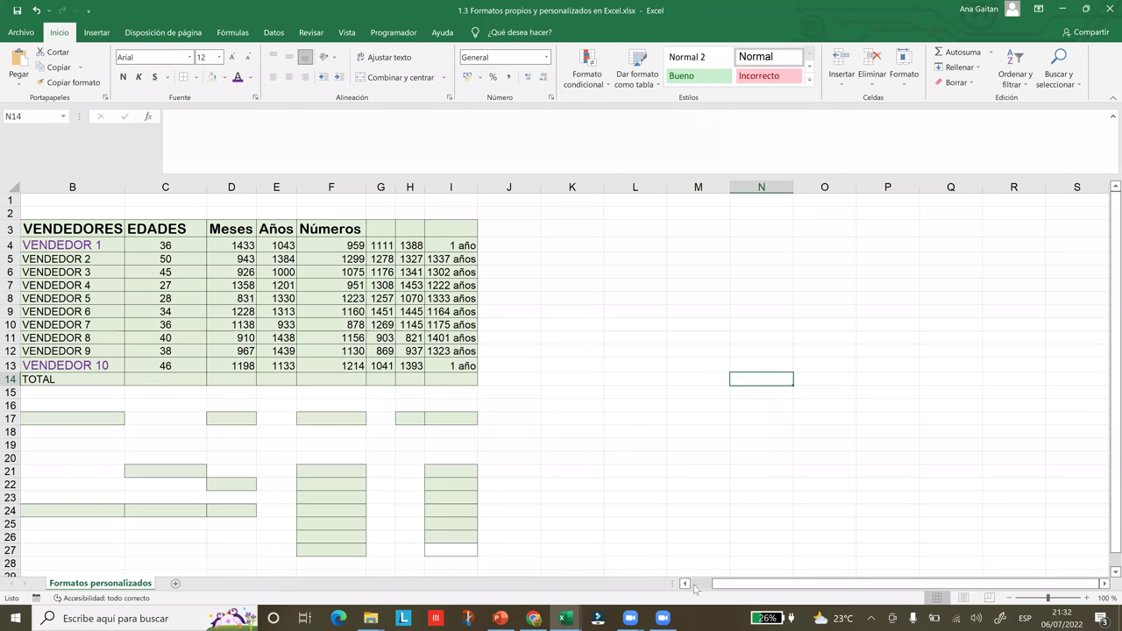
# - Drag-select the range B17:I28 enclosing all the green bordered blocks
pyautogui.click(685, 583)
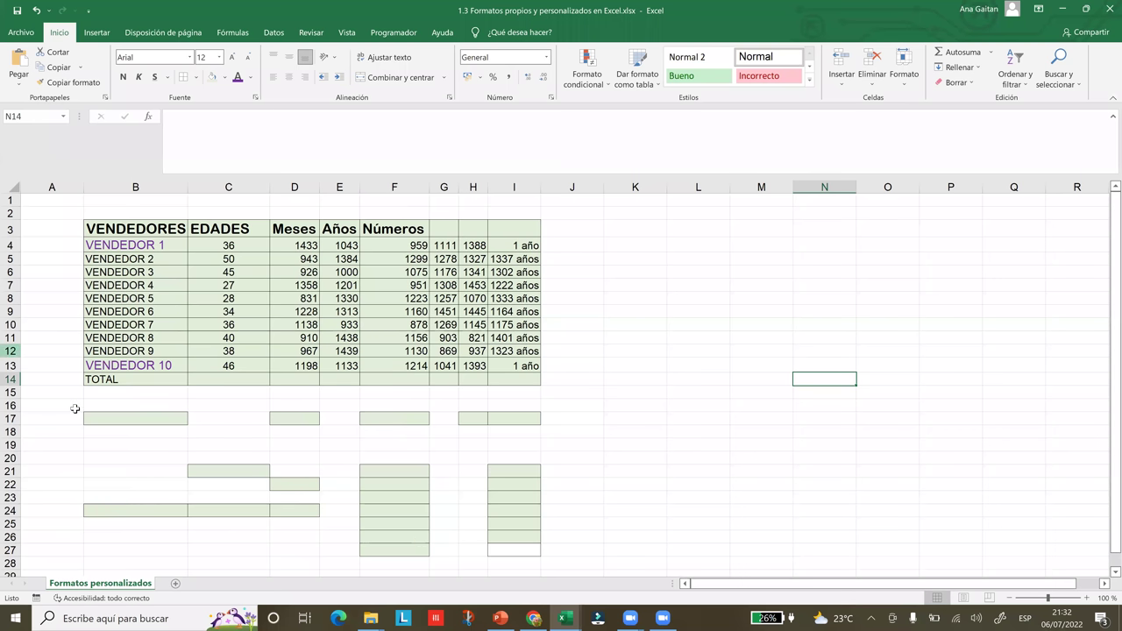
pyautogui.moveTo(99, 416); pyautogui.dragTo(526, 596)
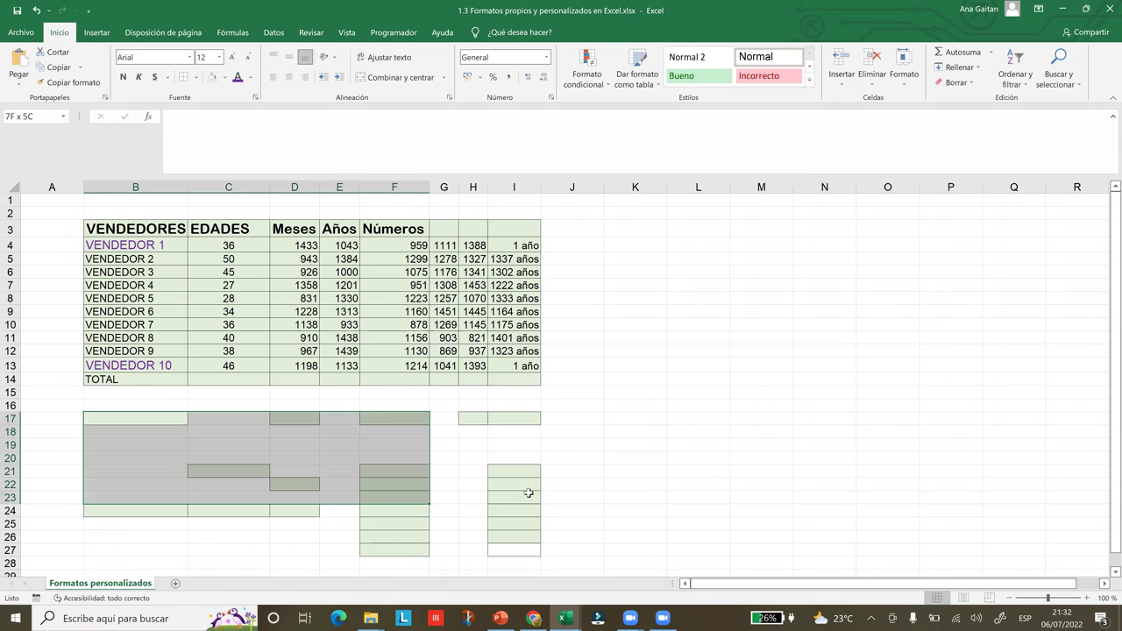
pyautogui.scroll(1, 528, 478)
pyautogui.moveTo(528, 478); pyautogui.dragTo(529, 479)
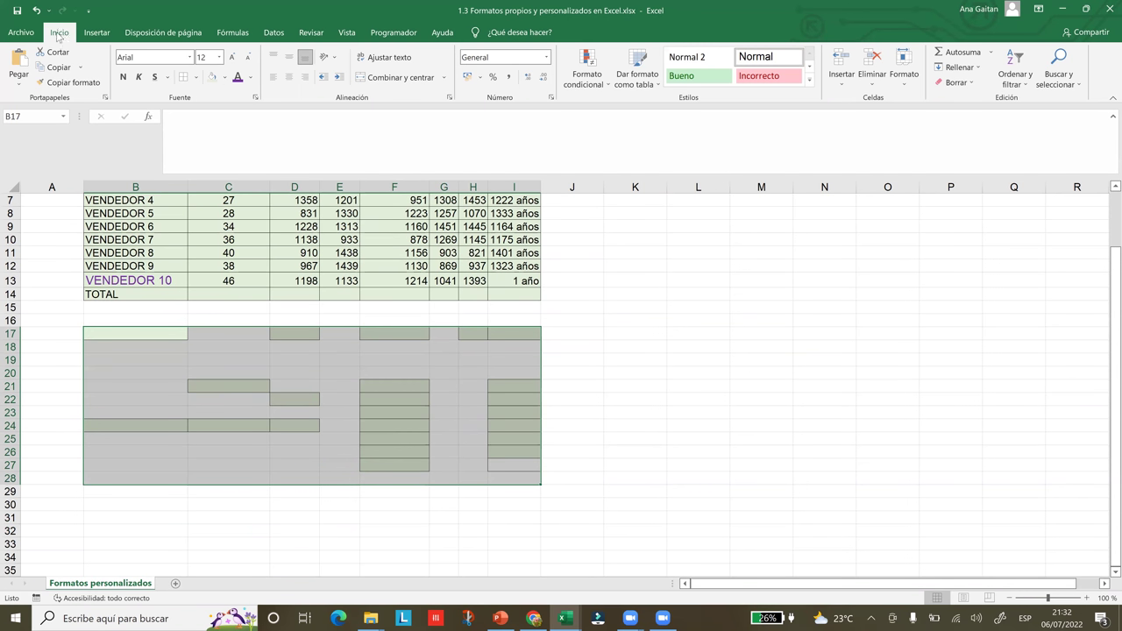
# - Clear B17:I28 with Borrar todo, then click an empty cell to deselect
pyautogui.click(964, 89)
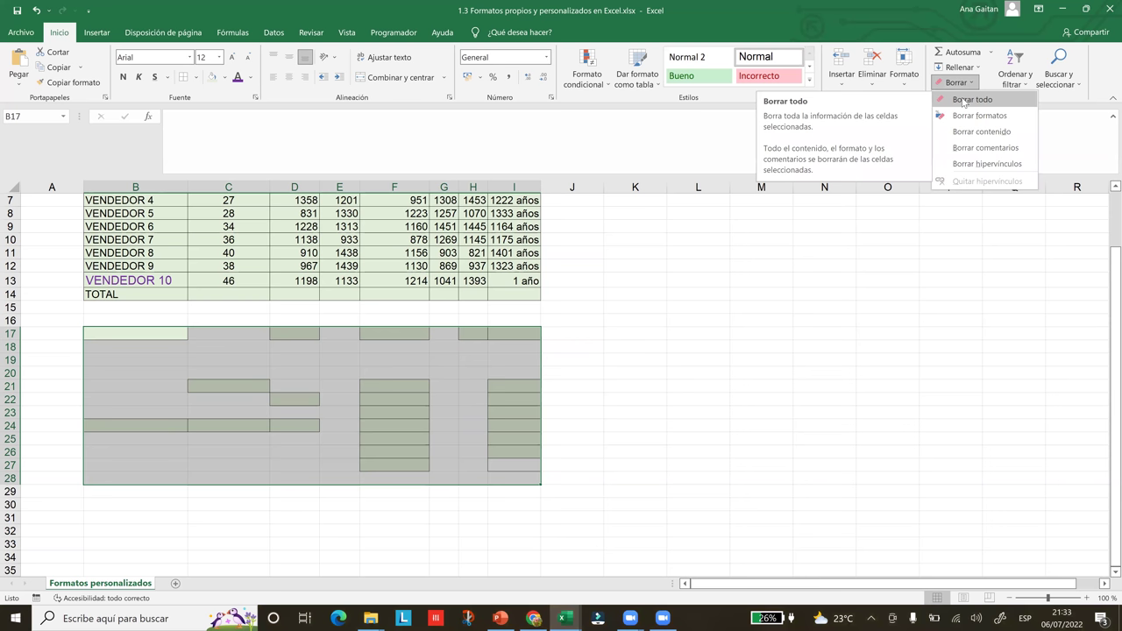
pyautogui.click(965, 102)
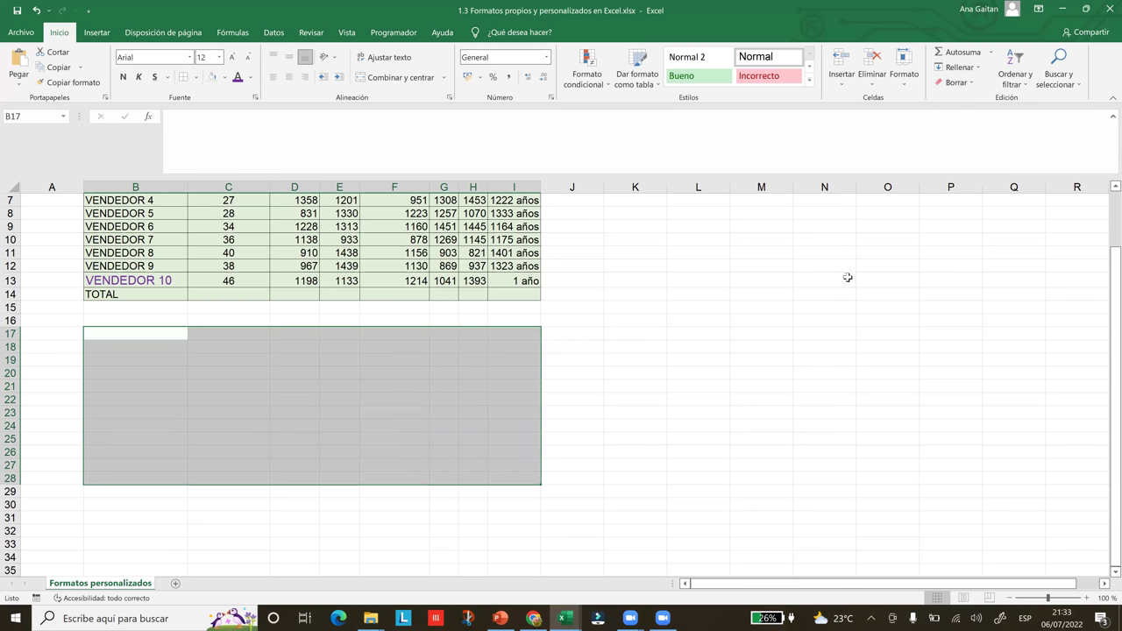
pyautogui.click(824, 332)
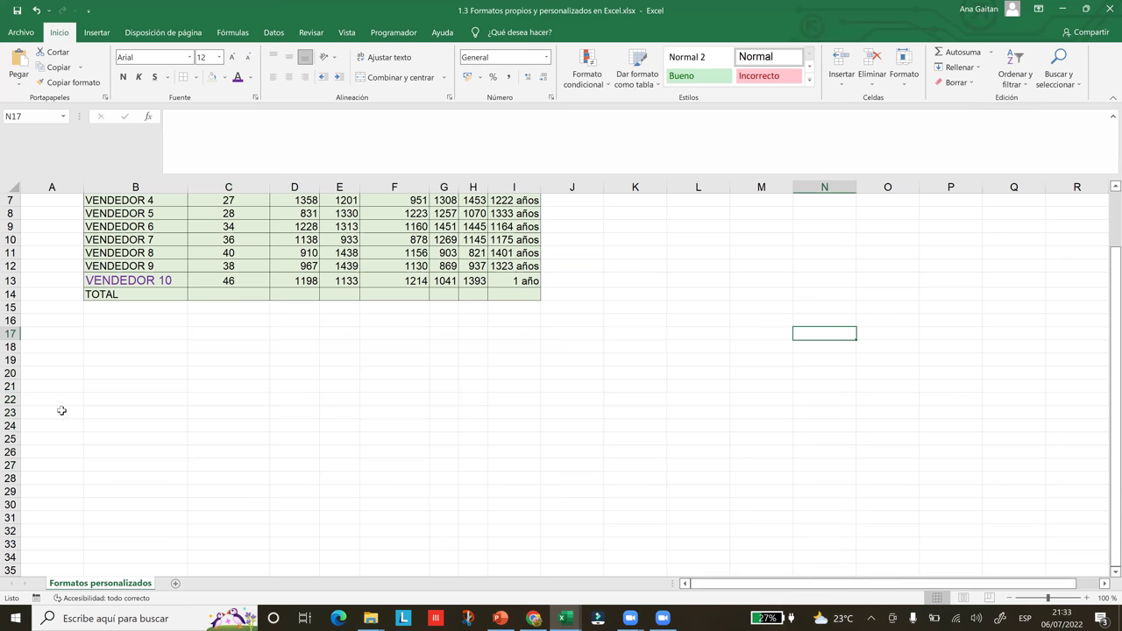
pyautogui.moveTo(1107, 356); pyautogui.dragTo(1105, 240)
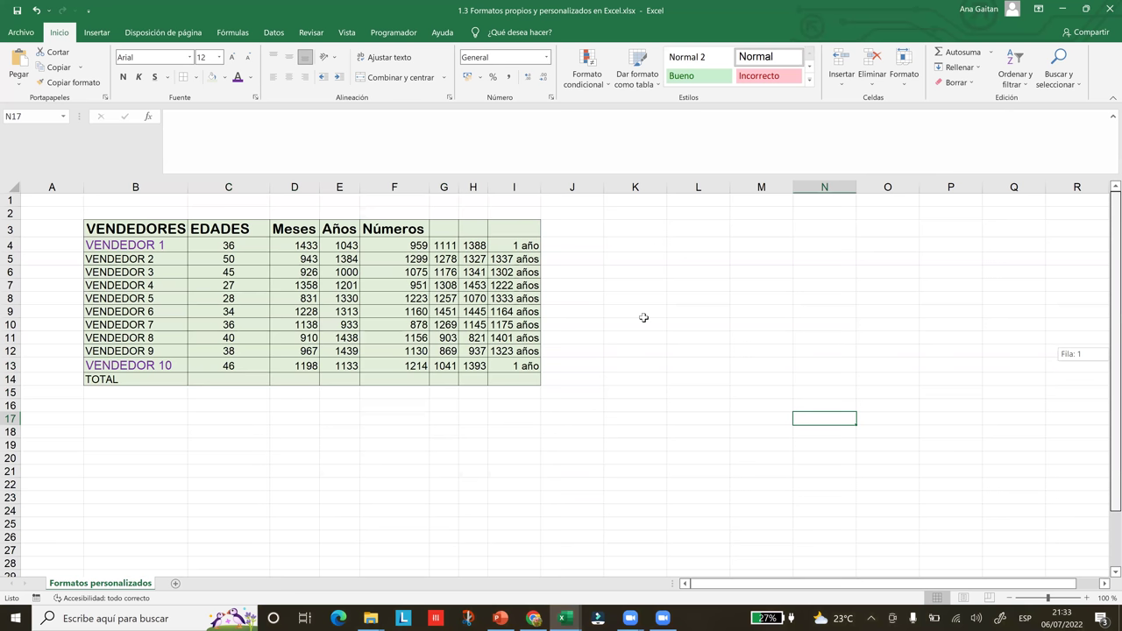
pyautogui.click(646, 316)
pyautogui.moveTo(545, 618)
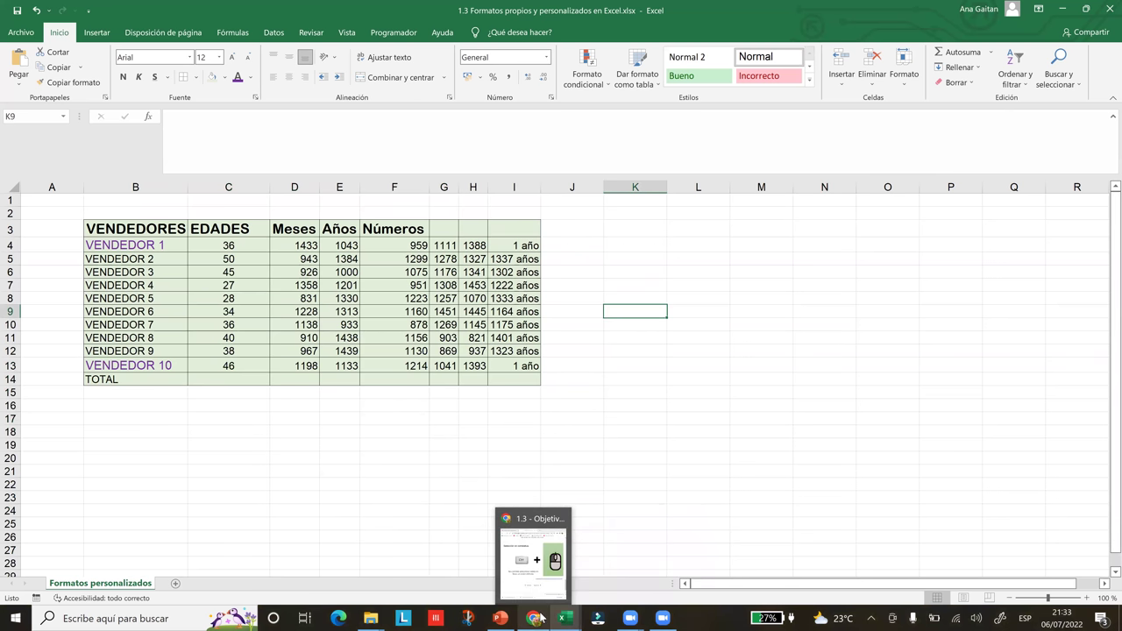
pyautogui.click(550, 496)
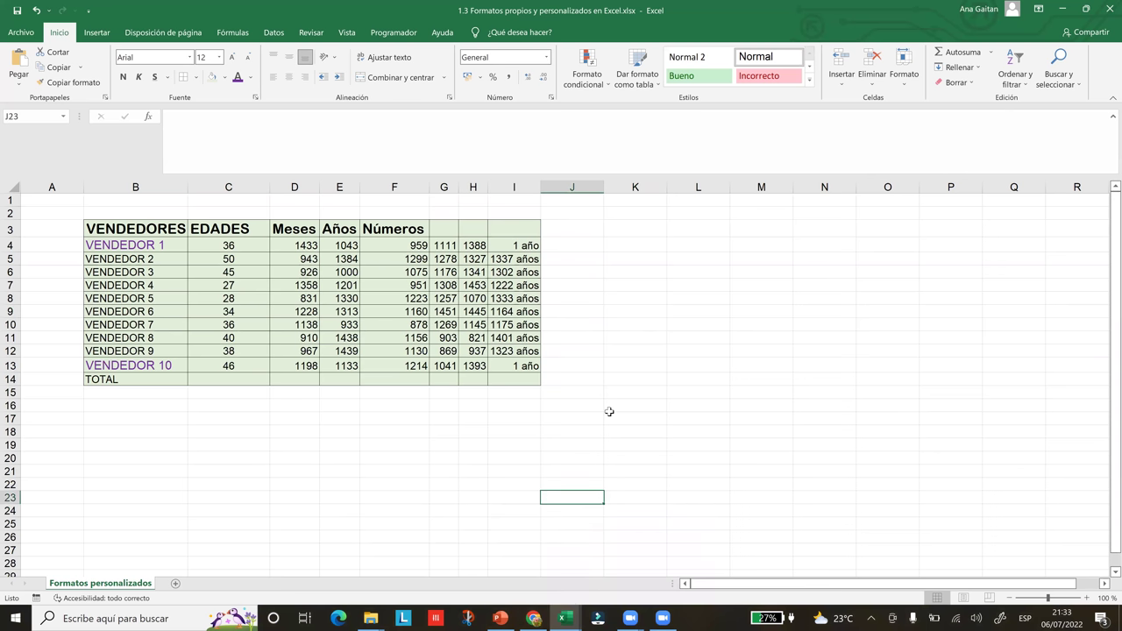
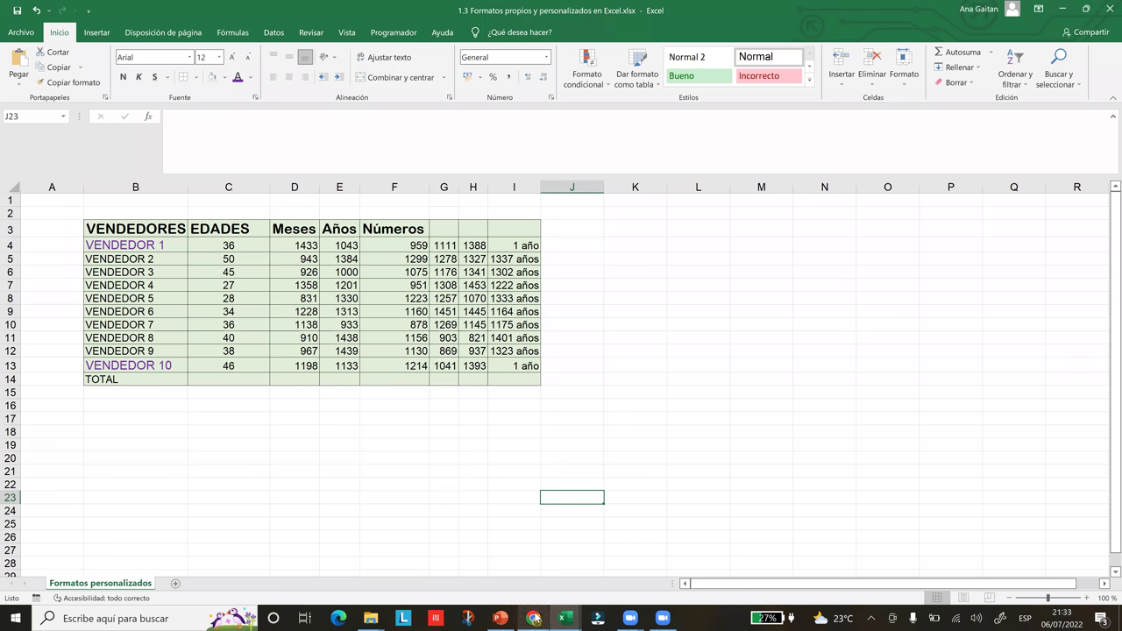
# - Bring the course lesson page up beside Excel and scroll through it
pyautogui.moveTo(533, 618)
pyautogui.click(532, 547)
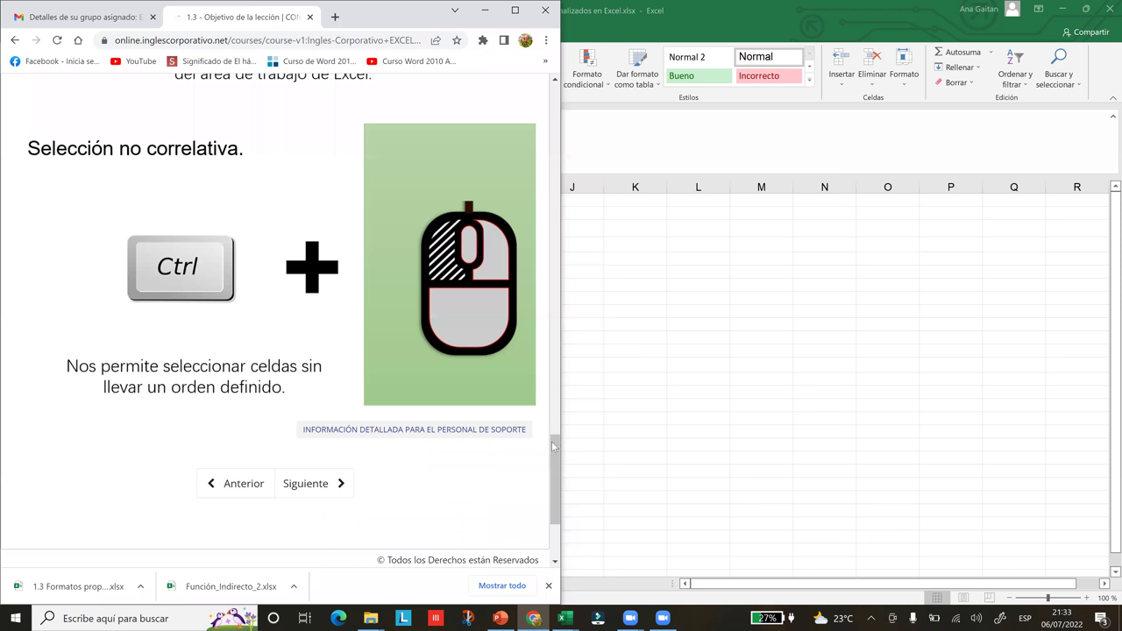
pyautogui.scroll(5, 551, 359)
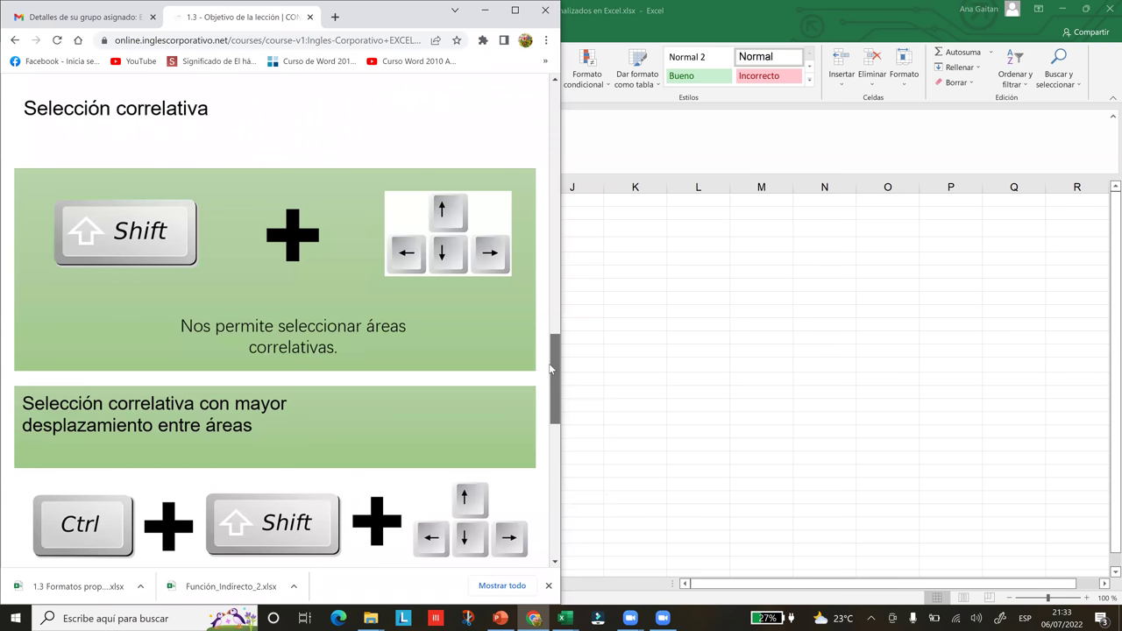
pyautogui.scroll(-1, 552, 369)
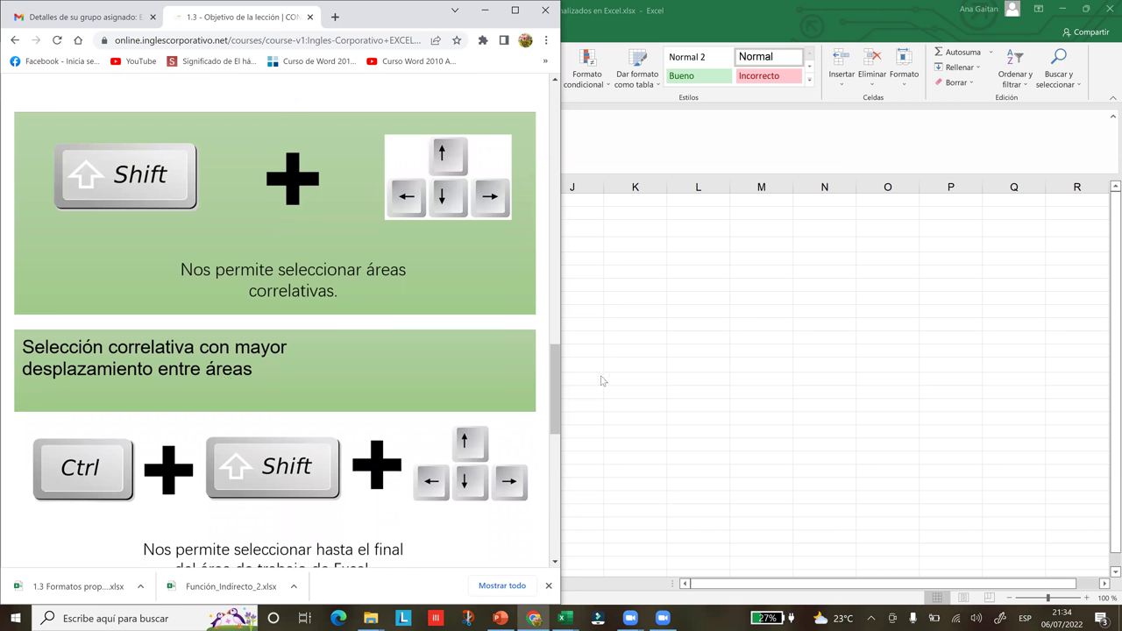
pyautogui.moveTo(559, 392); pyautogui.dragTo(553, 160)
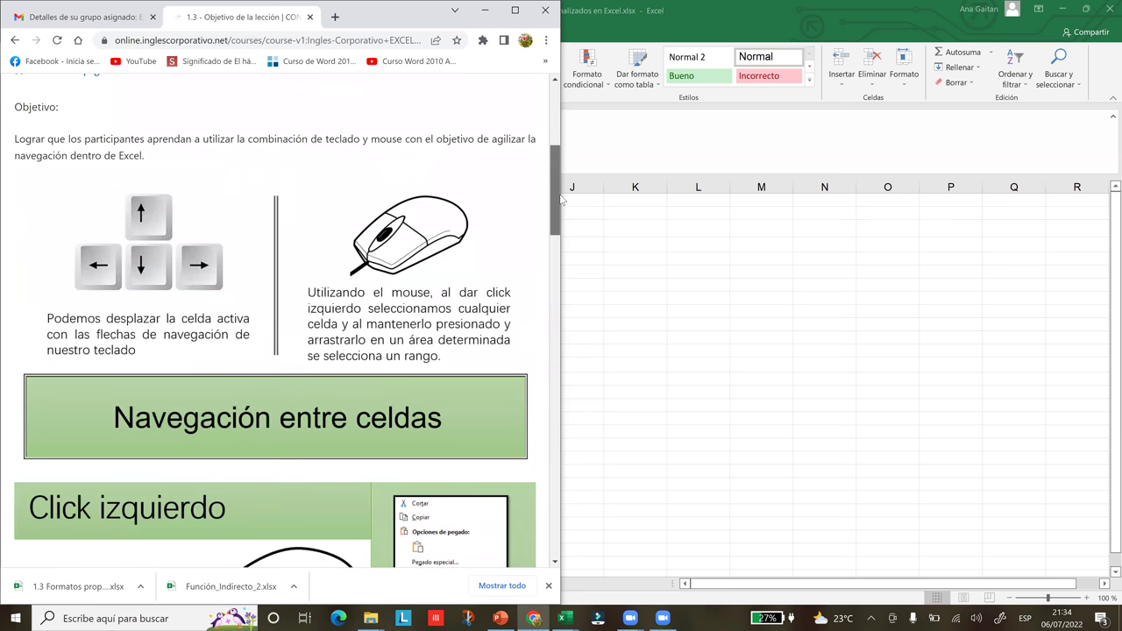
# - Back in Excel, extend a Shift+arrow selection from K10 out to K10:P12
pyautogui.click(617, 235)
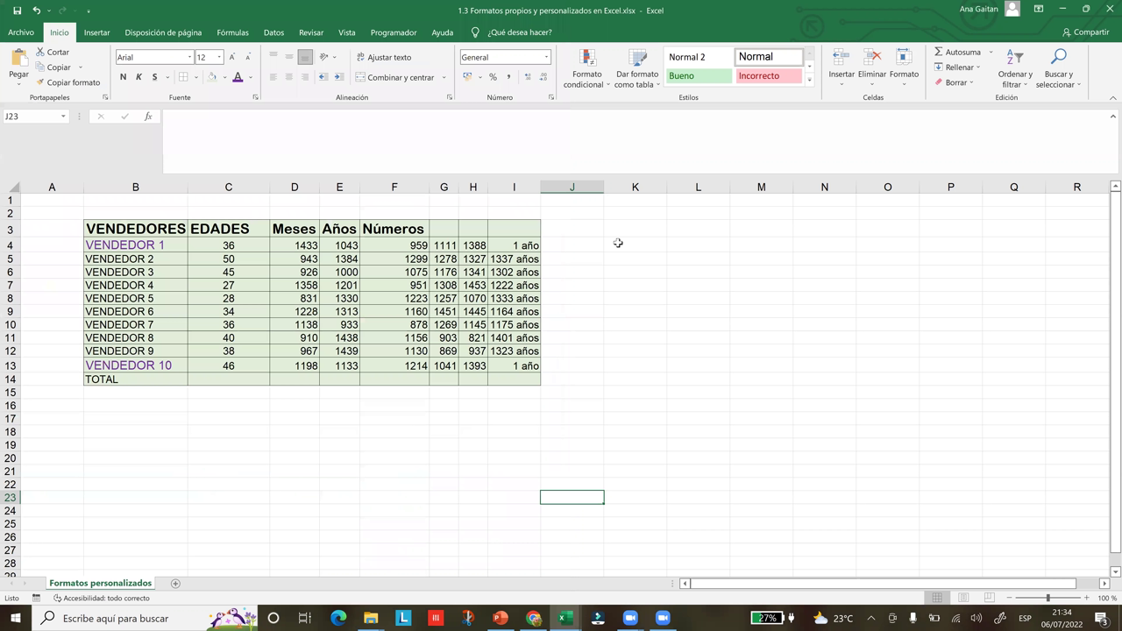
pyautogui.click(641, 322)
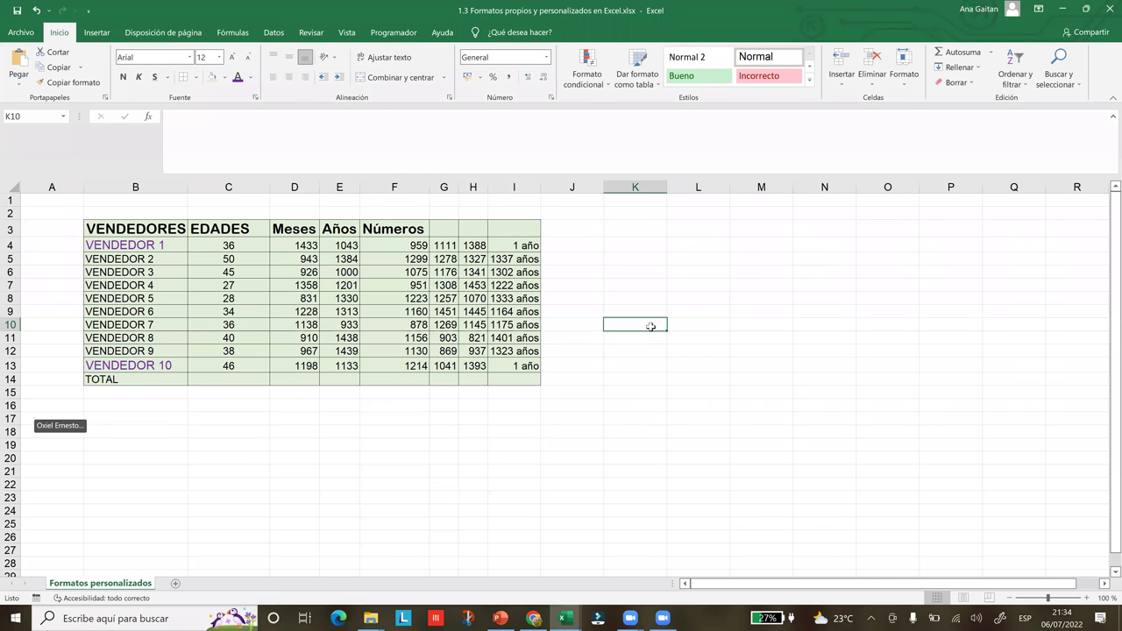
pyautogui.hotkey('shift', 'Right')
pyautogui.hotkey('shift', 'Right')
pyautogui.hotkey('shift', 'Right')
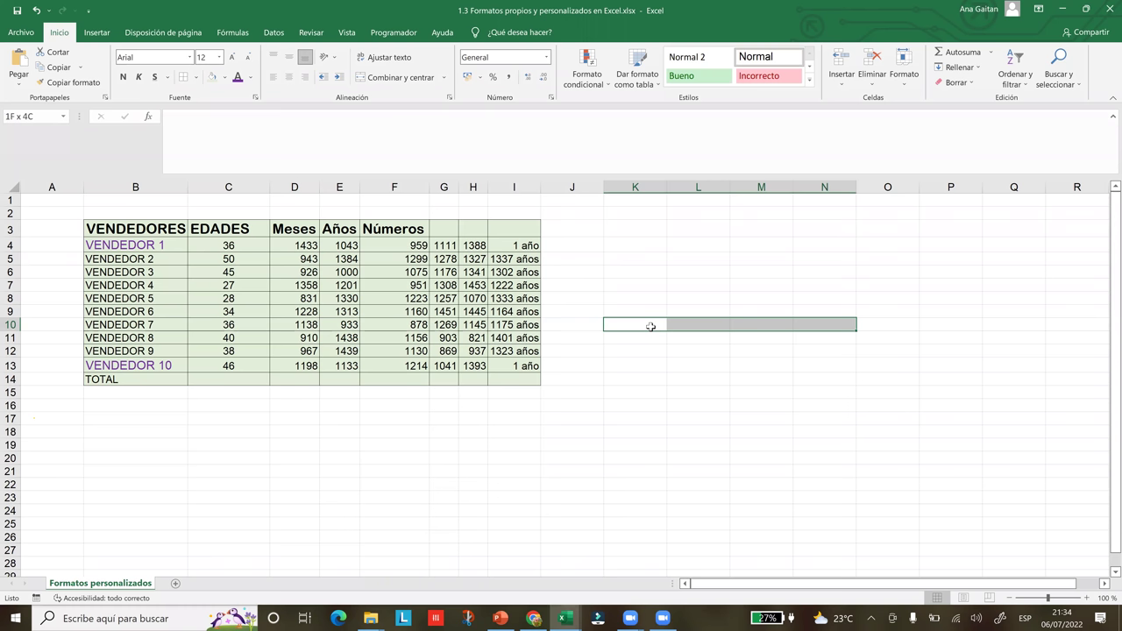
pyautogui.hotkey('shift', 'Down')
pyautogui.hotkey('shift', 'Up')
pyautogui.hotkey('shift', 'Right')
pyautogui.hotkey('shift', 'Down')
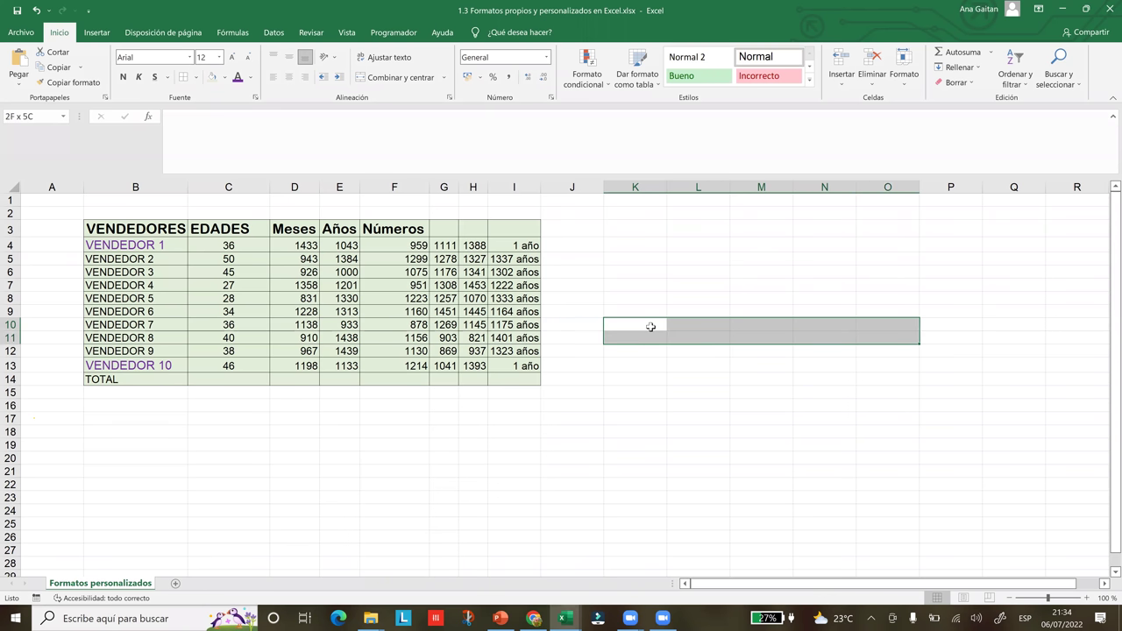
pyautogui.hotkey('shift', 'Left')
pyautogui.hotkey('shift', 'Up')
pyautogui.hotkey('shift', 'Left')
pyautogui.hotkey('shift', 'Left')
pyautogui.hotkey('shift', 'Left')
pyautogui.hotkey('shift', 'Right')
pyautogui.hotkey('shift', 'Right')
pyautogui.hotkey('shift', 'Right')
pyautogui.hotkey('shift', 'Down')
pyautogui.hotkey('shift', 'Down')
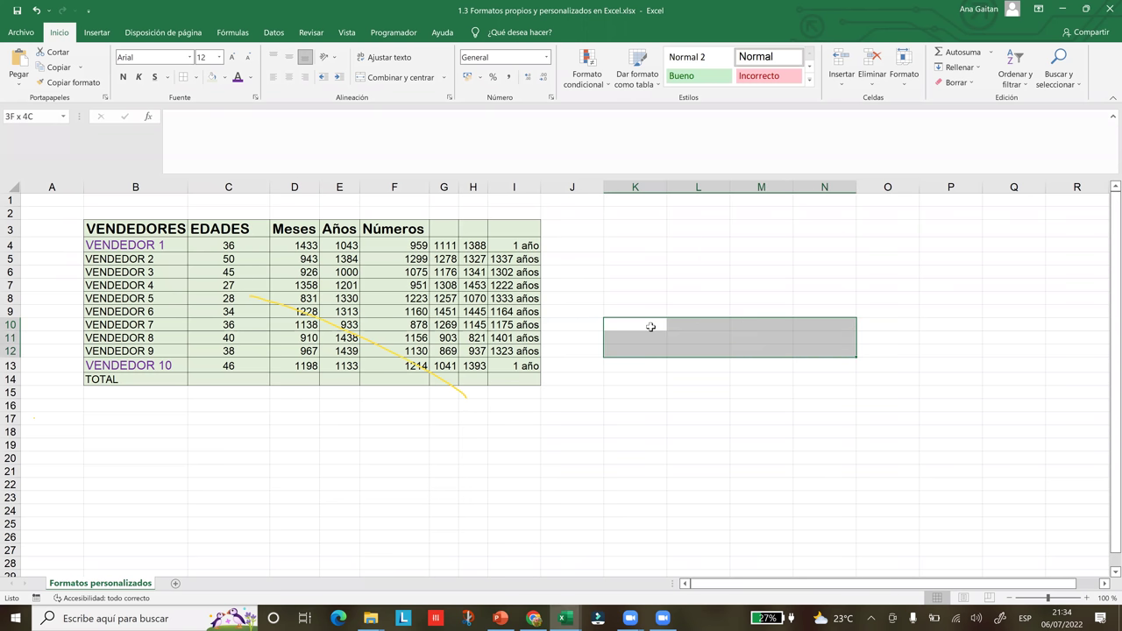
pyautogui.hotkey('shift', 'Right')
pyautogui.hotkey('shift', 'Right')
pyautogui.hotkey('shift', 'Right')
pyautogui.hotkey('shift', 'Right')
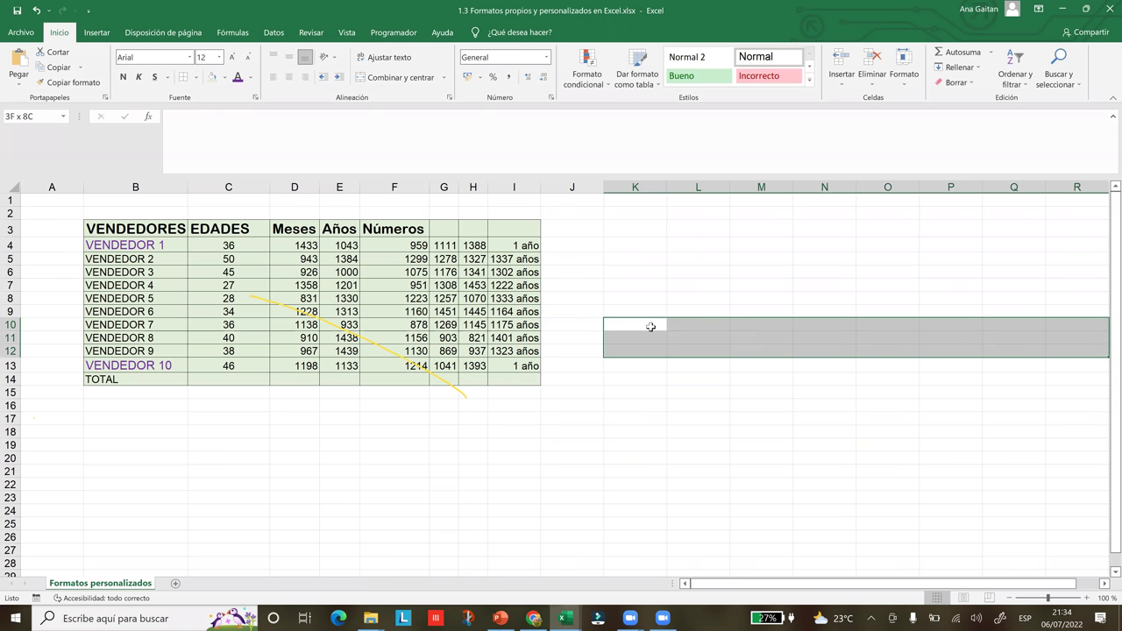
# - Reshape the selection through K10:O14 and row 17, then drop it to a single cell
pyautogui.hotkey('shift', 'Down')
pyautogui.hotkey('shift', 'Left')
pyautogui.hotkey('shift', 'Left')
pyautogui.hotkey('shift', 'Left')
pyautogui.hotkey('shift', 'Left')
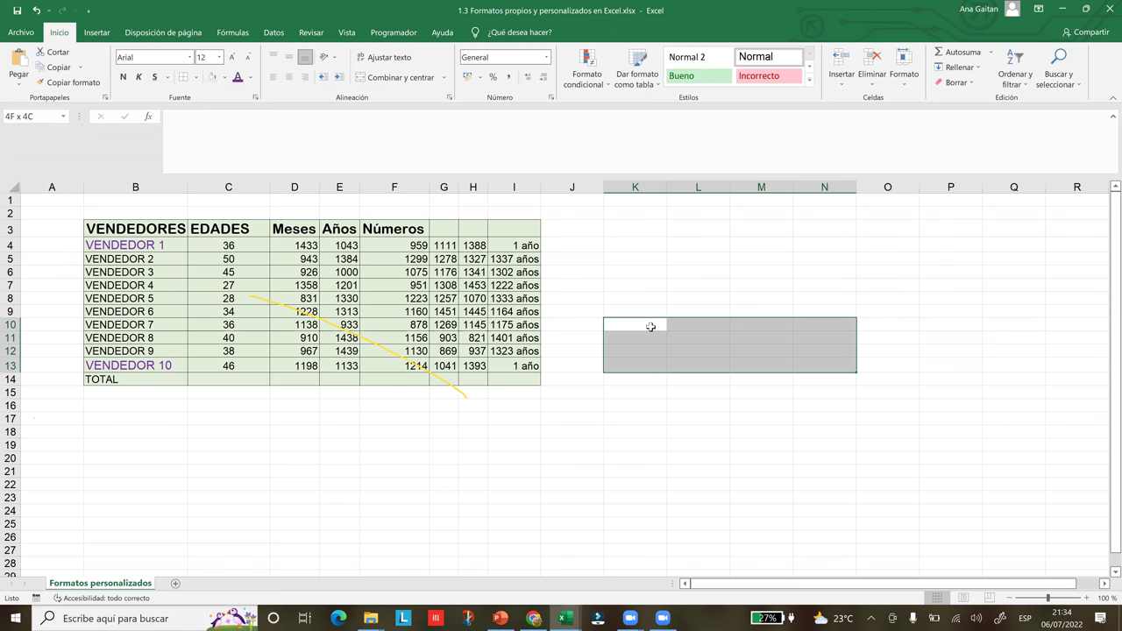
pyautogui.hotkey('shift', 'Right')
pyautogui.hotkey('shift', 'Down')
pyautogui.hotkey('shift', 'Down')
pyautogui.hotkey('shift', 'Up')
pyautogui.hotkey('shift', 'Right')
pyautogui.hotkey('shift', 'Down')
pyautogui.hotkey('shift', 'Down')
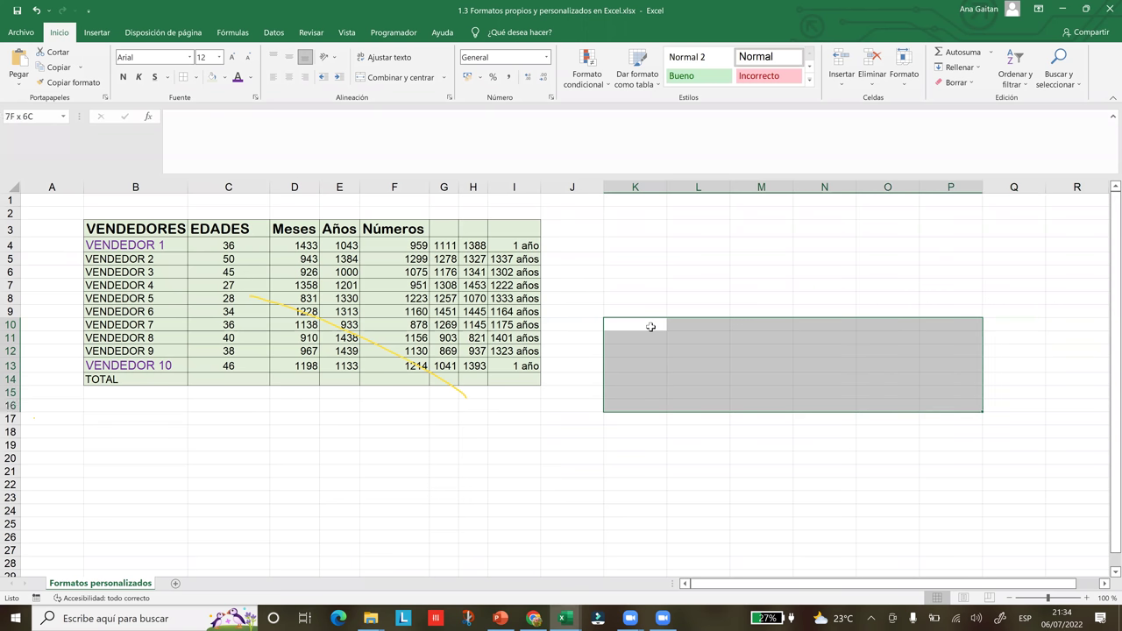
pyautogui.hotkey('shift', 'Down')
pyautogui.hotkey('shift', 'Left')
pyautogui.hotkey('shift', 'Up')
pyautogui.hotkey('shift', 'Right')
pyautogui.hotkey('shift', 'Left')
pyautogui.hotkey('shift', 'Up')
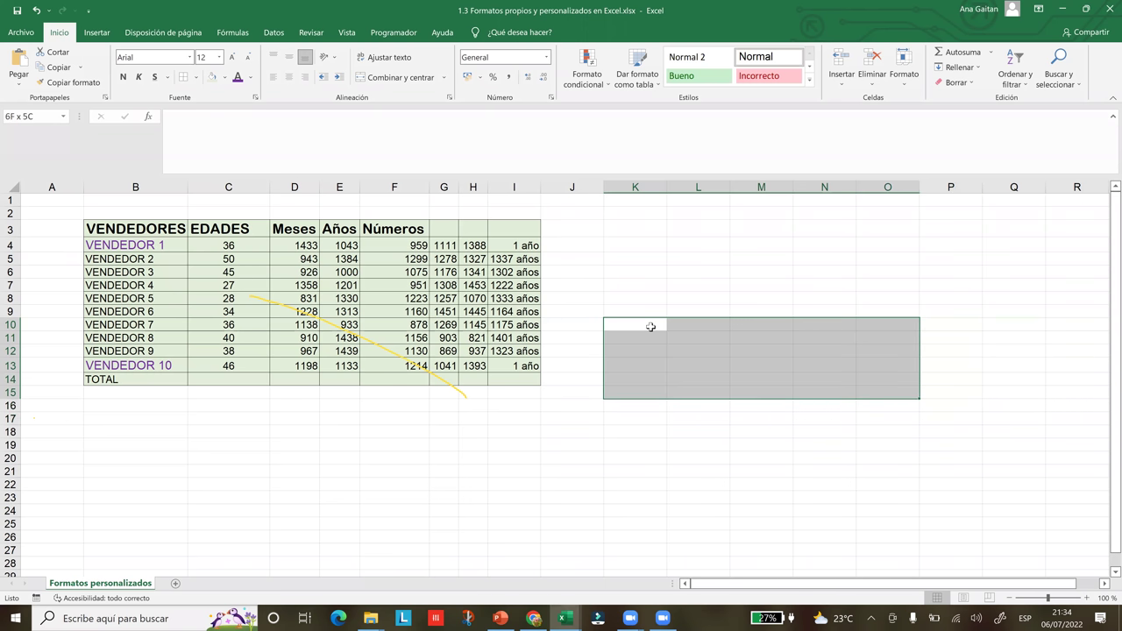
pyautogui.click(673, 401)
pyautogui.click(648, 325)
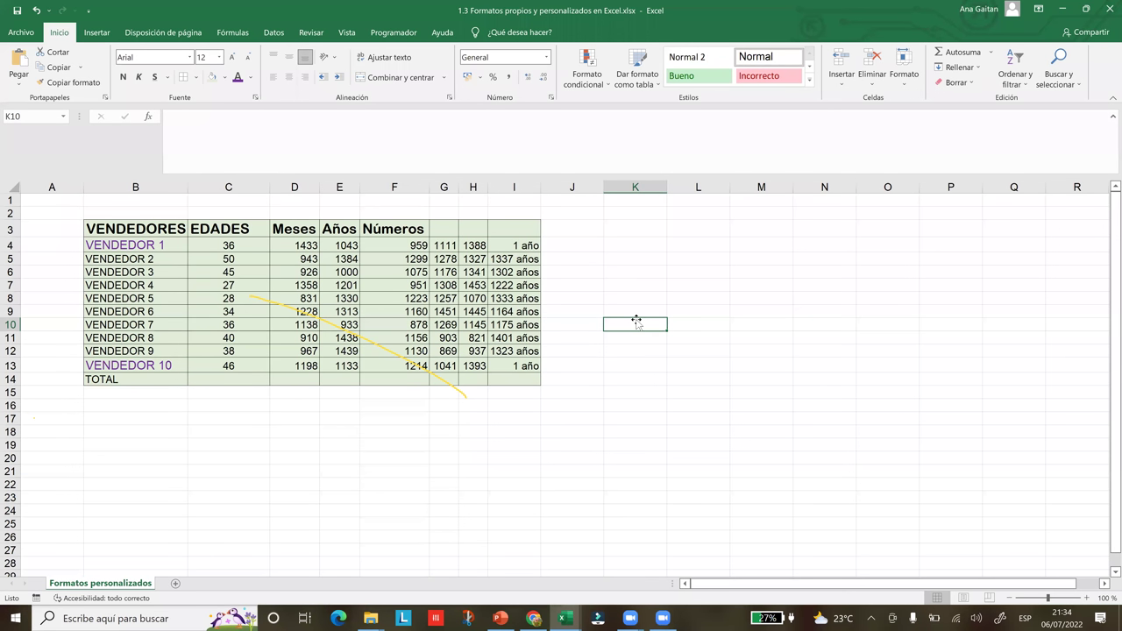
# - From cell E11, undo seven earlier paste and column-width changes to the vendor table
pyautogui.click(828, 304)
pyautogui.click(360, 340)
pyautogui.hotkey('ctrl', 'z')
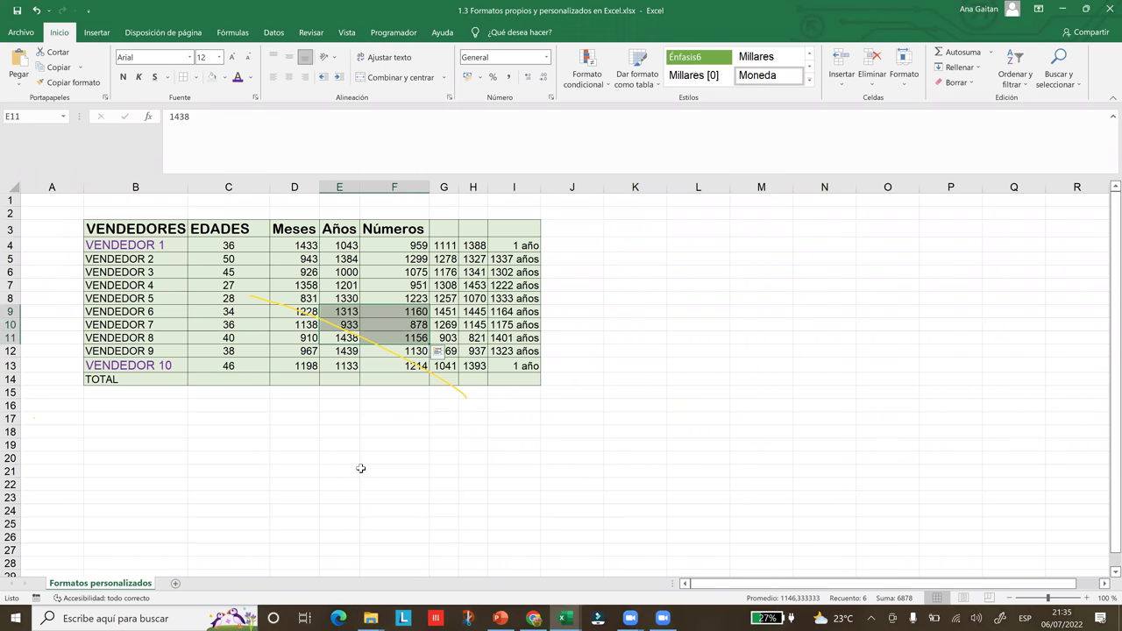
pyautogui.hotkey('ctrl', 'z')
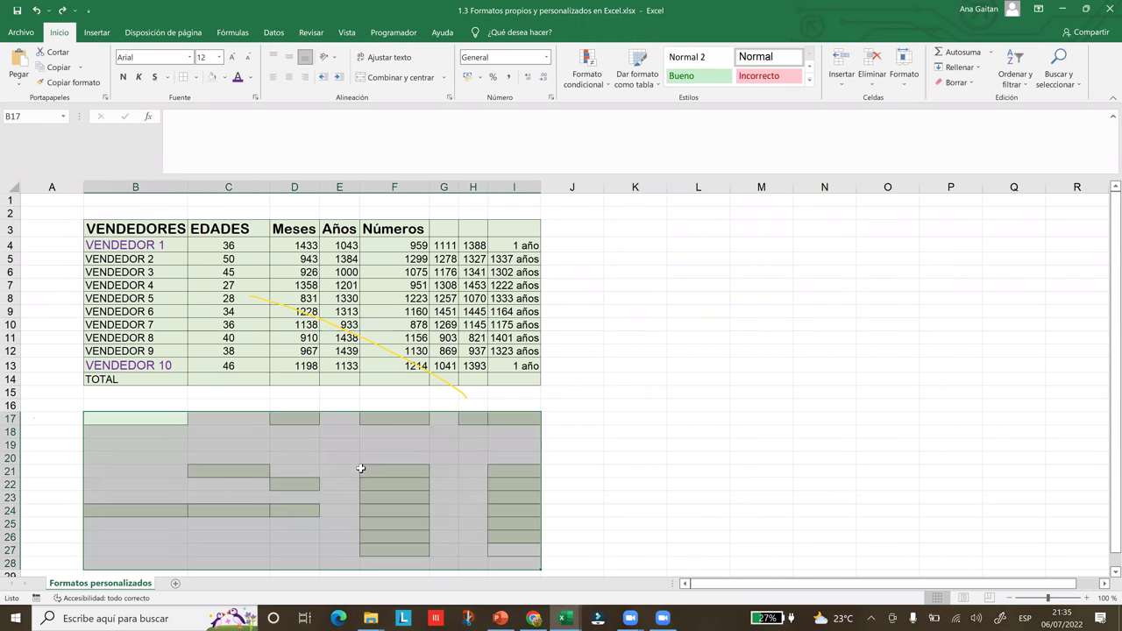
pyautogui.hotkey('ctrl', 'z')
pyautogui.hotkey('ctrl', 'z')
pyautogui.hotkey('ctrl', 'z')
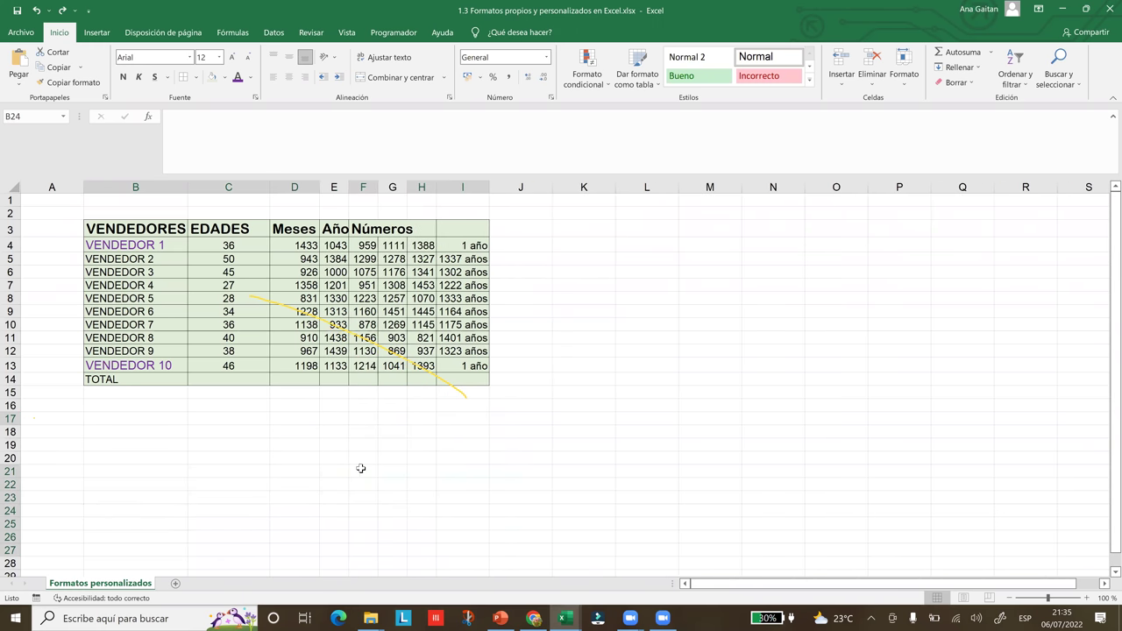
pyautogui.hotkey('ctrl', 'z')
pyautogui.hotkey('ctrl', 'z')
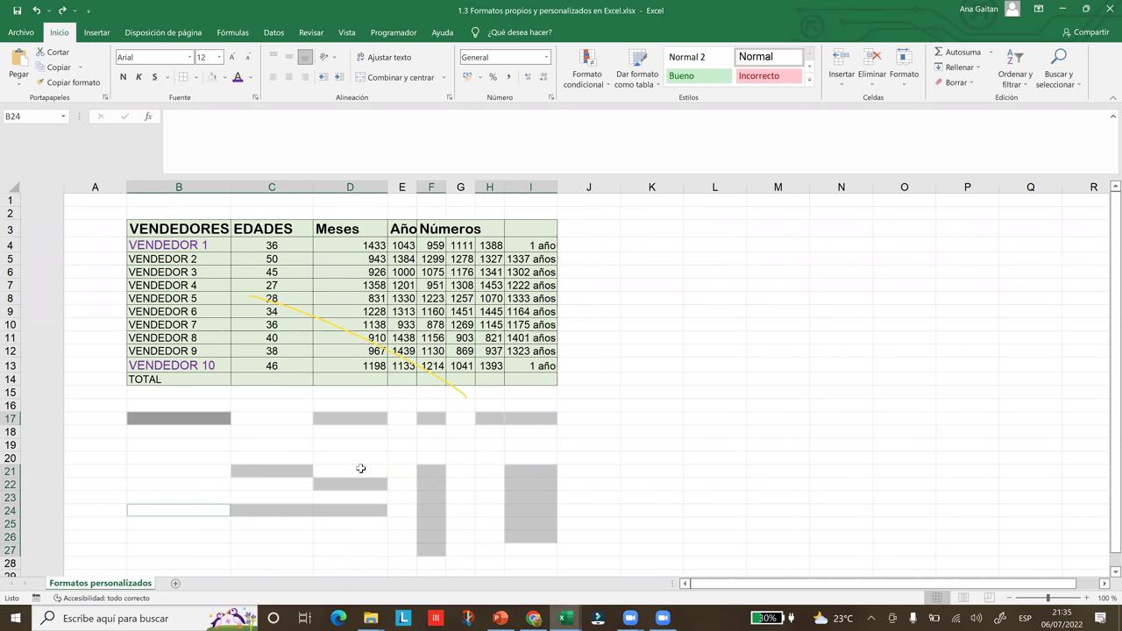
pyautogui.hotkey('ctrl', 'z')
pyautogui.hotkey('ctrl', 'z')
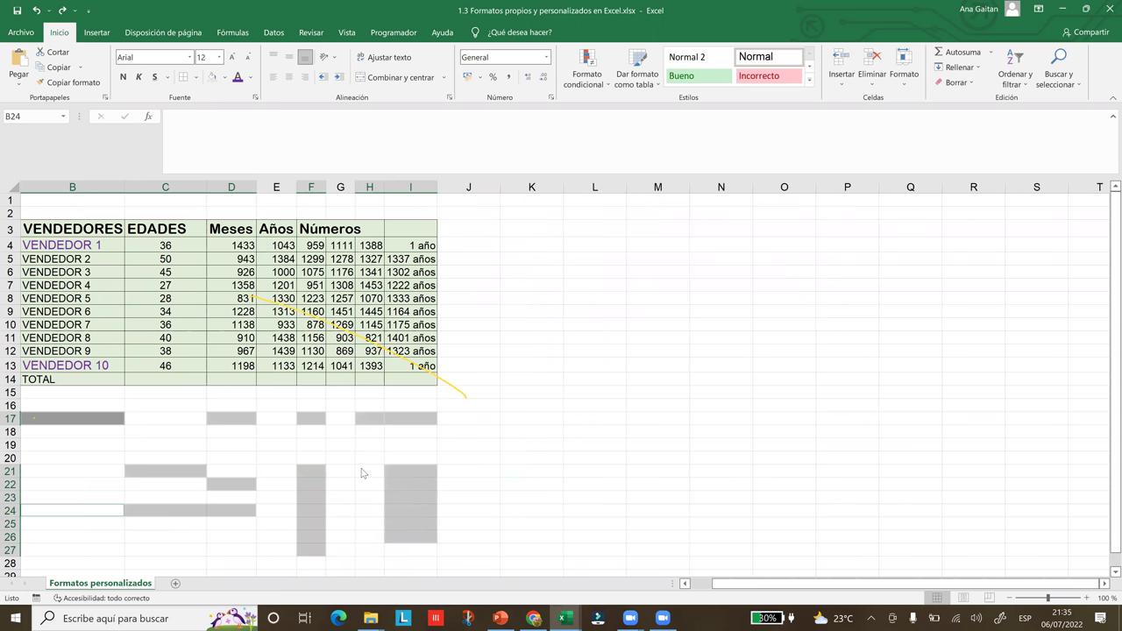
pyautogui.hotkey('ctrl', 'z')
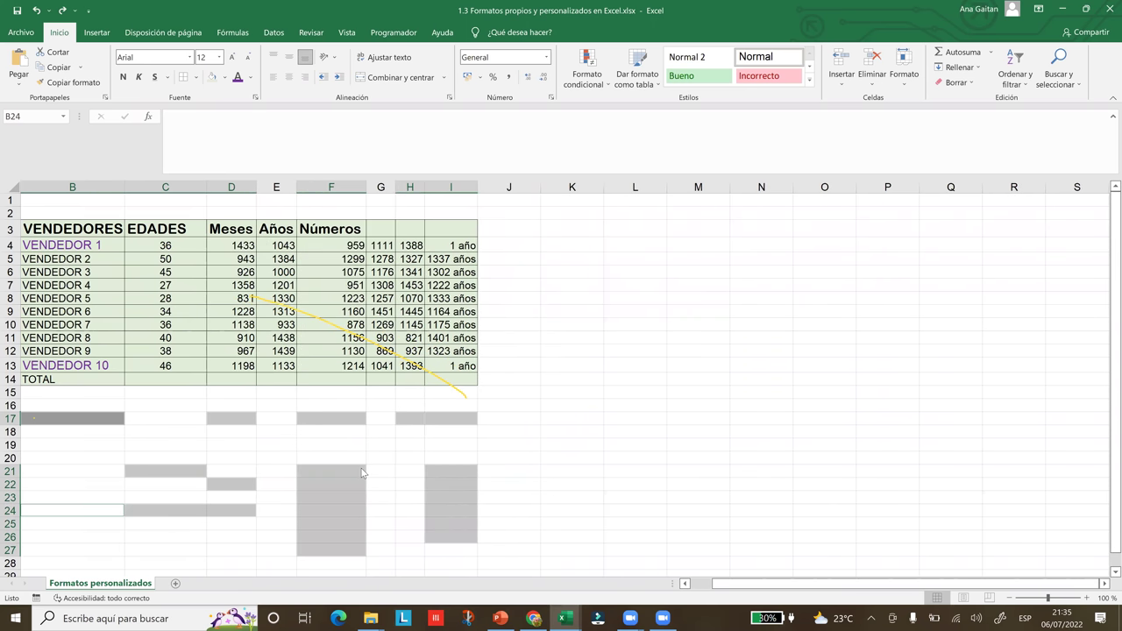
pyautogui.hotkey('ctrl', 'z')
pyautogui.hotkey('ctrl', 'z')
pyautogui.hotkey('ctrl', 'z')
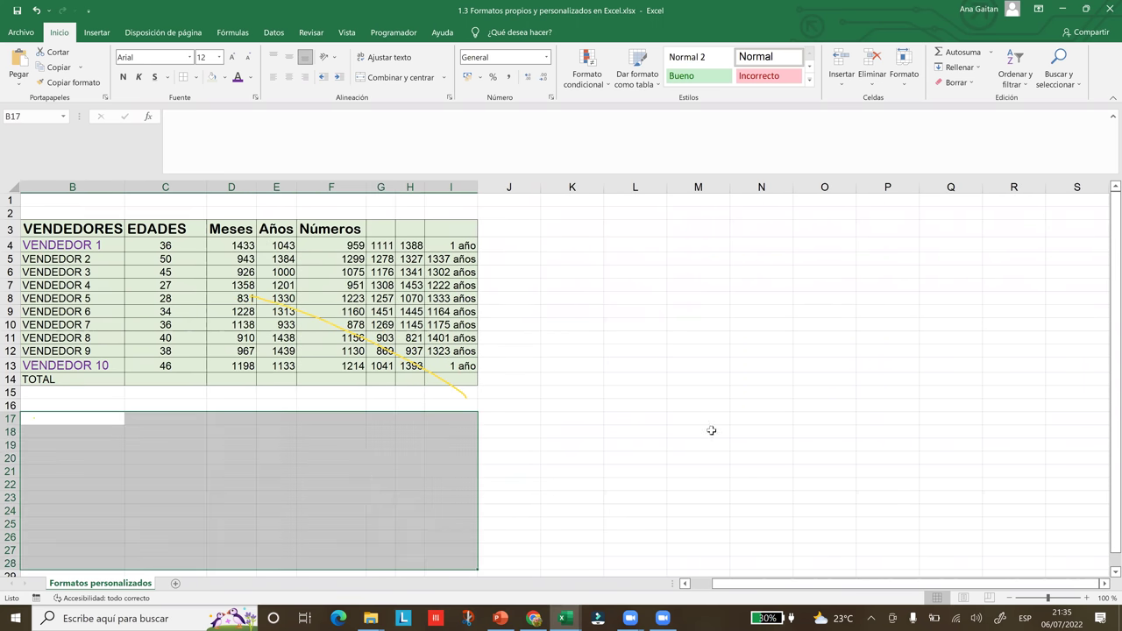
# - Clear the block selection, bring column A back into view and return to the lesson page
pyautogui.click(760, 484)
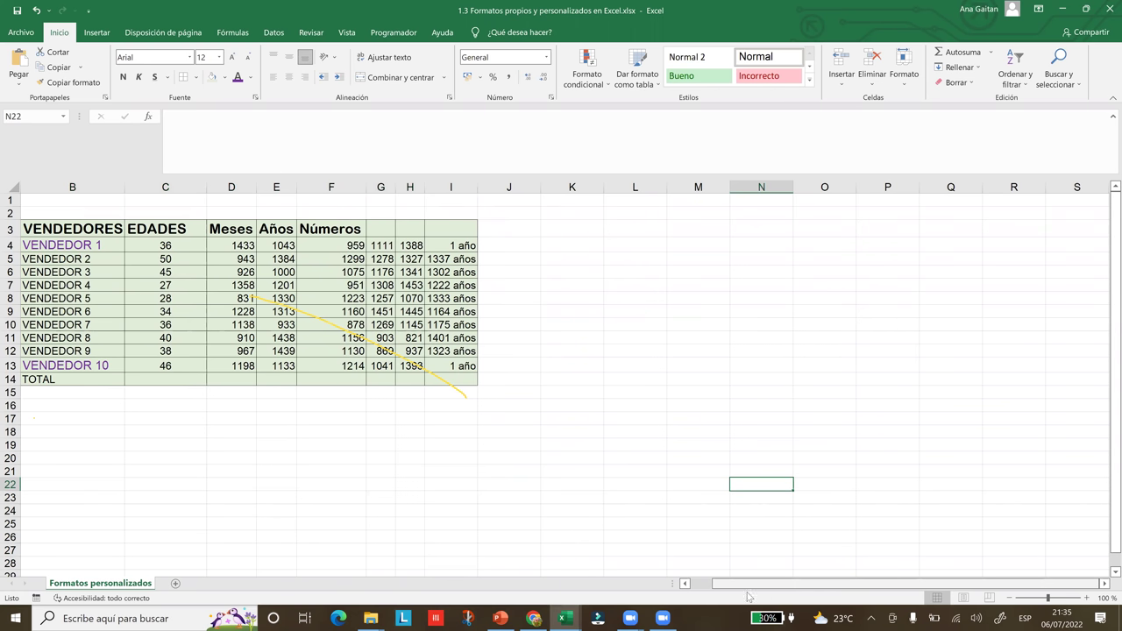
pyautogui.click(684, 583)
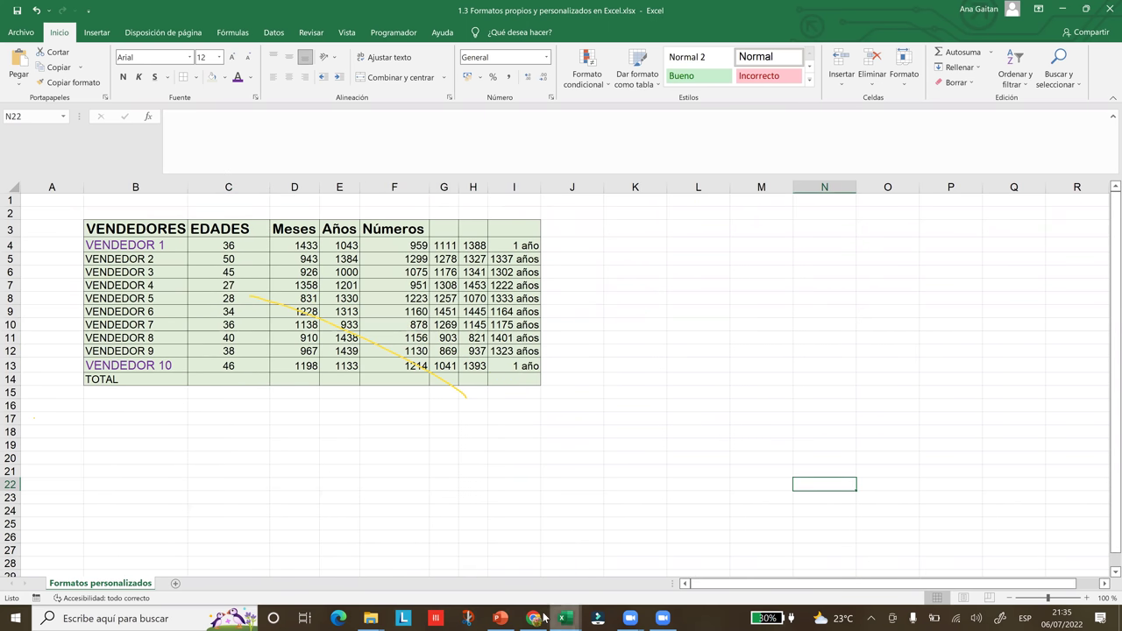
pyautogui.click(539, 618)
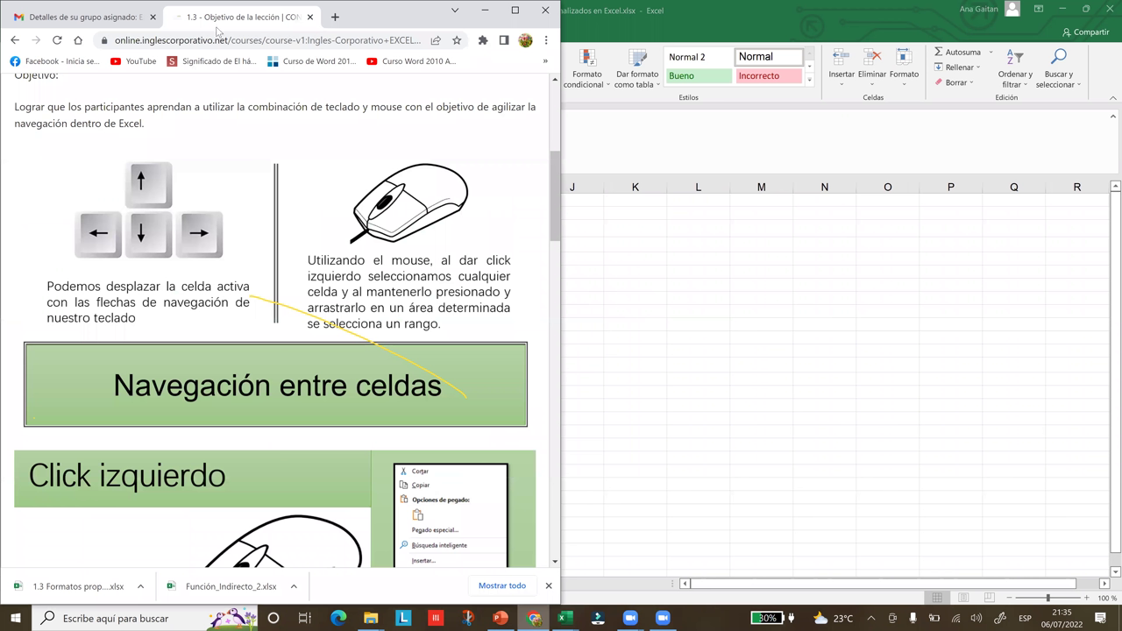
# - Maximize Chrome and advance from the end of lesson 1.3 to 'Navegación en la hoja de cálculo'
pyautogui.press('super+Down')
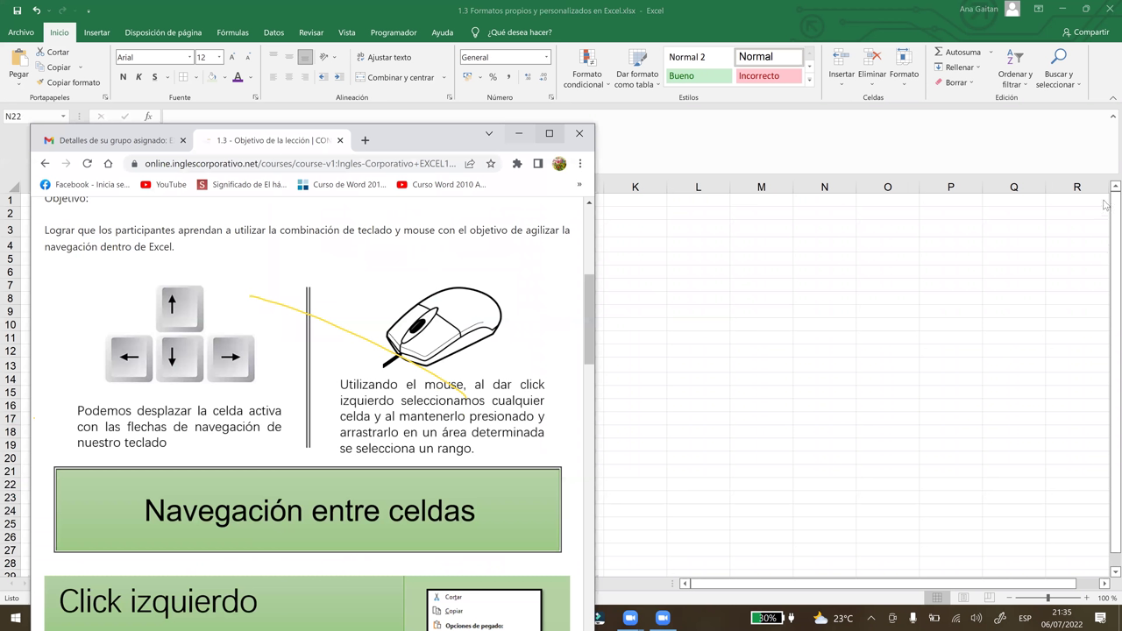
pyautogui.press('super+Up')
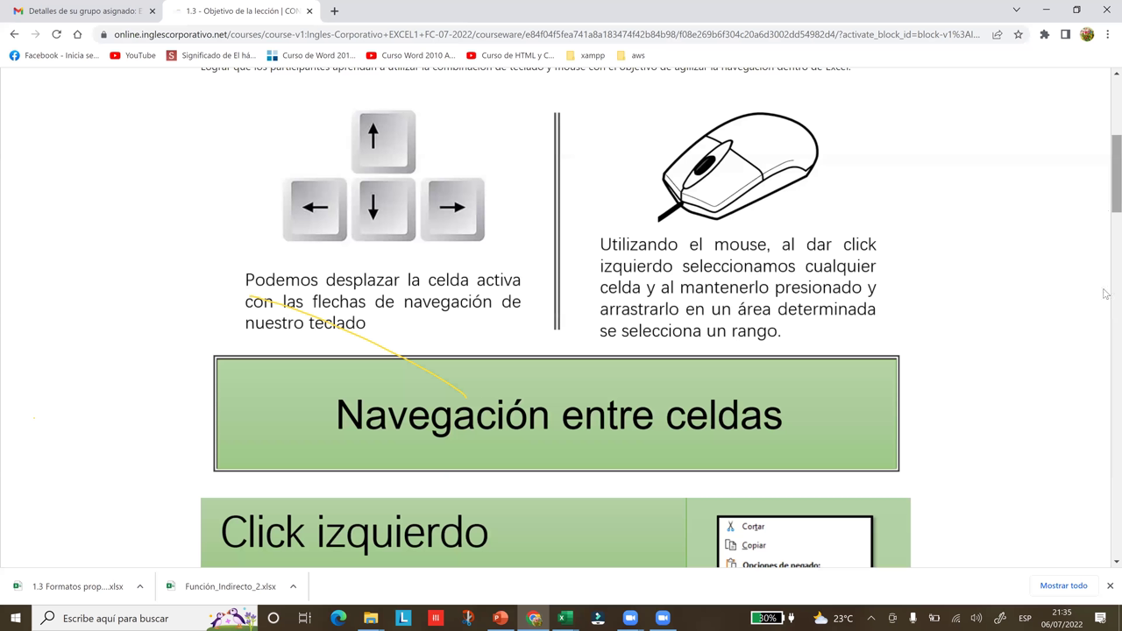
pyautogui.scroll(-6, 1105, 294)
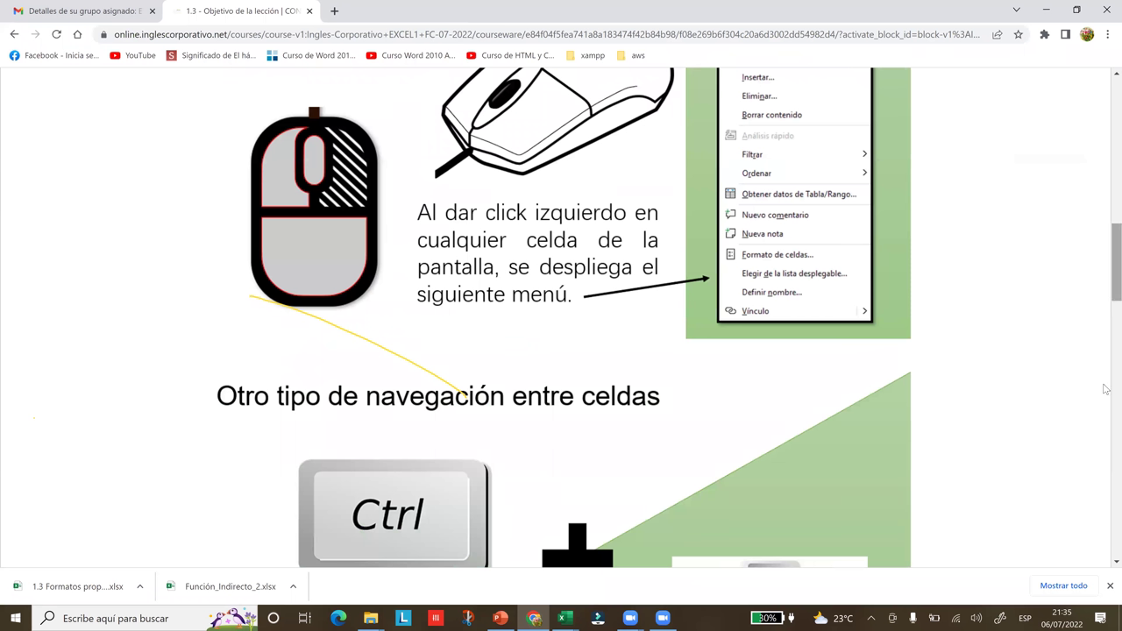
pyautogui.scroll(-2, 1107, 391)
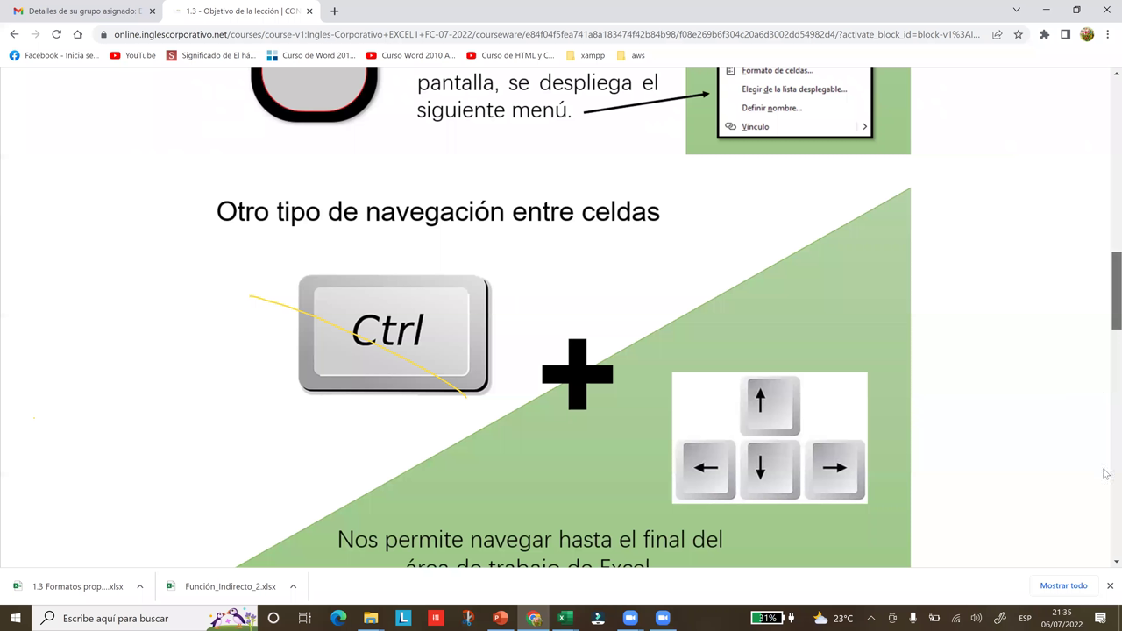
pyautogui.scroll(-10, 1106, 495)
pyautogui.scroll(-5, 1107, 554)
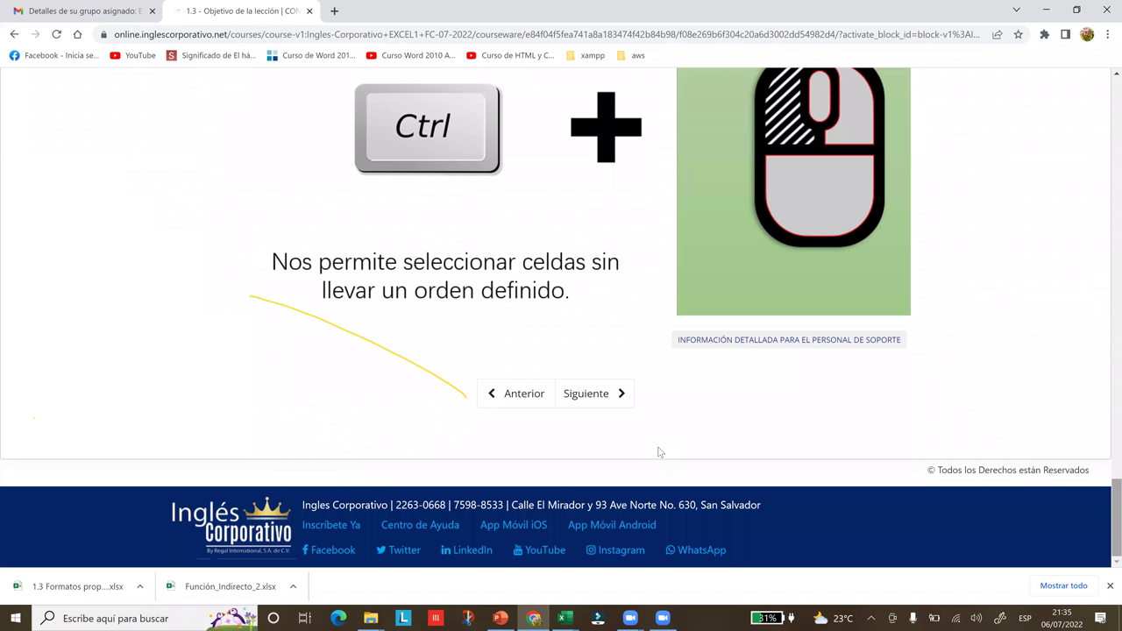
pyautogui.click(611, 403)
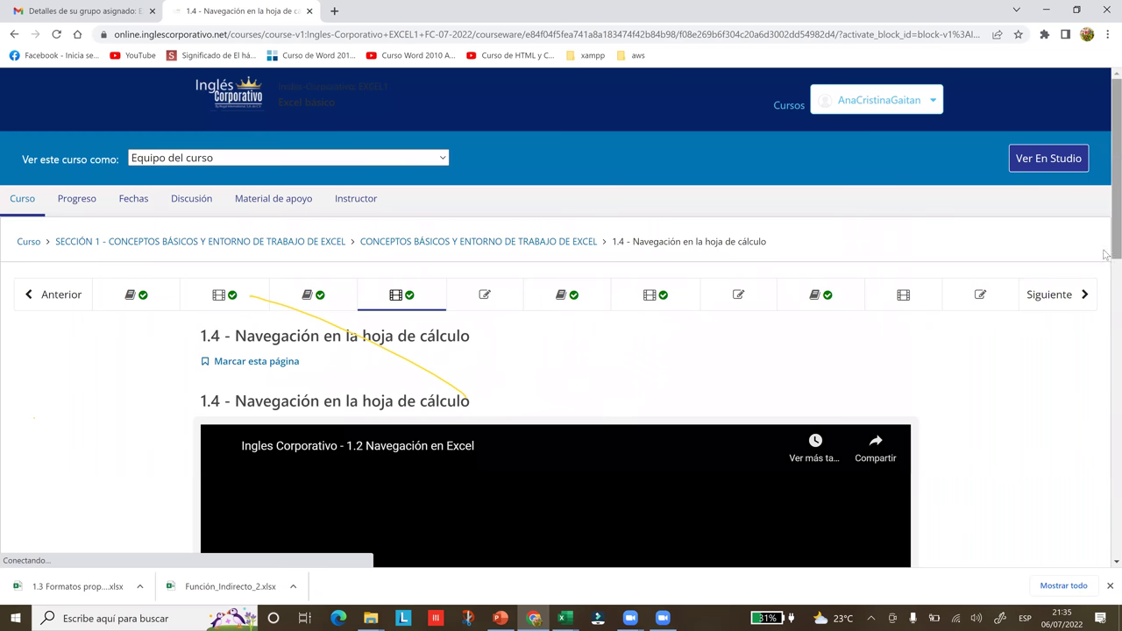
# - Scroll to the '1.2 Navegación en Excel' player and enlarge it to full screen
pyautogui.scroll(-4, 1104, 375)
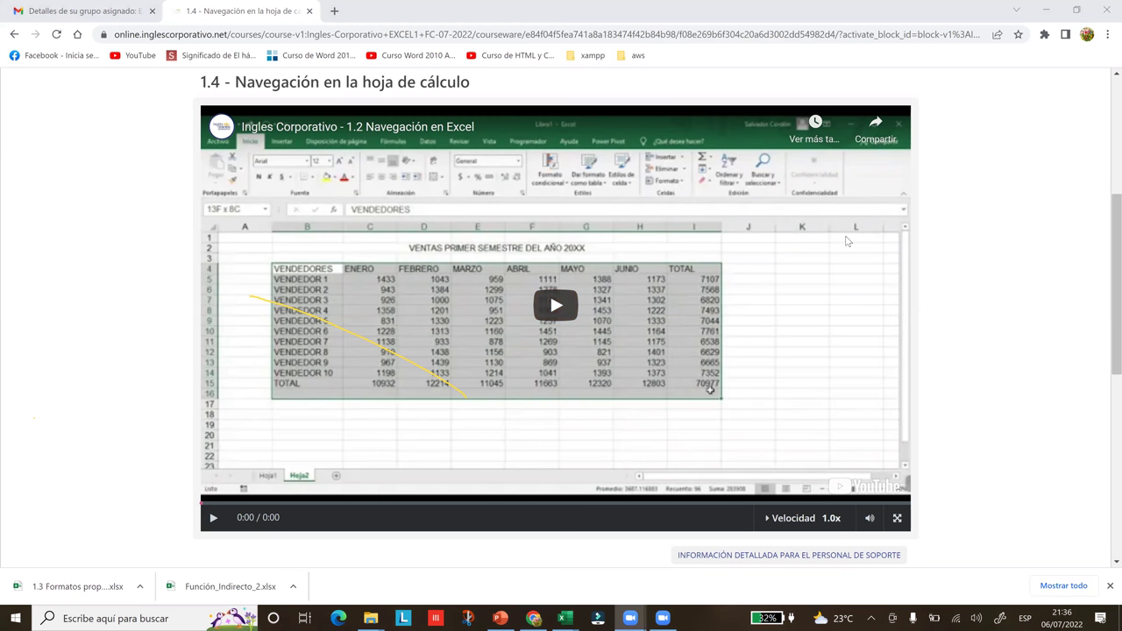
pyautogui.click(896, 520)
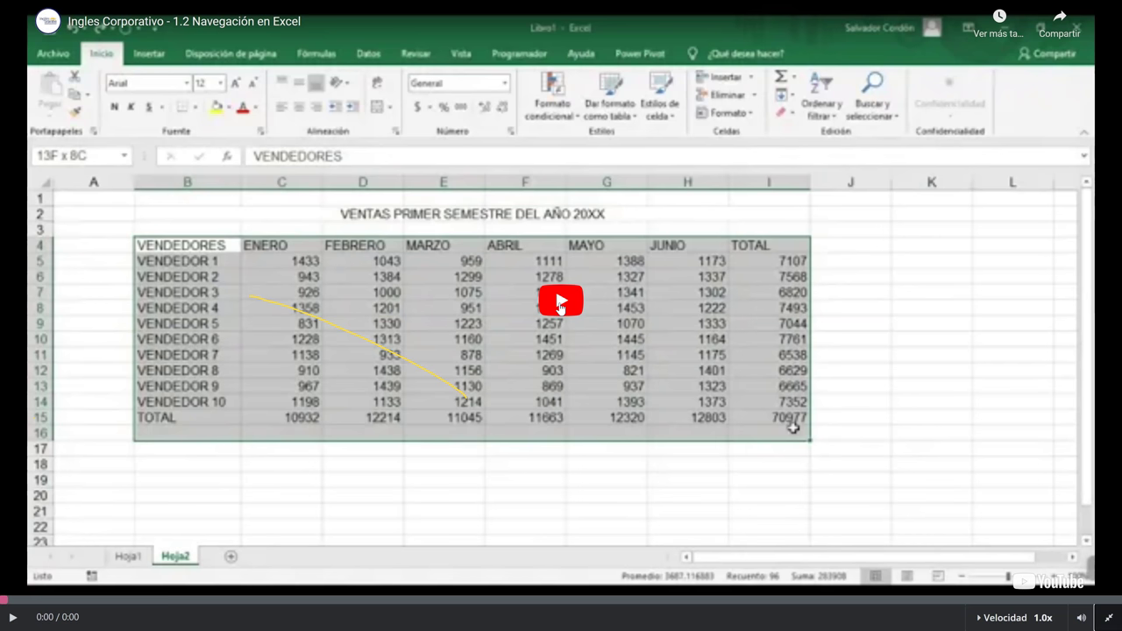
# - Start the lesson video, erase a drawn annotation, and move to cells G11 and H13
pyautogui.click(561, 303)
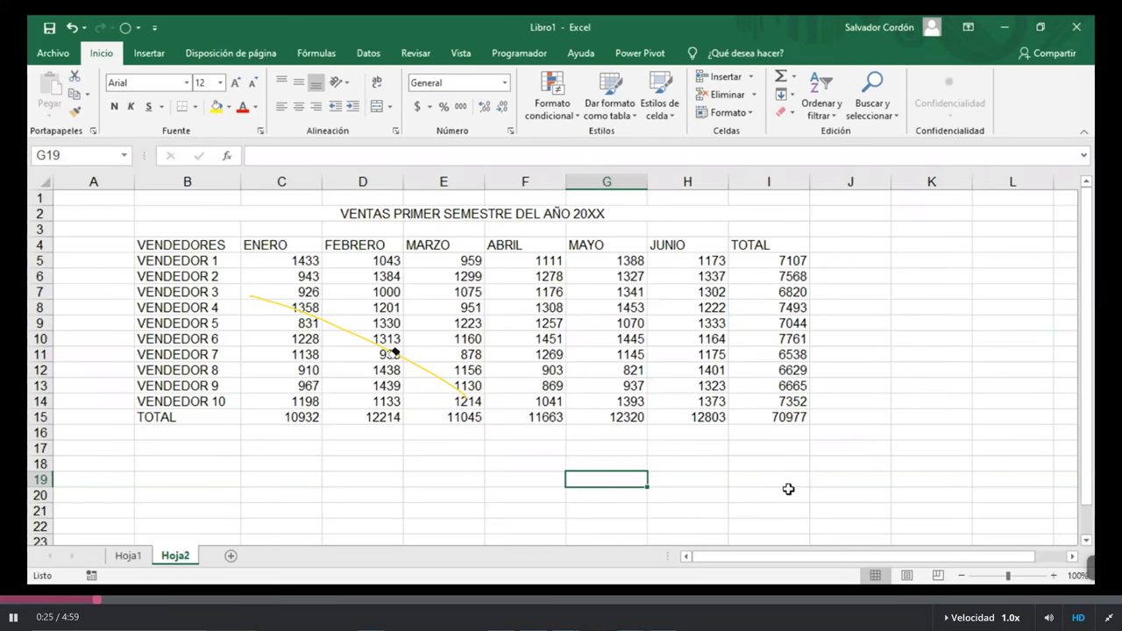
pyautogui.press('e')
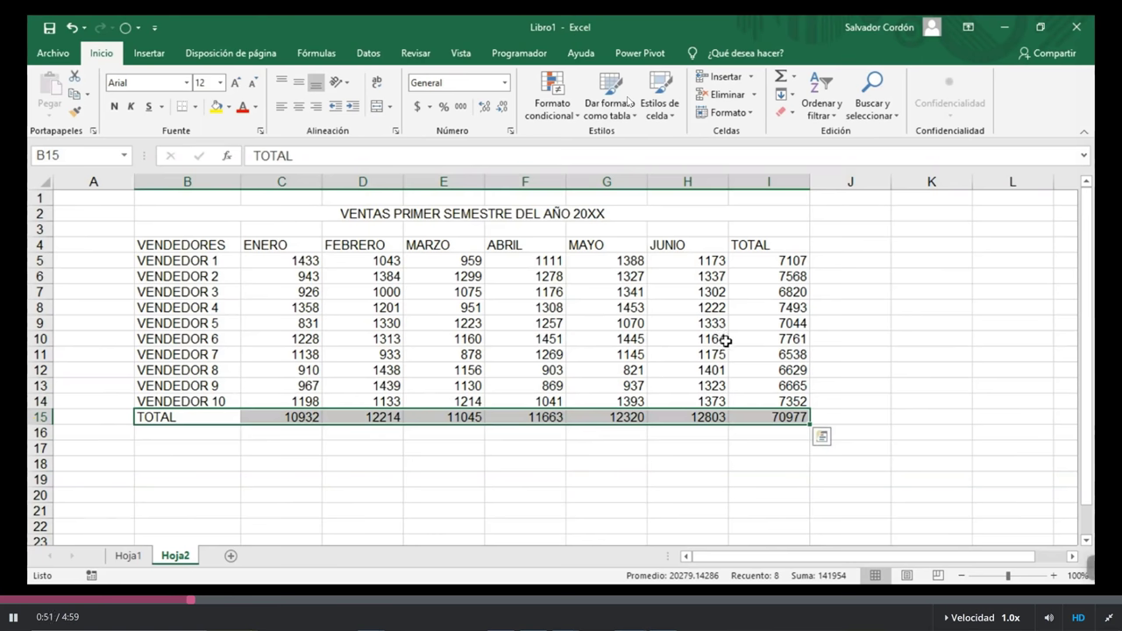
pyautogui.click(611, 356)
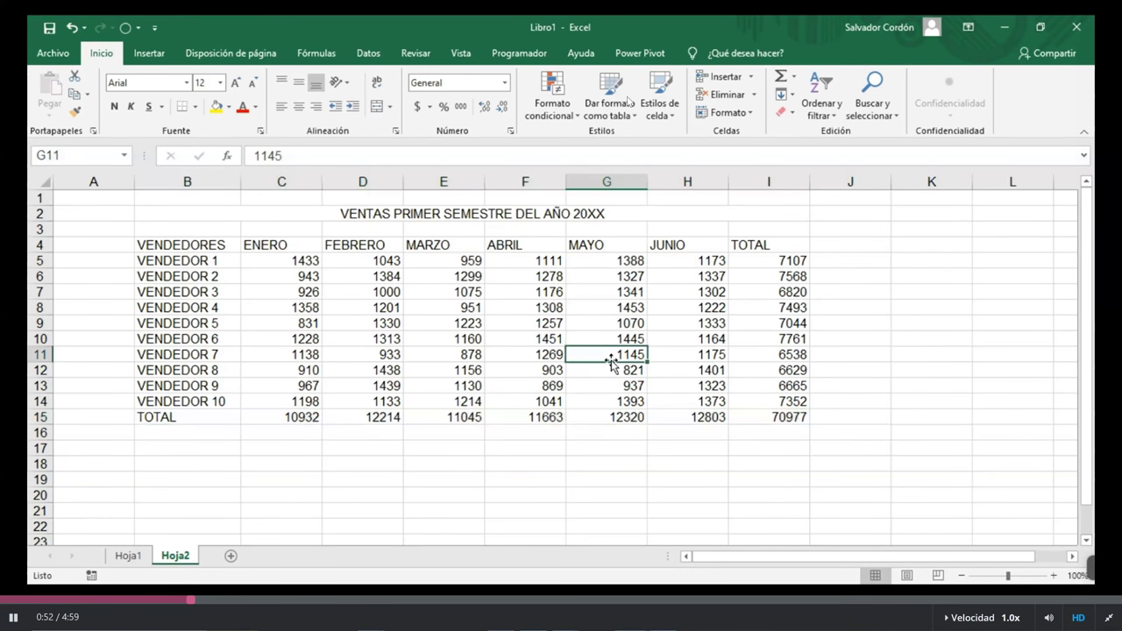
pyautogui.click(715, 384)
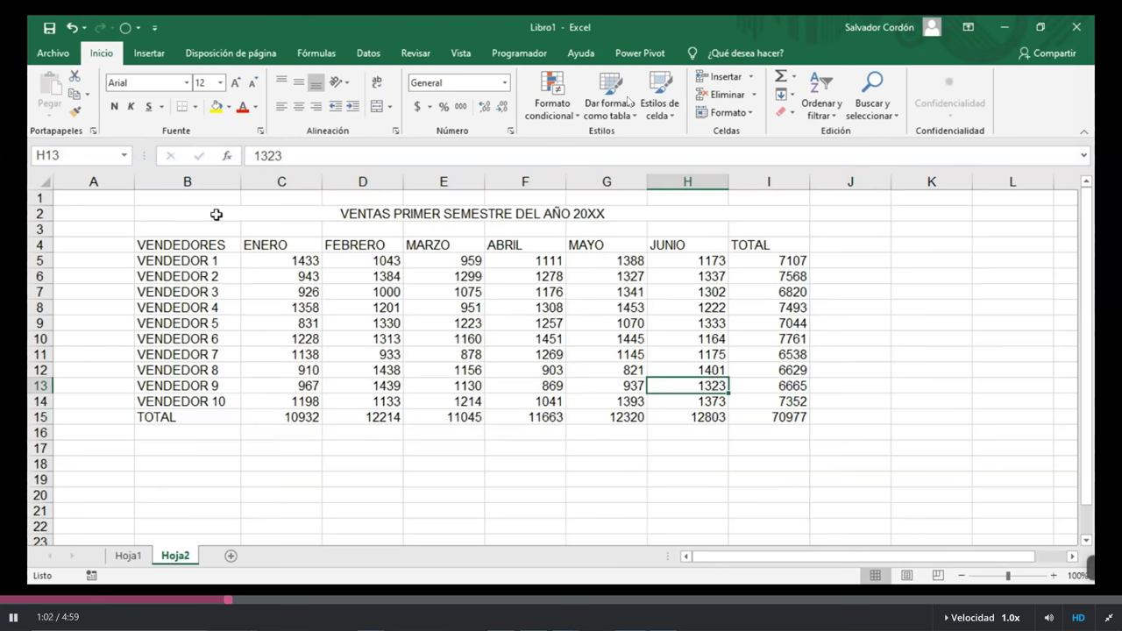
# - Move around the sales table with arrow keys from B4 via I4, B7, B8 and back
pyautogui.click(224, 245)
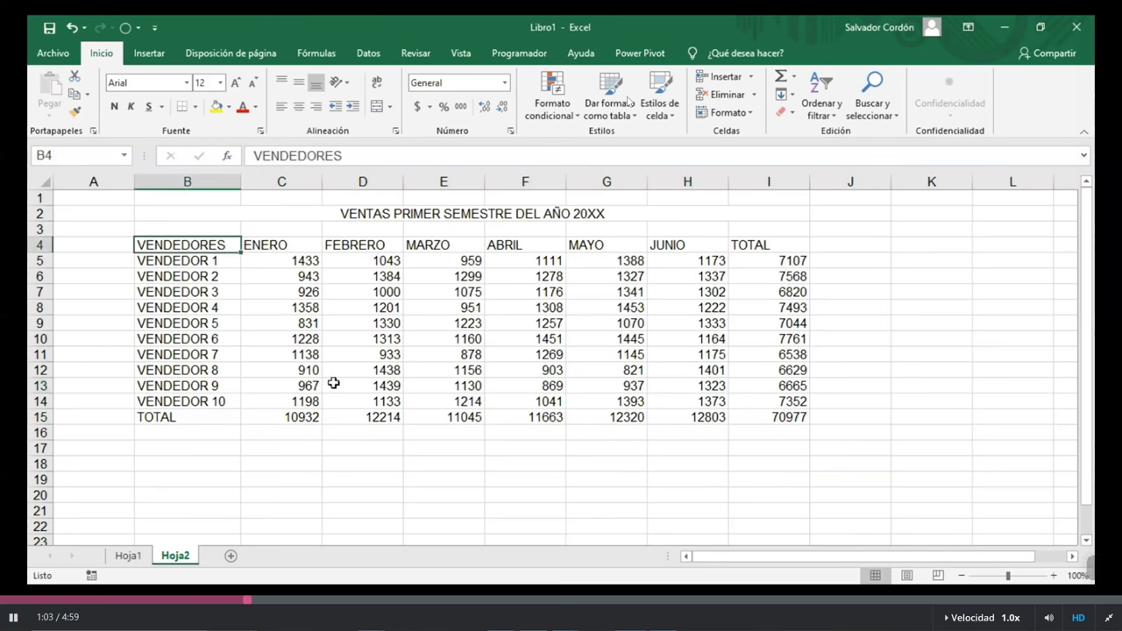
pyautogui.press('Right')
pyautogui.press('Right')
pyautogui.press('Right')
pyautogui.press('Right')
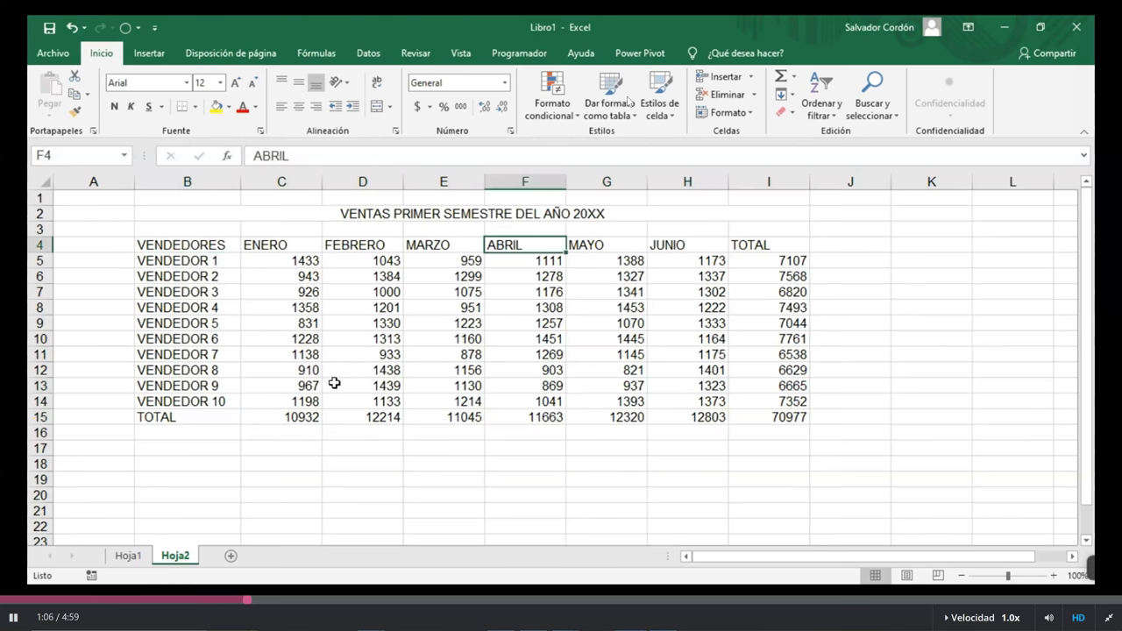
pyautogui.press('Right')
pyautogui.press('Right')
pyautogui.press('Right')
pyautogui.press('Down')
pyautogui.press('Down')
pyautogui.press('Down')
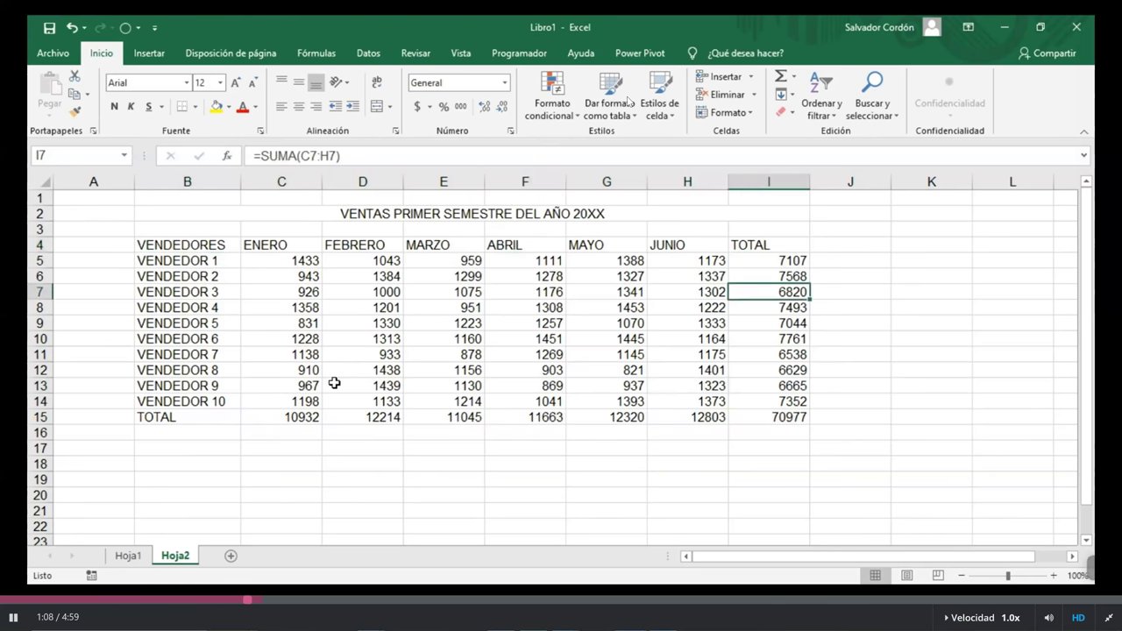
pyautogui.hotkey('ctrl', 'Left')
pyautogui.press('Up')
pyautogui.press('Up')
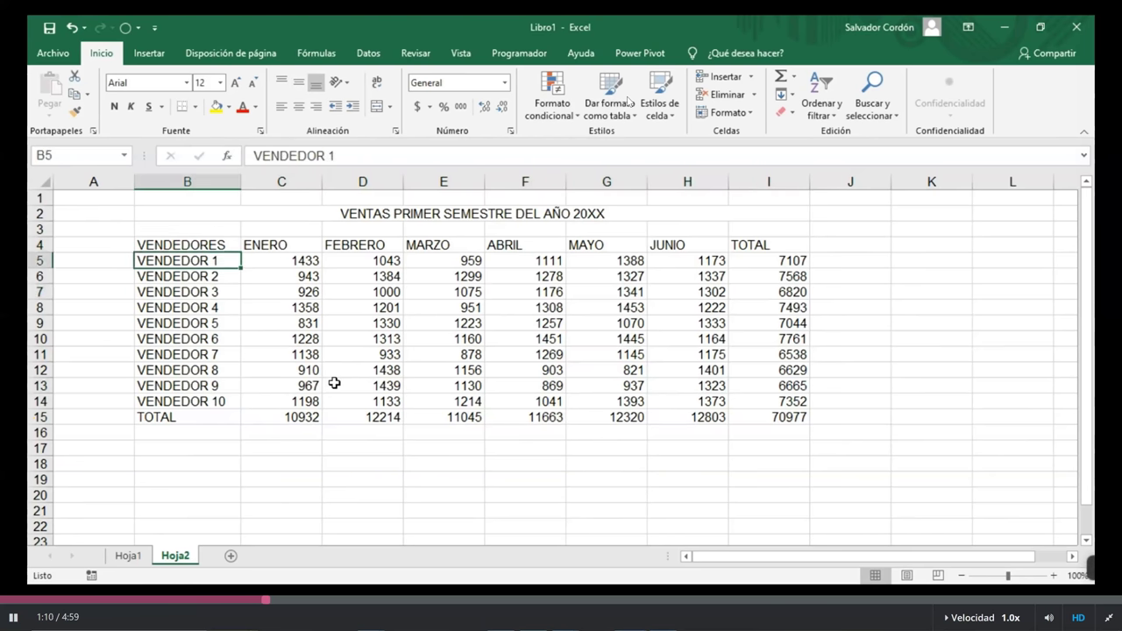
pyautogui.press('Down')
pyautogui.press('Down')
pyautogui.press('Down')
pyautogui.press('Right')
pyautogui.press('Right')
pyautogui.press('Right')
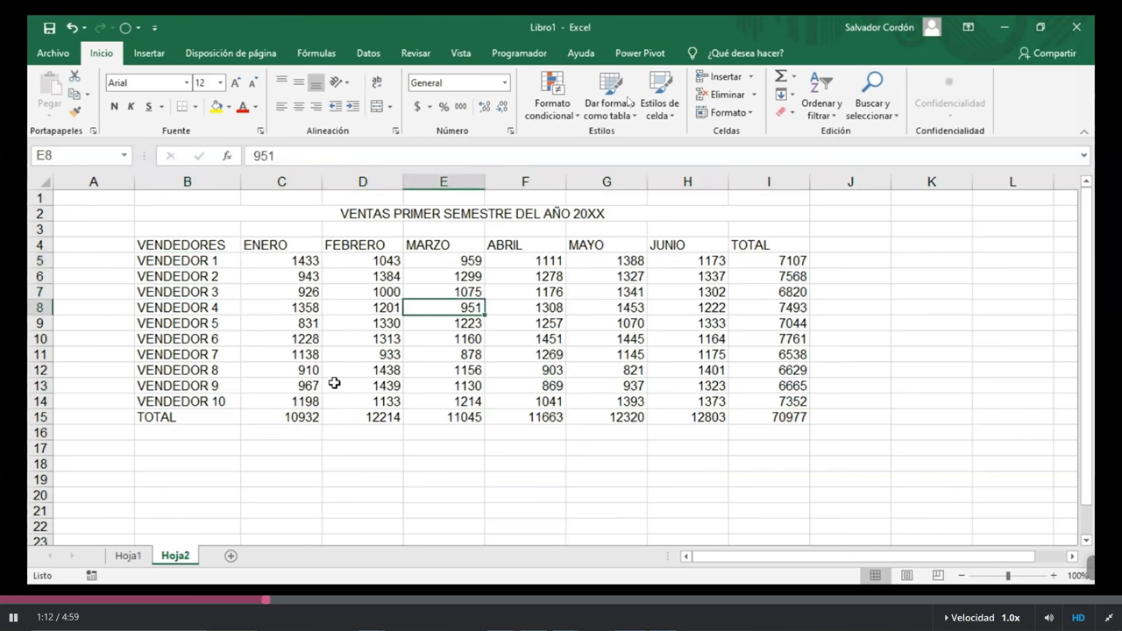
pyautogui.press('Left')
pyautogui.press('Left')
pyautogui.press('Left')
pyautogui.press('Up')
pyautogui.press('Up')
pyautogui.press('Up')
pyautogui.press('Up')
pyautogui.press('Right')
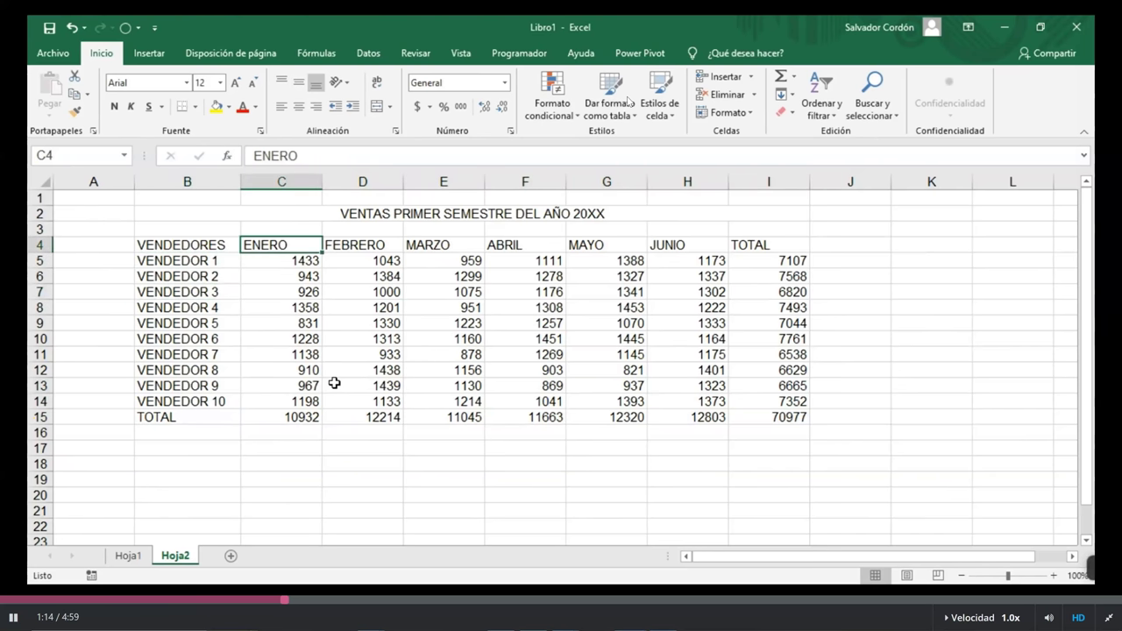
pyautogui.press('Left')
# - Jump among cells G8, C10, H5, C6, C13 and I11, then select TOTAL values I5:I14
pyautogui.click(575, 301)
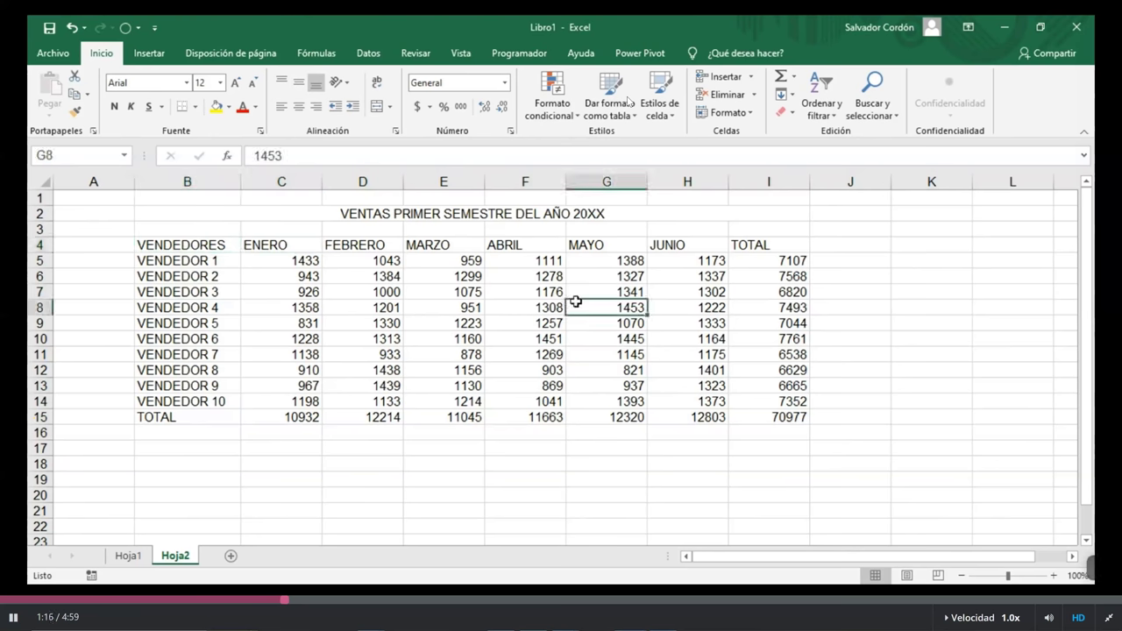
pyautogui.press('Down')
pyautogui.press('Down')
pyautogui.press('Left')
pyautogui.press('Left')
pyautogui.press('Left')
pyautogui.press('Left')
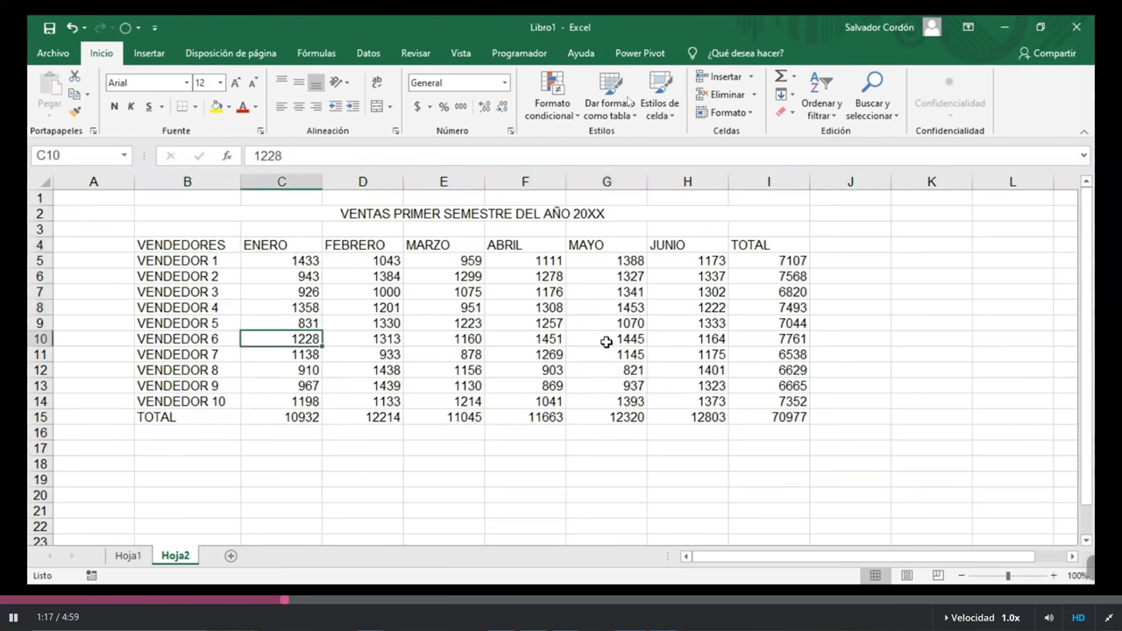
pyautogui.press('Up')
pyautogui.press('Up')
pyautogui.press('Up')
pyautogui.press('Up')
pyautogui.press('Up')
pyautogui.press('Right')
pyautogui.press('Right')
pyautogui.press('Right')
pyautogui.press('Right')
pyautogui.press('Right')
pyautogui.click(245, 282)
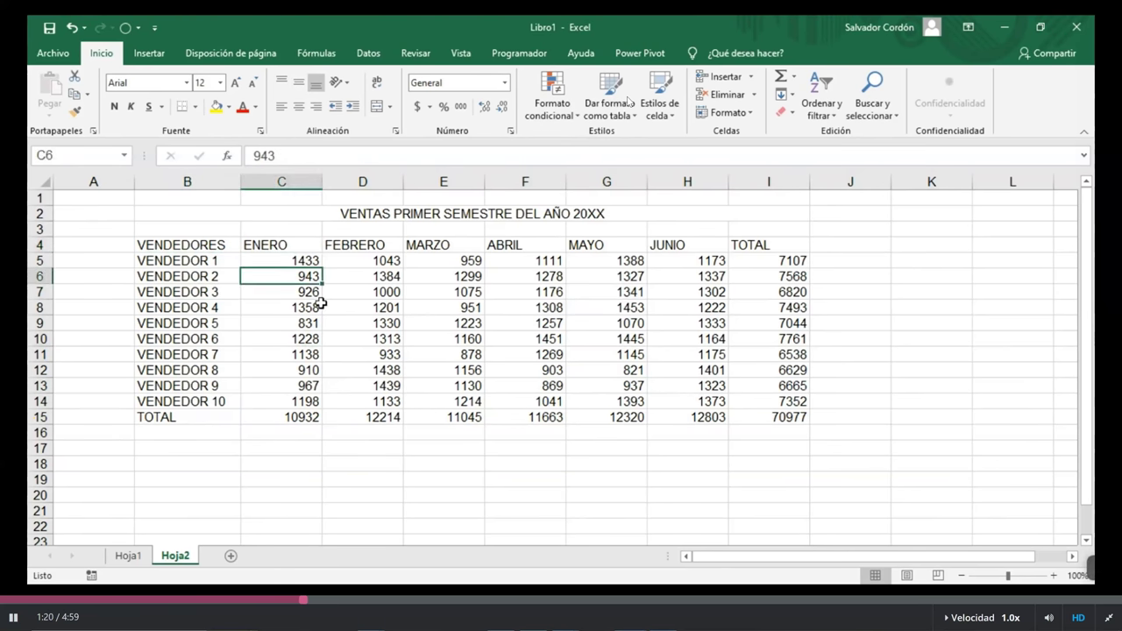
pyautogui.press('Down')
pyautogui.press('Down')
pyautogui.press('Down')
pyautogui.press('Down')
pyautogui.press('Down')
pyautogui.press('Down')
pyautogui.press('Down')
pyautogui.click(801, 349)
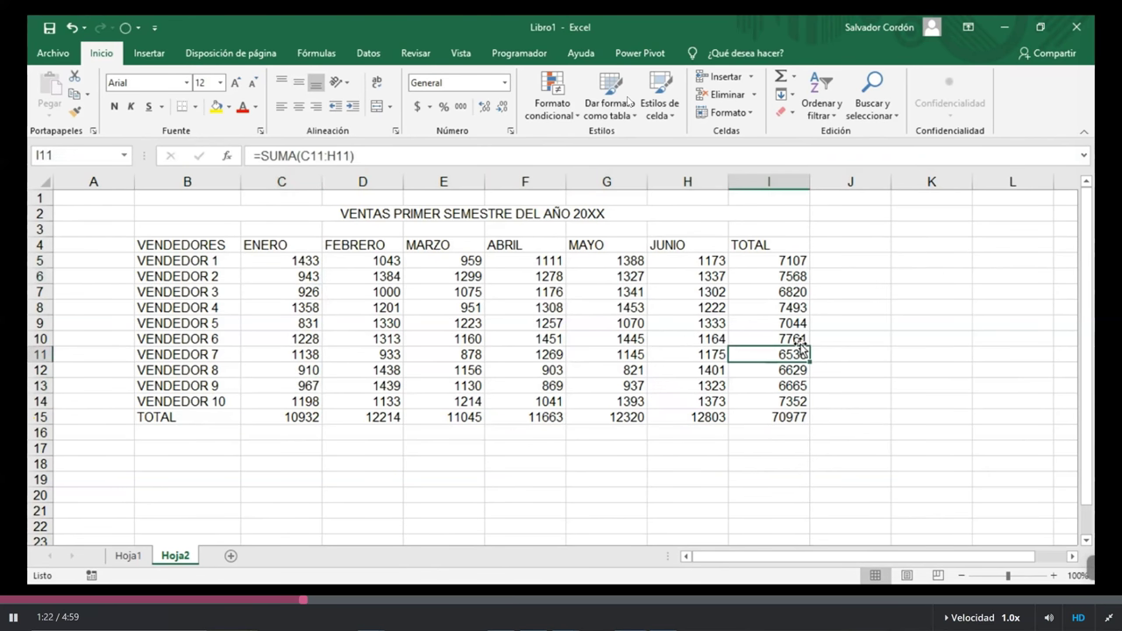
pyautogui.moveTo(793, 260); pyautogui.dragTo(798, 405)
pyautogui.click(780, 307)
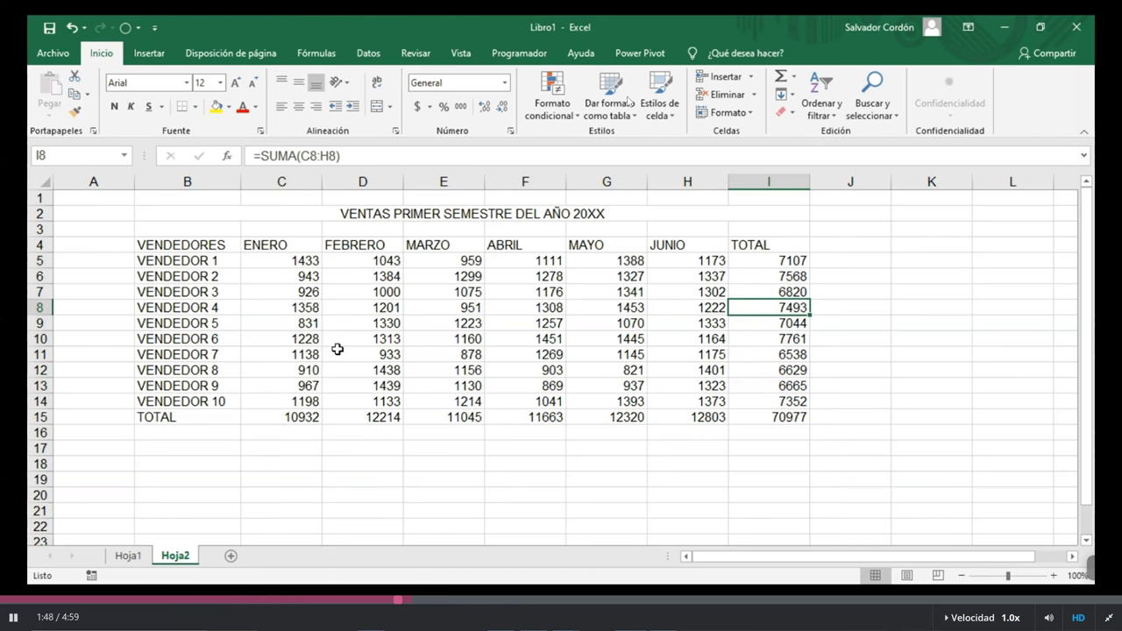
pyautogui.moveTo(780, 258); pyautogui.dragTo(783, 379)
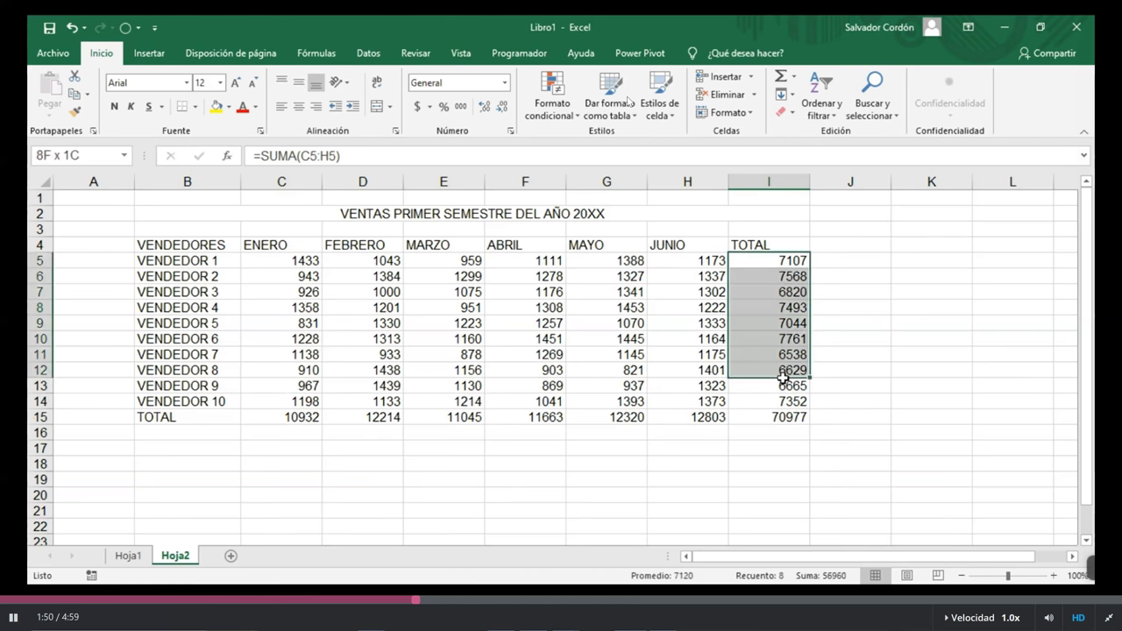
pyautogui.press('Down')
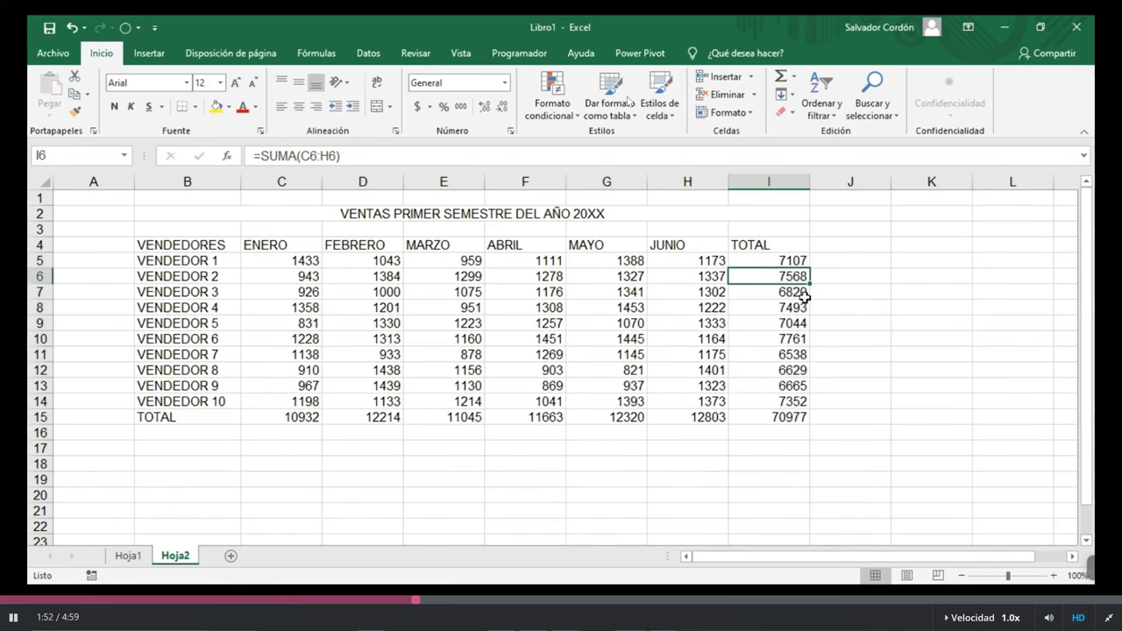
pyautogui.keyDown('ctrl'); pyautogui.click(795, 308); pyautogui.keyUp('ctrl')
pyautogui.keyDown('ctrl'); pyautogui.click(795, 323); pyautogui.keyUp('ctrl')
pyautogui.keyDown('ctrl'); pyautogui.click(795, 338); pyautogui.keyUp('ctrl')
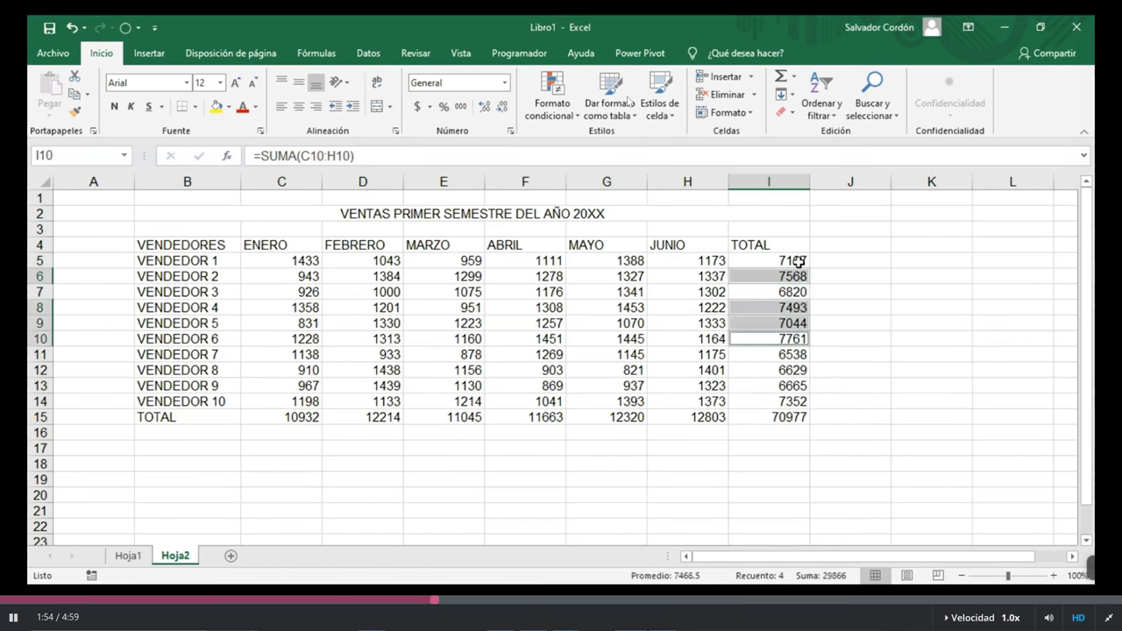
pyautogui.keyDown('ctrl'); pyautogui.click(800, 260); pyautogui.keyUp('ctrl')
pyautogui.keyDown('ctrl'); pyautogui.click(794, 401); pyautogui.keyUp('ctrl')
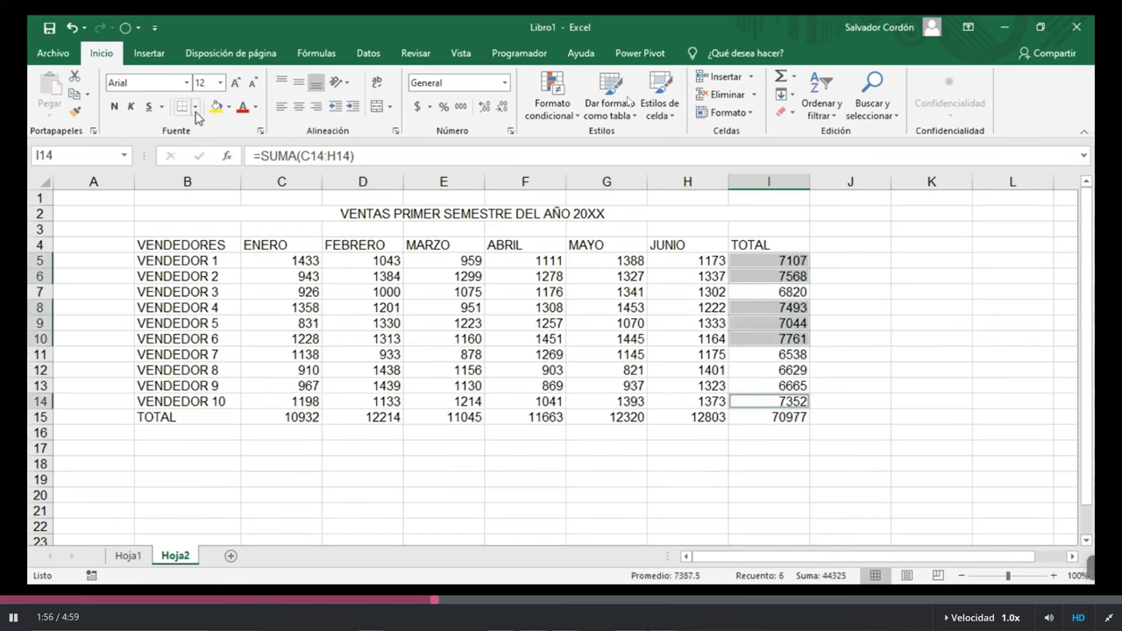
pyautogui.click(215, 106)
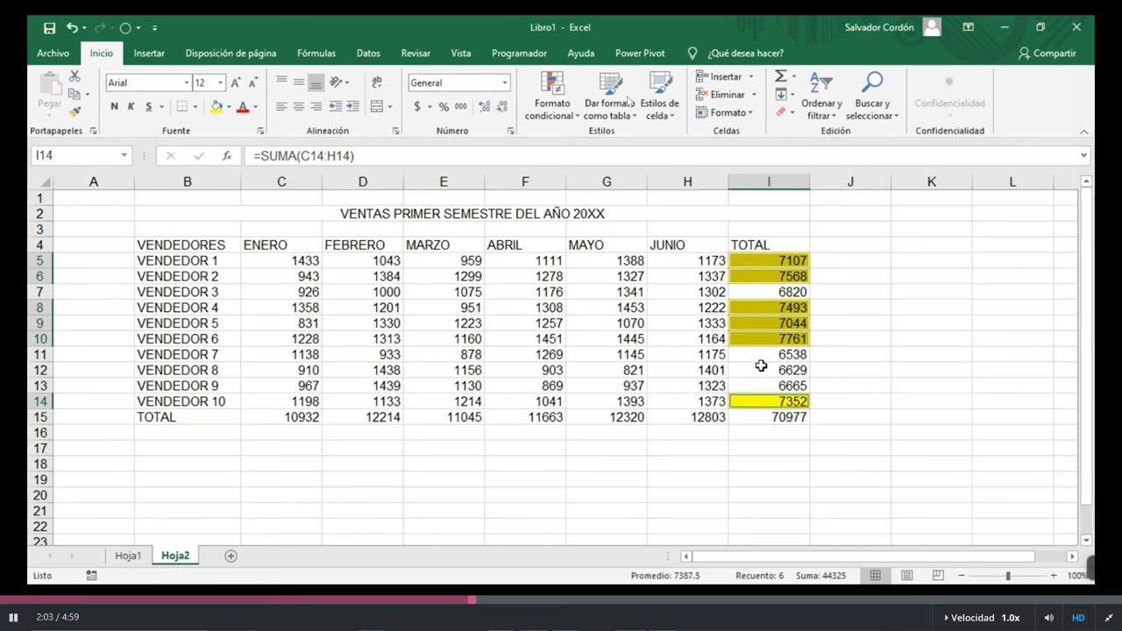
pyautogui.click(229, 107)
pyautogui.click(253, 244)
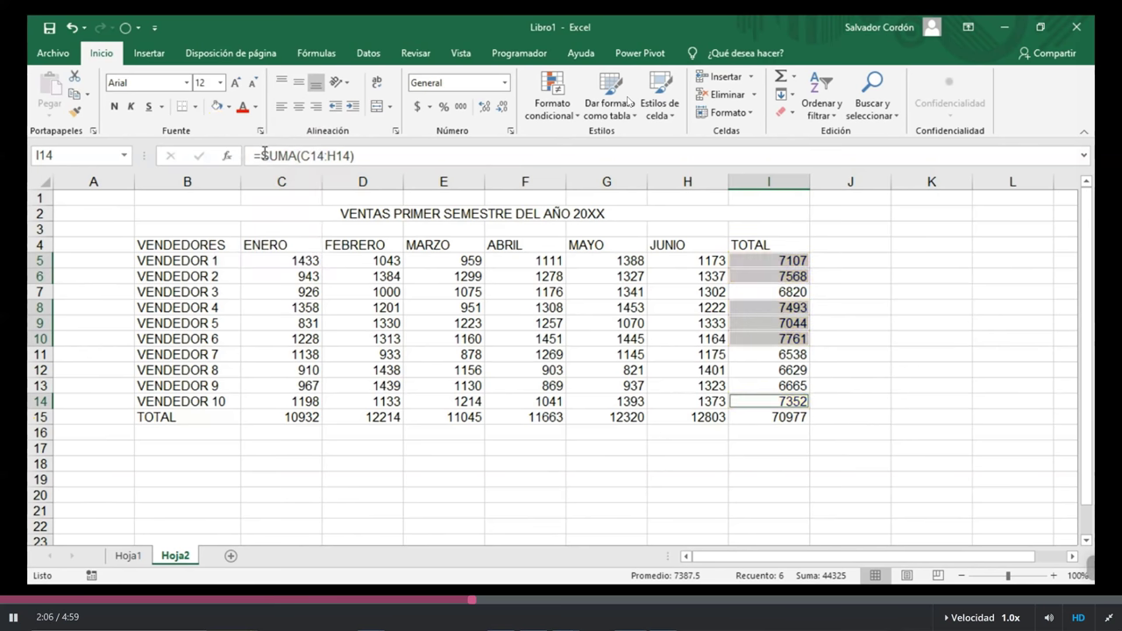
pyautogui.click(228, 107)
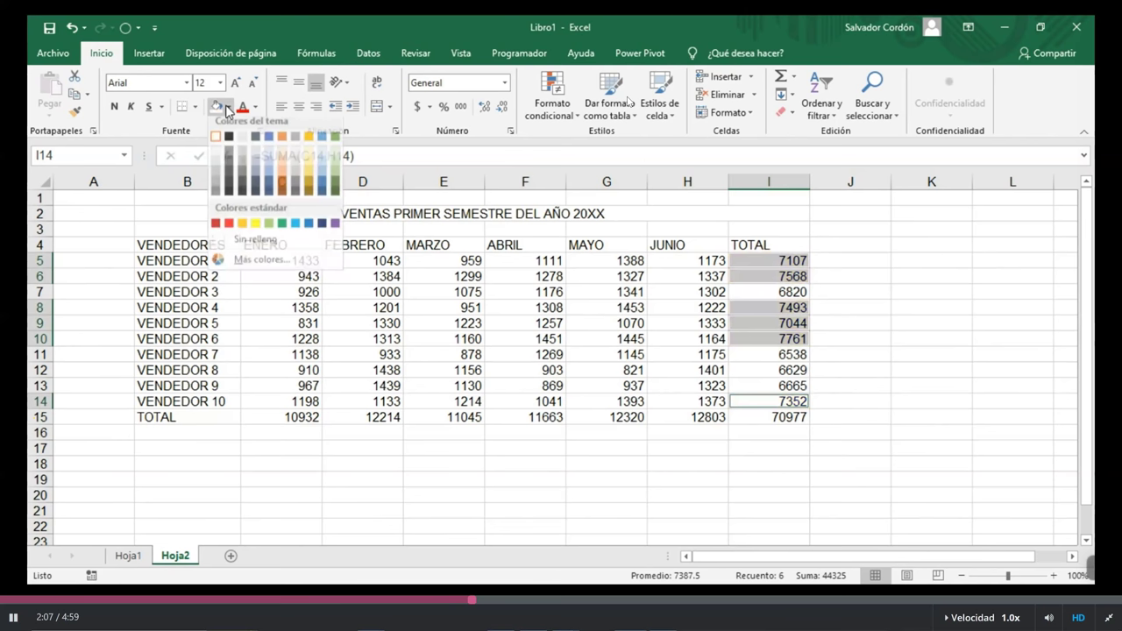
pyautogui.click(216, 156)
pyautogui.click(722, 321)
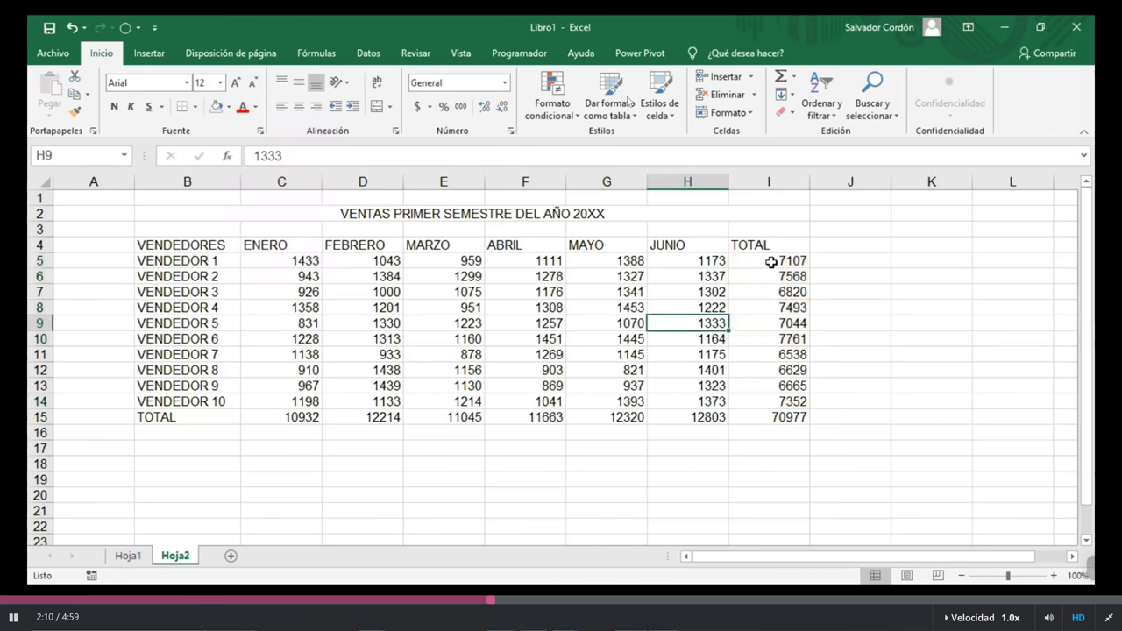
pyautogui.click(771, 262)
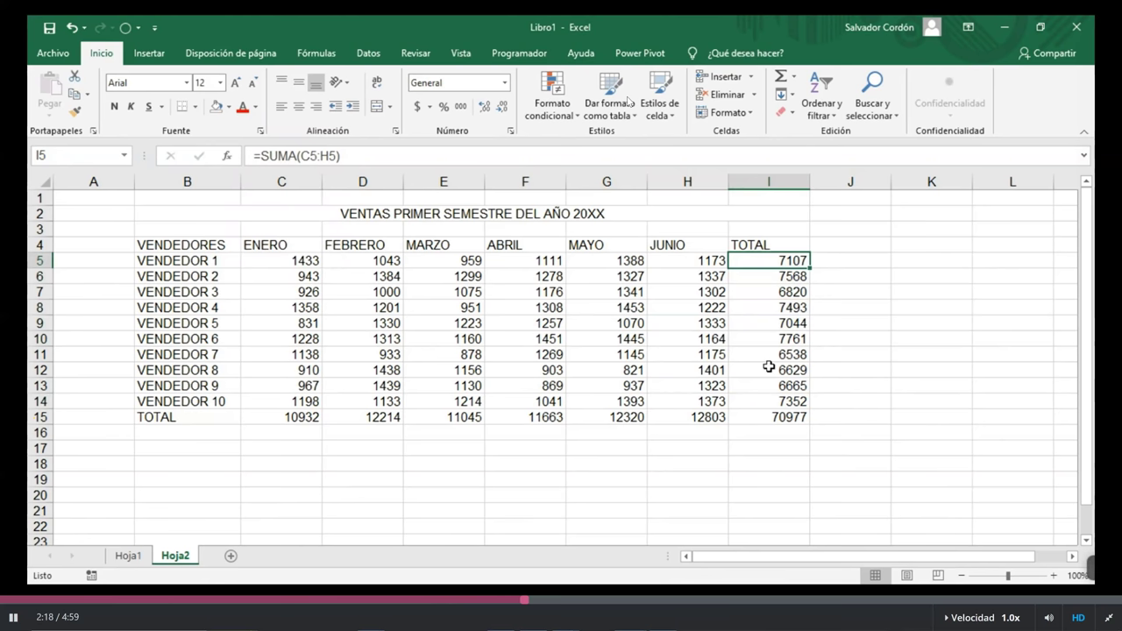
pyautogui.moveTo(794, 307); pyautogui.dragTo(794, 339)
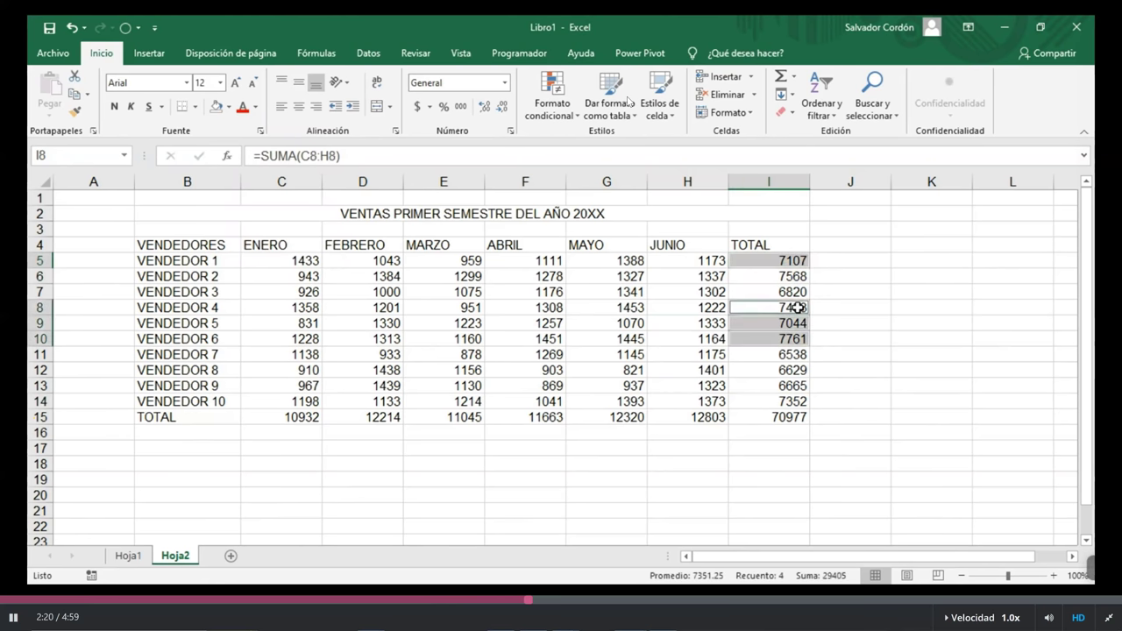
pyautogui.keyDown('ctrl'); pyautogui.click(798, 399); pyautogui.keyUp('ctrl')
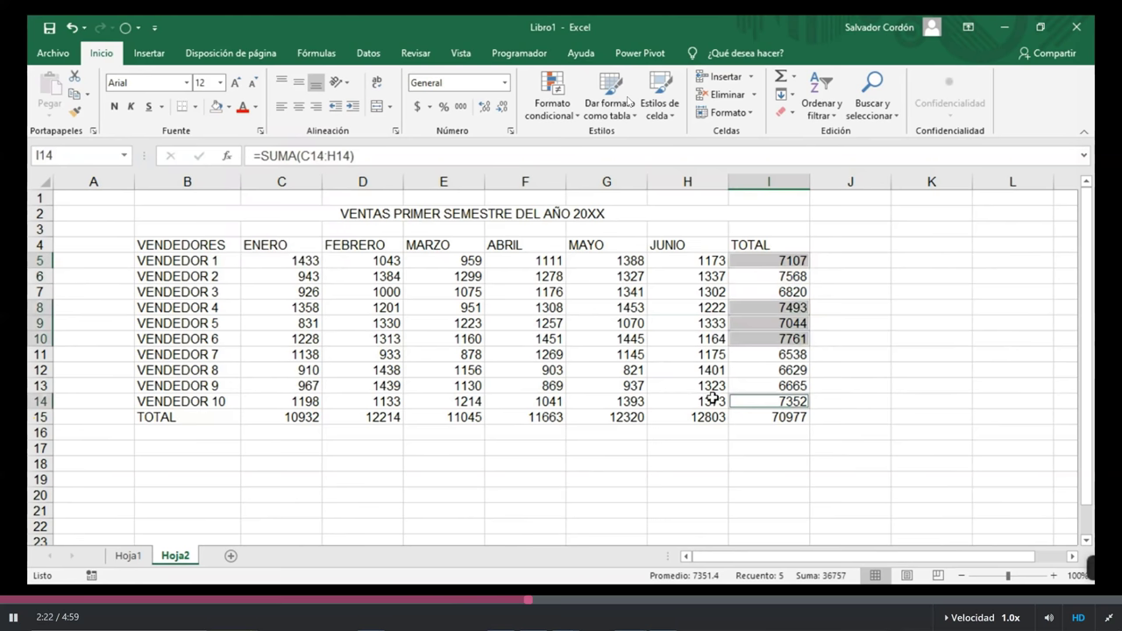
pyautogui.click(229, 106)
pyautogui.click(256, 229)
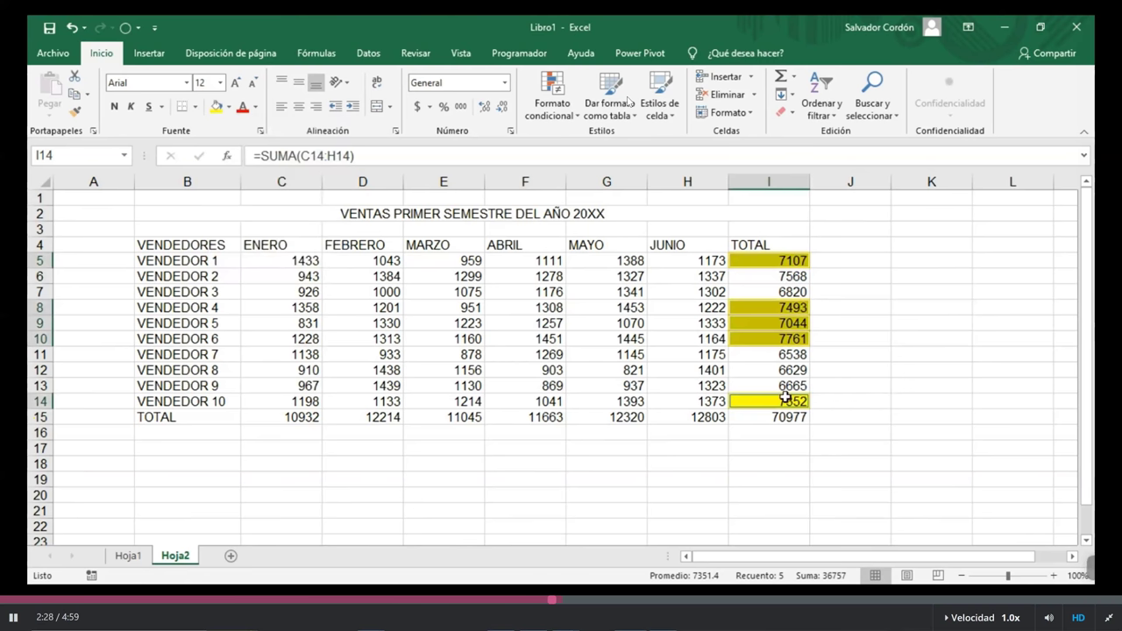
pyautogui.moveTo(785, 276); pyautogui.dragTo(785, 293)
pyautogui.moveTo(786, 354); pyautogui.dragTo(786, 386)
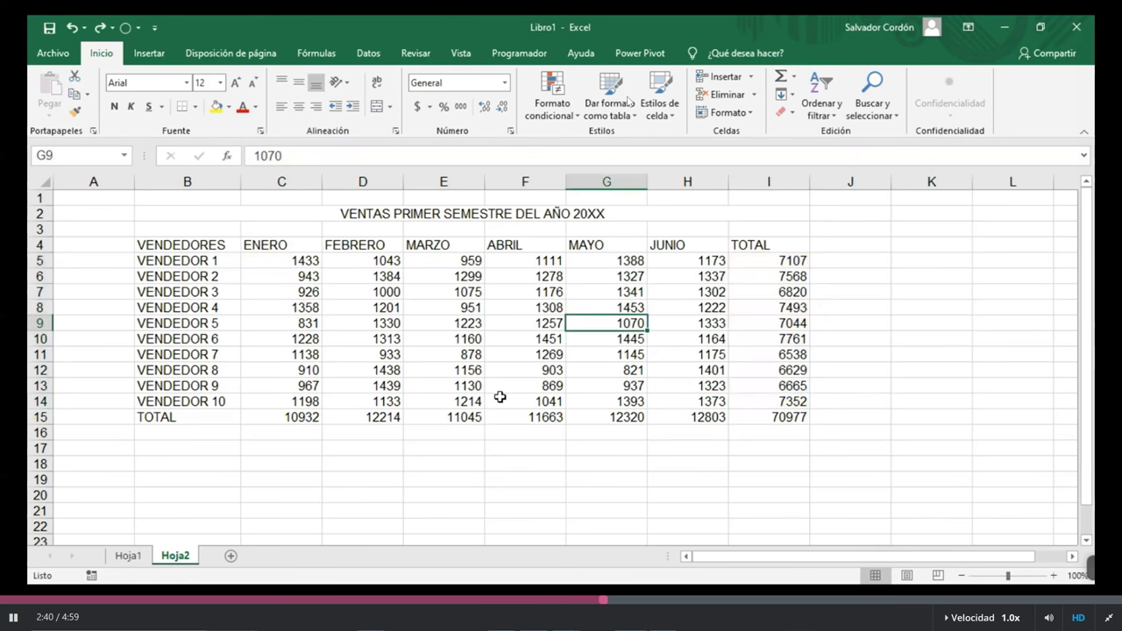
pyautogui.click(227, 261)
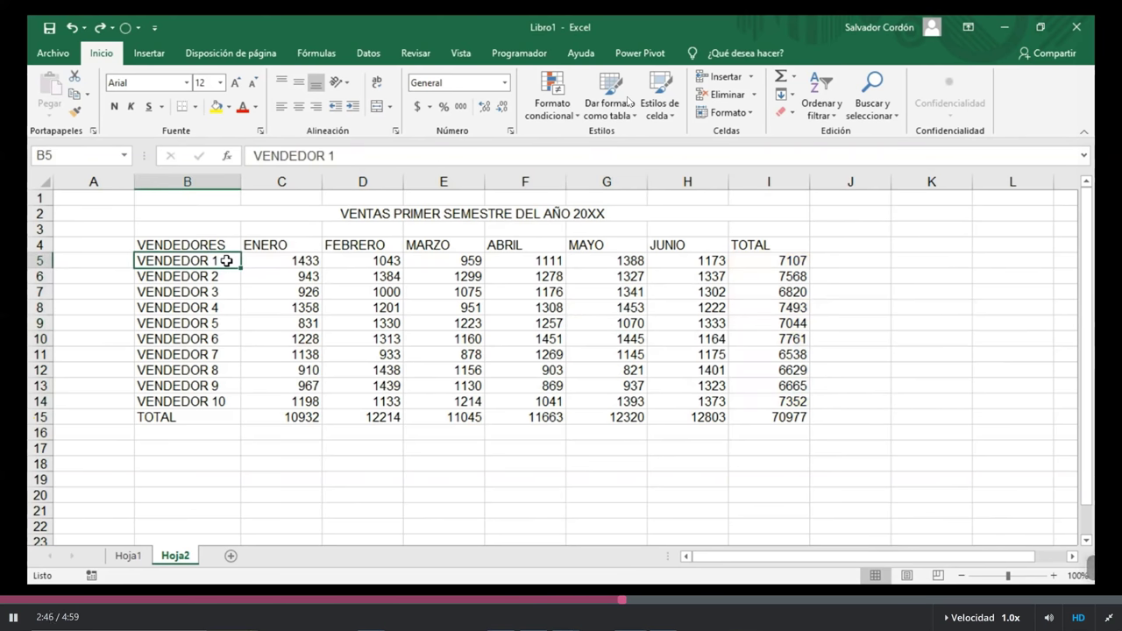
pyautogui.moveTo(226, 261); pyautogui.dragTo(181, 246)
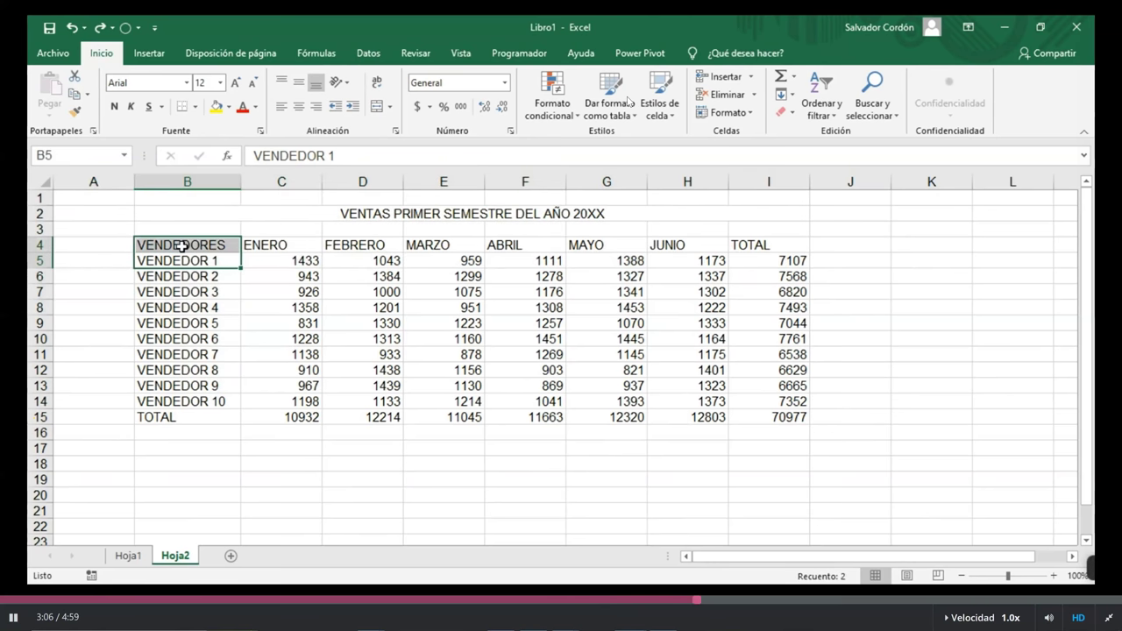
pyautogui.click(291, 311)
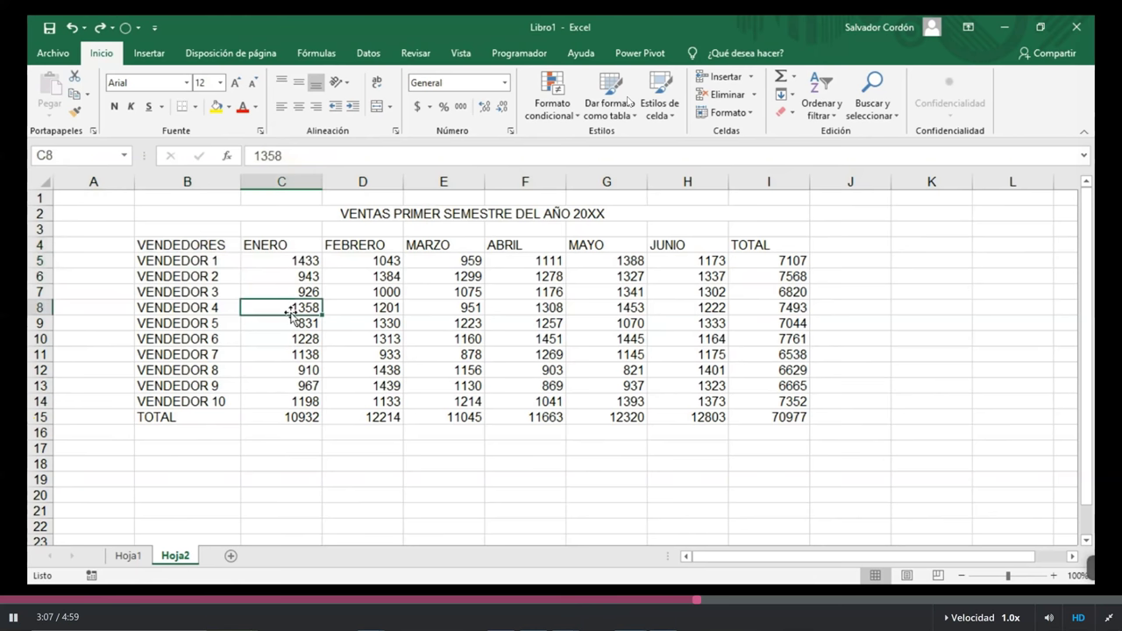
pyautogui.click(357, 371)
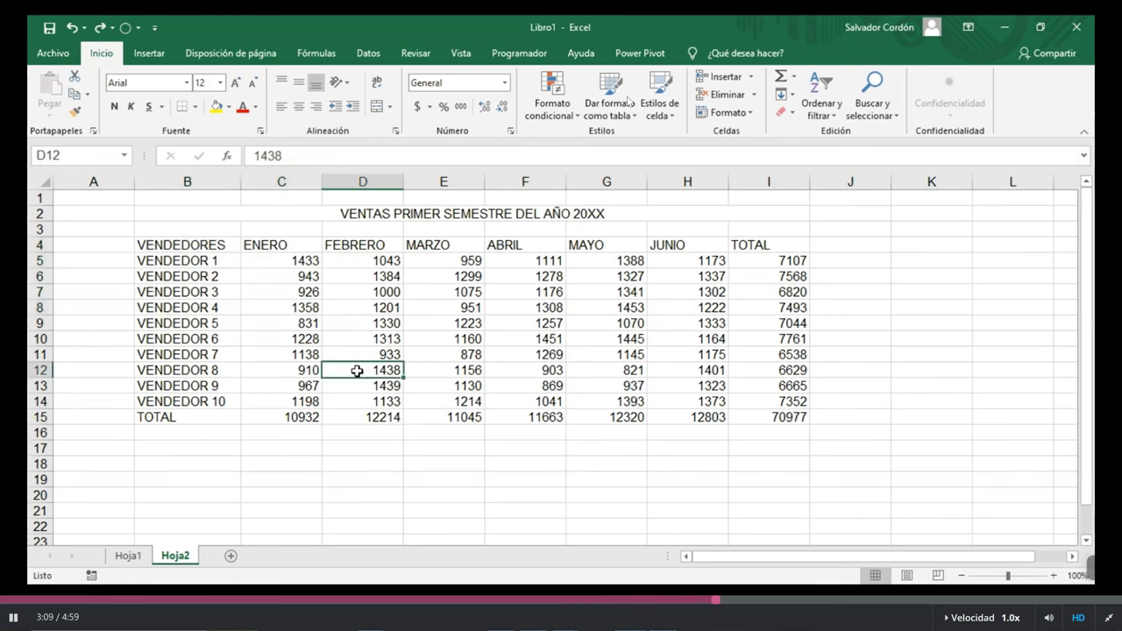
pyautogui.click(202, 246)
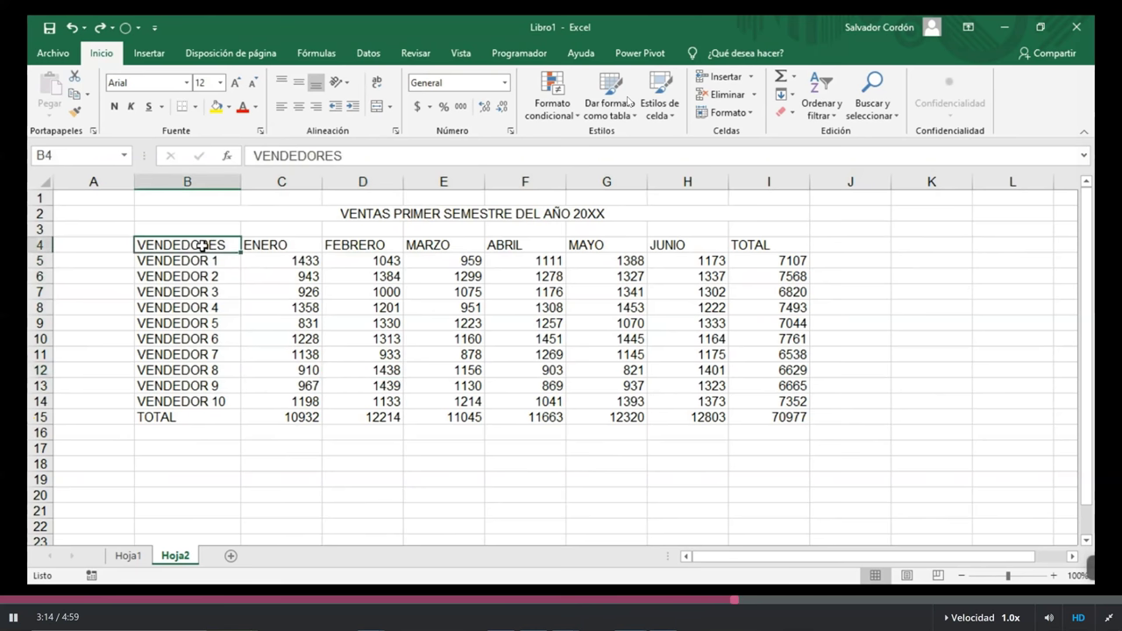
pyautogui.moveTo(202, 245); pyautogui.dragTo(796, 421)
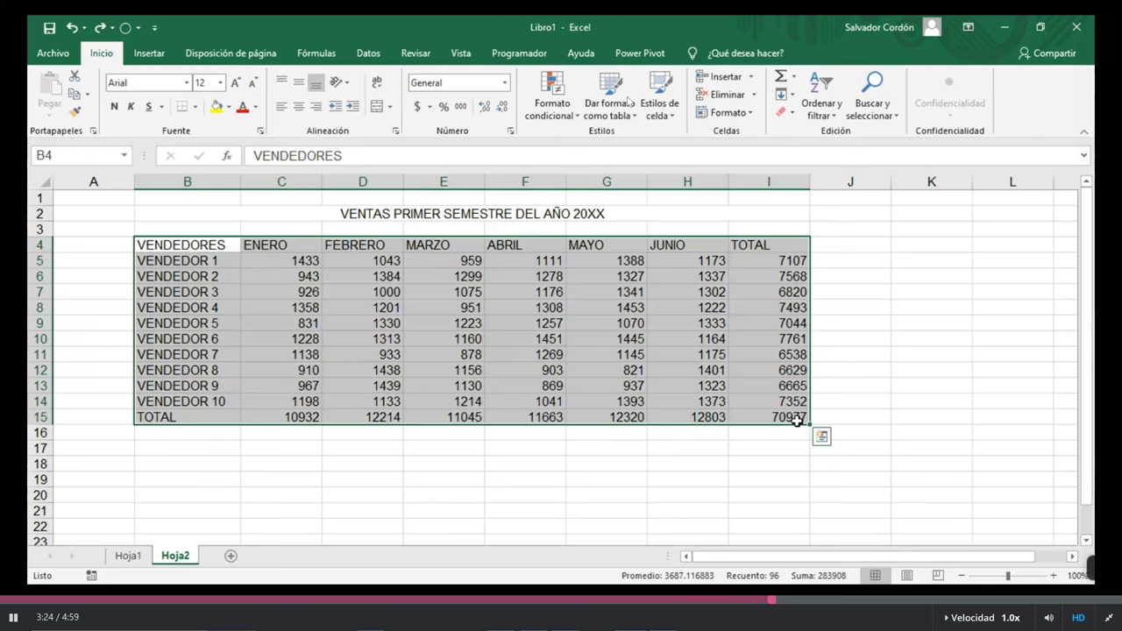
pyautogui.click(209, 249)
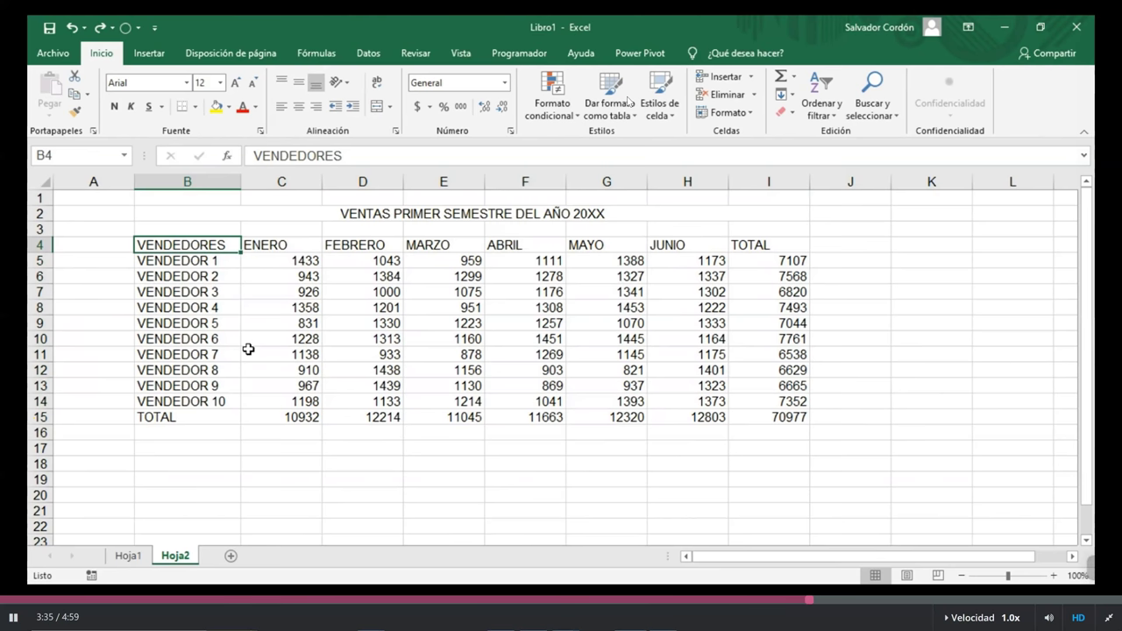
pyautogui.hotkey('ctrl', 'Right')
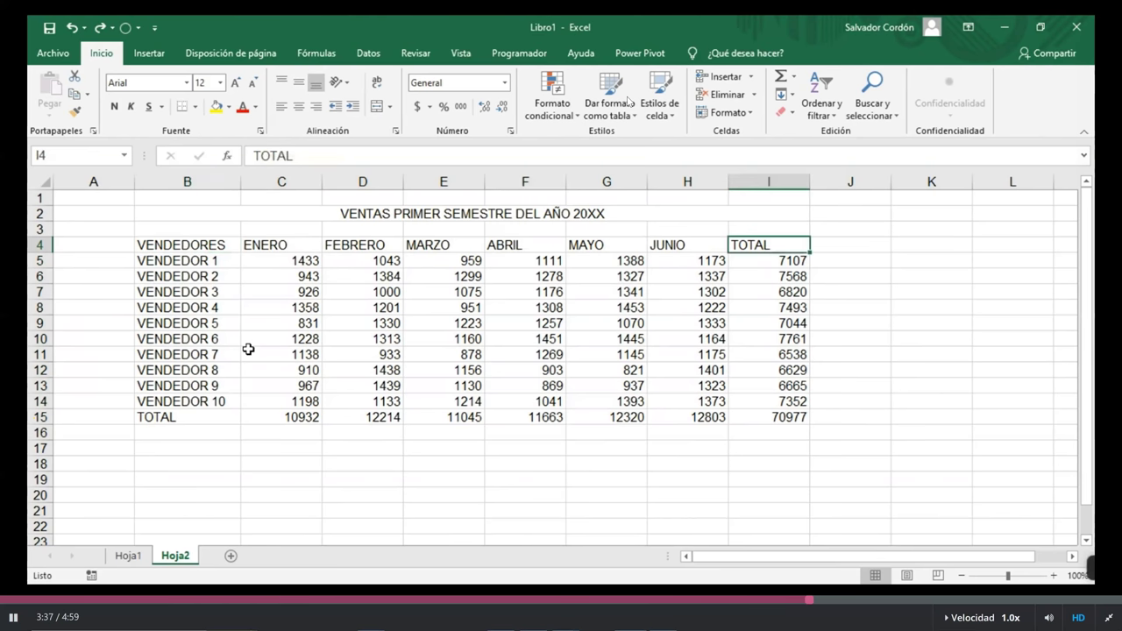
pyautogui.hotkey('ctrl', 'Down')
pyautogui.hotkey('ctrl', 'Left')
pyautogui.hotkey('ctrl', 'Left')
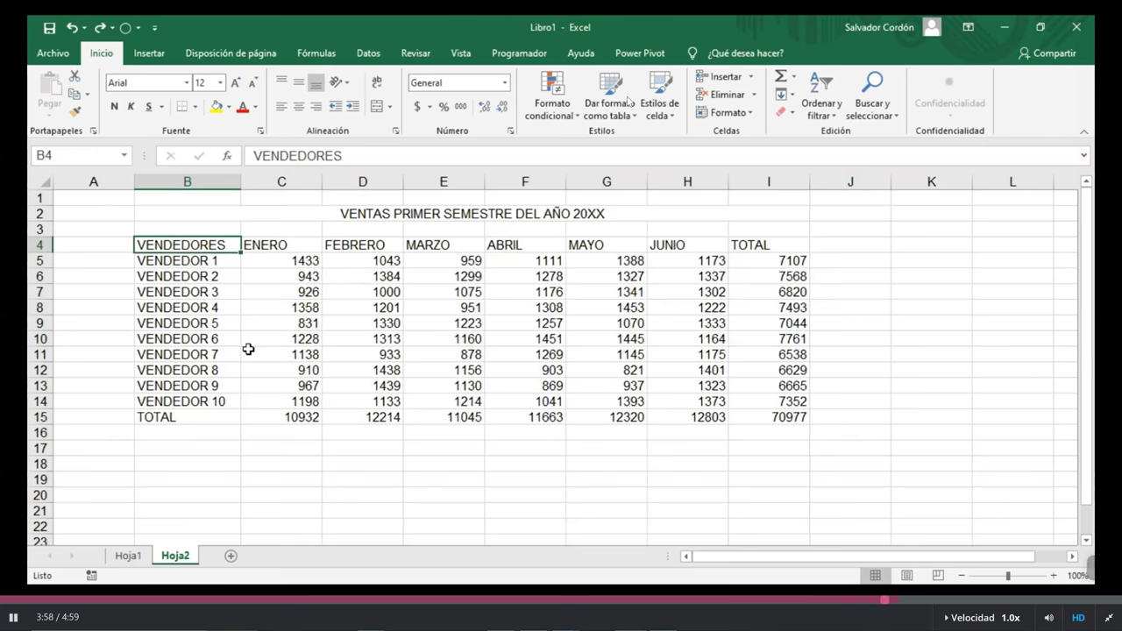
# - Practise shaping a Shift+arrow range from B4, then grab B4:I15 with Ctrl+Shift+arrows
pyautogui.hotkey('shift', 'Right')
pyautogui.hotkey('shift', 'Right')
pyautogui.hotkey('shift', 'Right')
pyautogui.hotkey('shift', 'Right')
pyautogui.hotkey('shift', 'Right')
pyautogui.hotkey('shift', 'Down')
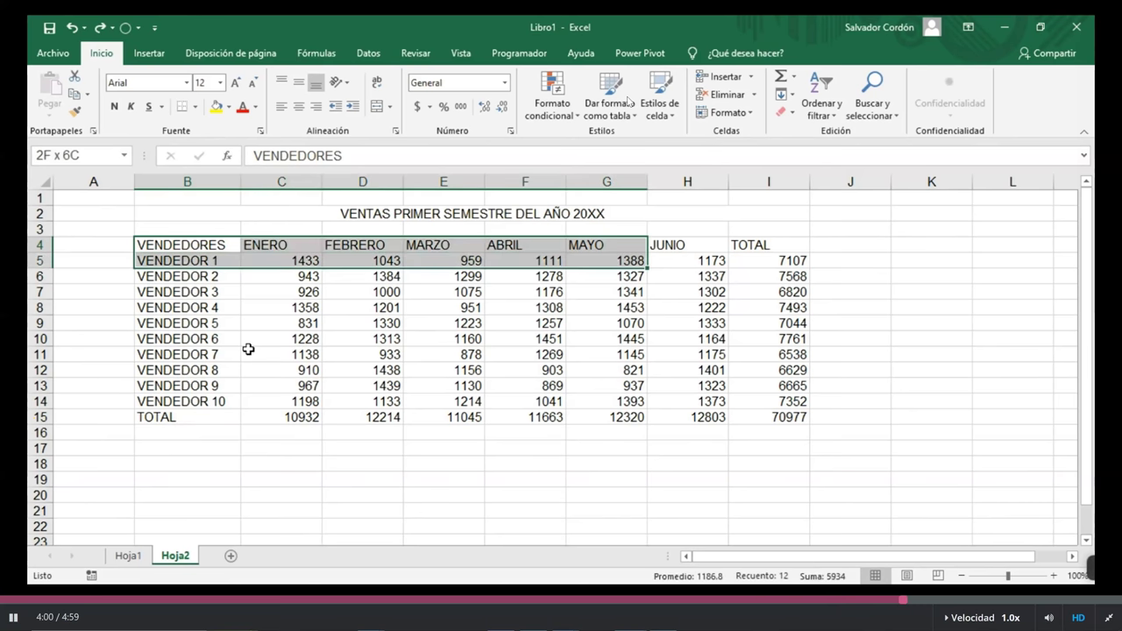
pyautogui.hotkey('shift', 'Down')
pyautogui.hotkey('shift', 'Down')
pyautogui.hotkey('shift', 'Down')
pyautogui.hotkey('shift', 'Down')
pyautogui.hotkey('shift', 'Down')
pyautogui.hotkey('shift', 'Down')
pyautogui.hotkey('shift', 'Down')
pyautogui.hotkey('shift', 'Down')
pyautogui.hotkey('shift', 'Down')
pyautogui.hotkey('shift', 'Down')
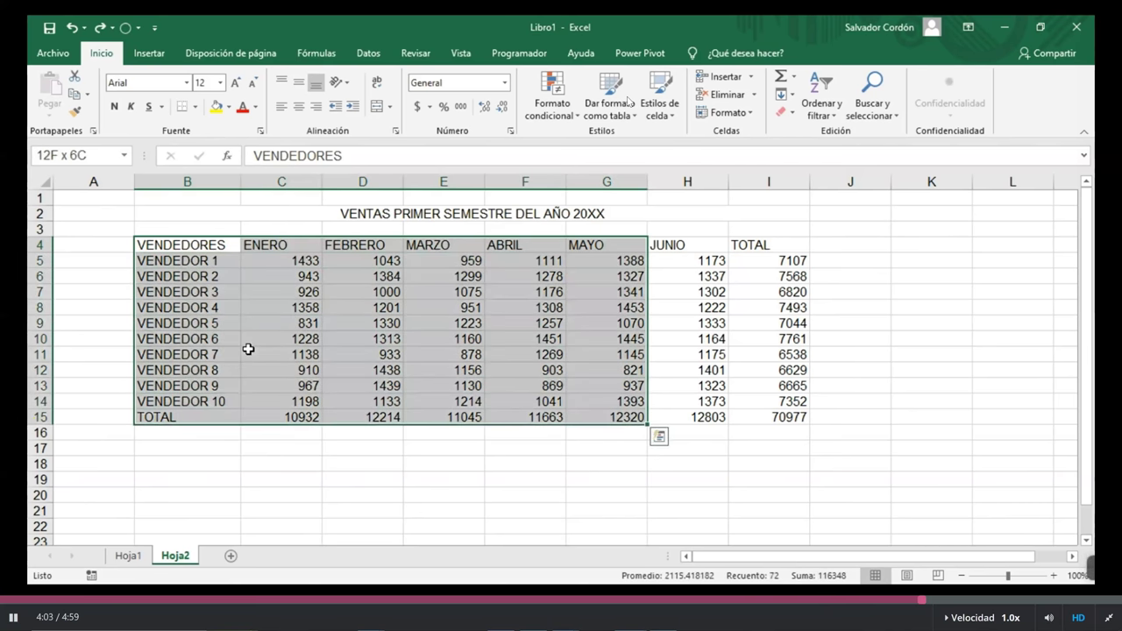
pyautogui.hotkey('shift', 'Up')
pyautogui.hotkey('shift', 'Left')
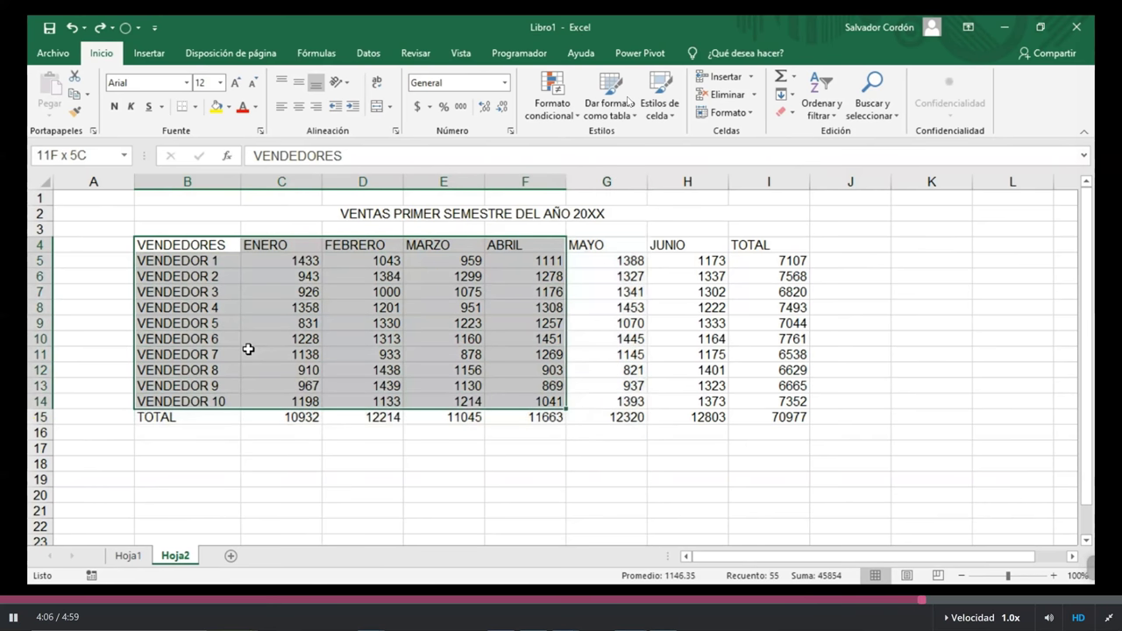
pyautogui.hotkey('shift', 'Left')
pyautogui.hotkey('shift', 'Left')
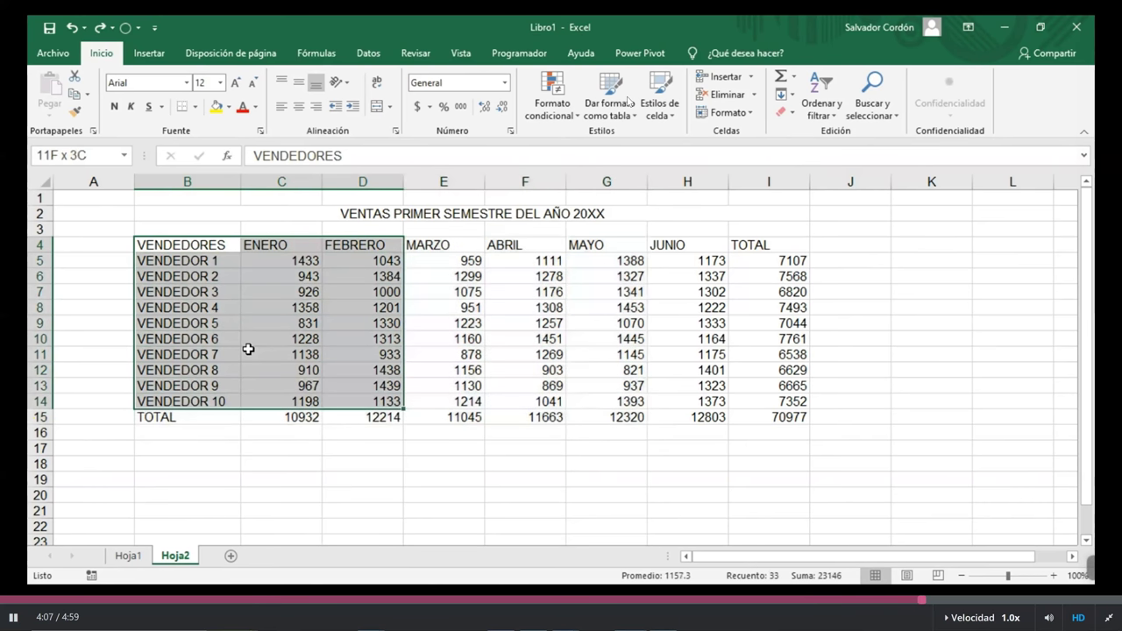
pyautogui.hotkey('shift', 'BackSpace')
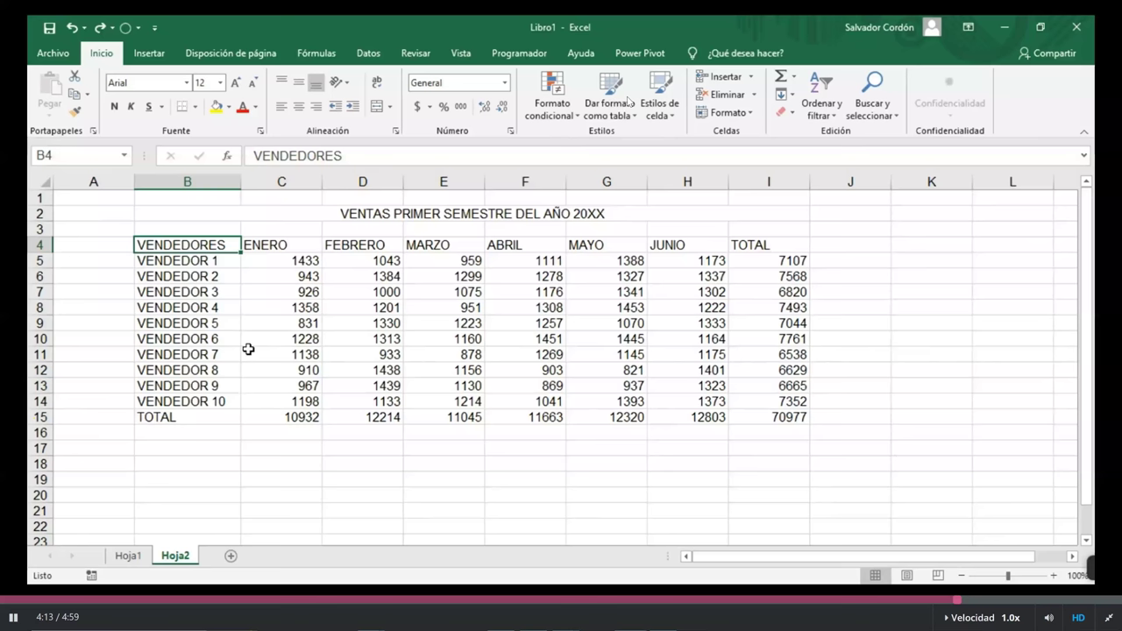
pyautogui.hotkey('ctrl', 'shift', 'Right')
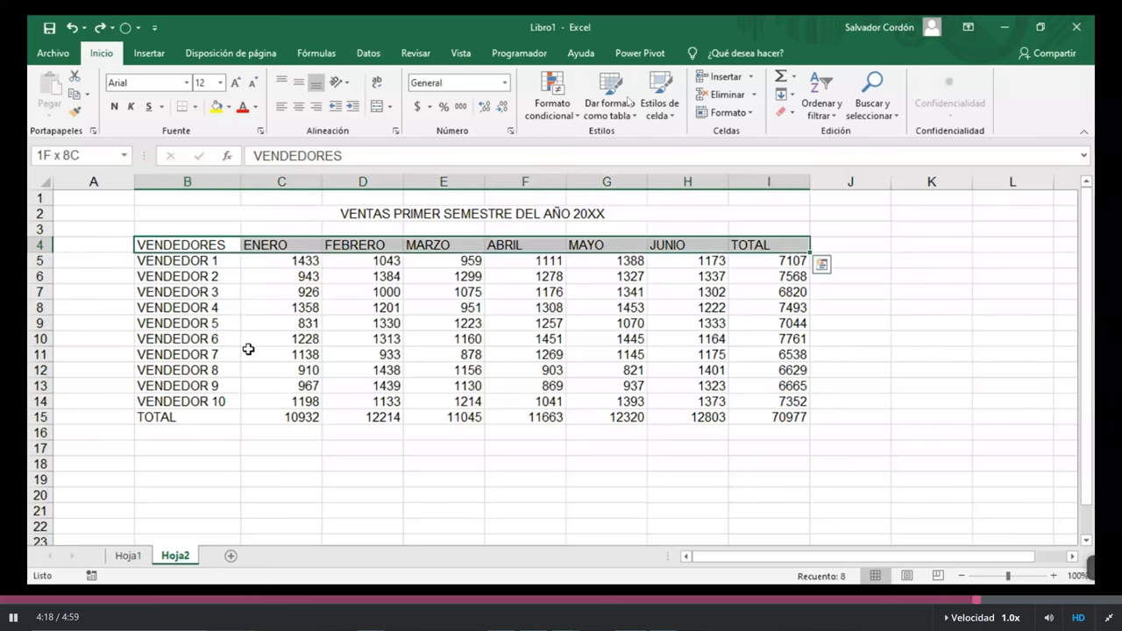
pyautogui.hotkey('ctrl', 'shift', 'Down')
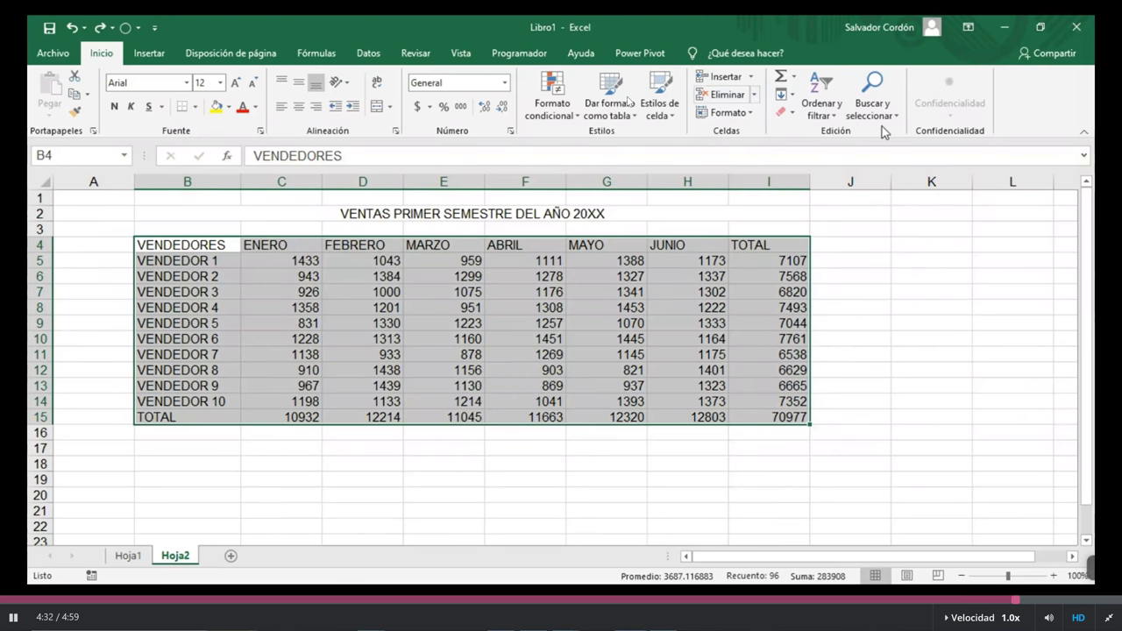
# - Select column J by its header, then row 16 by its header
pyautogui.click(850, 181)
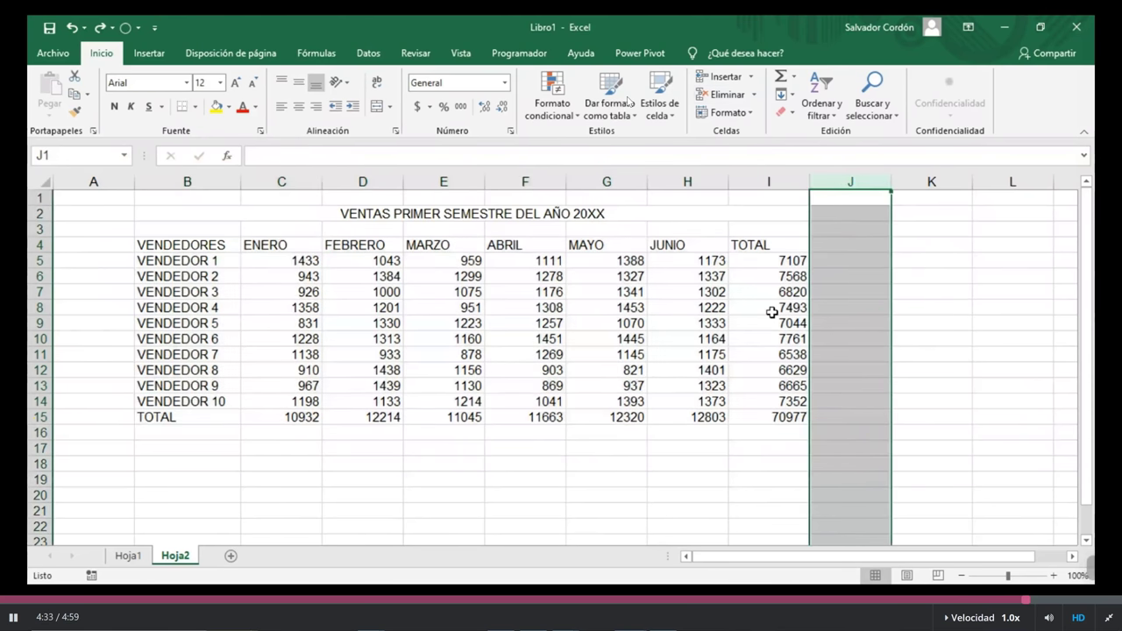
pyautogui.click(39, 432)
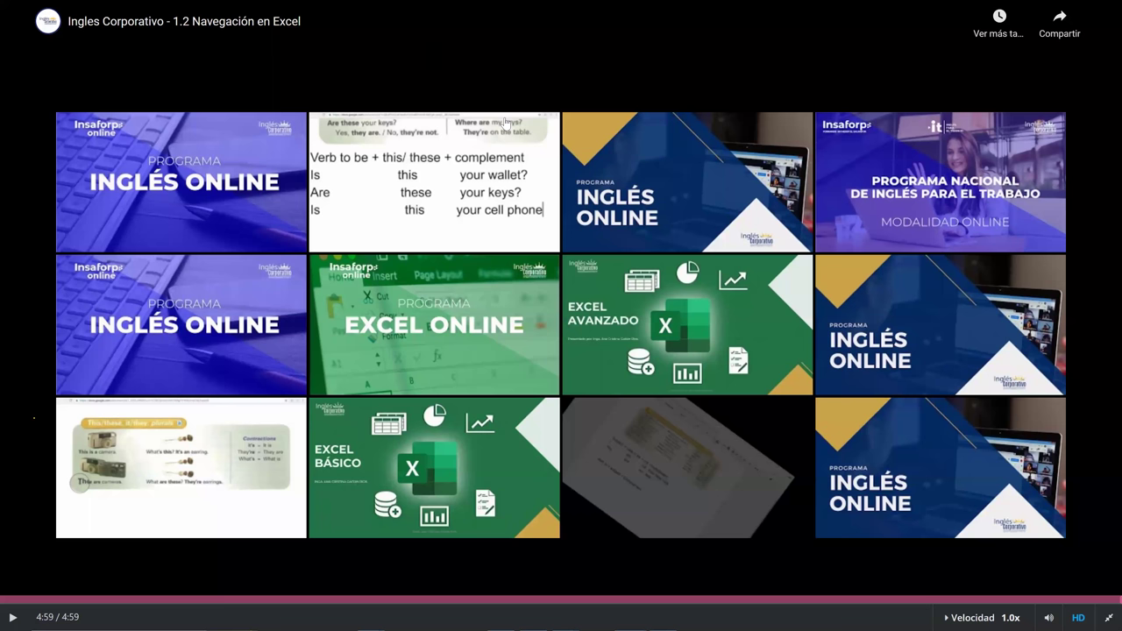
# - Exit the finished video's full screen and switch, via Función_Indirecto_1, to '1.3 Formatos propios y personalizados'
pyautogui.moveTo(505, 124)
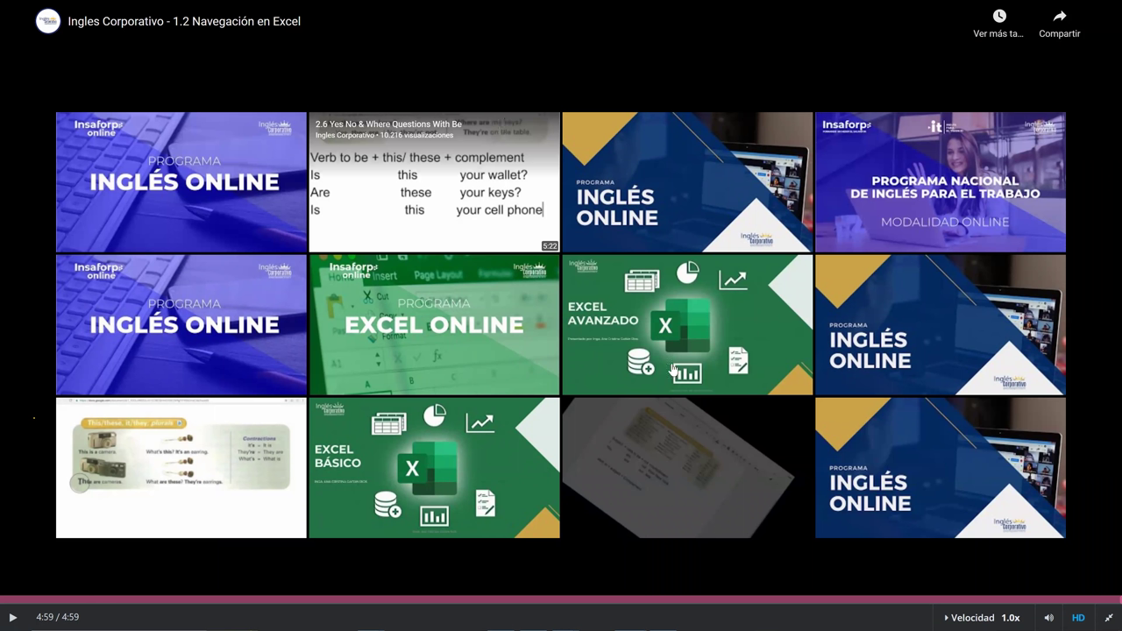
pyautogui.press('Escape')
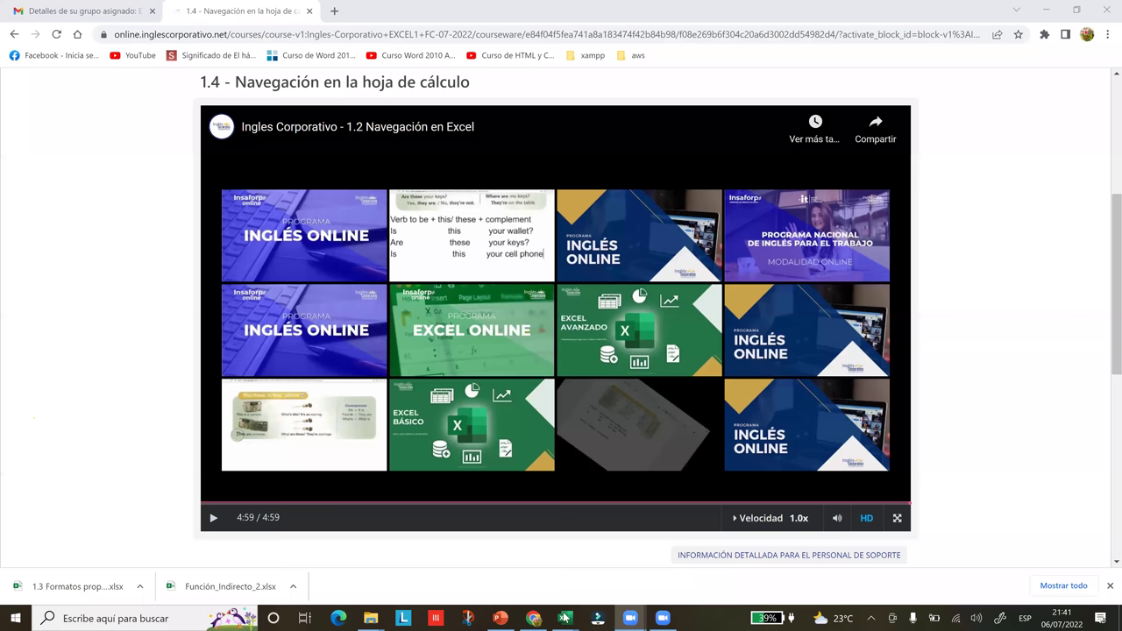
pyautogui.moveTo(565, 618)
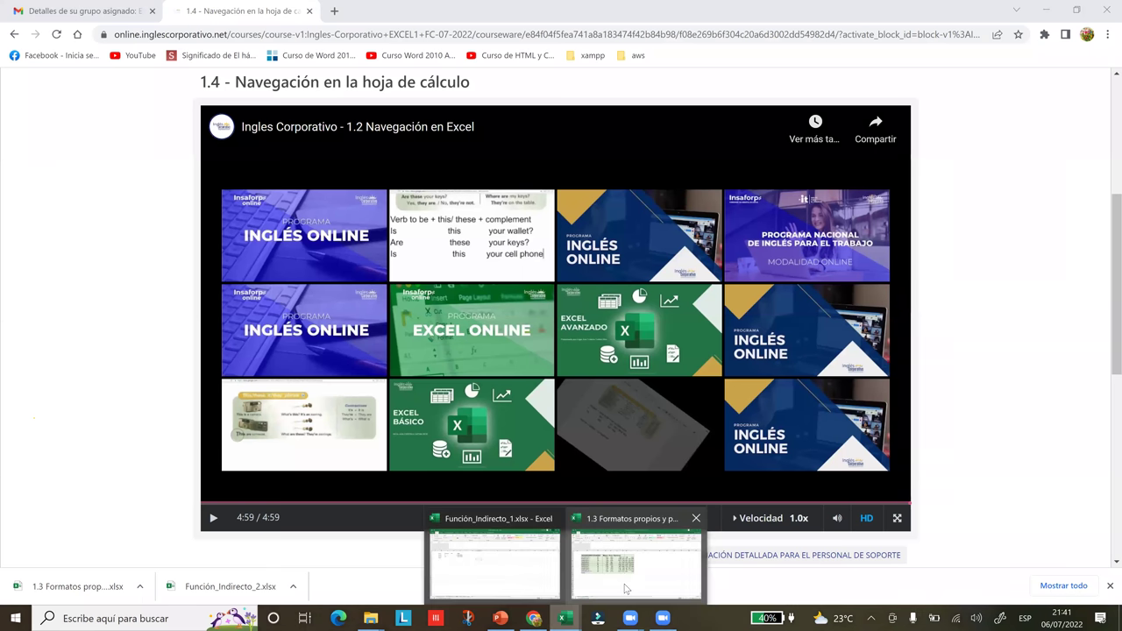
pyautogui.click(496, 563)
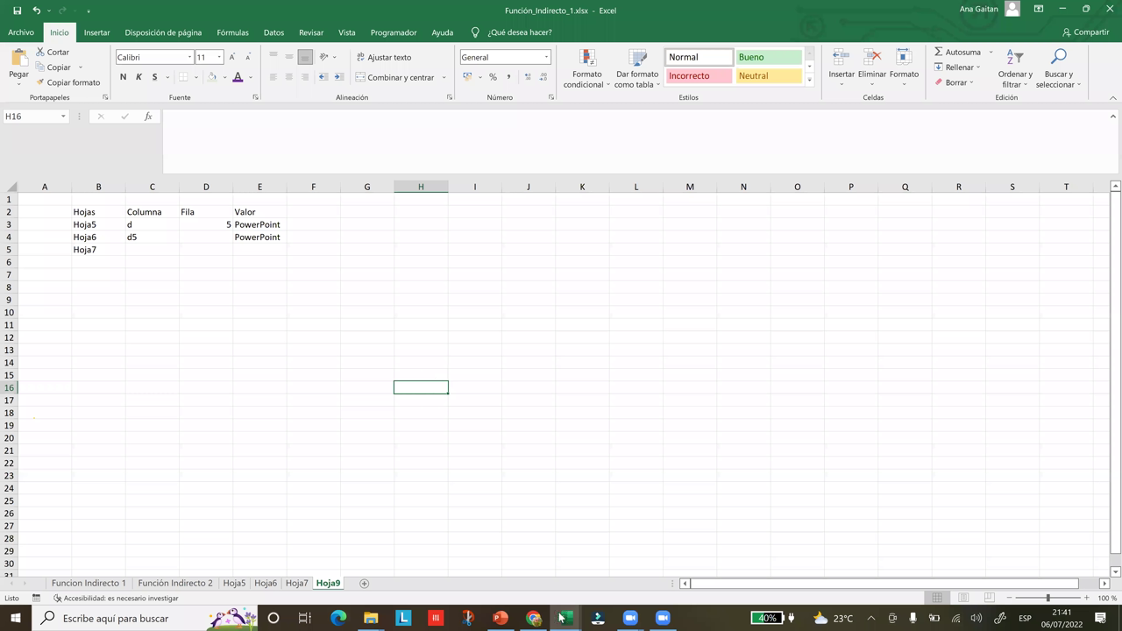
pyautogui.moveTo(565, 618)
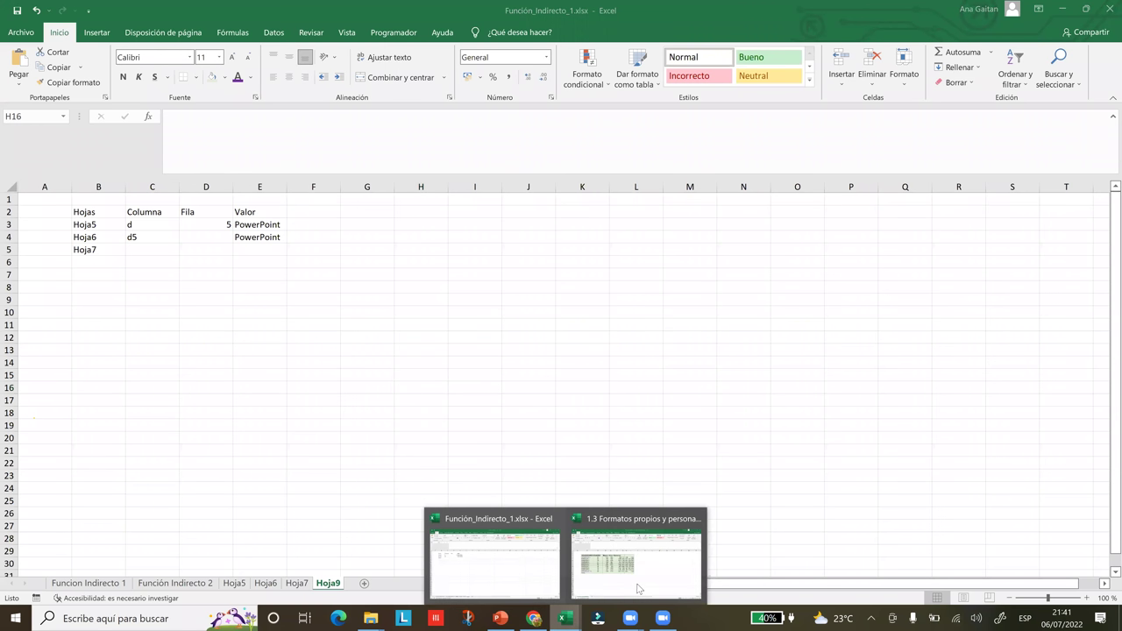
pyautogui.click(639, 589)
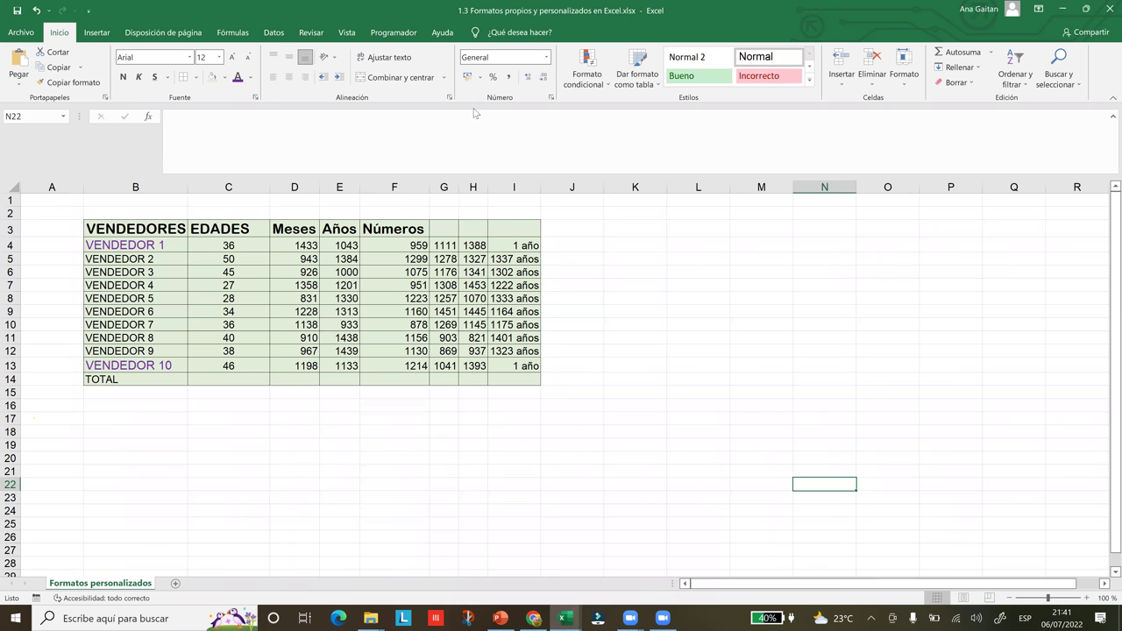
pyautogui.press('Left')
pyautogui.press('Left')
pyautogui.press('Left')
pyautogui.press('Left')
pyautogui.press('Up')
pyautogui.press('Up')
pyautogui.press('Up')
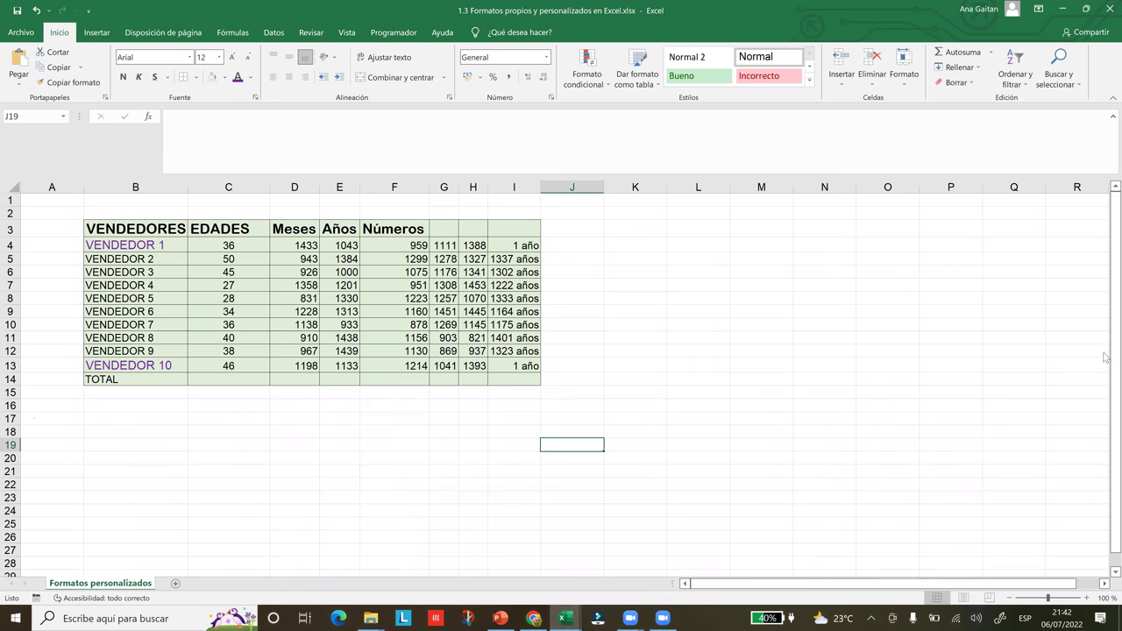
pyautogui.moveTo(1104, 356); pyautogui.dragTo(1105, 372)
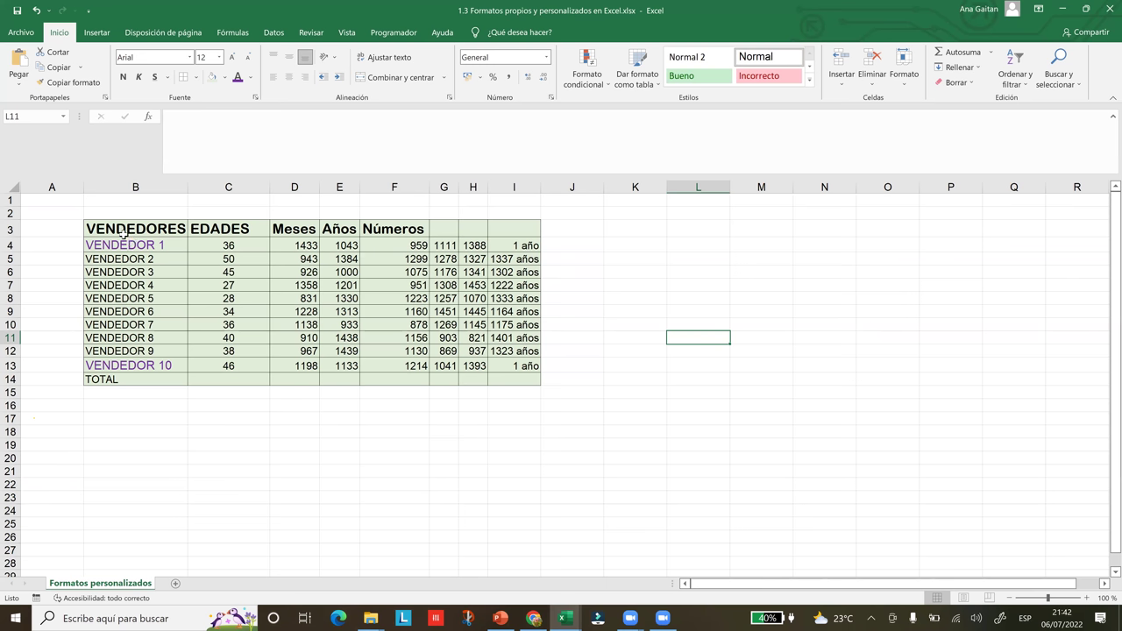
pyautogui.click(123, 233)
pyautogui.moveTo(238, 228); pyautogui.dragTo(244, 363)
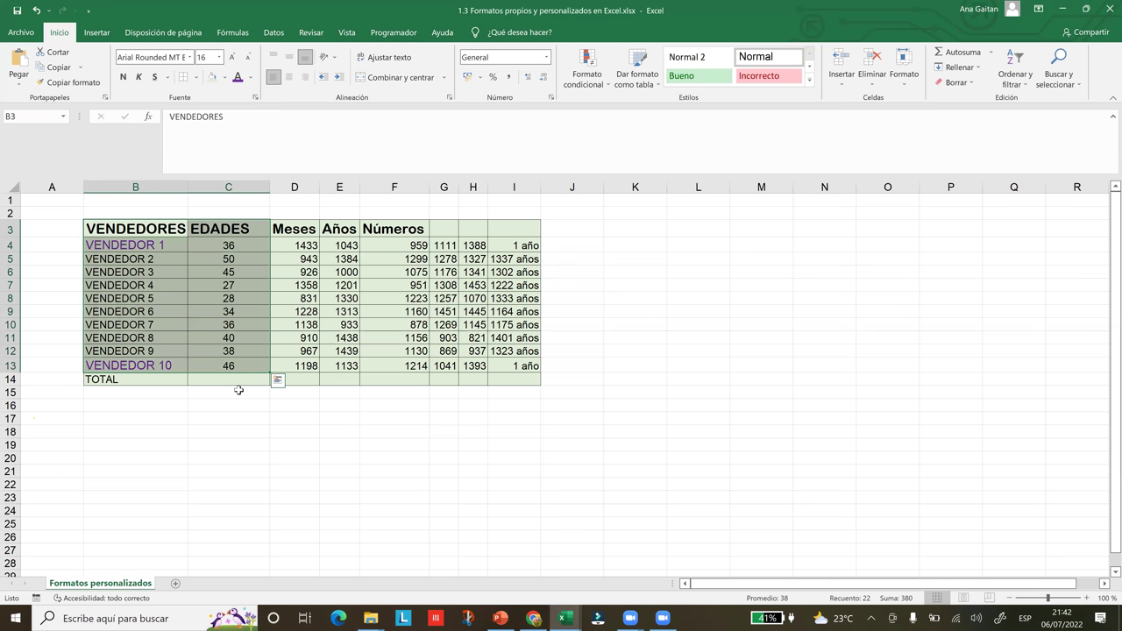
pyautogui.click(238, 390)
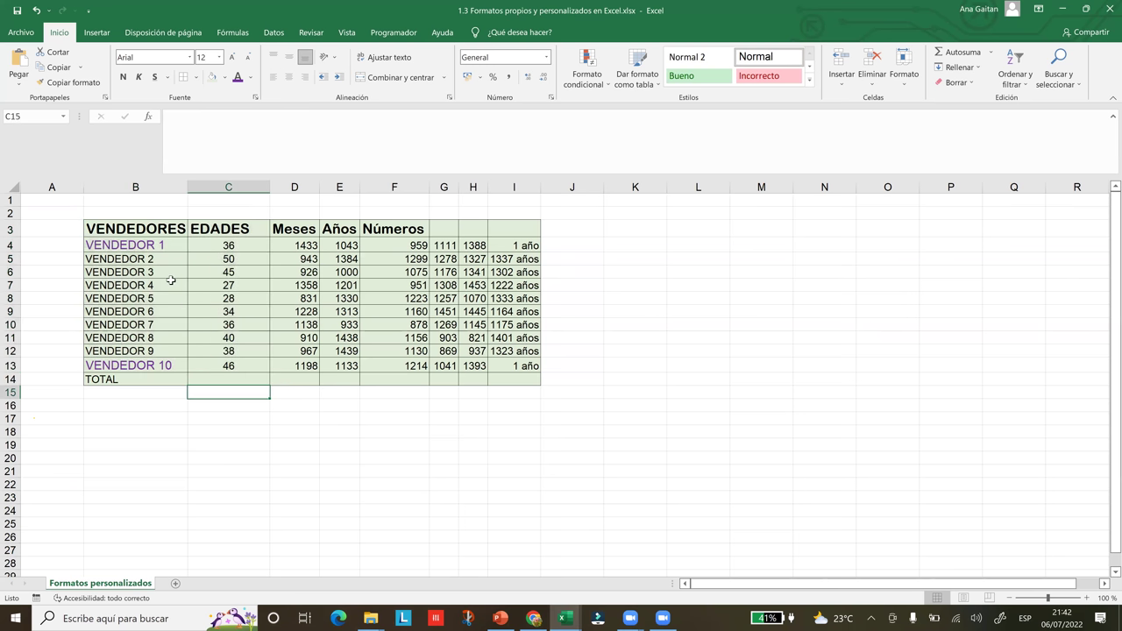
pyautogui.click(142, 232)
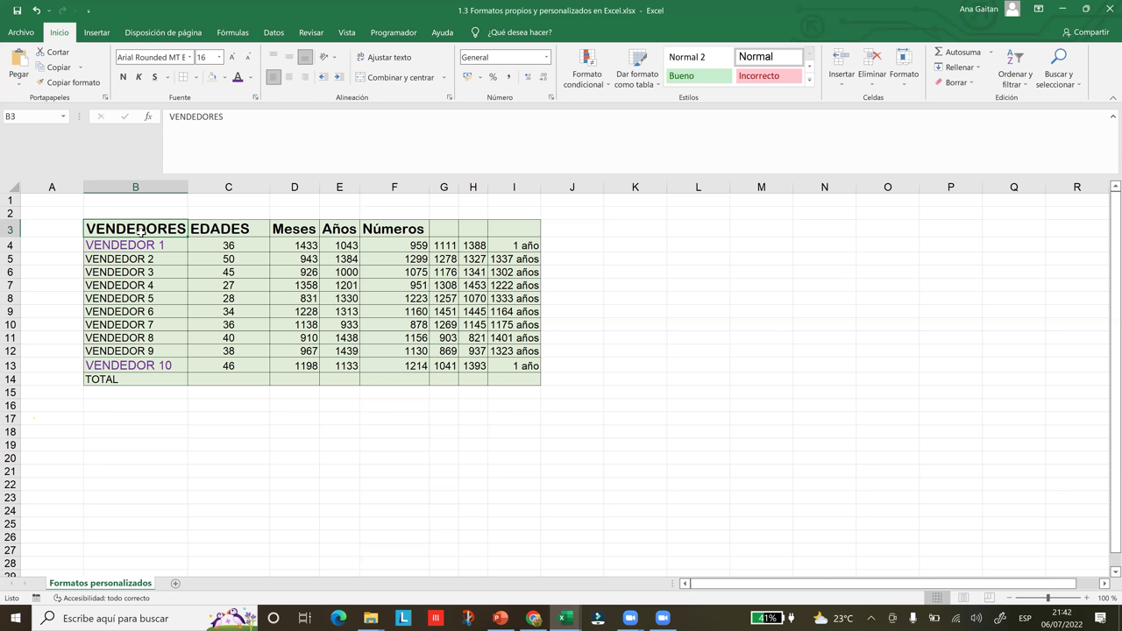
pyautogui.hotkey('shift', 'Right')
pyautogui.hotkey('shift', 'Down')
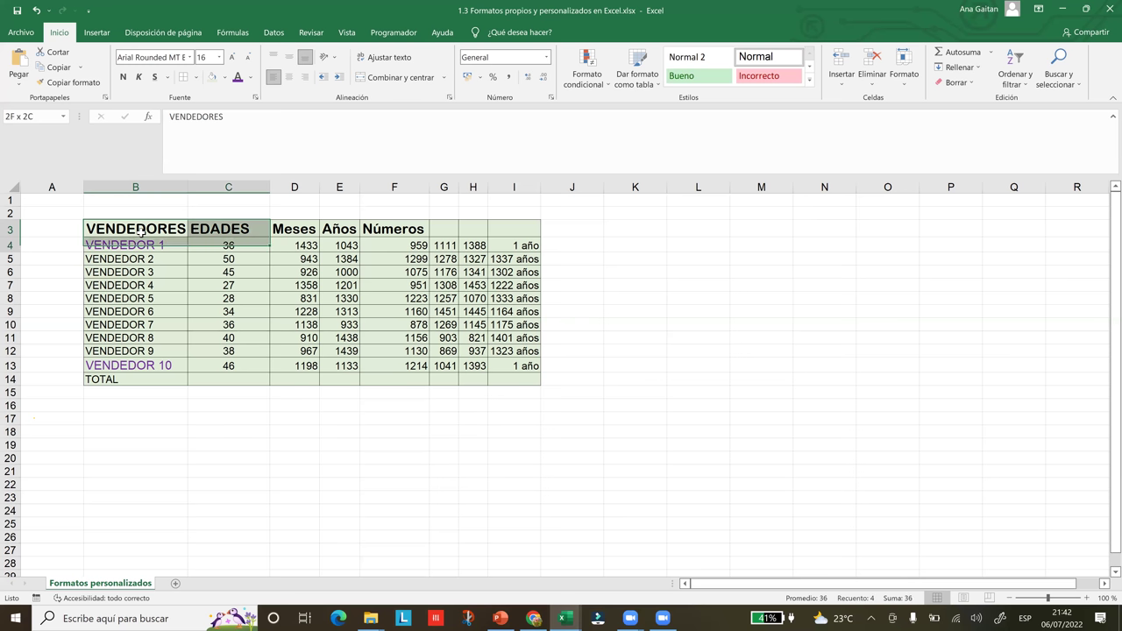
pyautogui.hotkey('shift', 'Down')
pyautogui.hotkey('shift', 'Down')
pyautogui.hotkey('shift', 'Down')
pyautogui.hotkey('shift', 'Down')
pyautogui.hotkey('shift', 'Down')
pyautogui.hotkey('shift', 'Down')
pyautogui.hotkey('shift', 'Down')
pyautogui.hotkey('shift', 'Down')
pyautogui.hotkey('shift', 'Down')
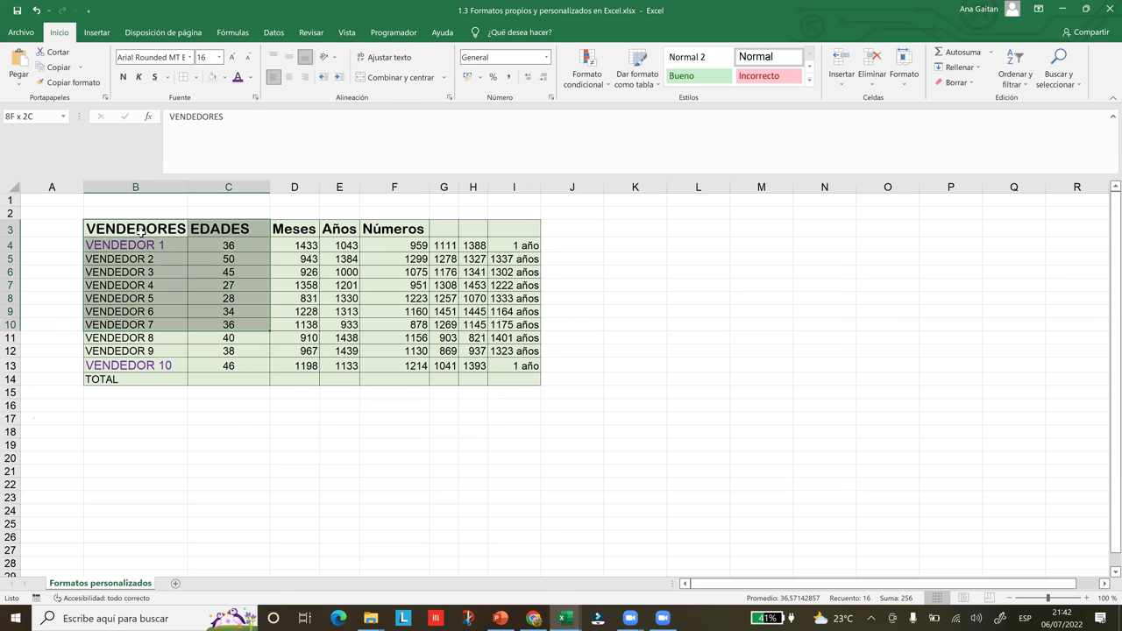
pyautogui.hotkey('shift', 'Down')
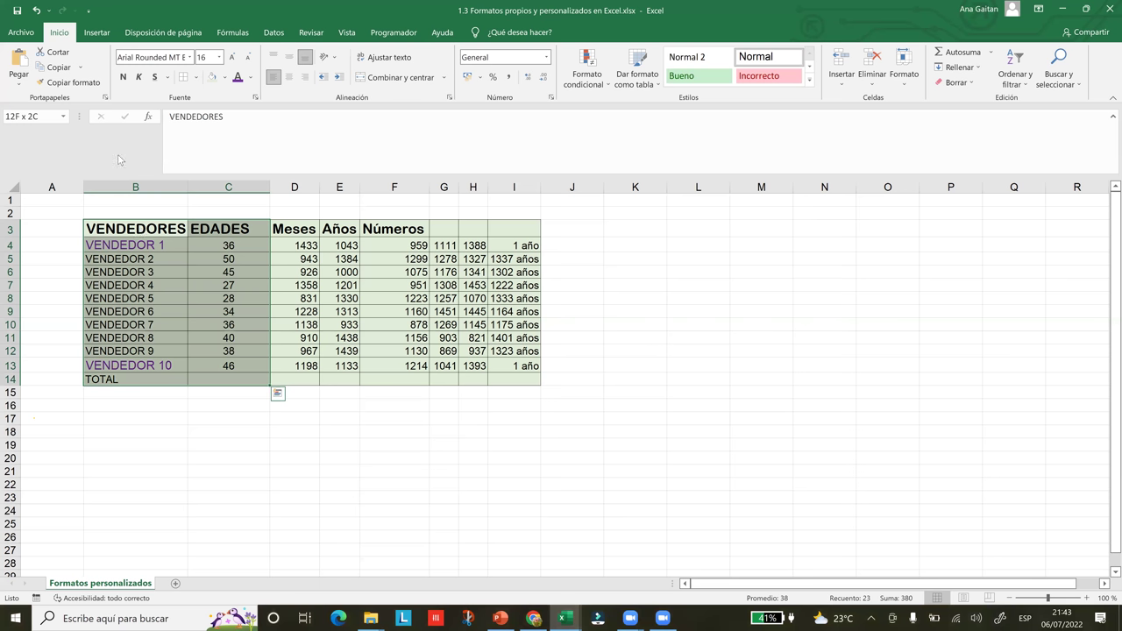
pyautogui.click(182, 331)
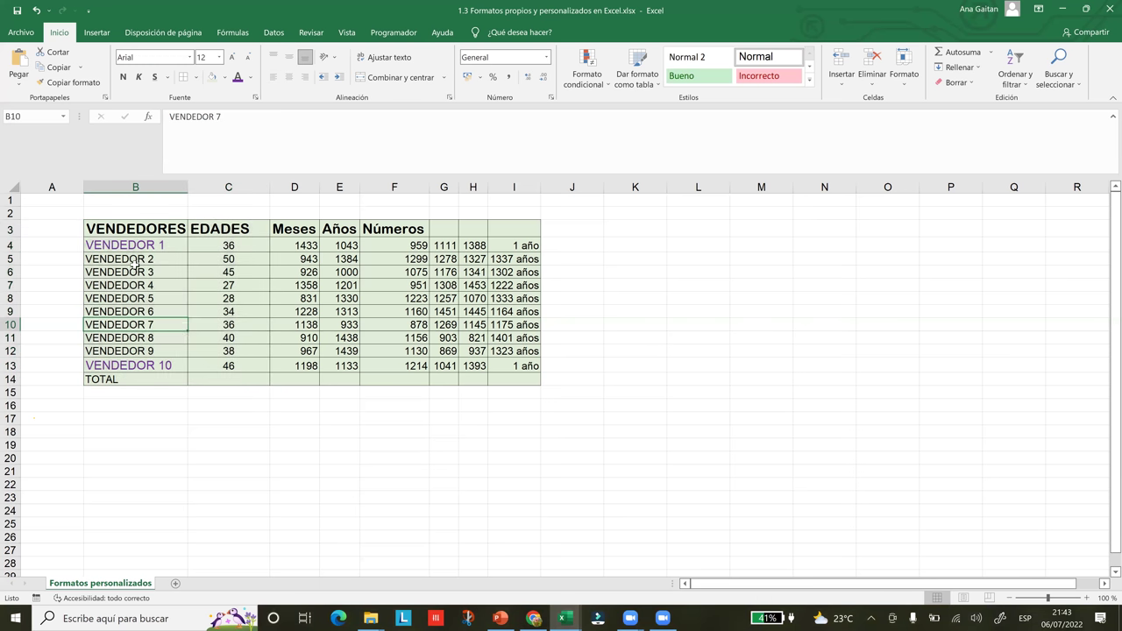
pyautogui.click(124, 246)
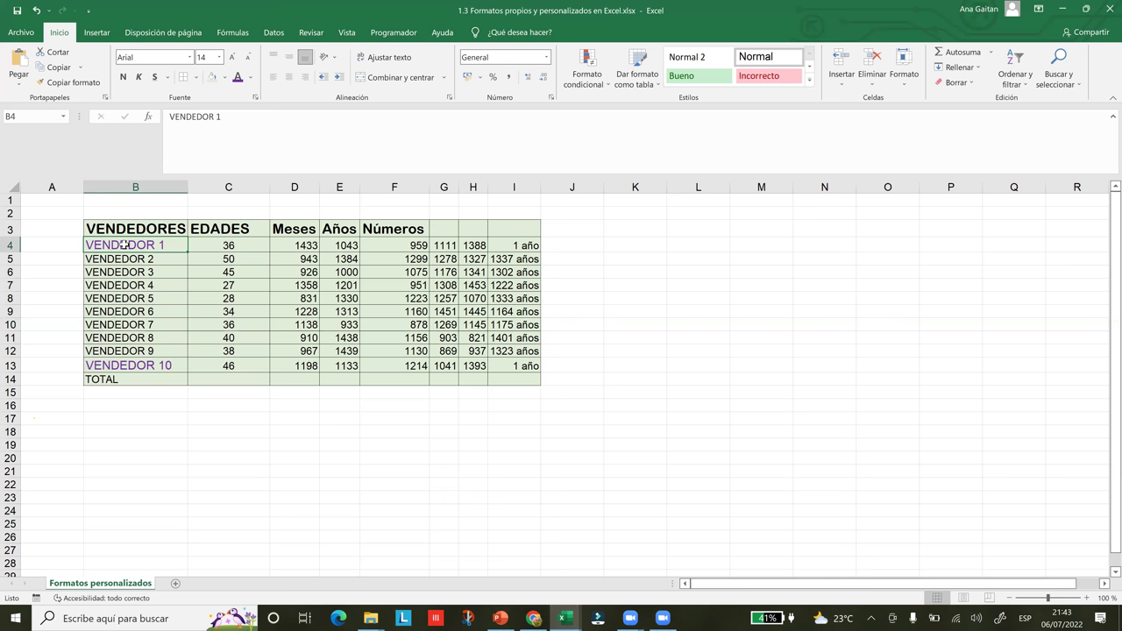
pyautogui.hotkey('ctrl', 'Right')
pyautogui.hotkey('ctrl', 'Right')
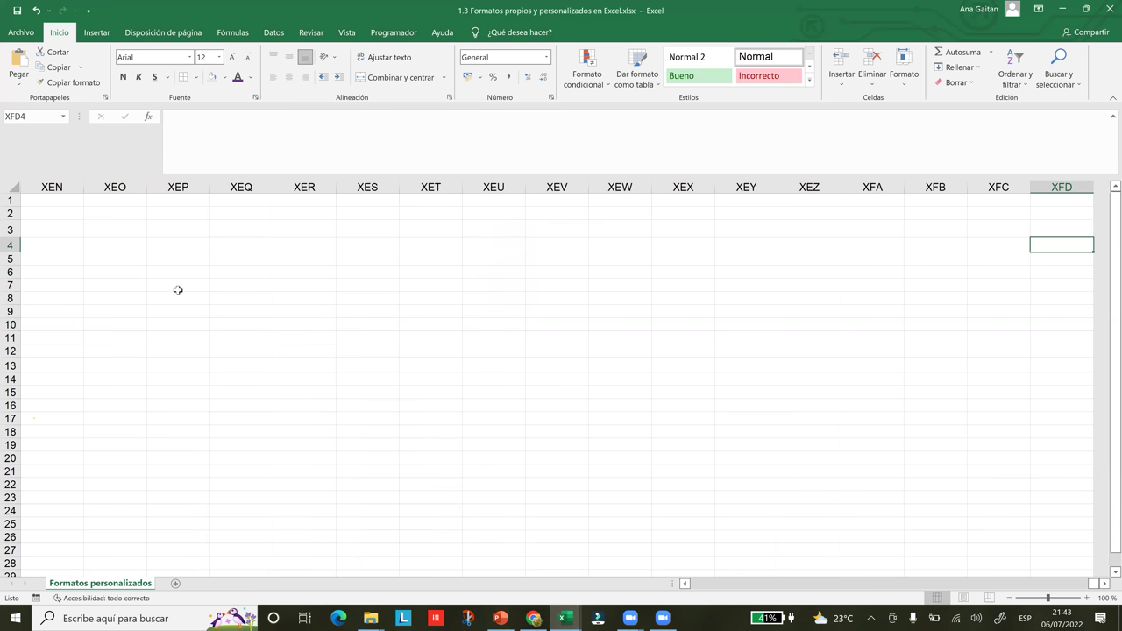
pyautogui.hotkey('ctrl', 'Left')
pyautogui.hotkey('ctrl', 'Left')
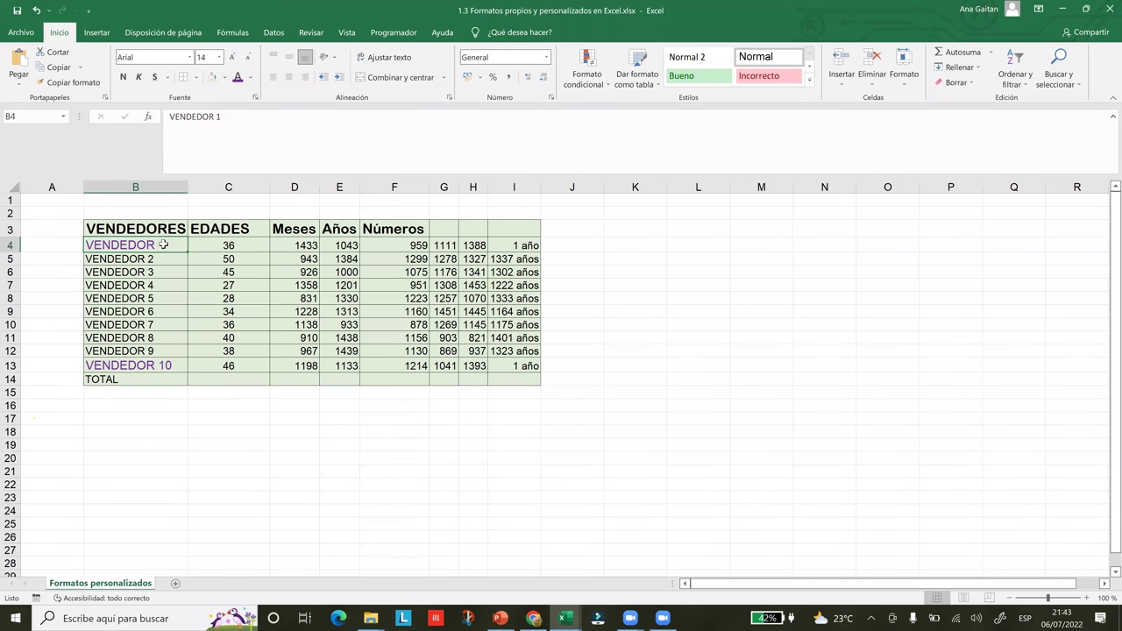
pyautogui.hotkey('shift', 'Right')
pyautogui.hotkey('ctrl', 'shift', 'Down')
# - Copy B4:C13 with the right-click Copiar command, then add sheet Hoja1 with the + button
pyautogui.rightClick(129, 268)
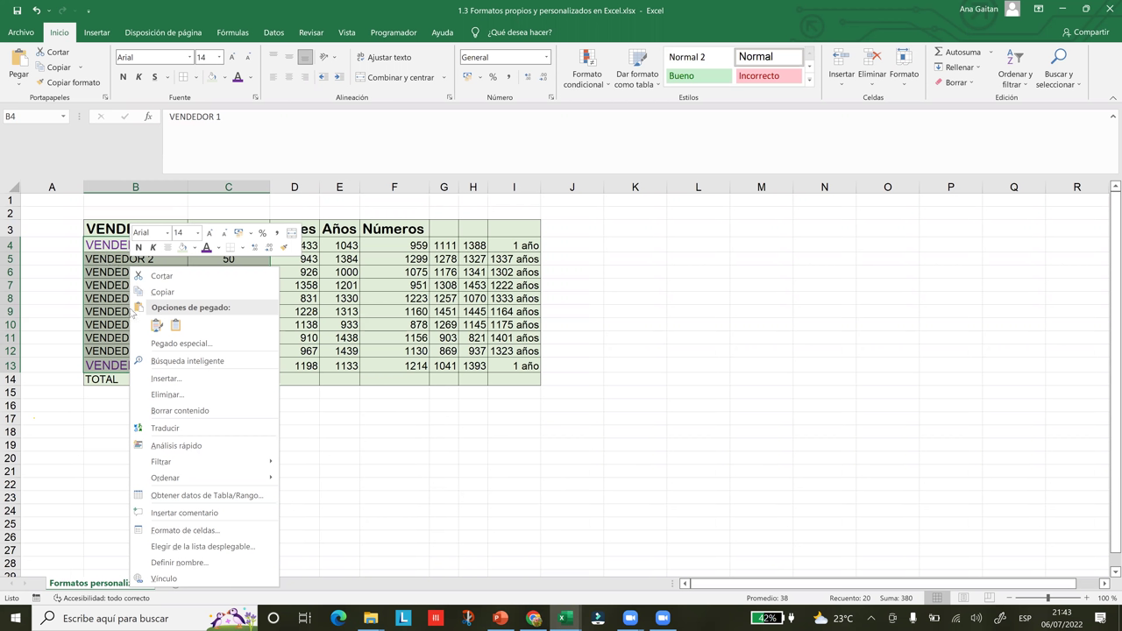
pyautogui.click(154, 326)
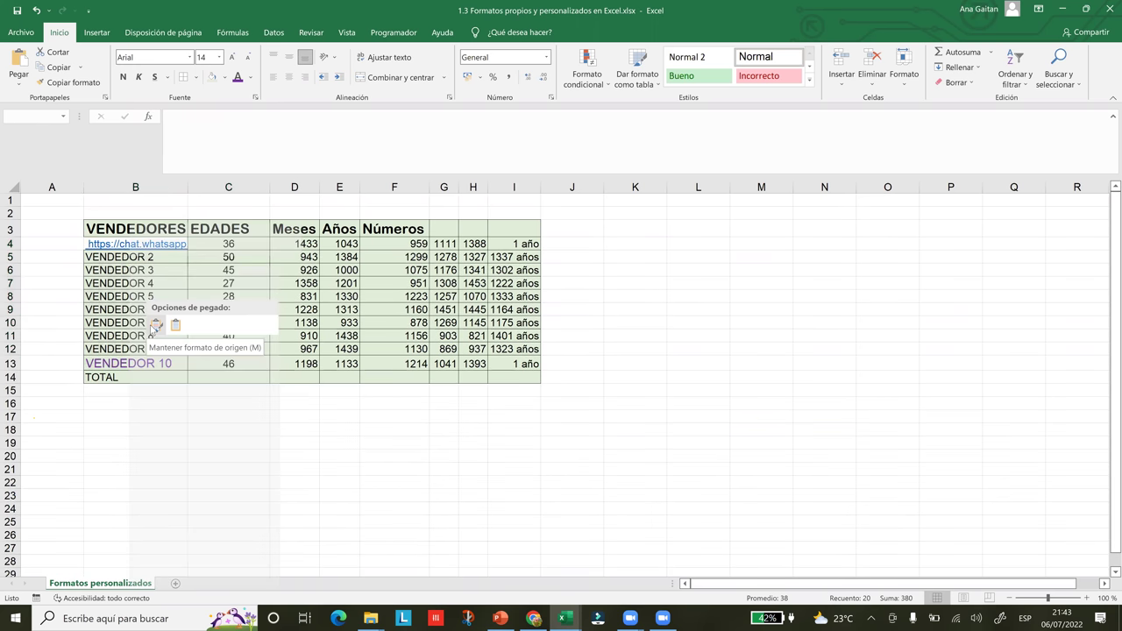
pyautogui.rightClick(128, 256)
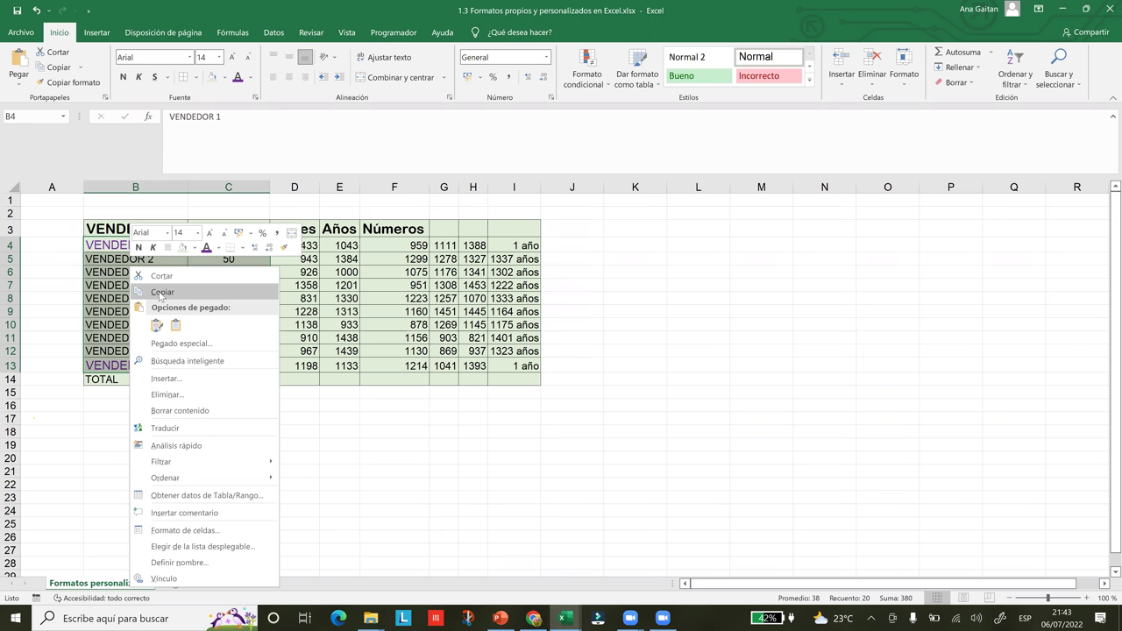
pyautogui.click(162, 293)
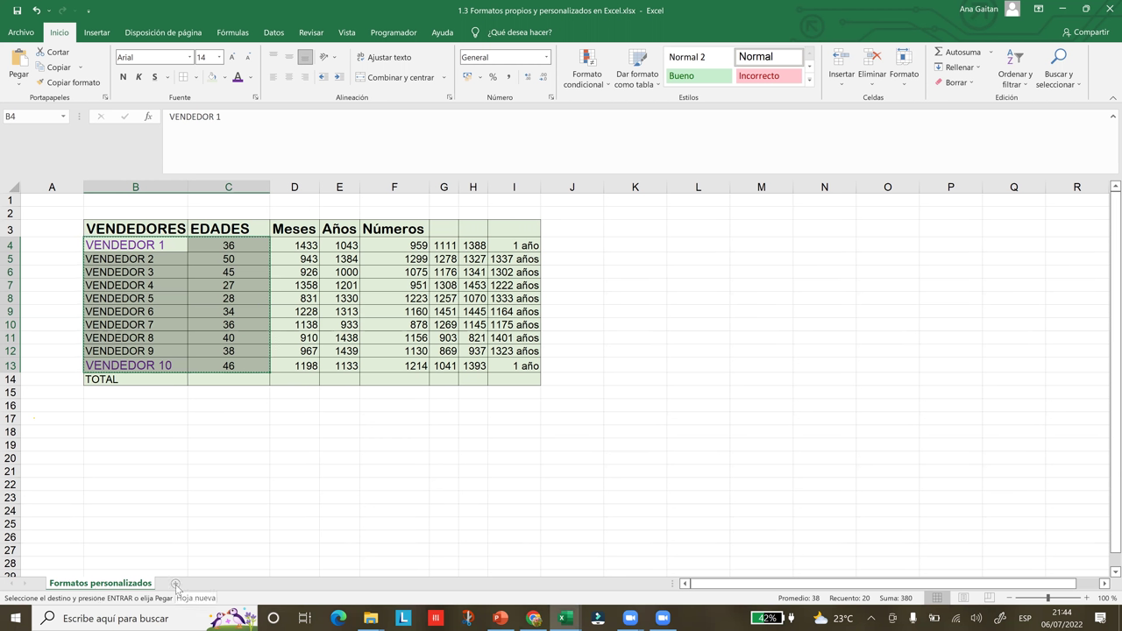
pyautogui.click(175, 584)
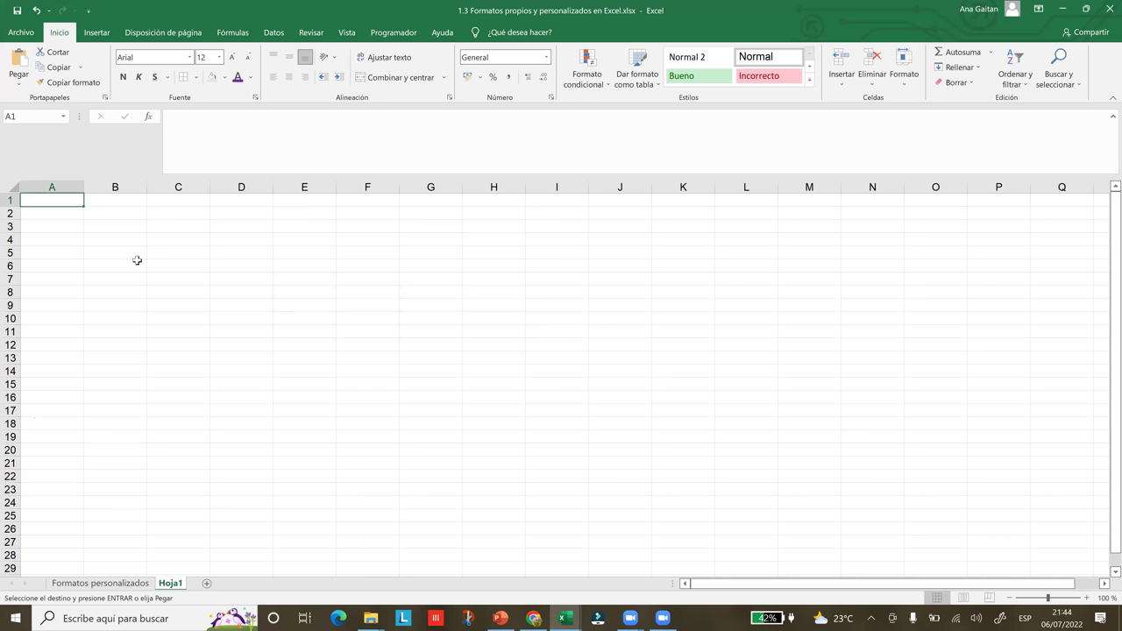
# - Paste the vendor range into Hoja1 starting at C9, then go back to 'Formatos personalizados'
pyautogui.click(187, 304)
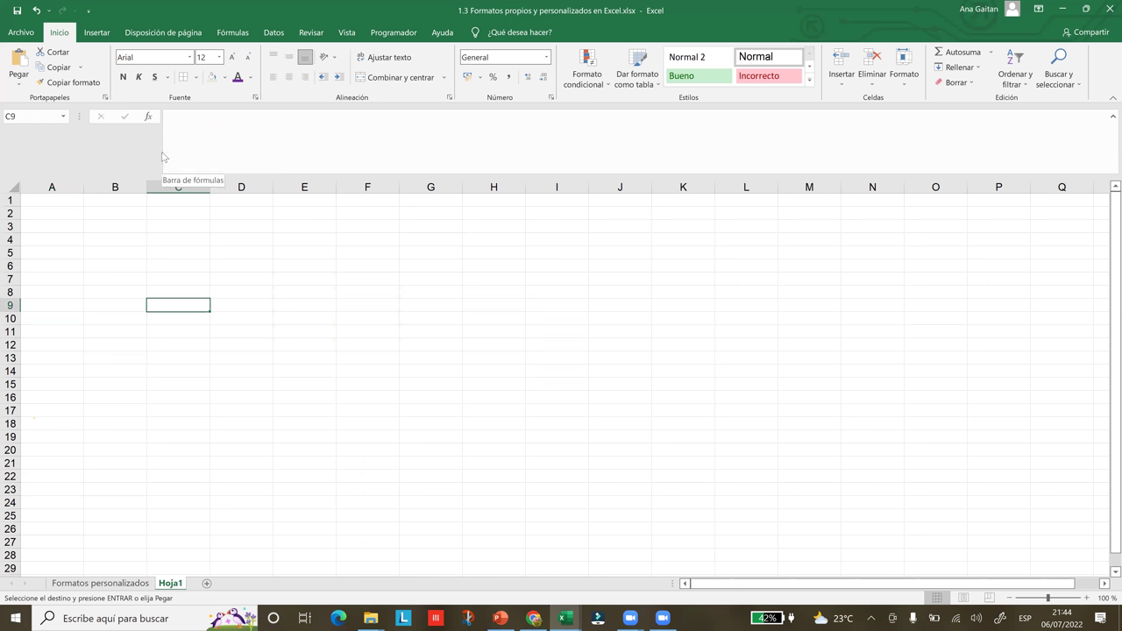
pyautogui.rightClick(187, 308)
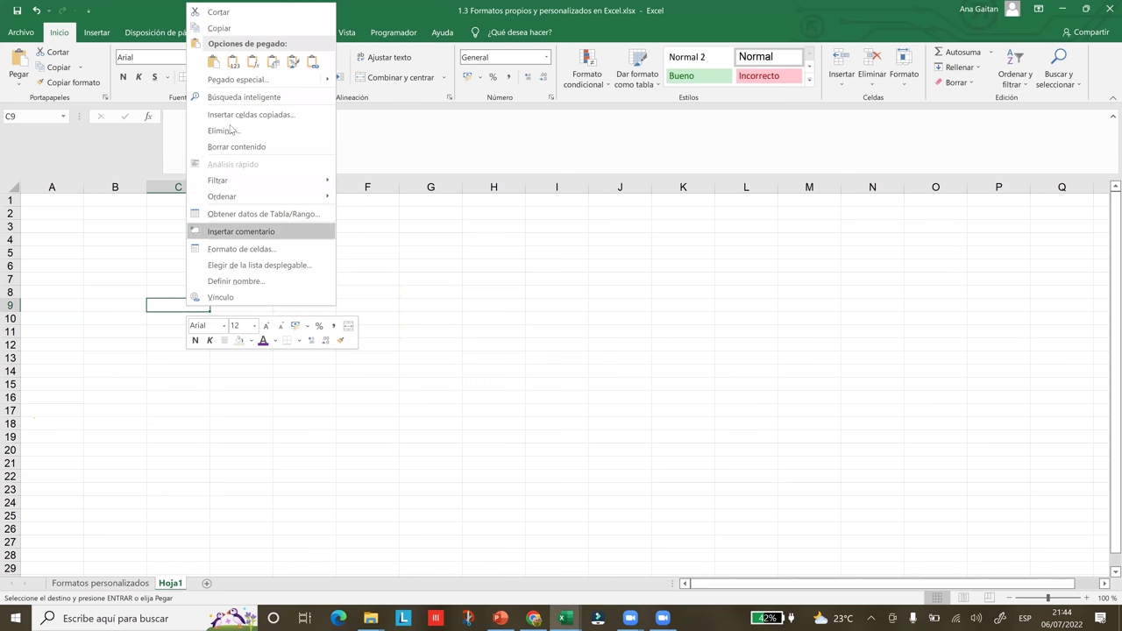
pyautogui.click(214, 62)
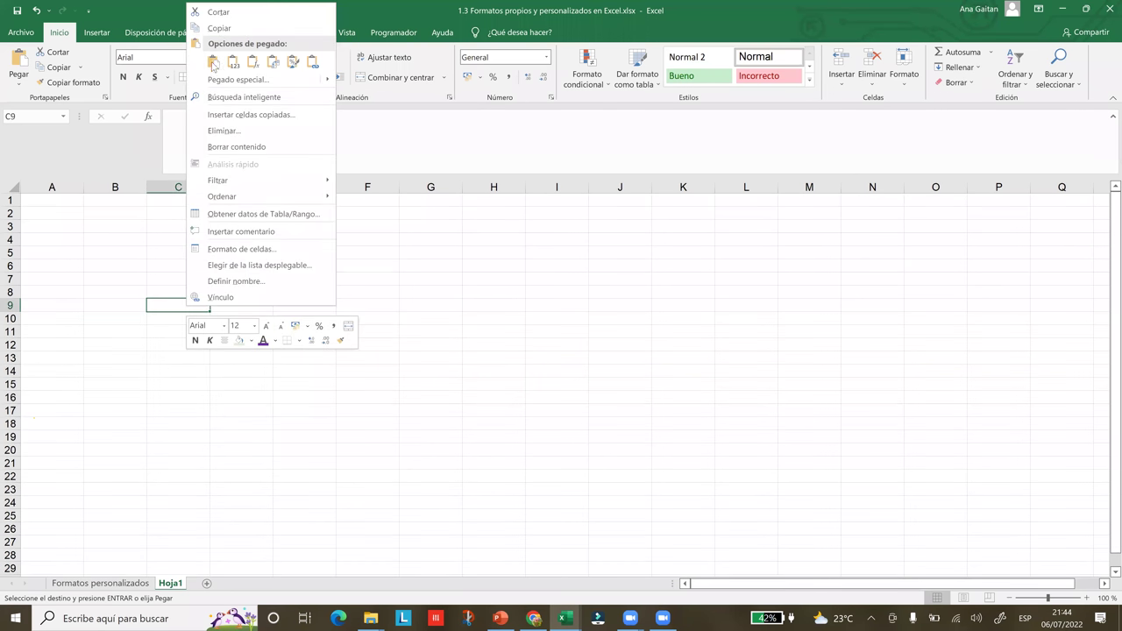
pyautogui.click(213, 62)
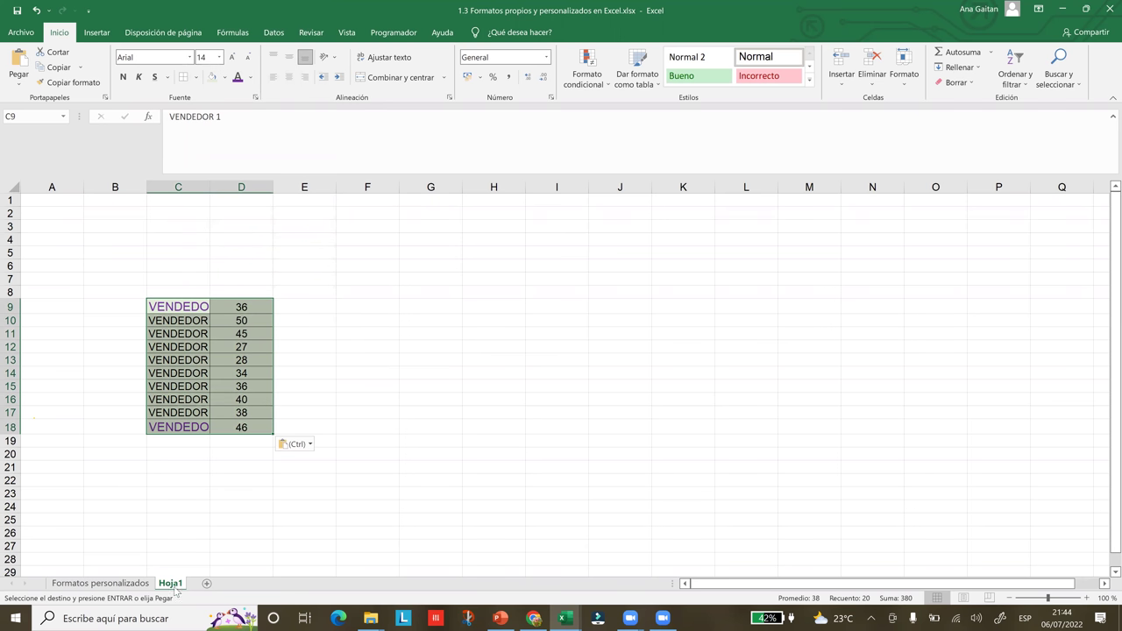
pyautogui.click(131, 584)
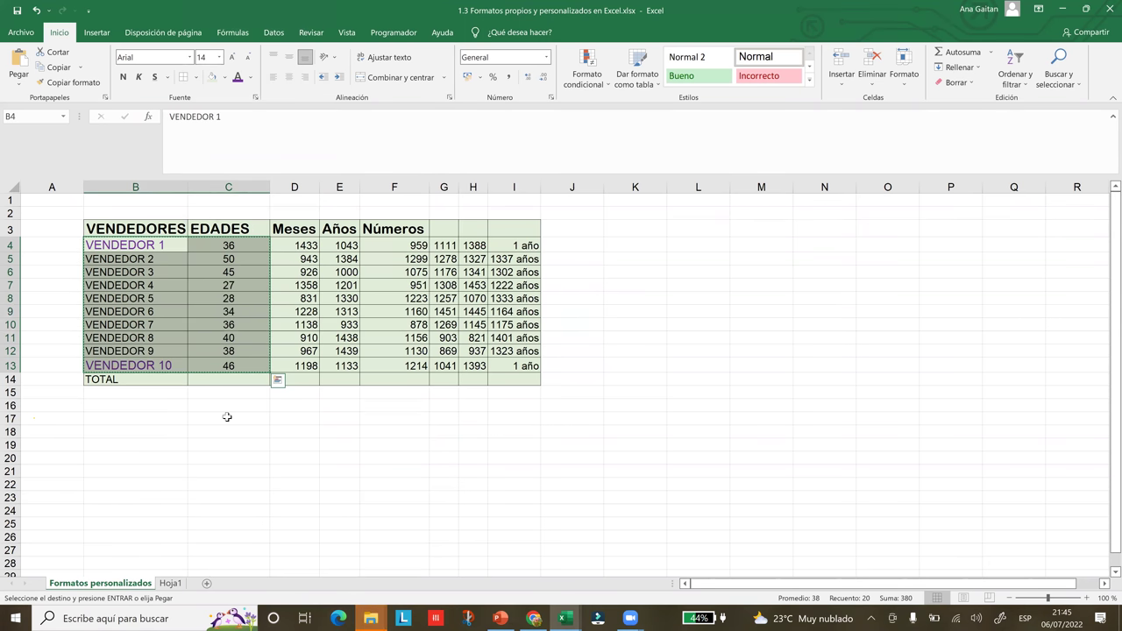
# - Deselect the copied range and cancel the pending copy with Esc
pyautogui.click(361, 420)
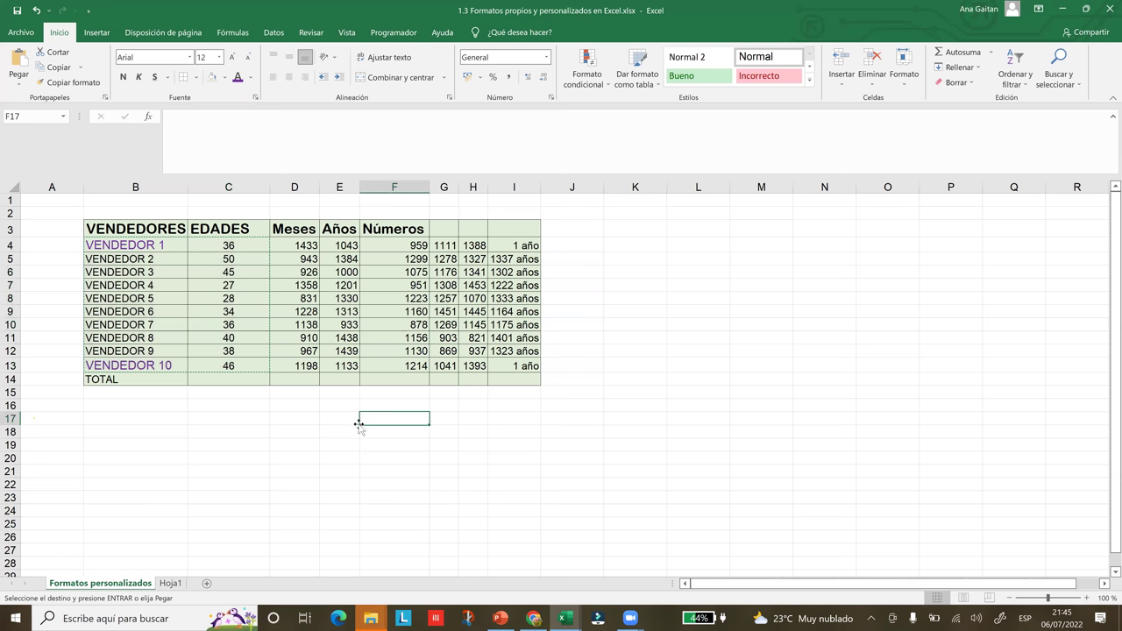
pyautogui.click(320, 444)
pyautogui.click(371, 437)
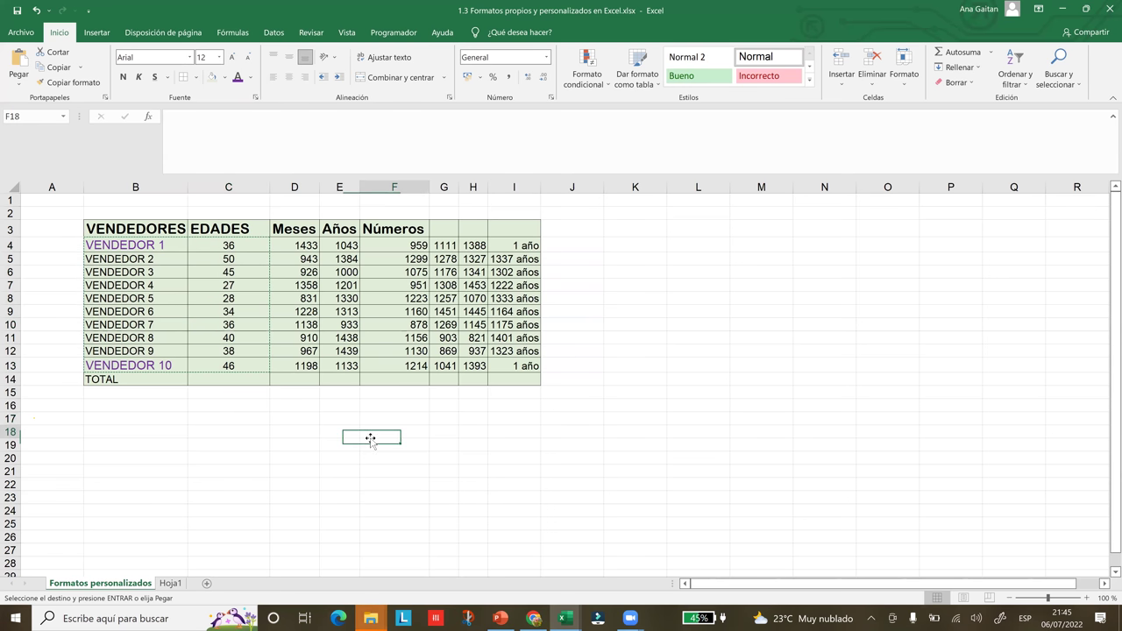
pyautogui.click(234, 415)
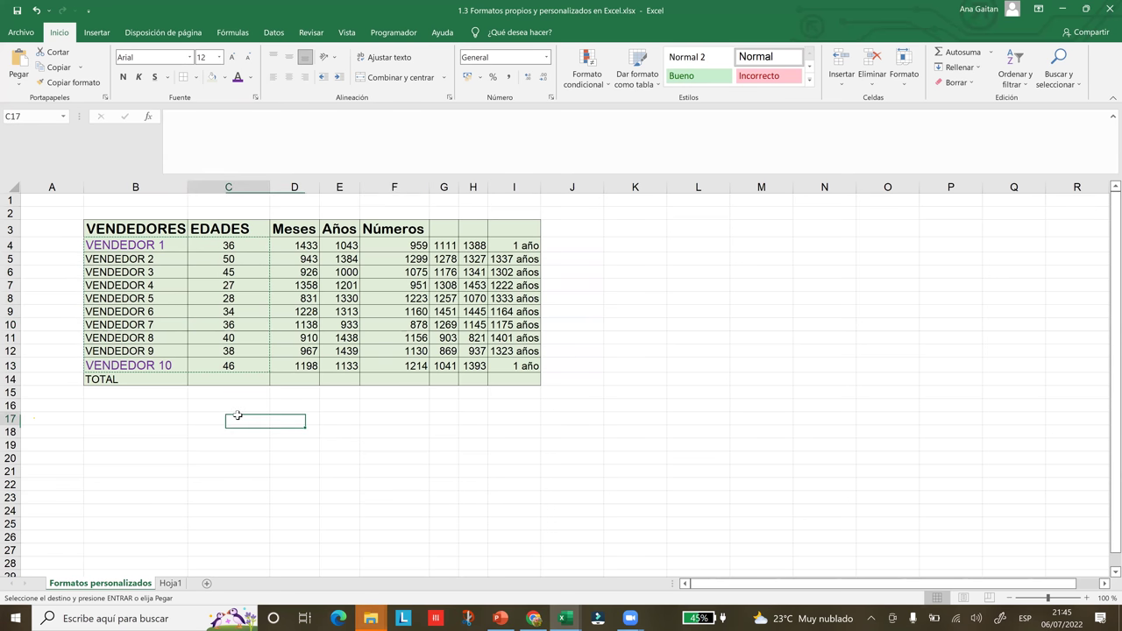
pyautogui.click(295, 468)
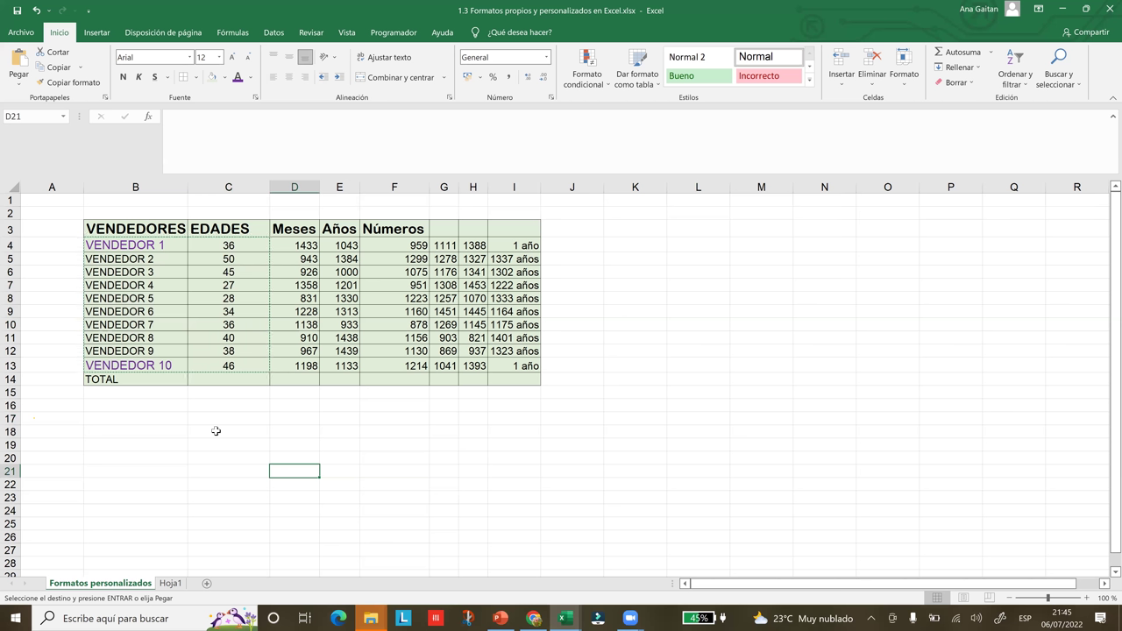
pyautogui.press('Escape')
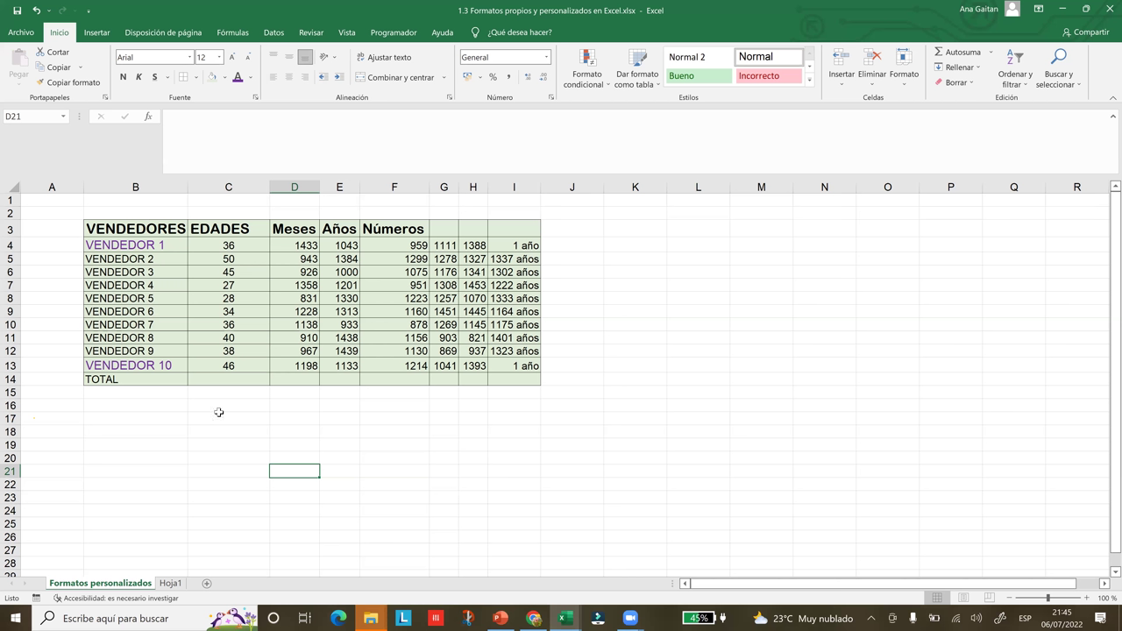
# - Reselect B4:C13, deselect it, and switch to Hoja1 to view the pasted vendors
pyautogui.moveTo(103, 244); pyautogui.dragTo(243, 368)
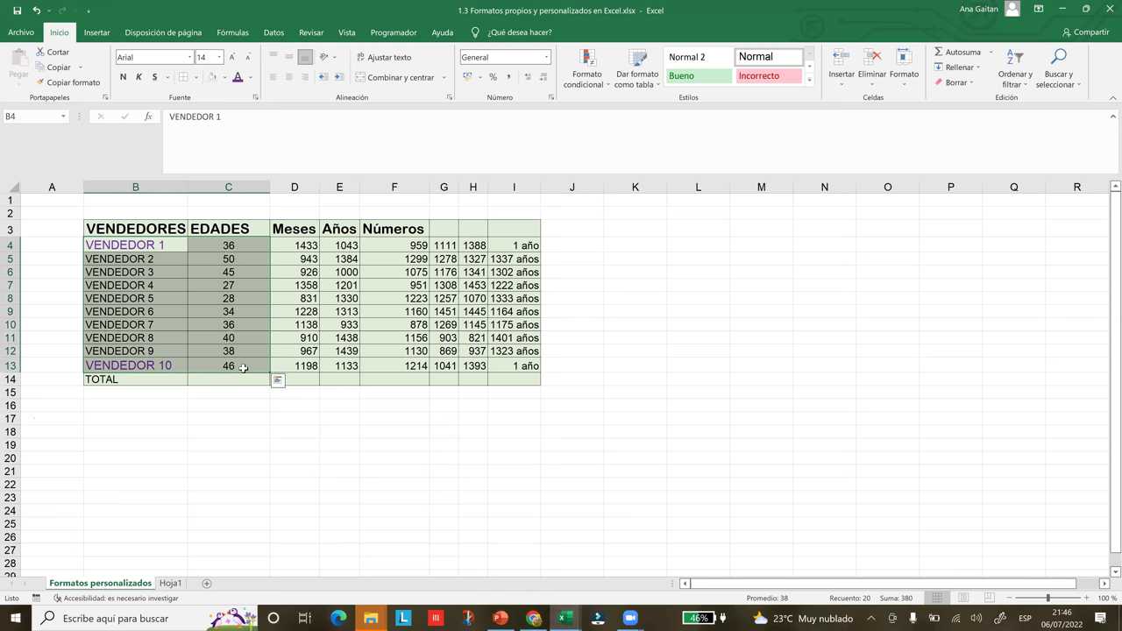
pyautogui.click(324, 484)
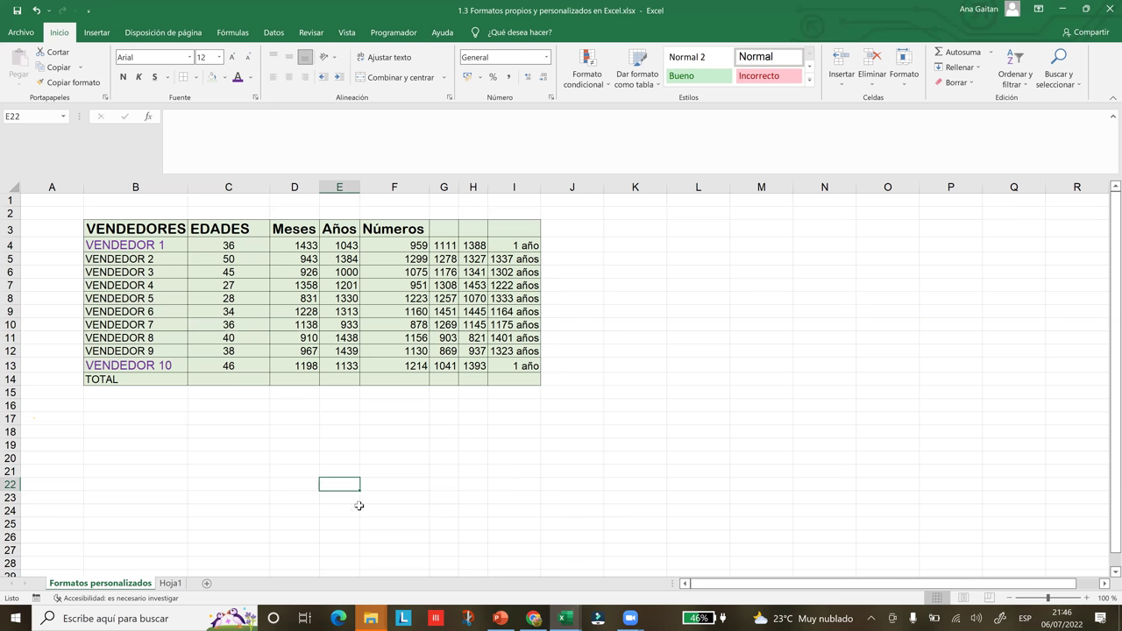
pyautogui.click(448, 524)
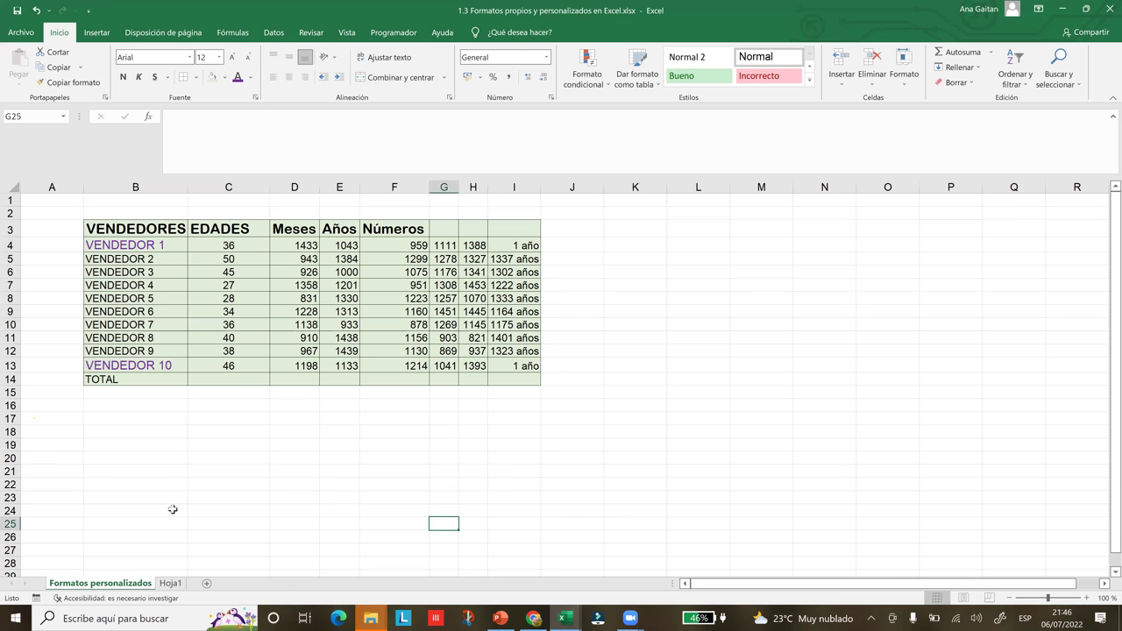
pyautogui.click(175, 585)
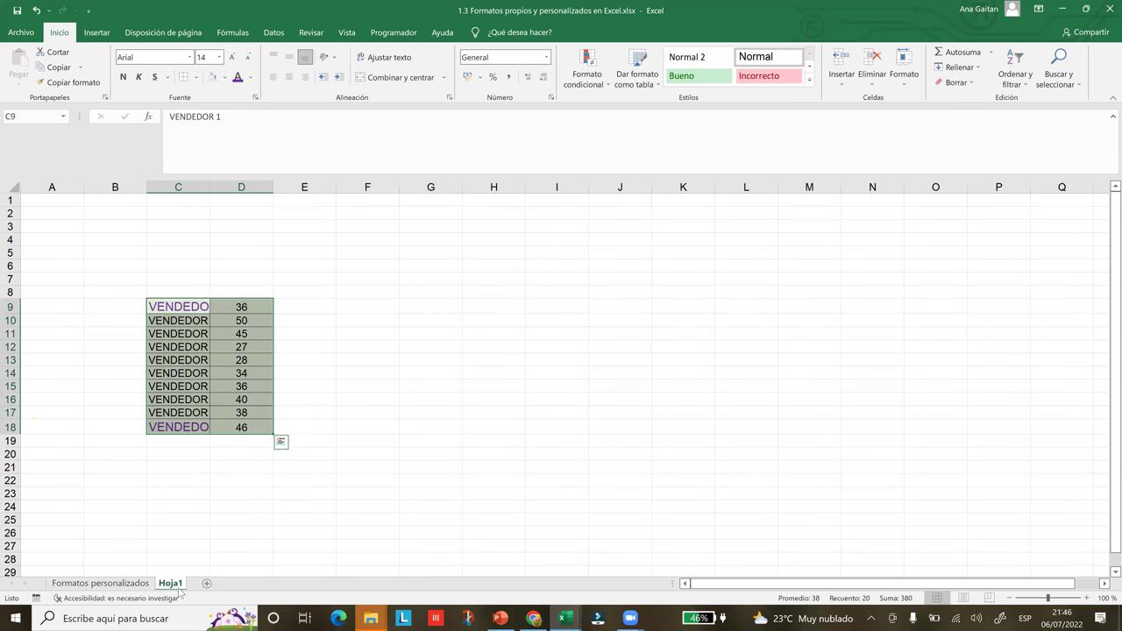
# - Compare against the Formatos personalizados table and widen column C on Hoja1 for vendor names
pyautogui.click(313, 306)
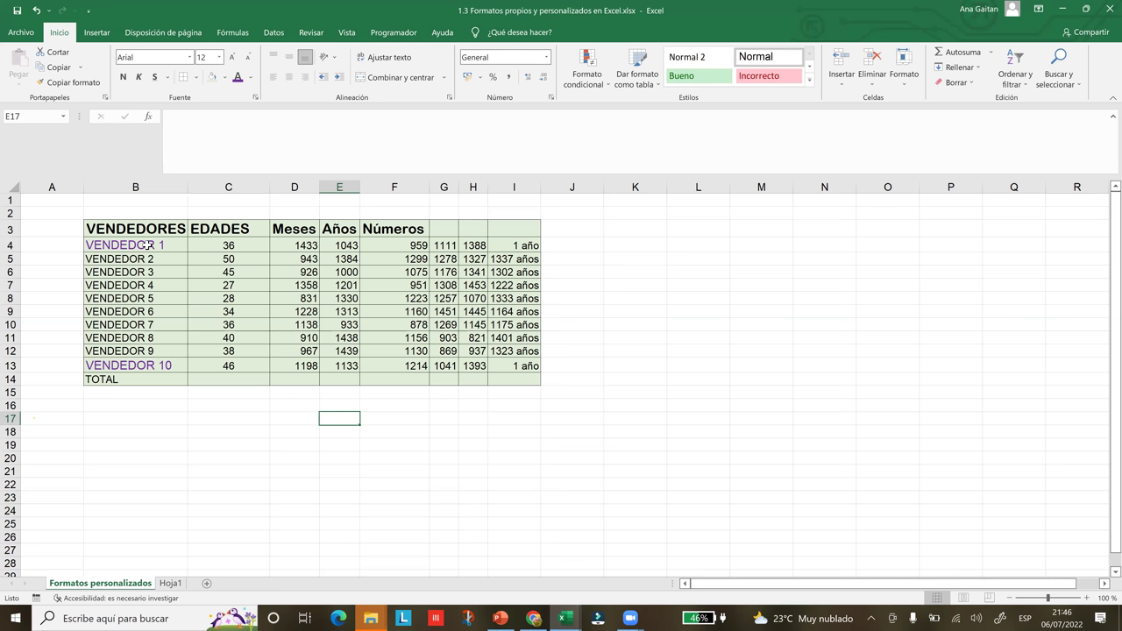
pyautogui.click(329, 282)
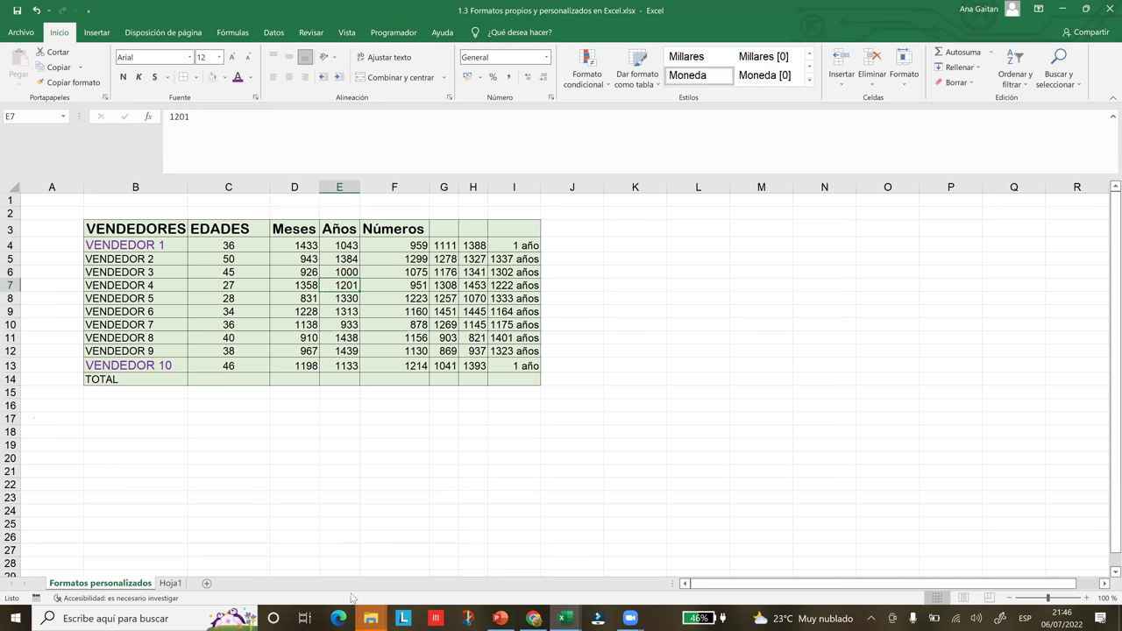
pyautogui.click(170, 583)
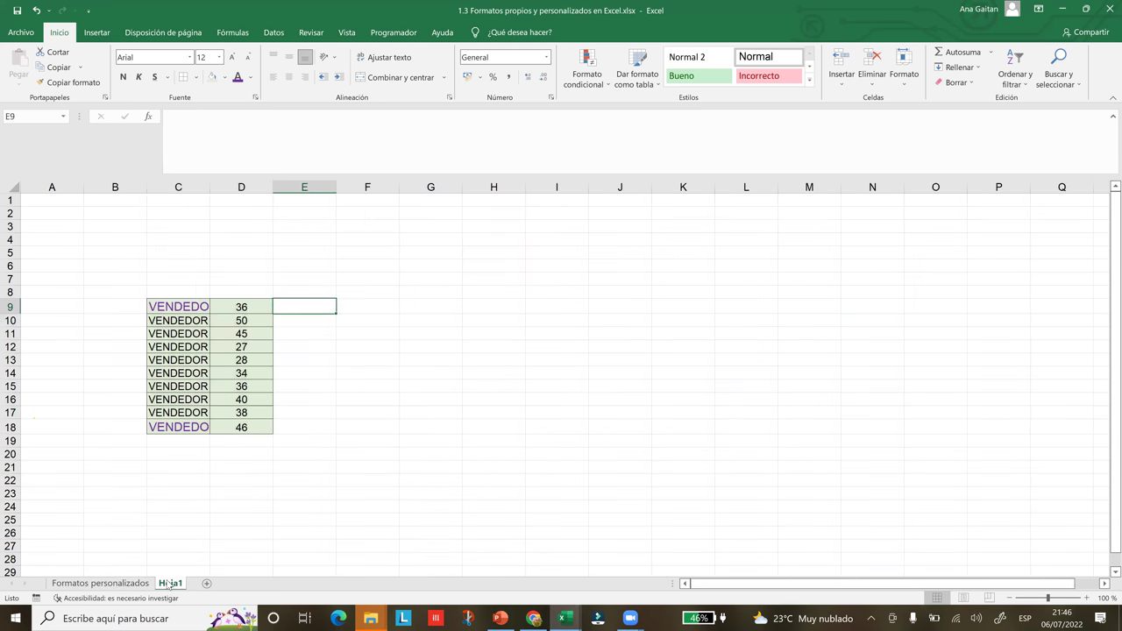
pyautogui.click(405, 391)
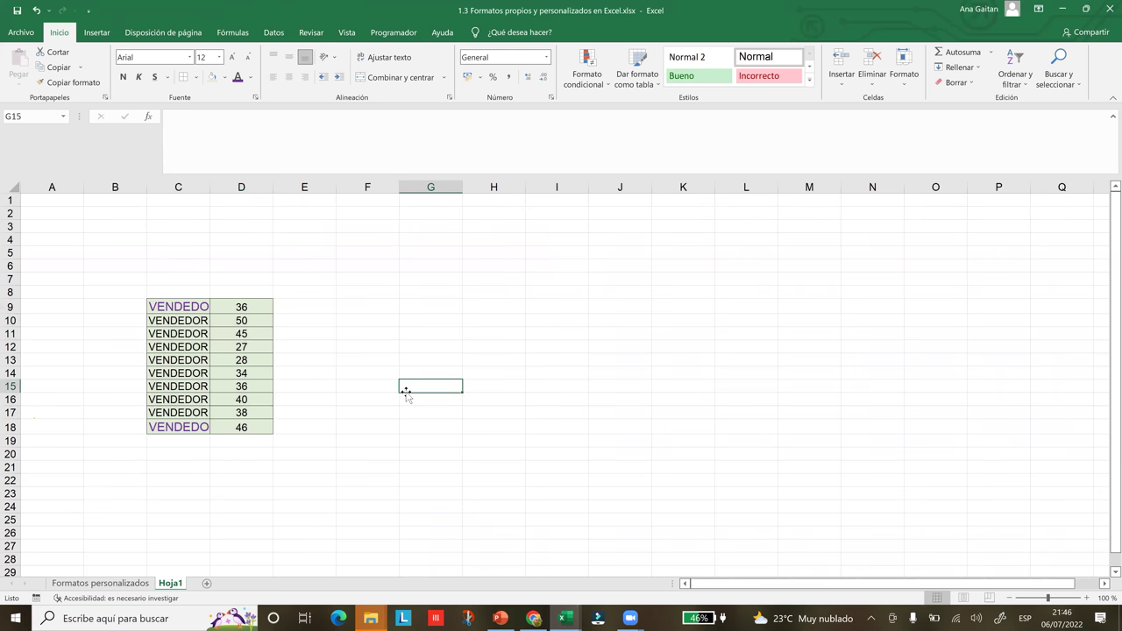
pyautogui.click(168, 296)
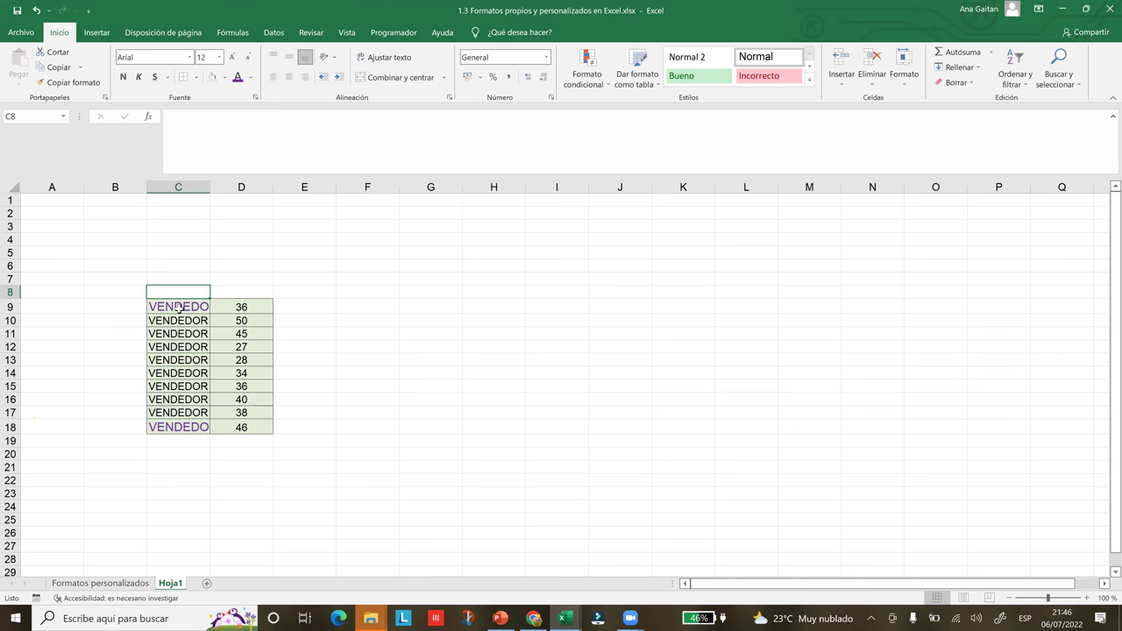
pyautogui.click(140, 585)
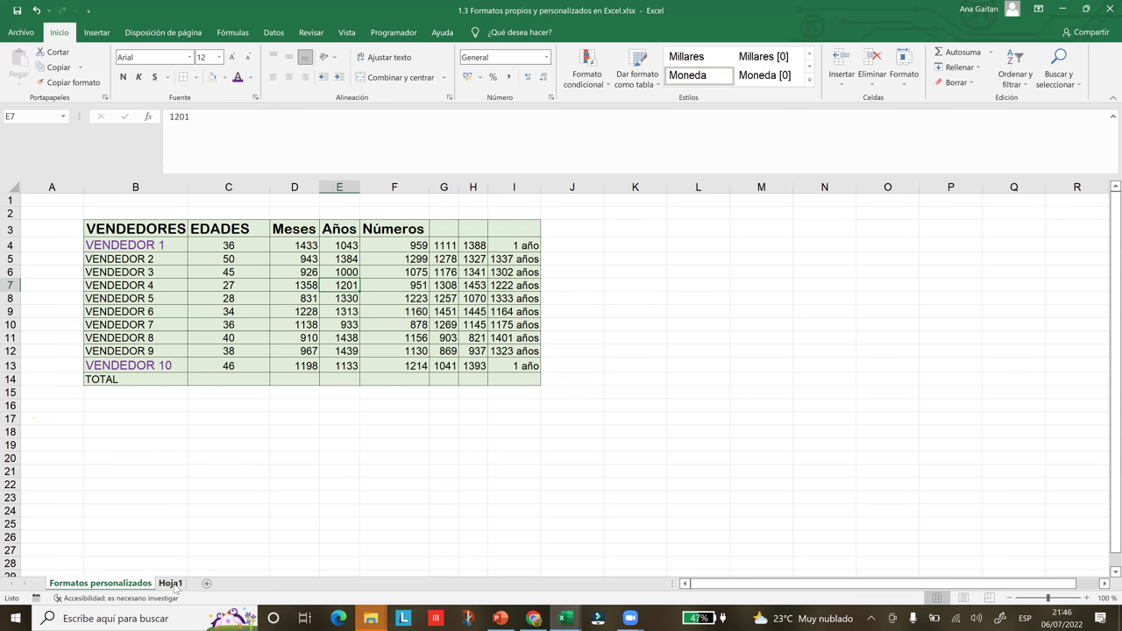
pyautogui.click(172, 583)
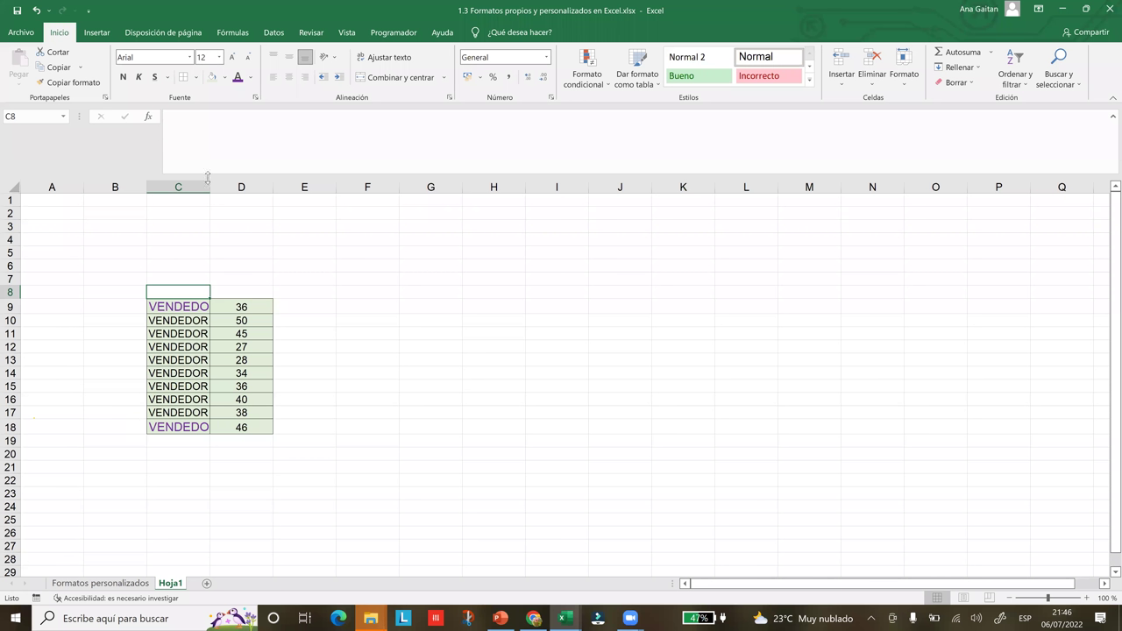
pyautogui.moveTo(211, 188); pyautogui.dragTo(275, 190)
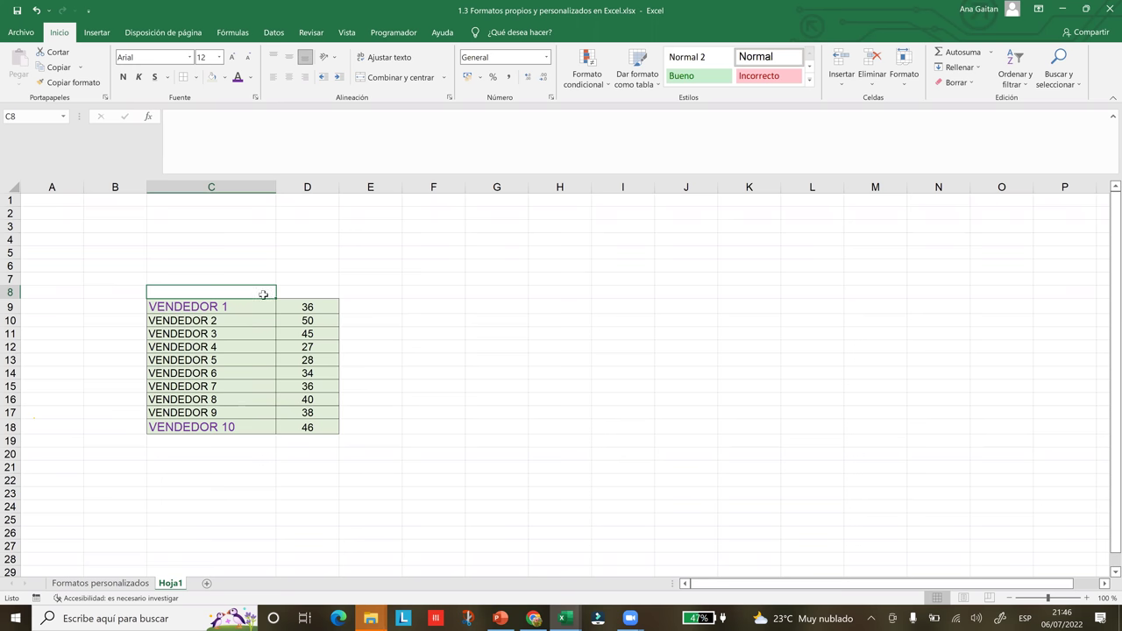
pyautogui.click(137, 584)
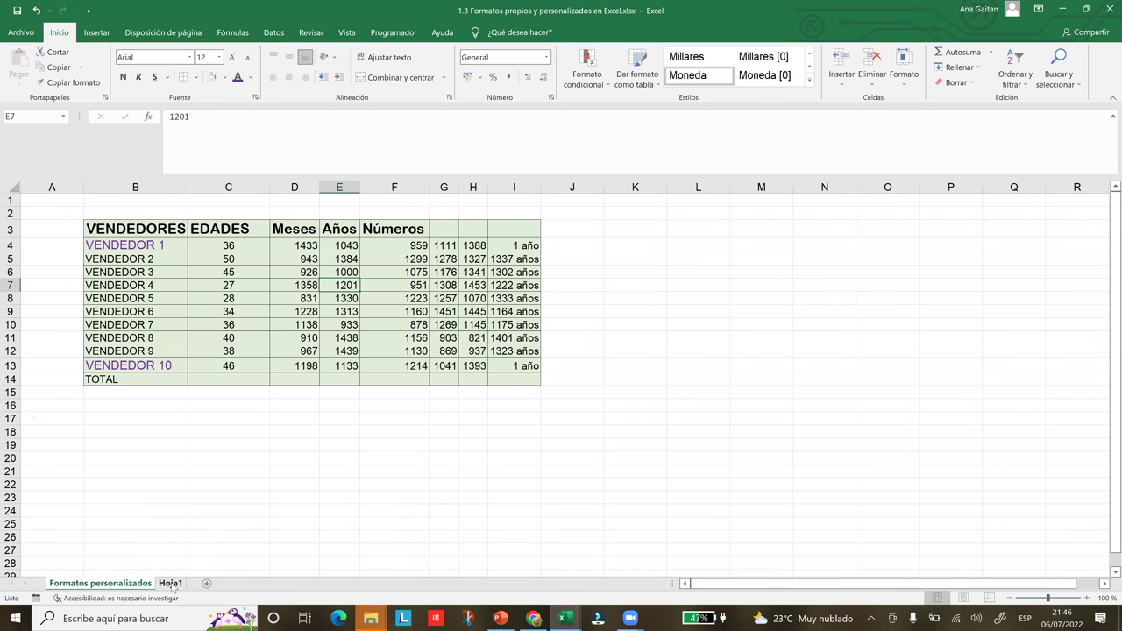
pyautogui.hotkey('ctrl', 'pagedown')
# - Enter the headings VENDEDORES in C8 and EDAD in D8 in capital letters
pyautogui.write('V')
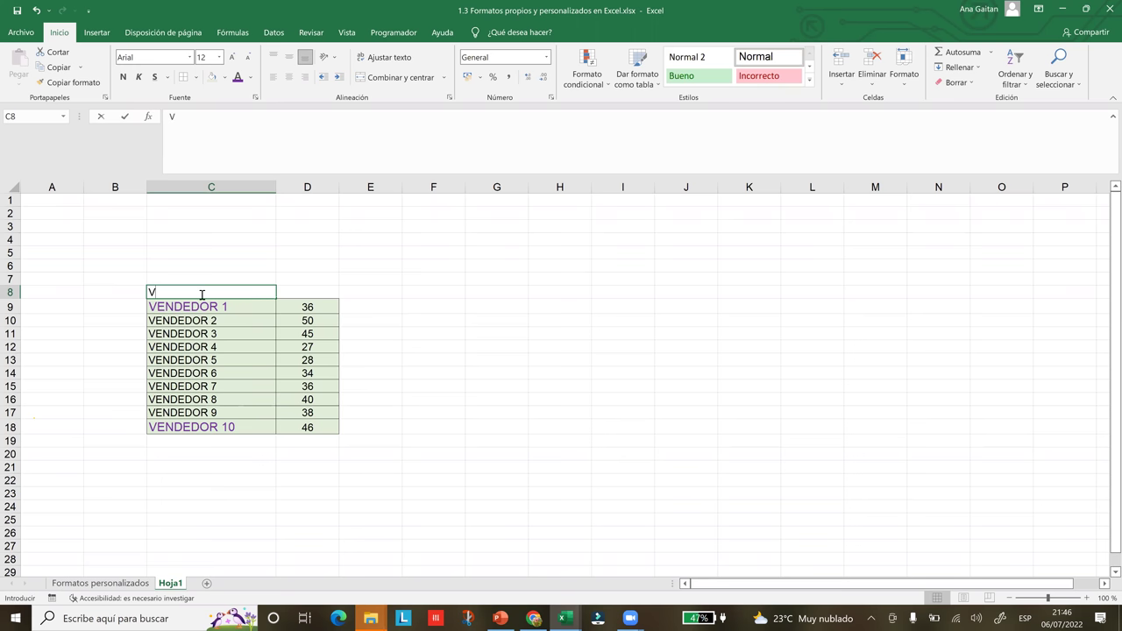
pyautogui.write('en')
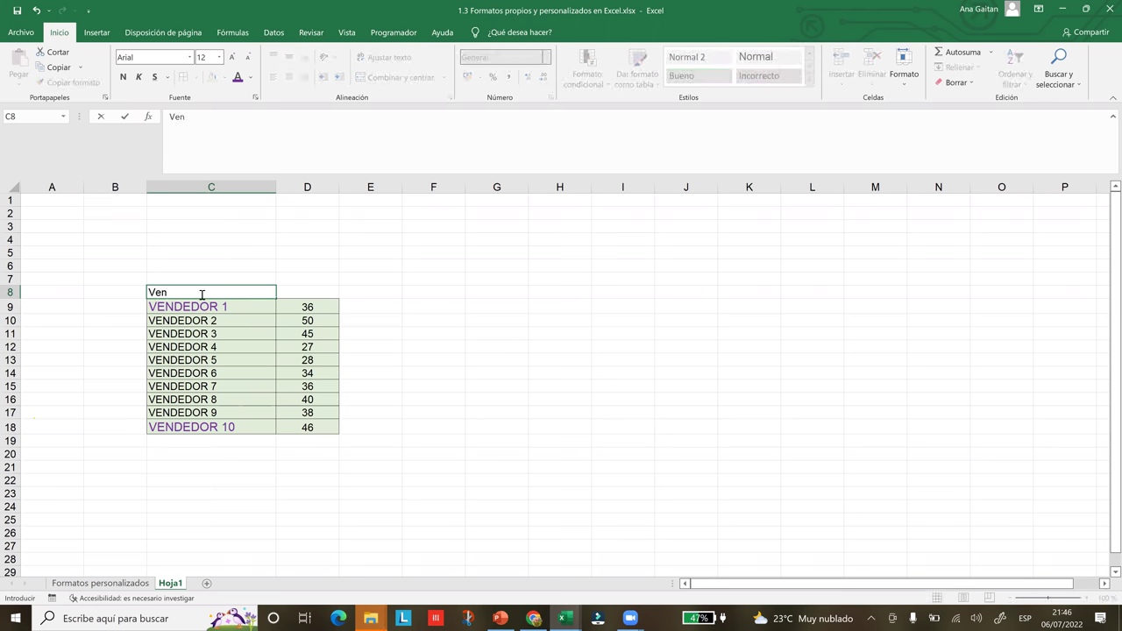
pyautogui.press('capslock')
pyautogui.press('BackSpace')
pyautogui.press('BackSpace')
pyautogui.press('BackSpace')
pyautogui.write('VE')
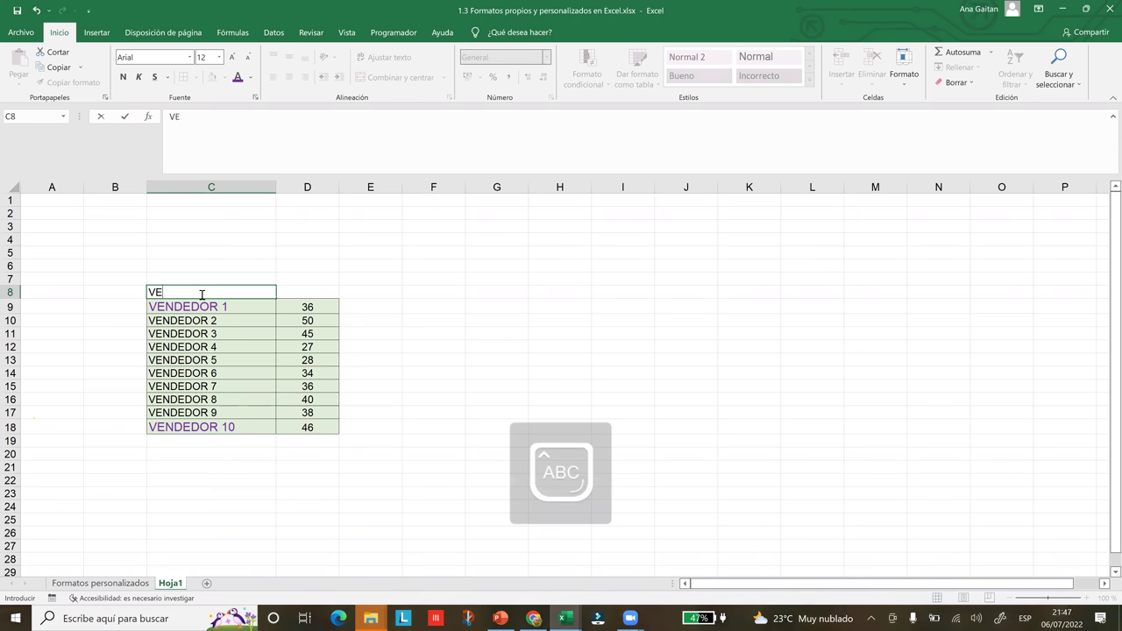
pyautogui.write('NDEDORES')
pyautogui.press('Tab')
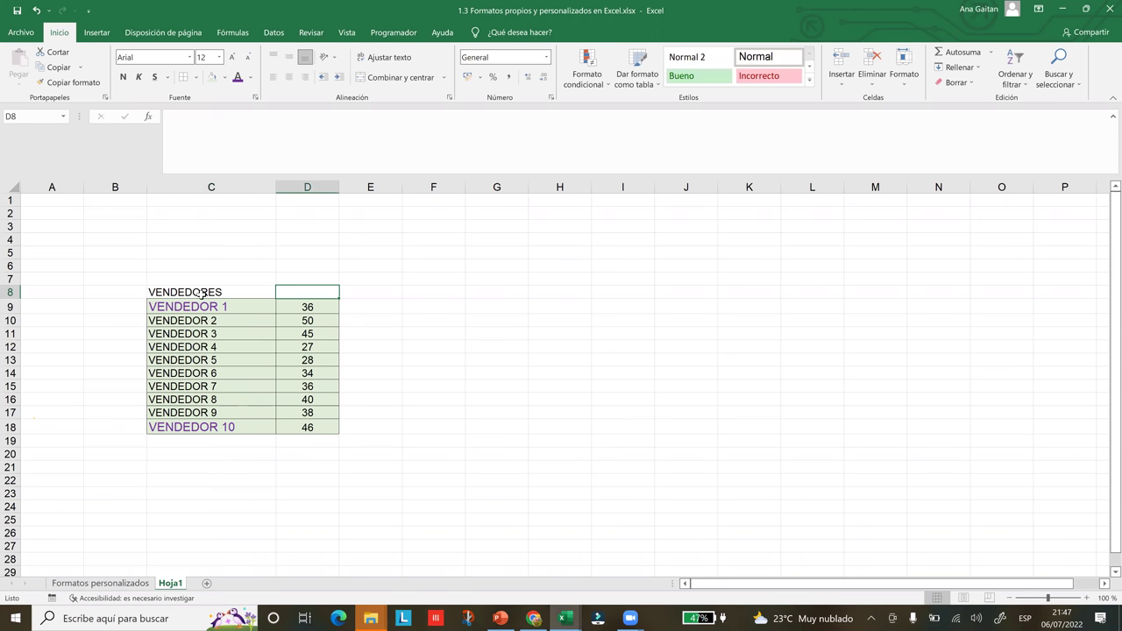
pyautogui.write('EDAD')
pyautogui.press('Tab')
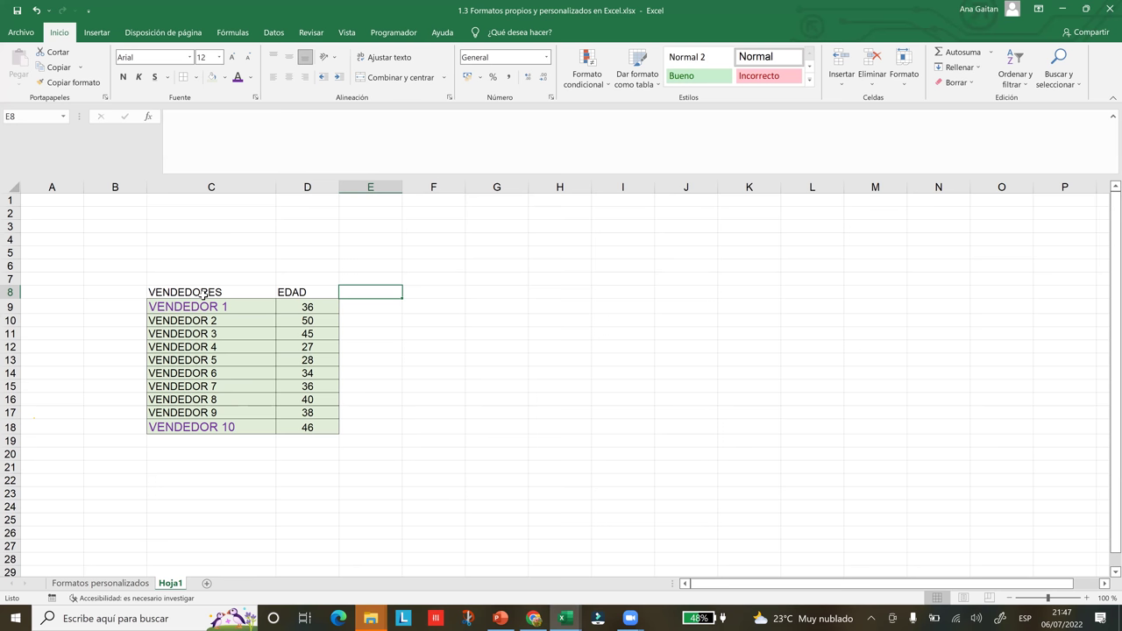
# - Enter TELEFONO in E8 and begin typing CORREO ELECTRONICO in F8
pyautogui.press('BackSpace')
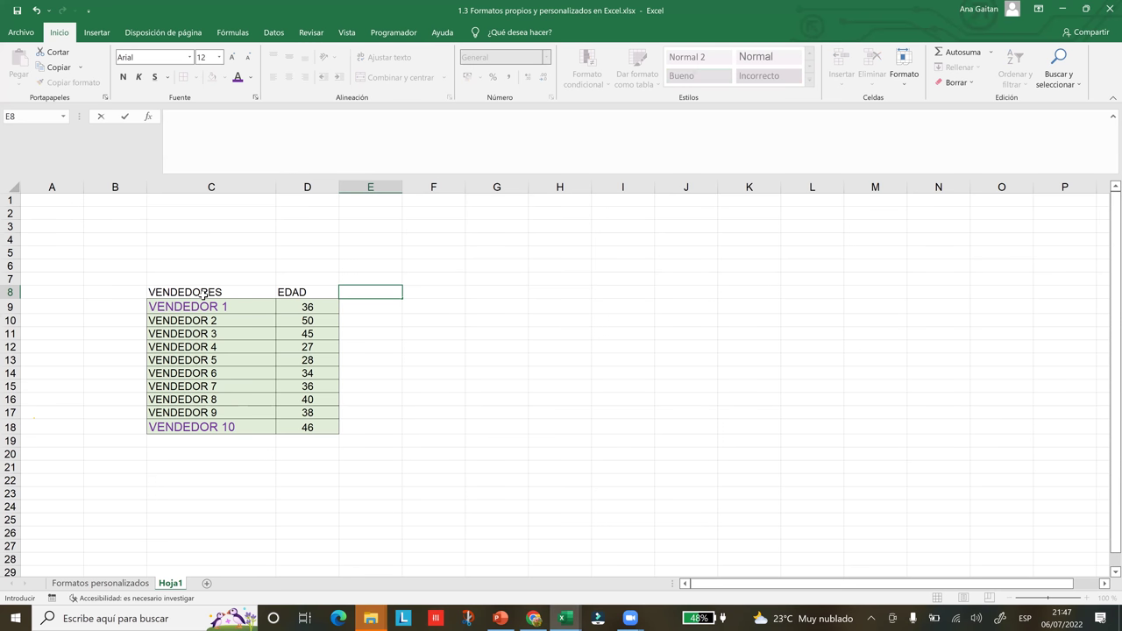
pyautogui.press('capslock')
pyautogui.write('t')
pyautogui.press('BackSpace')
pyautogui.press('capslock')
pyautogui.write('T')
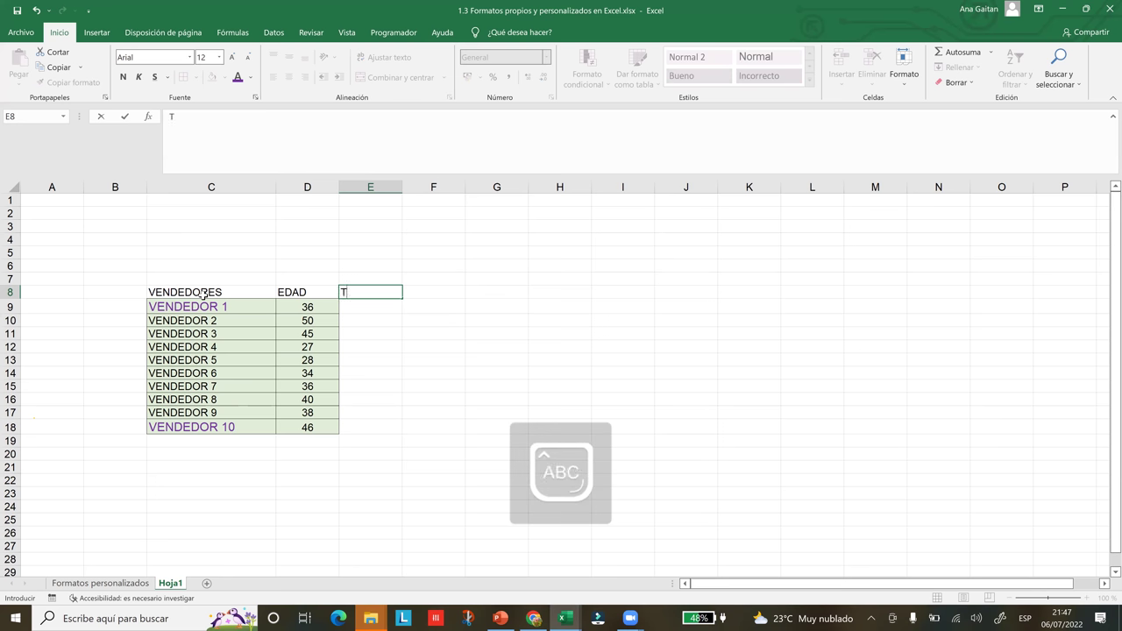
pyautogui.write('ELEFONO')
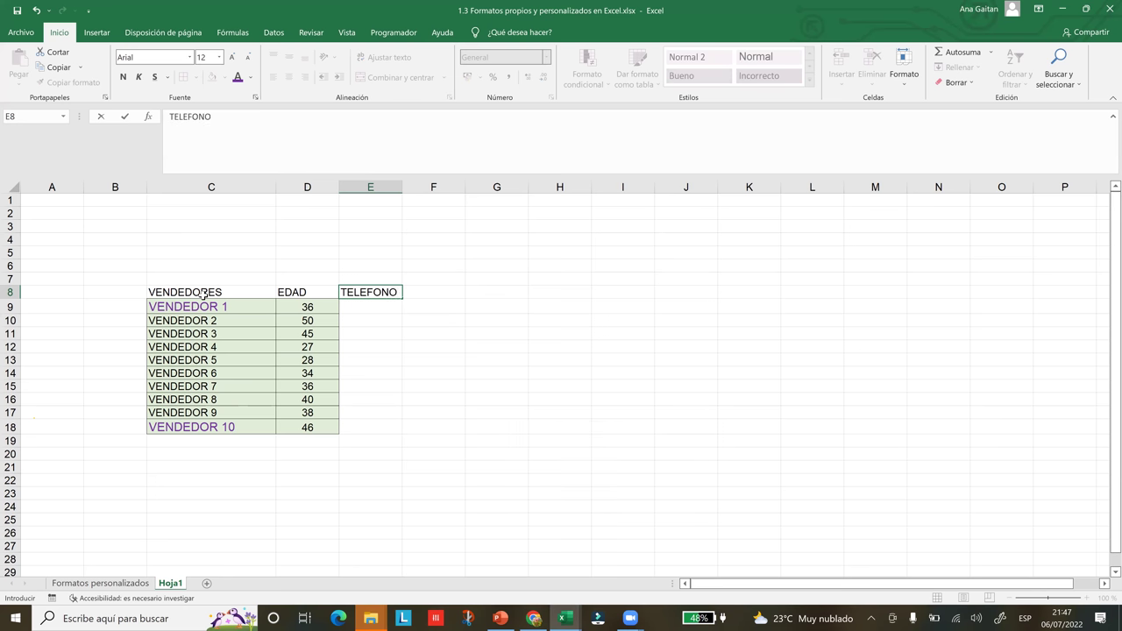
pyautogui.press('Tab')
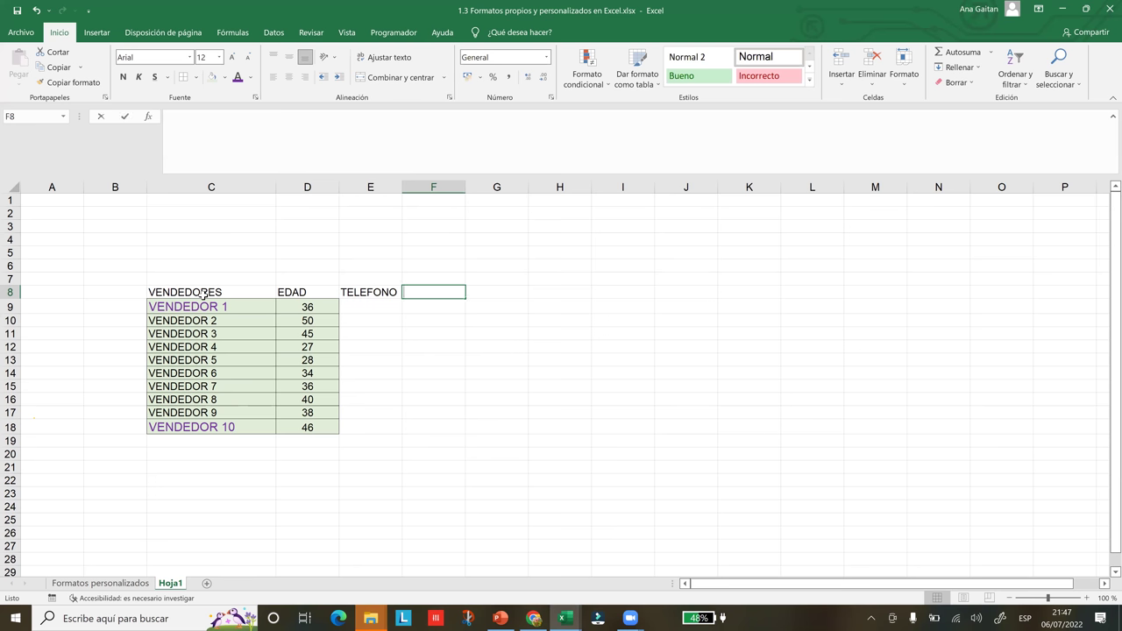
pyautogui.write('CORRE')
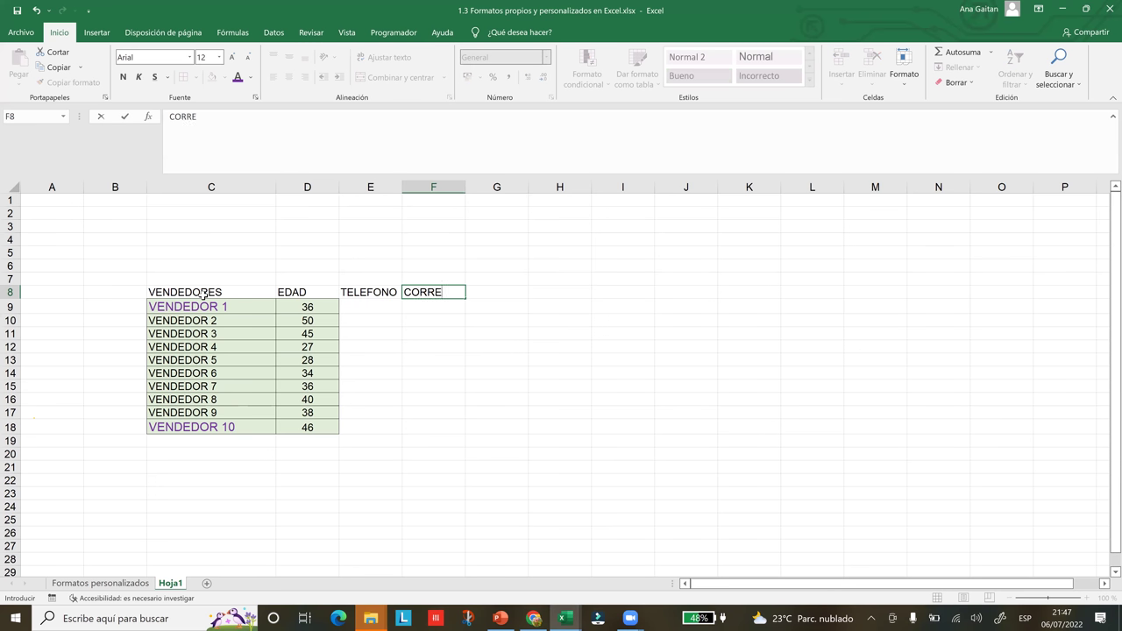
pyautogui.write('O ELECTRONICO')
# - Finish the CORREO ELECTRONICO heading in F8 and widen column F to fit it
pyautogui.click(466, 362)
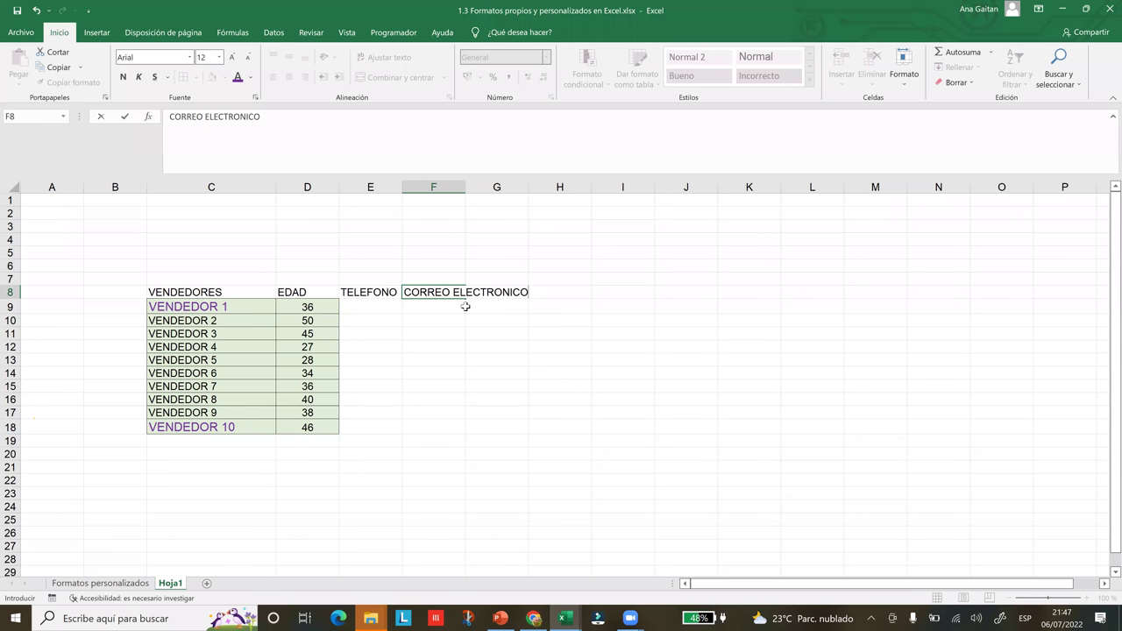
pyautogui.moveTo(534, 197); pyautogui.dragTo(535, 196)
pyautogui.moveTo(466, 186); pyautogui.dragTo(548, 233)
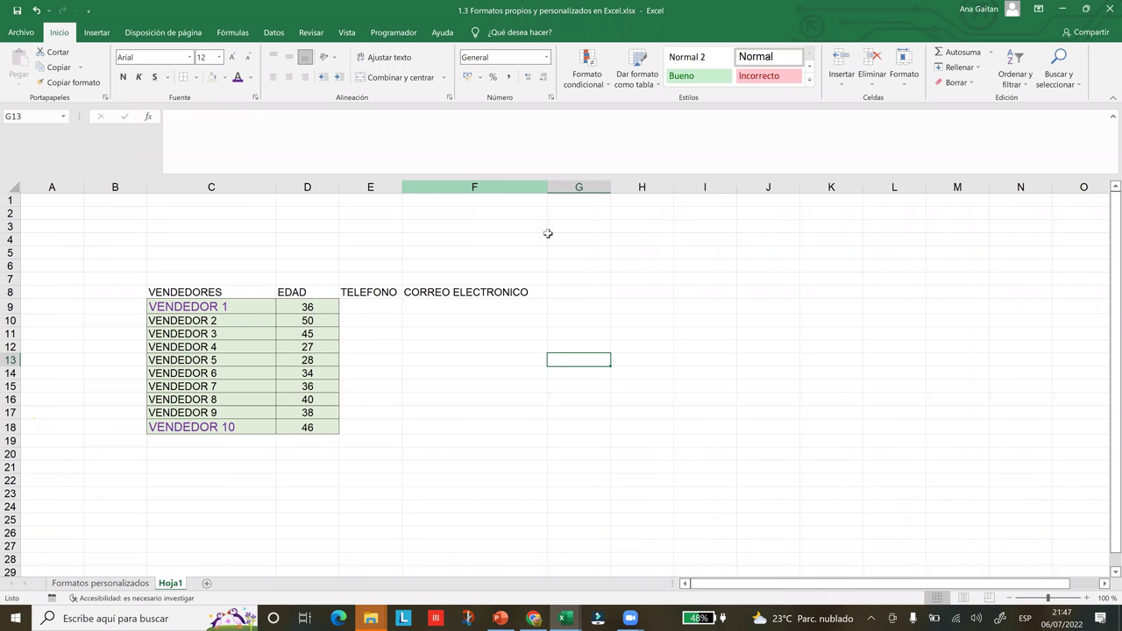
pyautogui.click(560, 348)
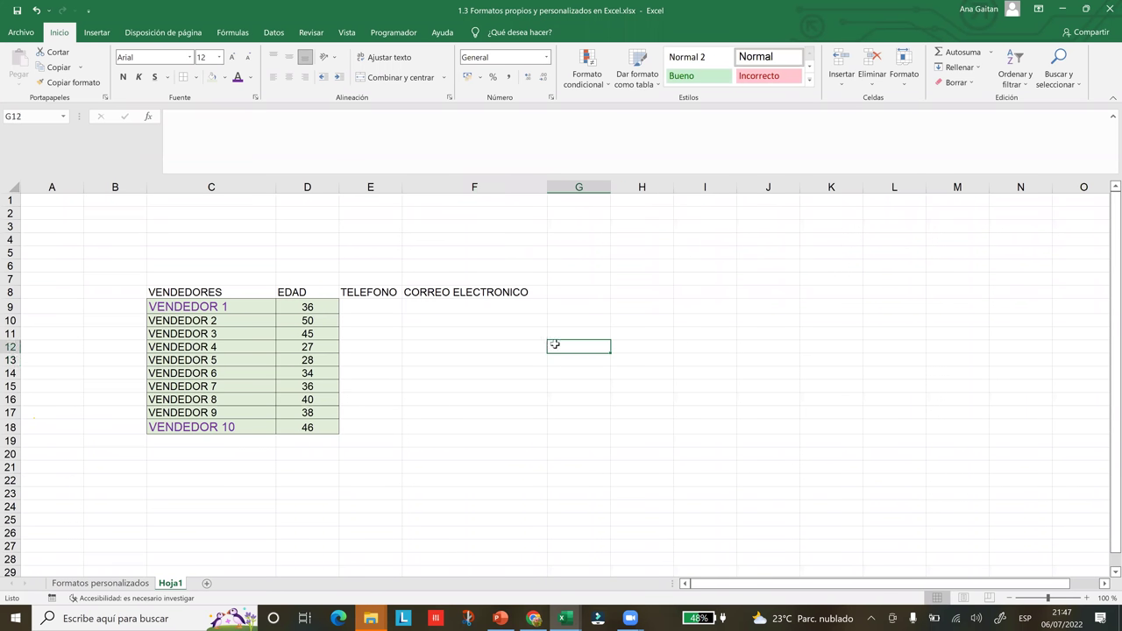
# - Add the headings DIRECCION in G8 and ART.VENDIDOS in H8
pyautogui.click(575, 296)
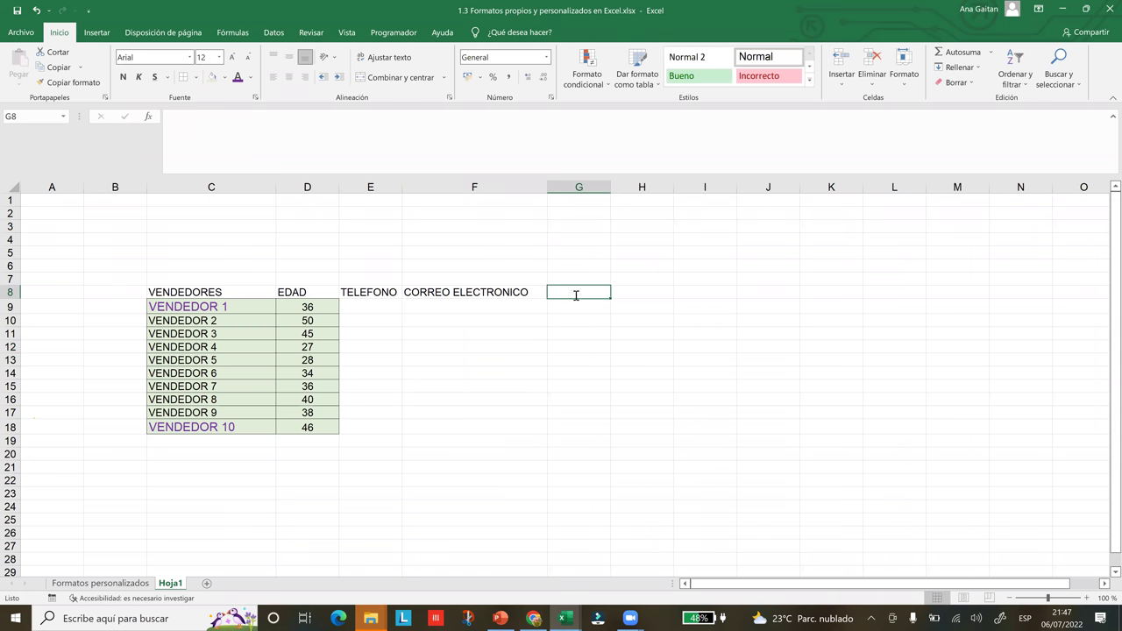
pyautogui.write('DIRECCION')
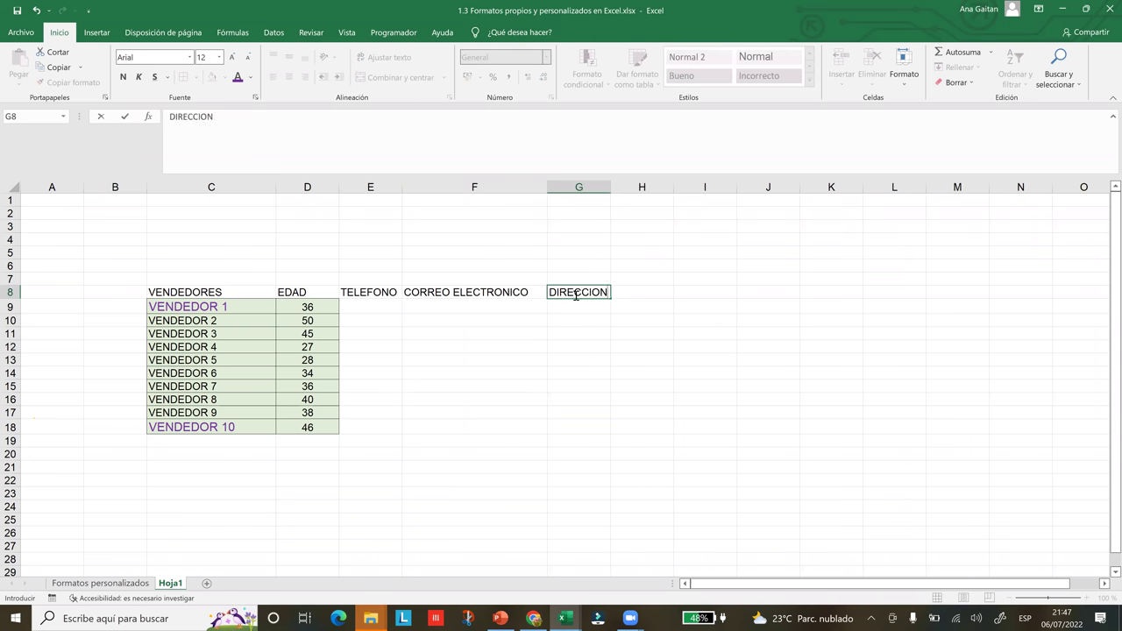
pyautogui.click(650, 304)
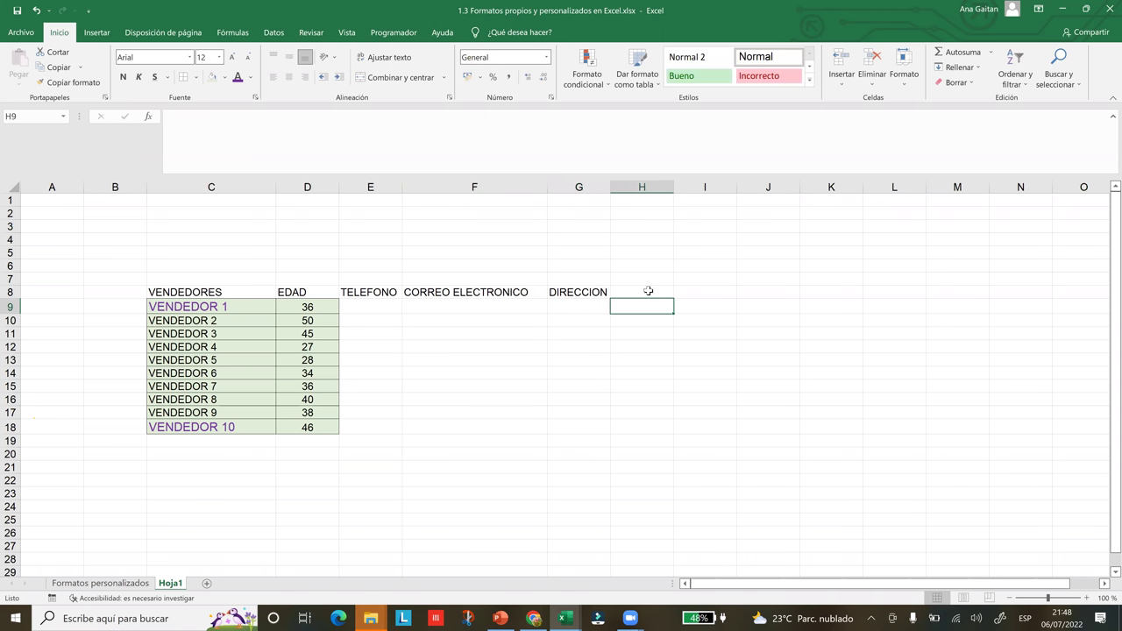
pyautogui.click(648, 290)
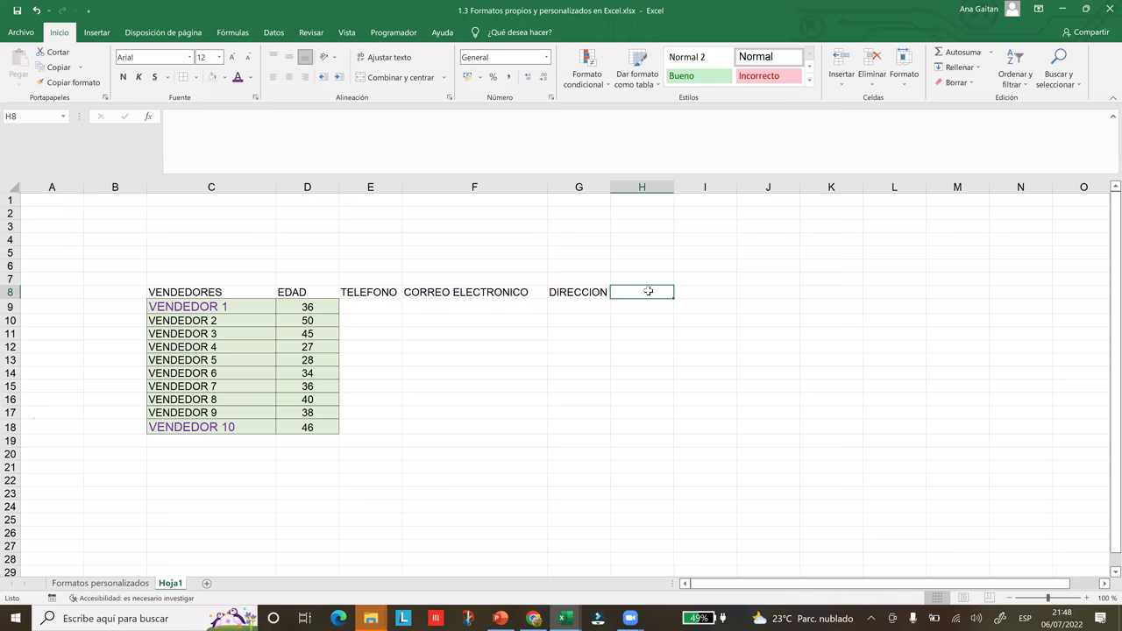
pyautogui.write('a')
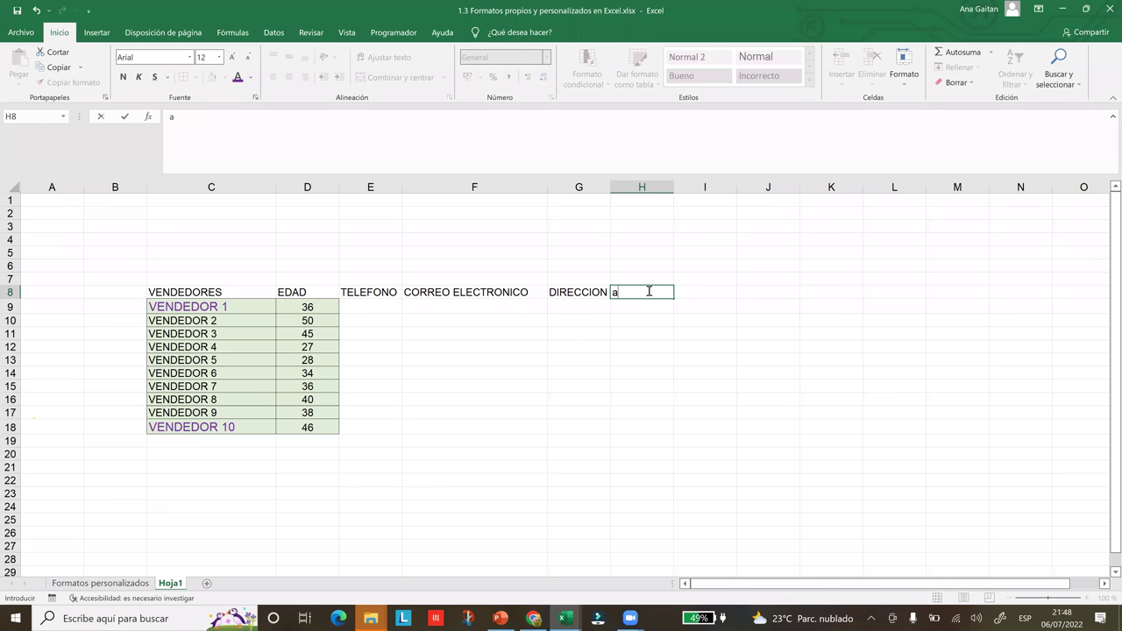
pyautogui.press('BackSpace')
pyautogui.write('Art')
pyautogui.press('BackSpace')
pyautogui.press('BackSpace')
pyautogui.press('capslock')
pyautogui.write('RT.VENDI')
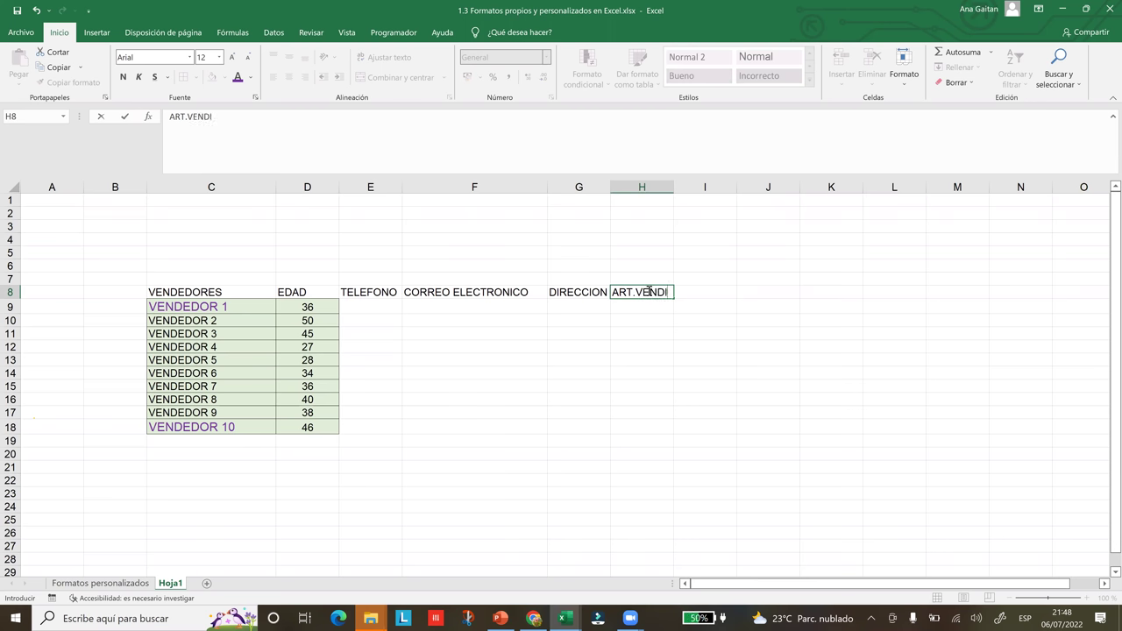
pyautogui.write('DOS')
pyautogui.press('F2')
# - Widen column H so ART.VENDIDOS shows in full
pyautogui.click(671, 187)
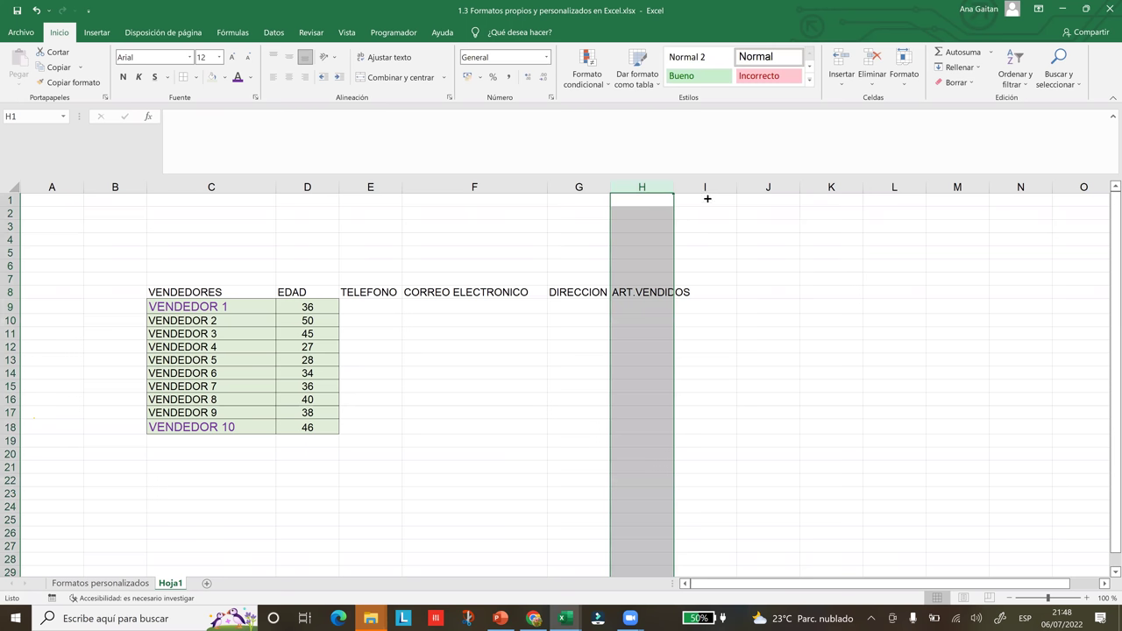
pyautogui.click(749, 269)
pyautogui.press('Down')
pyautogui.press('Down')
pyautogui.press('Down')
pyautogui.press('Down')
pyautogui.press('Down')
pyautogui.press('Down')
pyautogui.press('Down')
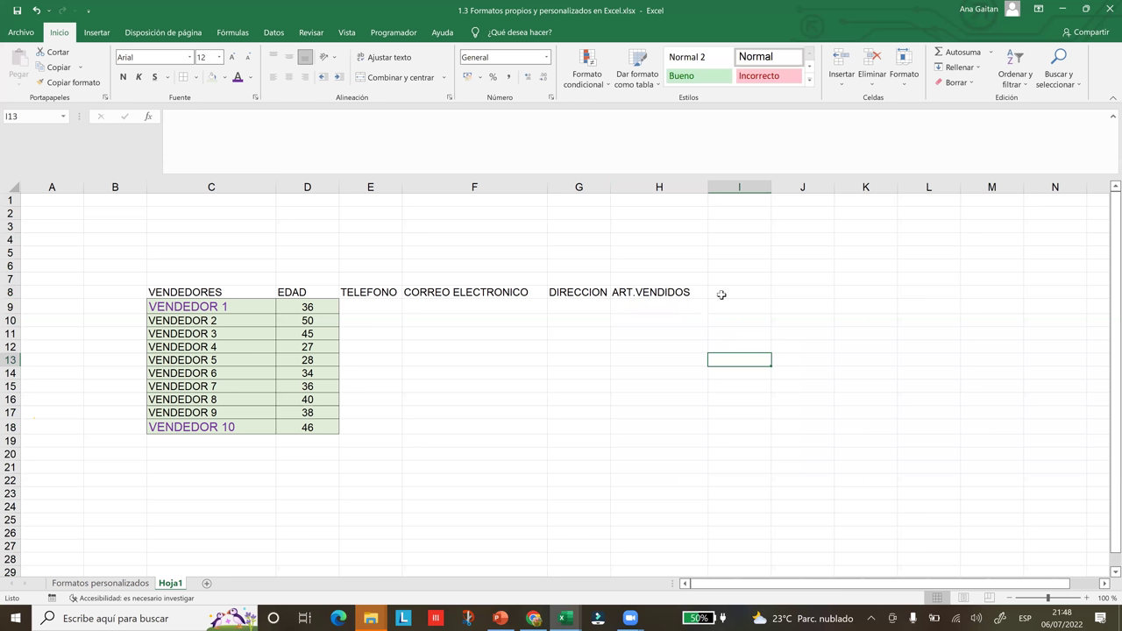
pyautogui.click(215, 310)
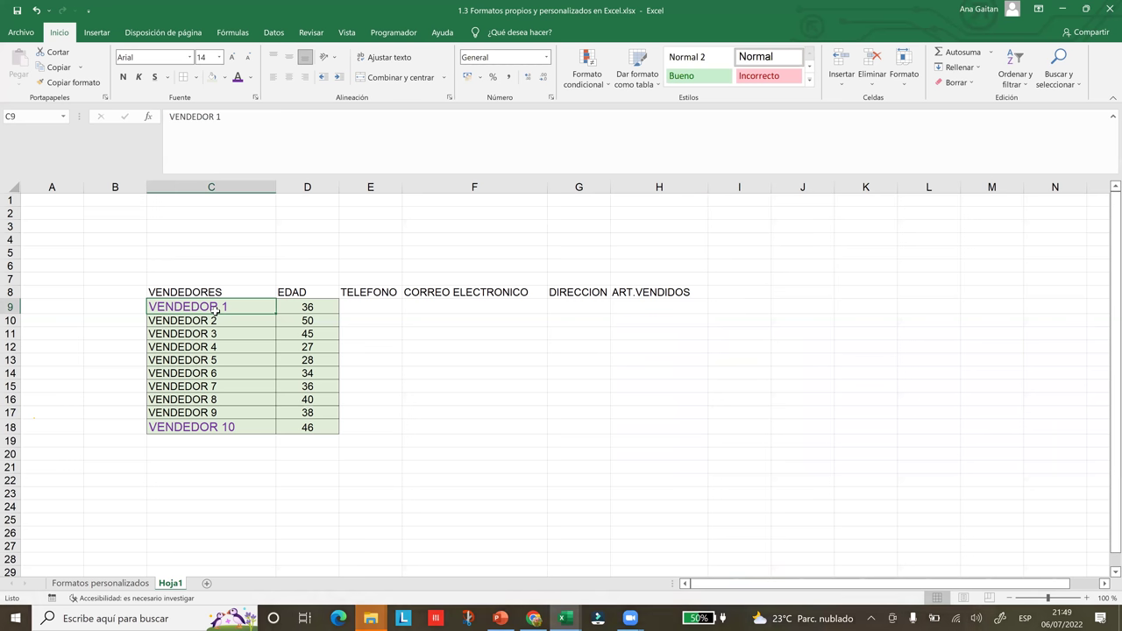
# - Enter NOMBRE COMPLETO in I8 and widen column I to fit it
pyautogui.click(731, 298)
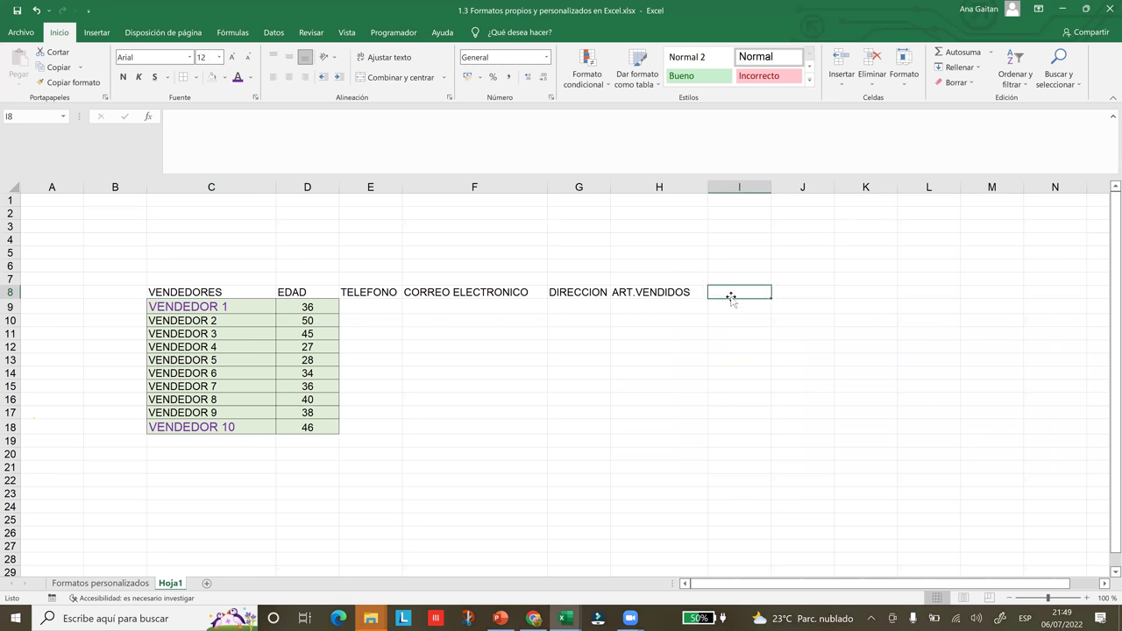
pyautogui.write('H')
pyautogui.press('BackSpace')
pyautogui.write('NO')
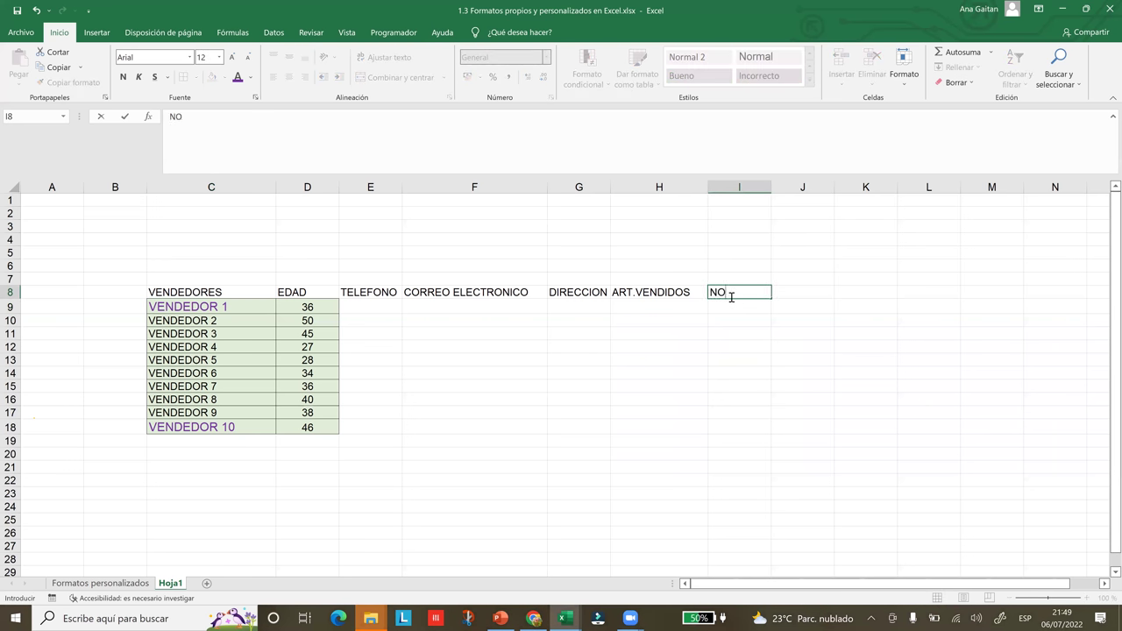
pyautogui.write('MBRE COMPLER')
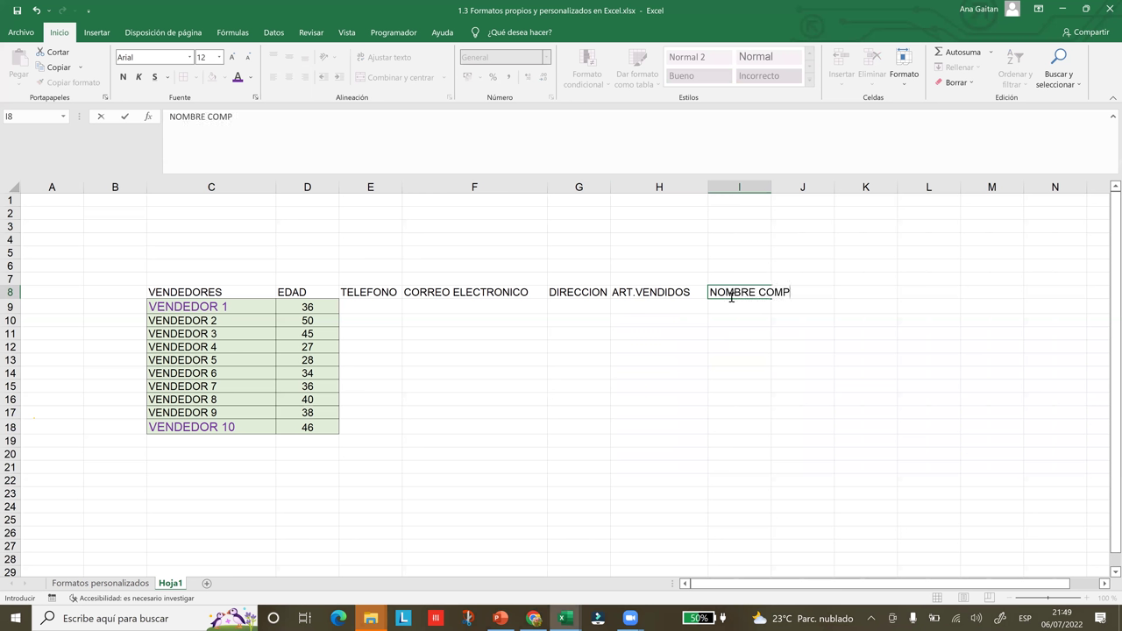
pyautogui.press('BackSpace')
pyautogui.write('TO')
pyautogui.click(847, 360)
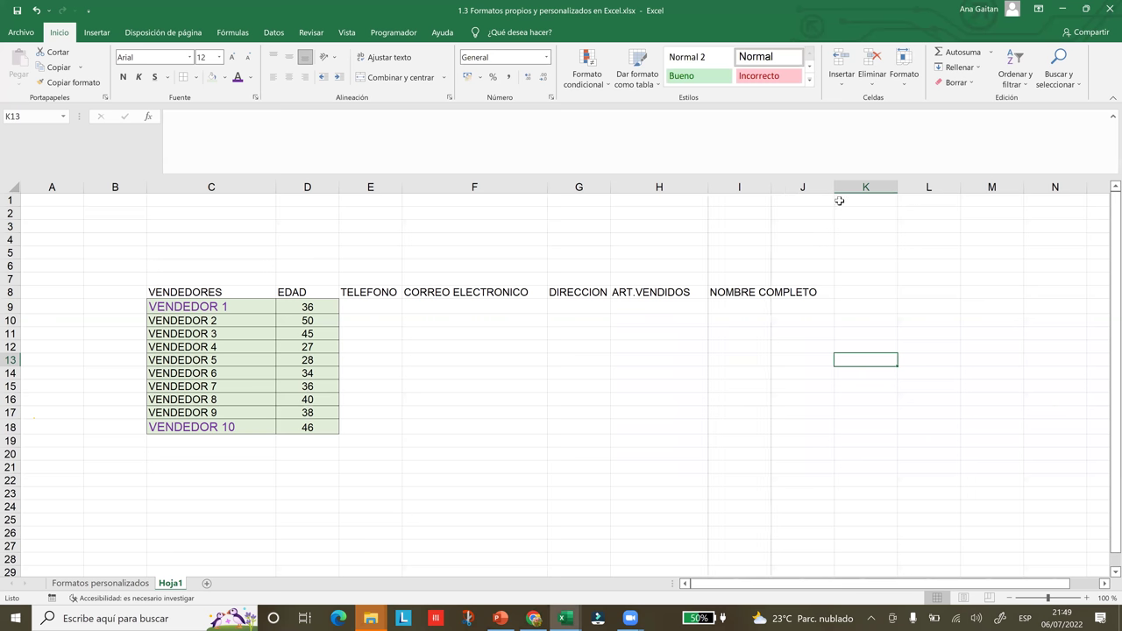
pyautogui.moveTo(771, 186); pyautogui.dragTo(839, 201)
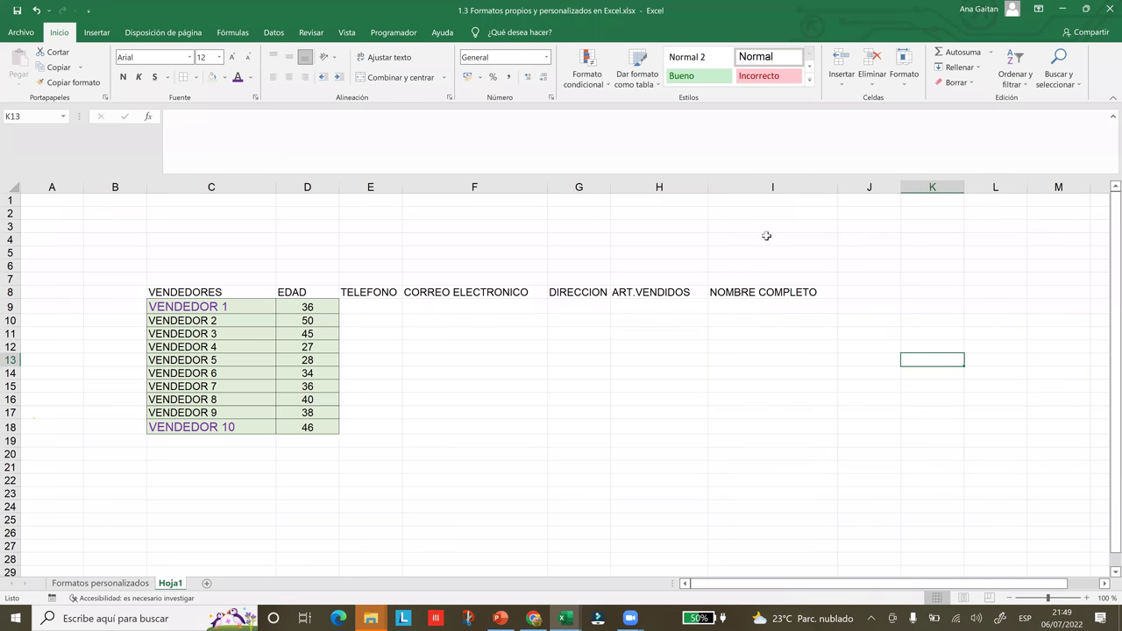
pyautogui.click(758, 293)
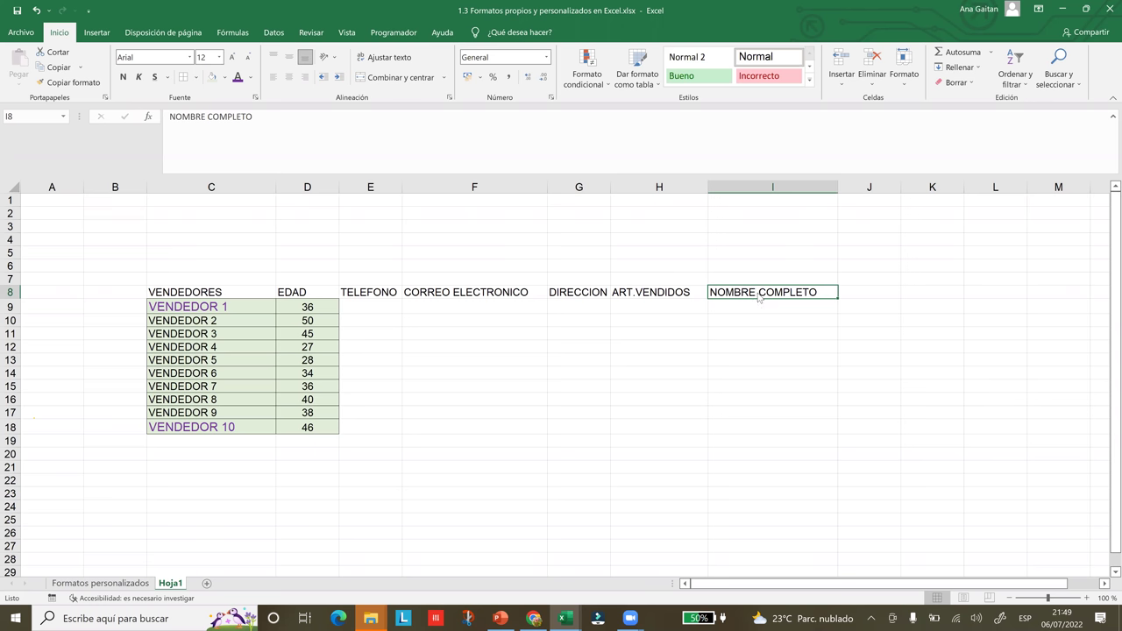
# - Copy the NOMBRE COMPLETO heading into B8 and widen column B
pyautogui.rightClick(759, 294)
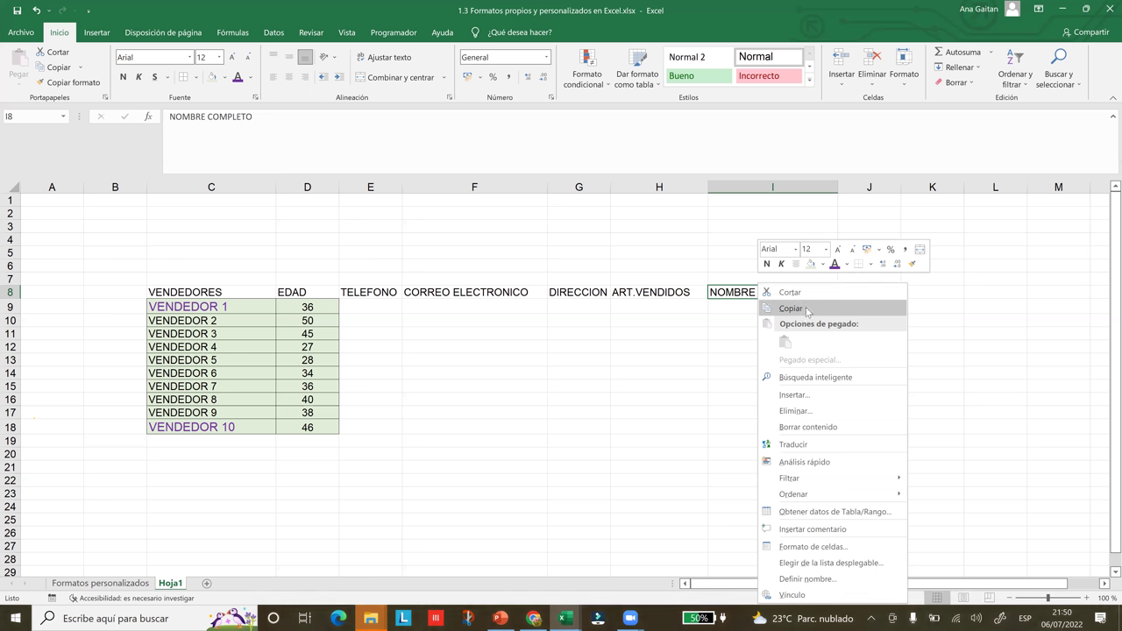
pyautogui.click(807, 309)
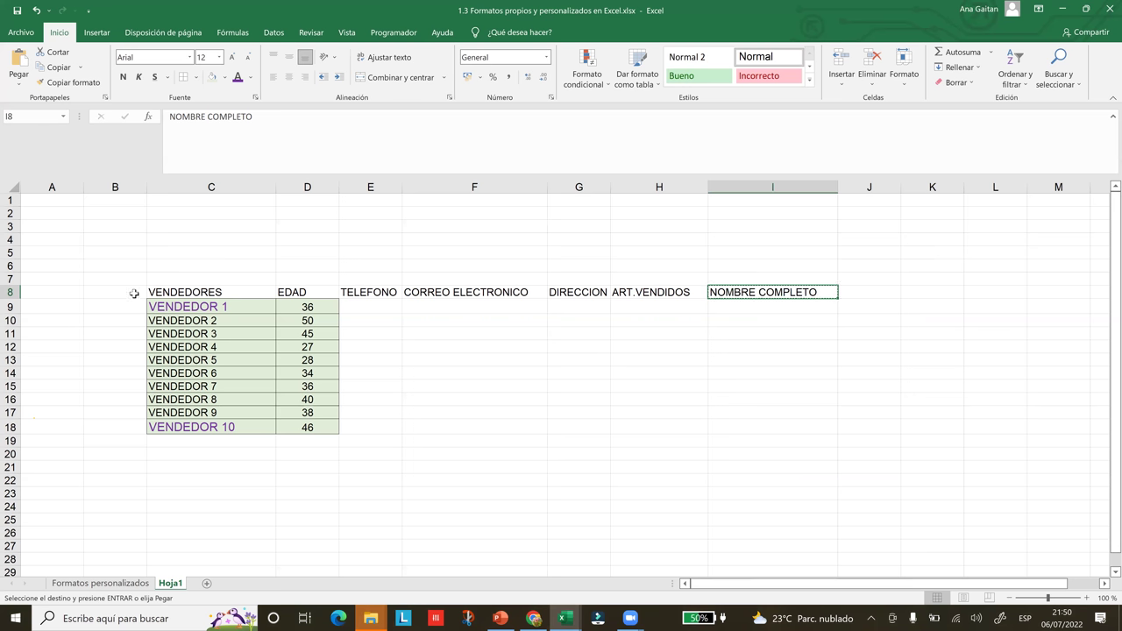
pyautogui.click(134, 294)
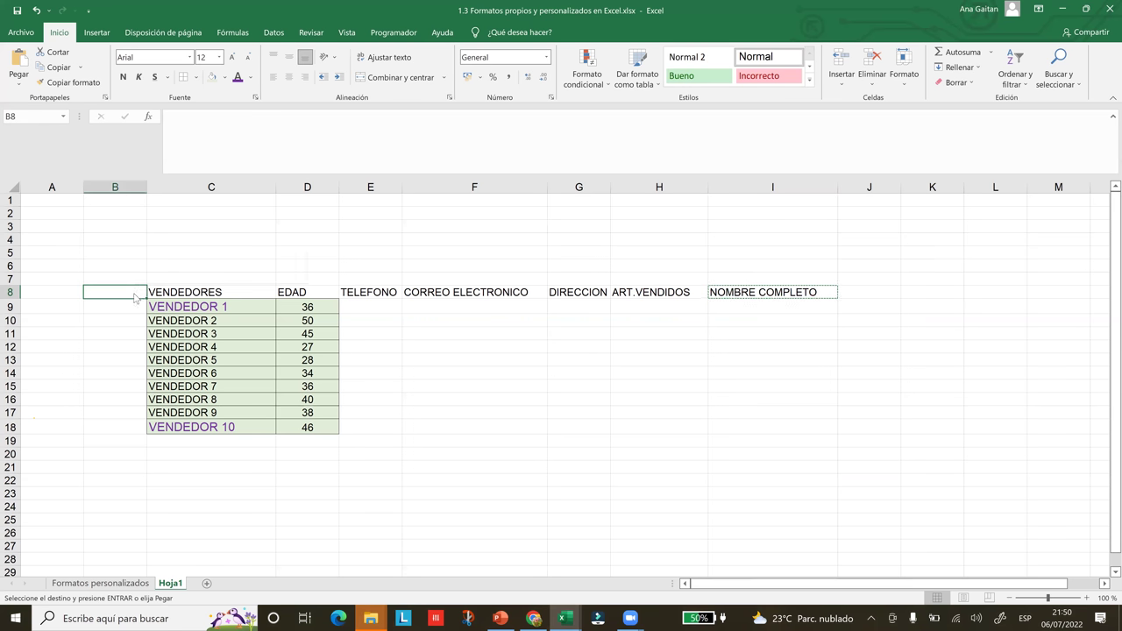
pyautogui.rightClick(134, 294)
pyautogui.click(161, 353)
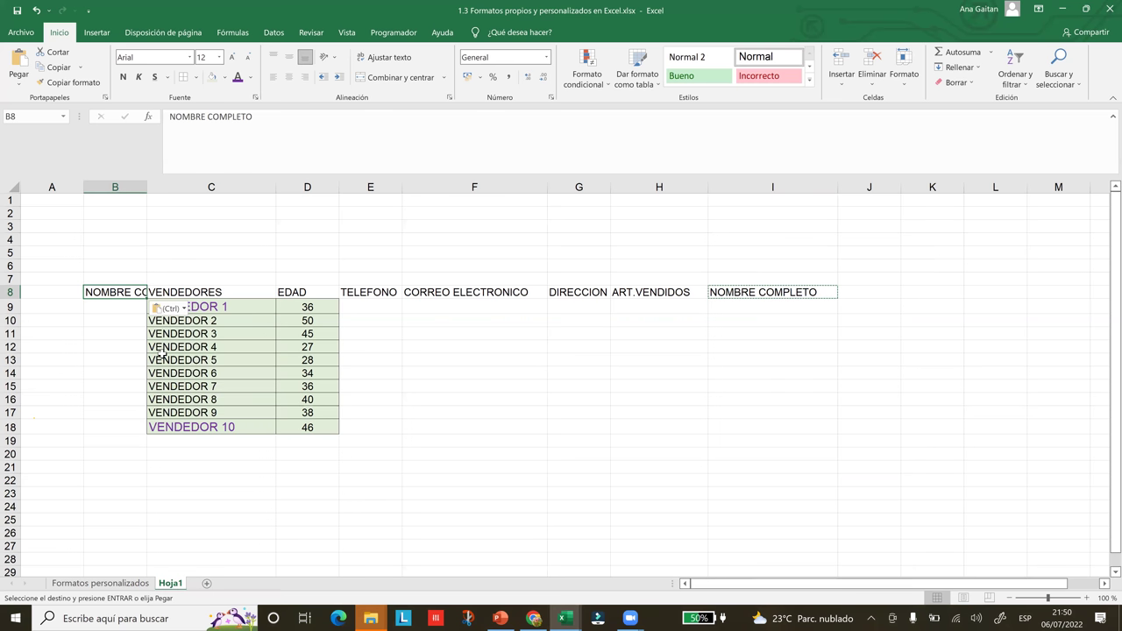
pyautogui.moveTo(146, 190); pyautogui.dragTo(241, 187)
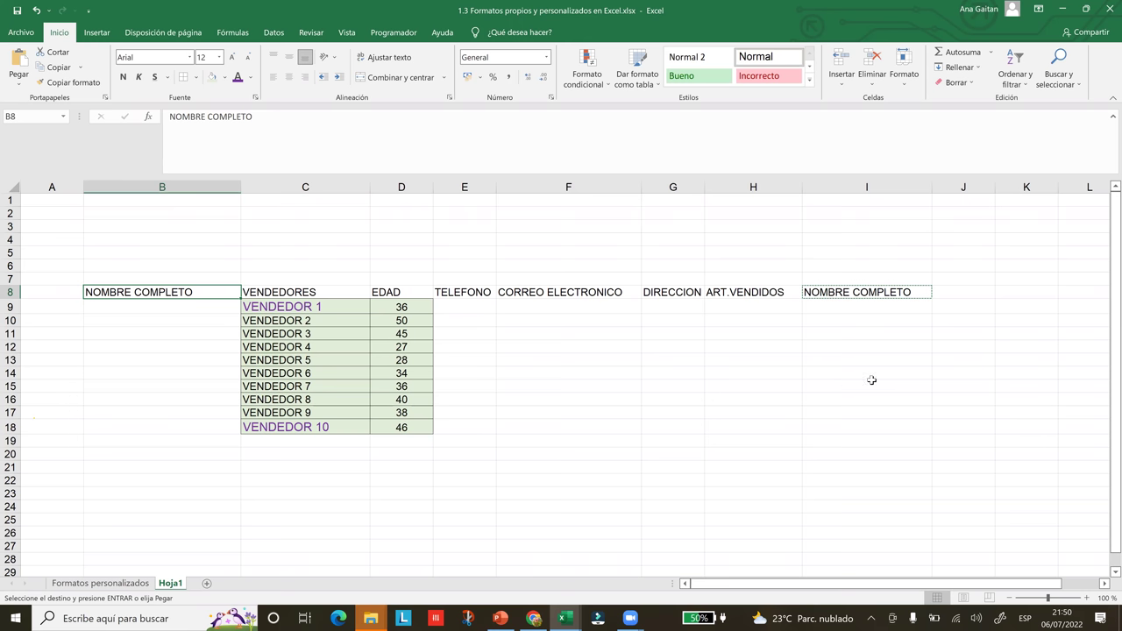
# - Undo the B8 paste and column widening, then cancel the pending copy
pyautogui.hotkey('ctrl', 'z')
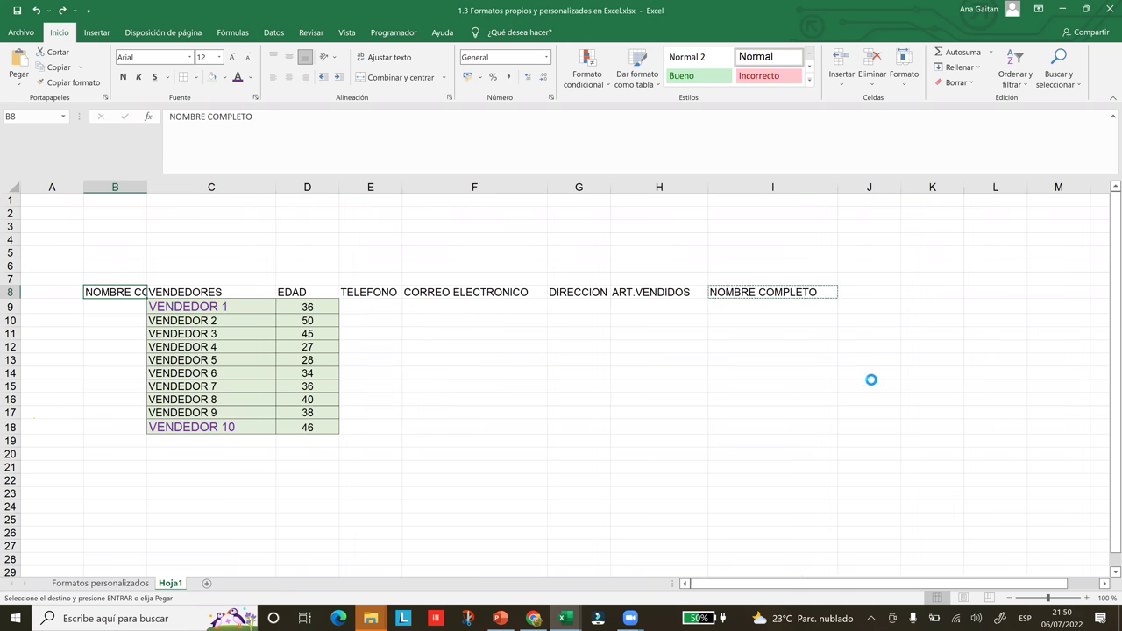
pyautogui.hotkey('ctrl', 'z')
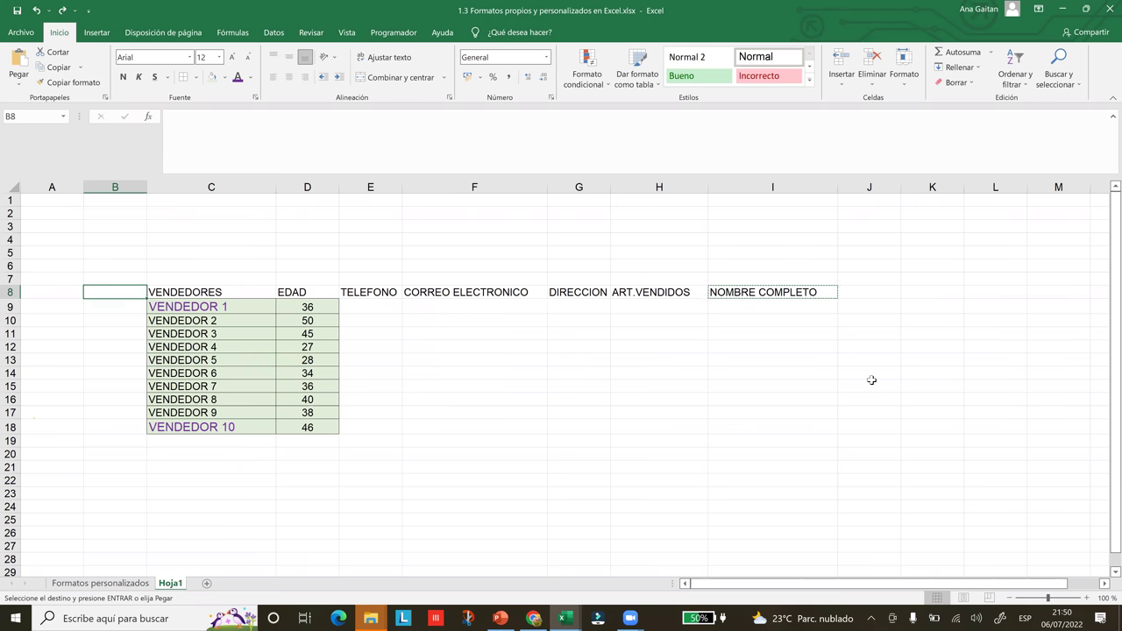
pyautogui.click(805, 332)
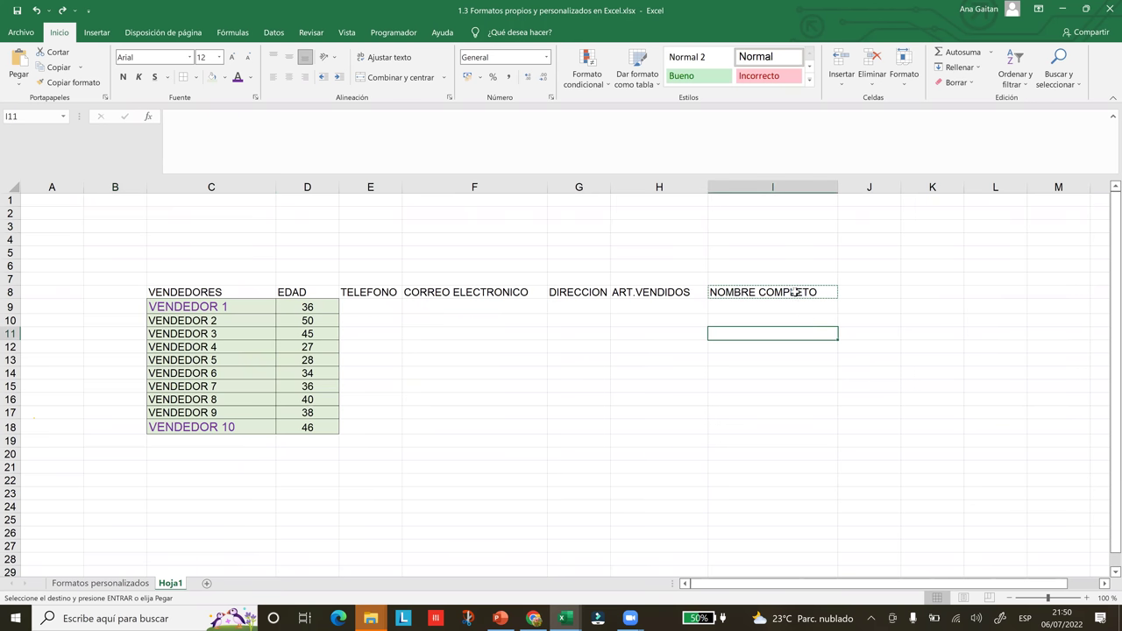
pyautogui.press('Escape')
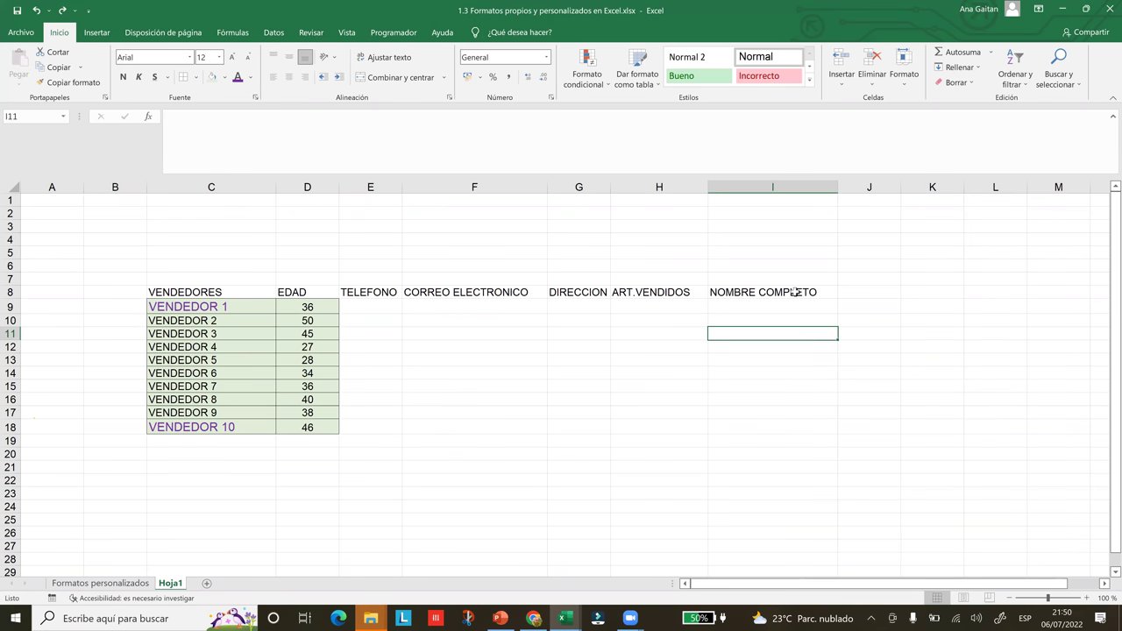
# - Cut the EDAD header and its ten ages from column D and paste them at J8
pyautogui.click(223, 296)
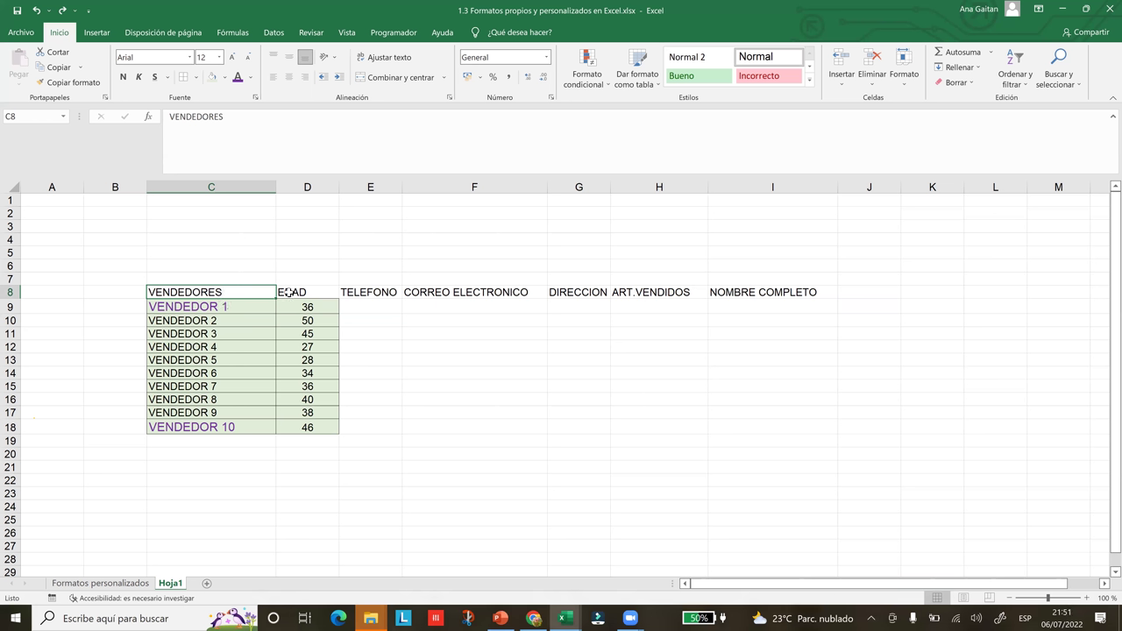
pyautogui.press('Right')
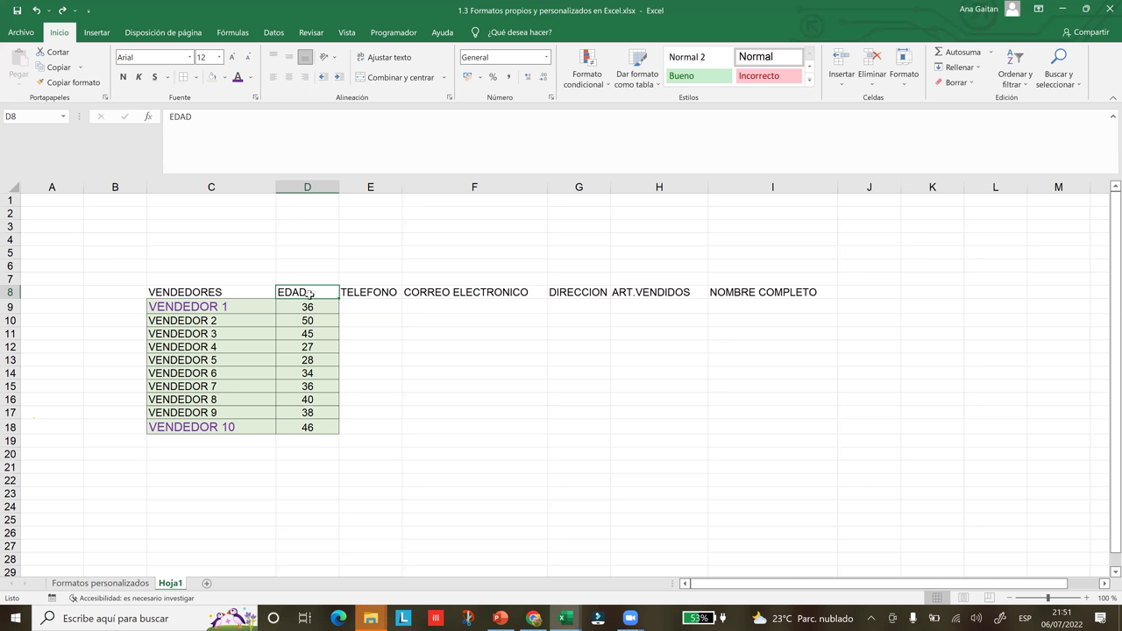
pyautogui.rightClick(310, 294)
pyautogui.rightClick(300, 295)
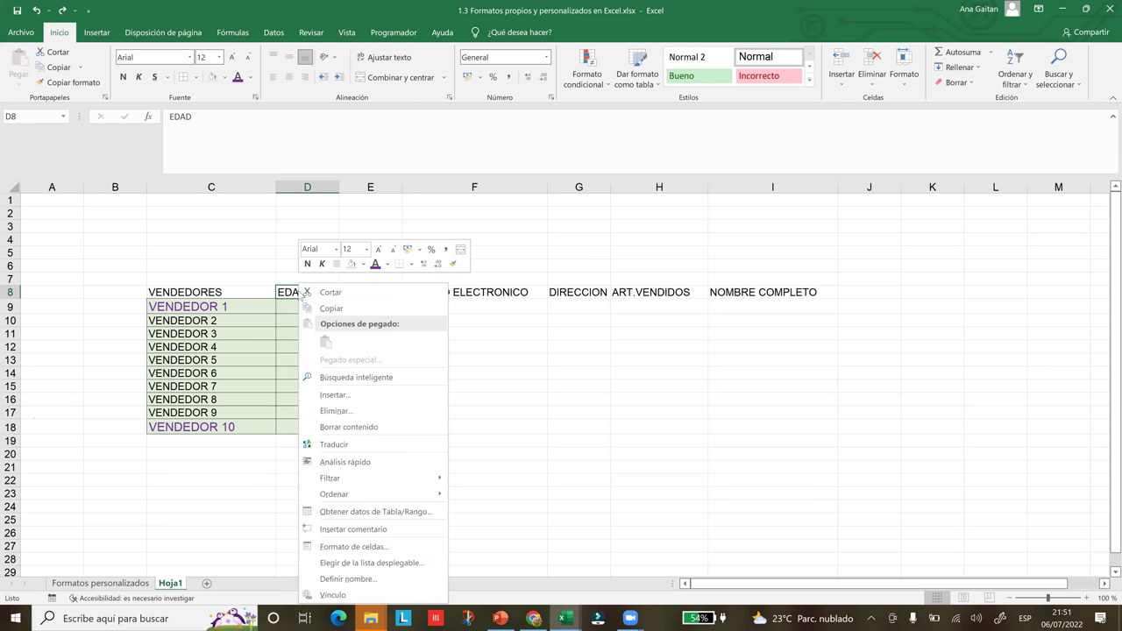
pyautogui.press('Escape')
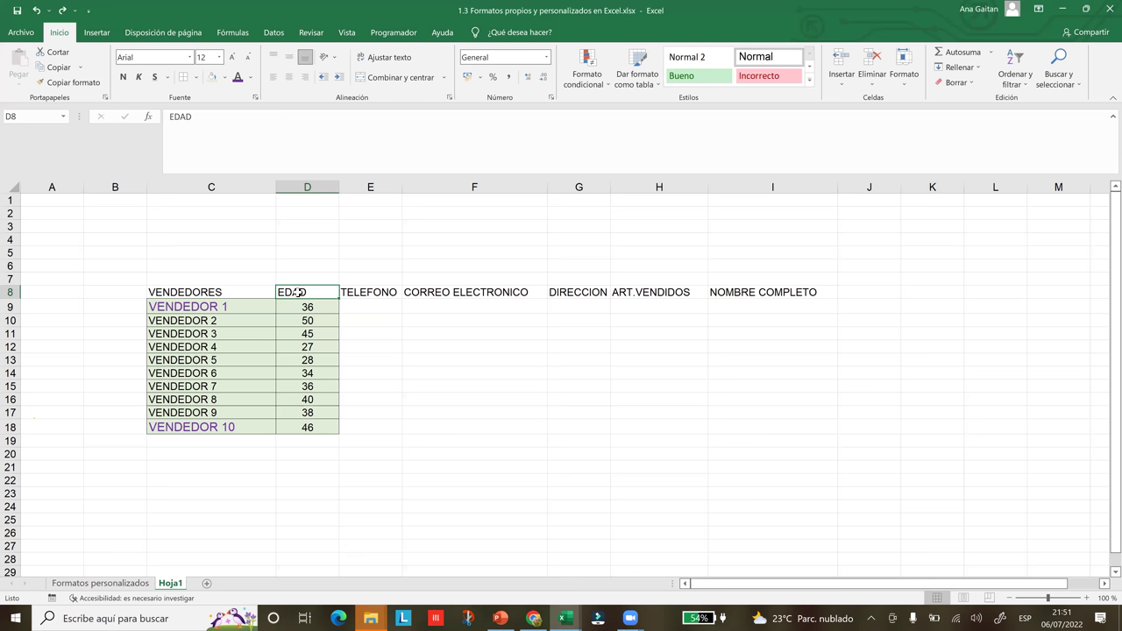
pyautogui.hotkey('ctrl', 'shift', 'Down')
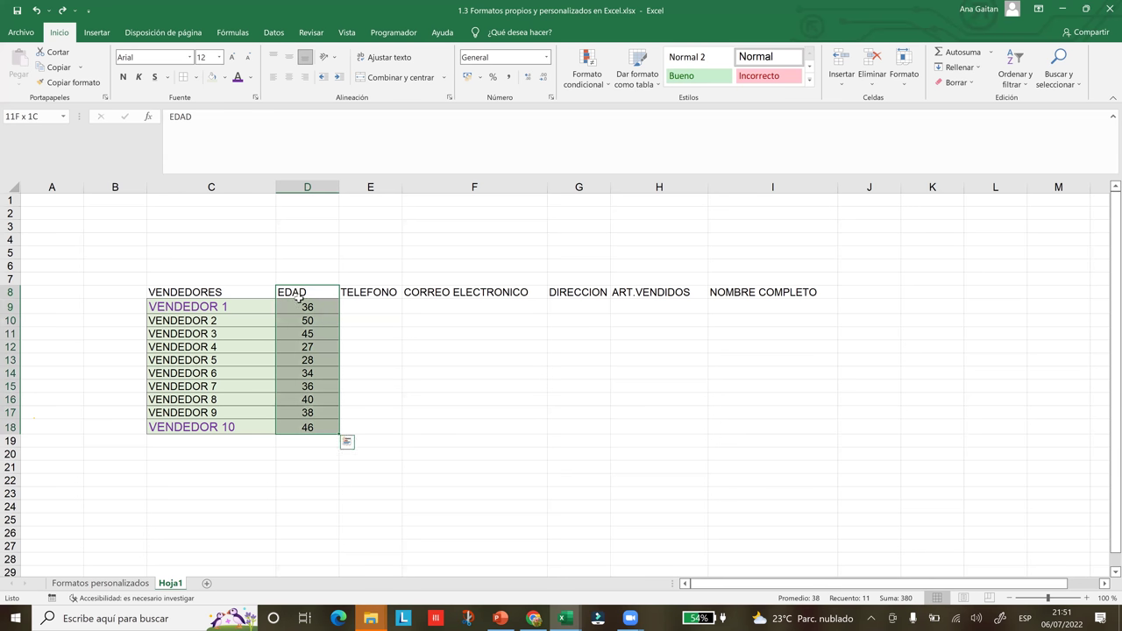
pyautogui.rightClick(300, 304)
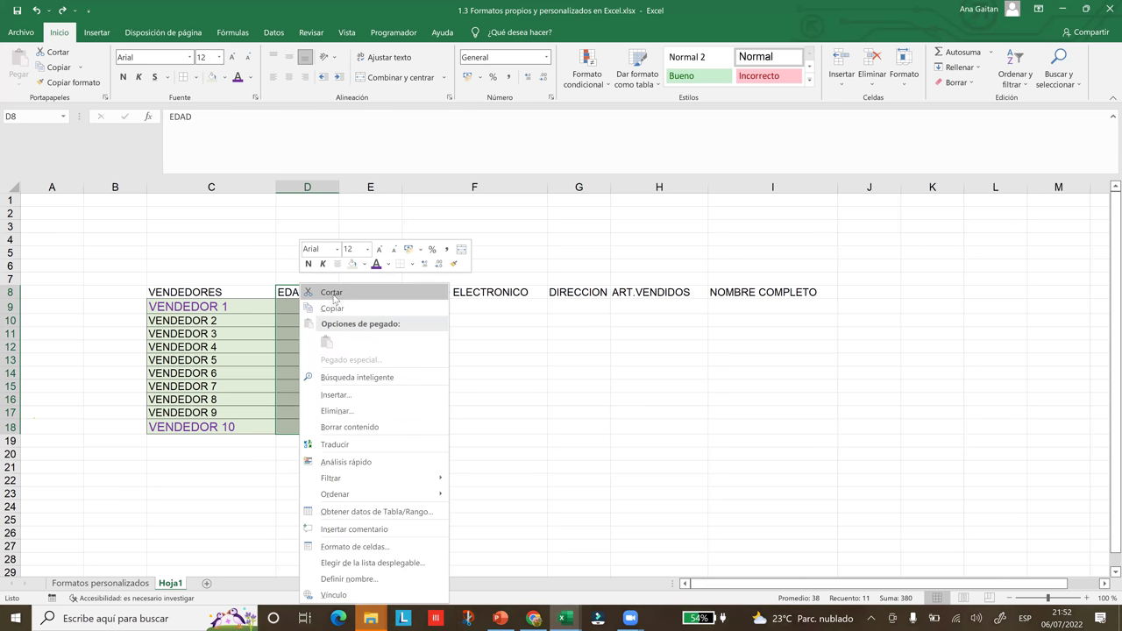
pyautogui.click(332, 294)
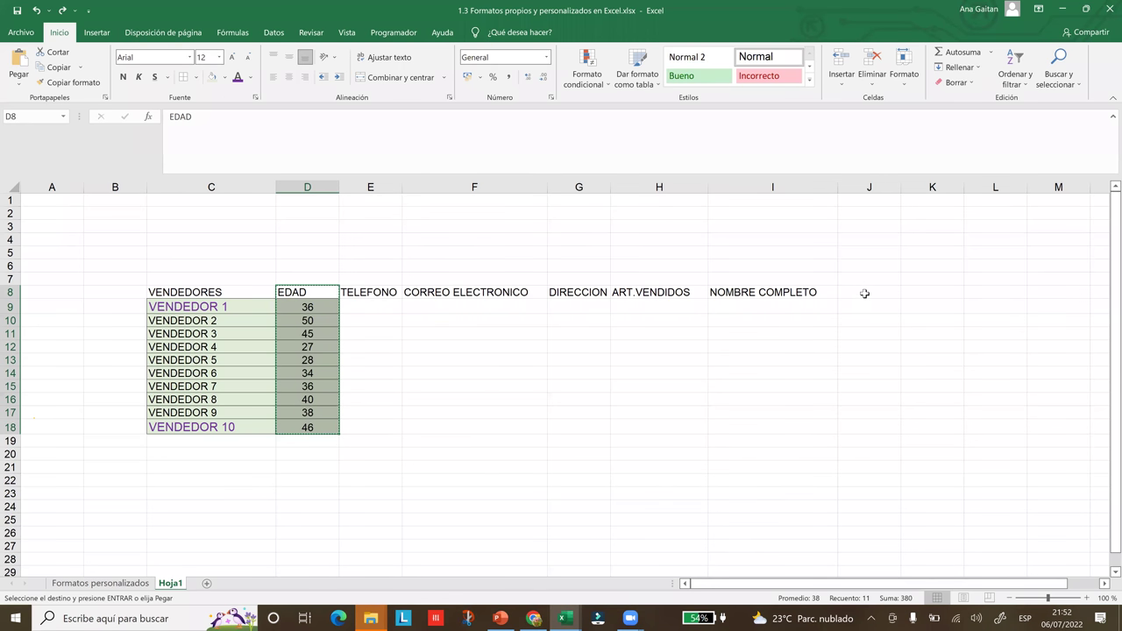
pyautogui.click(865, 294)
pyautogui.rightClick(865, 294)
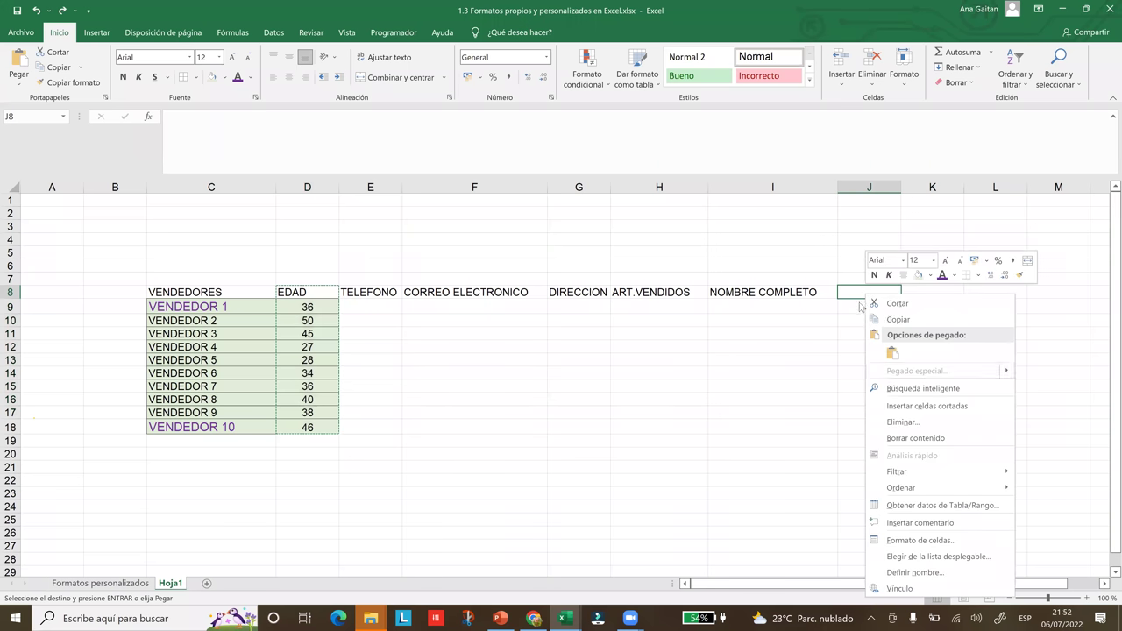
pyautogui.click(841, 290)
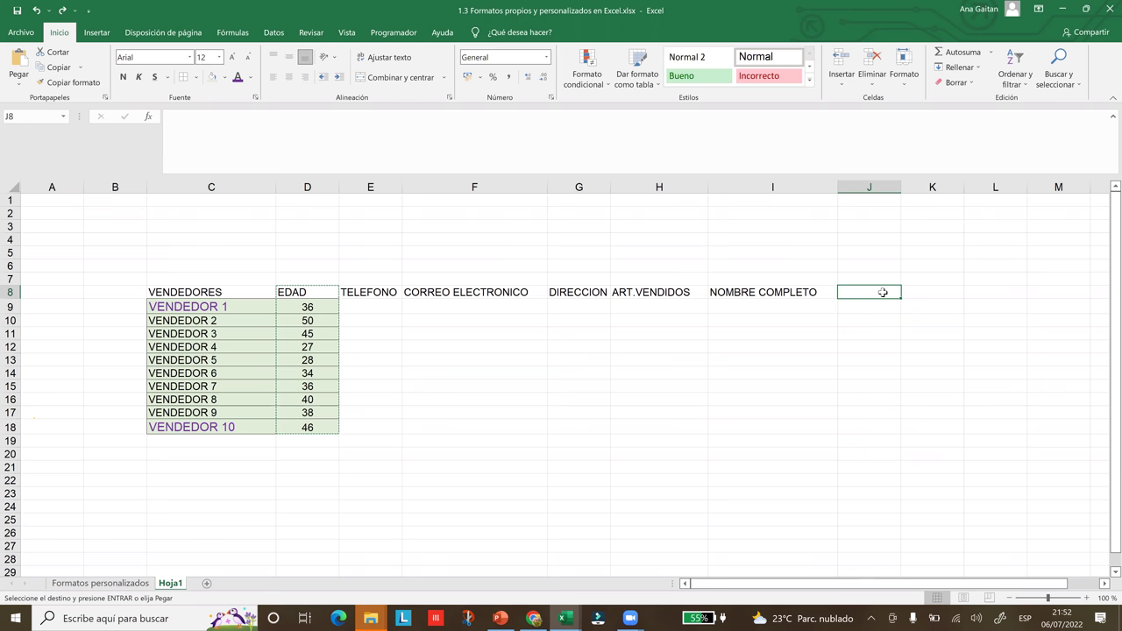
pyautogui.hotkey('ctrl', 'v')
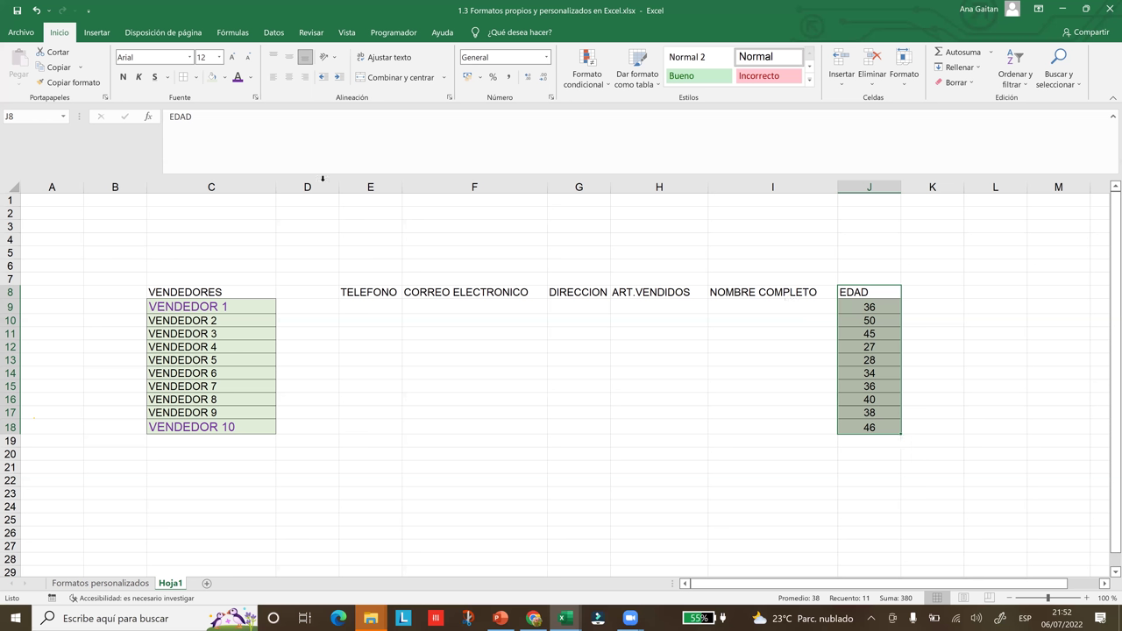
# - Move the NOMBRE COMPLETO header from I8 into D8
pyautogui.click(811, 294)
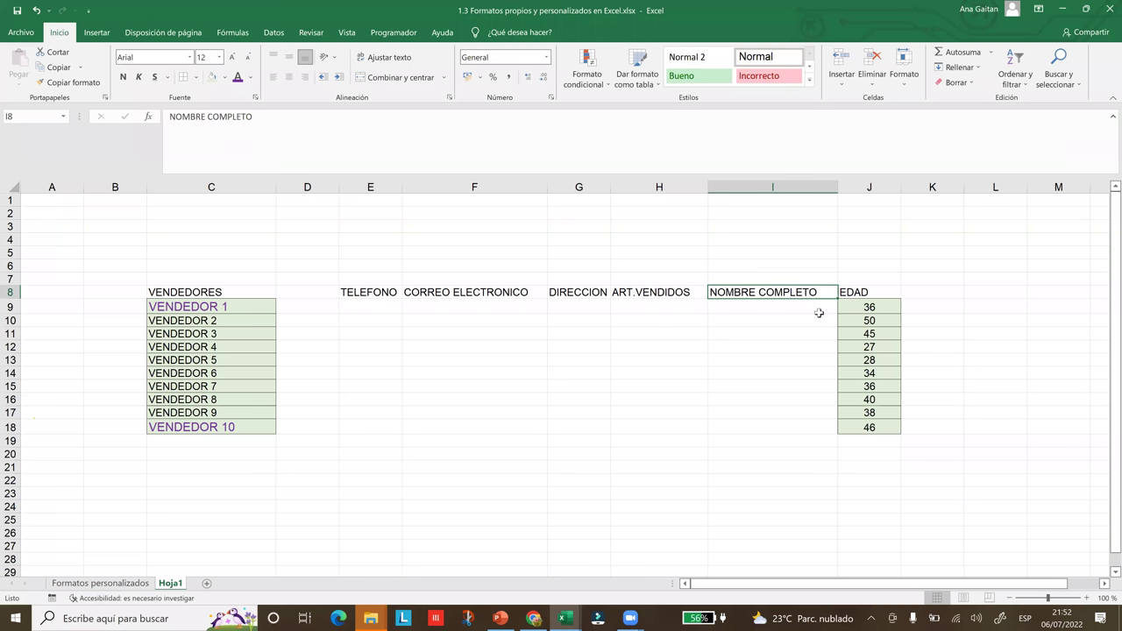
pyautogui.hotkey('ctrl', 'c')
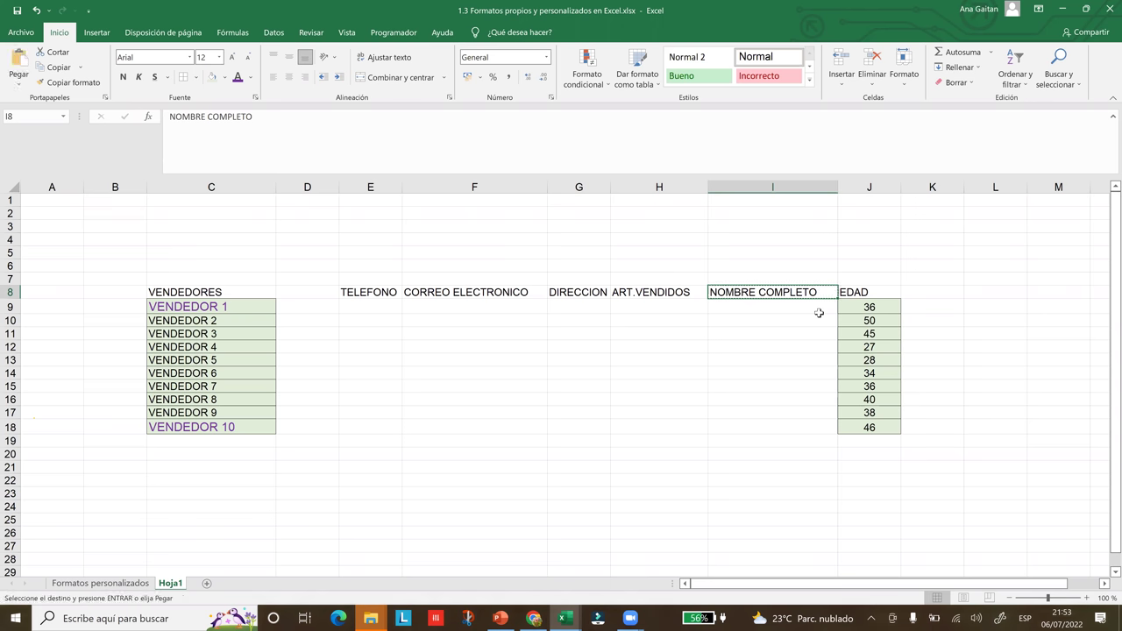
pyautogui.click(307, 294)
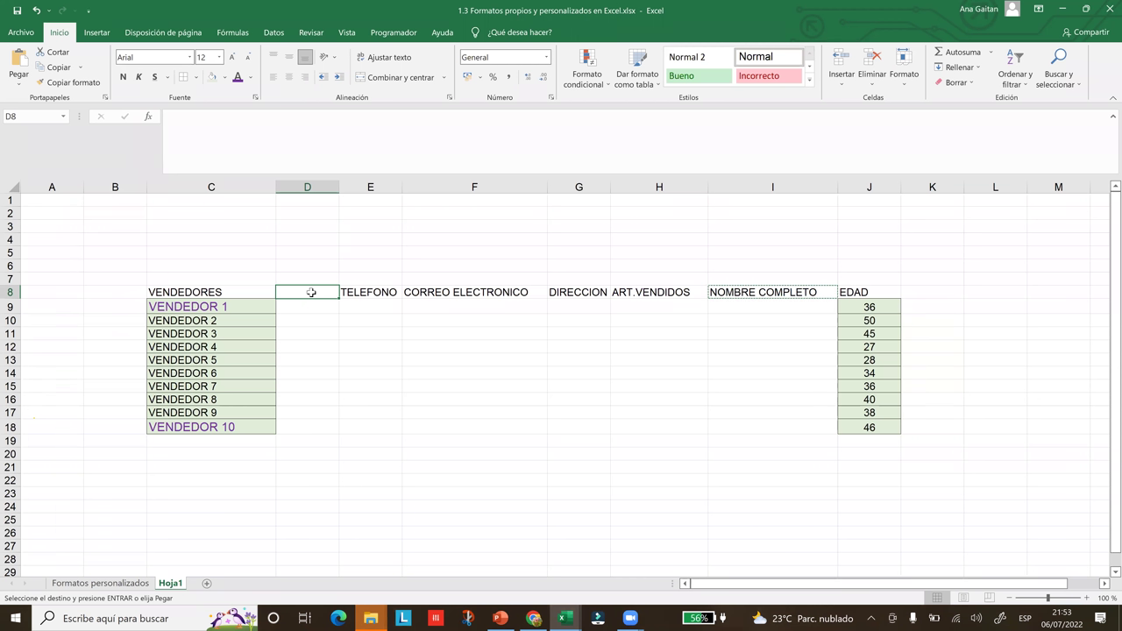
pyautogui.hotkey('ctrl', 'v')
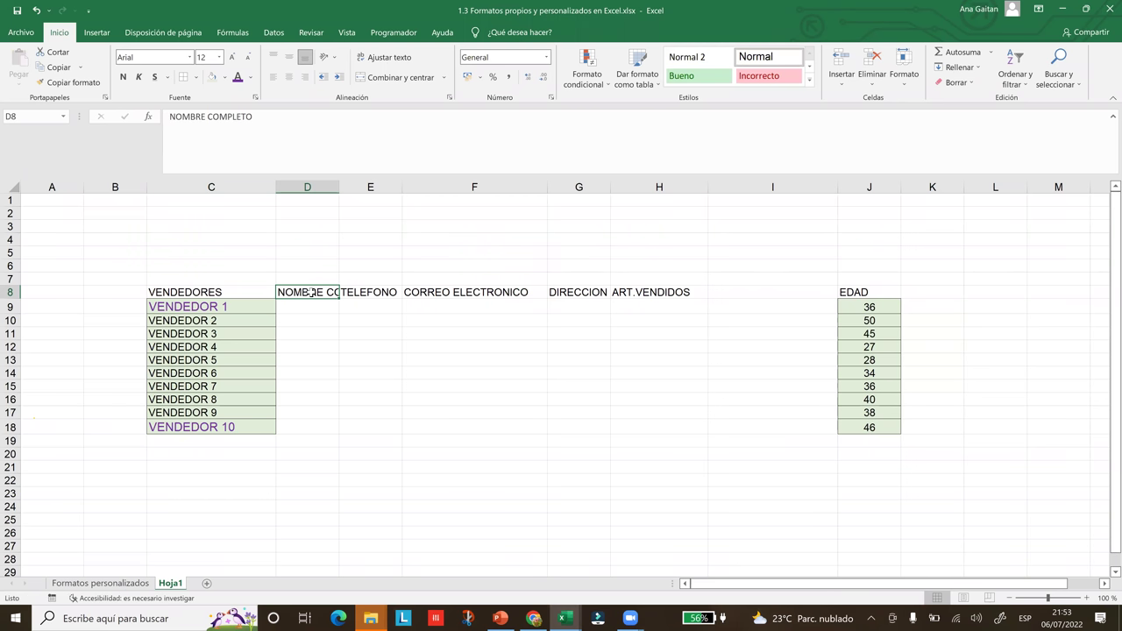
# - Widen column D so NOMBRE COMPLETO shows fully and check the remaining row-8 headers
pyautogui.moveTo(339, 188); pyautogui.dragTo(377, 189)
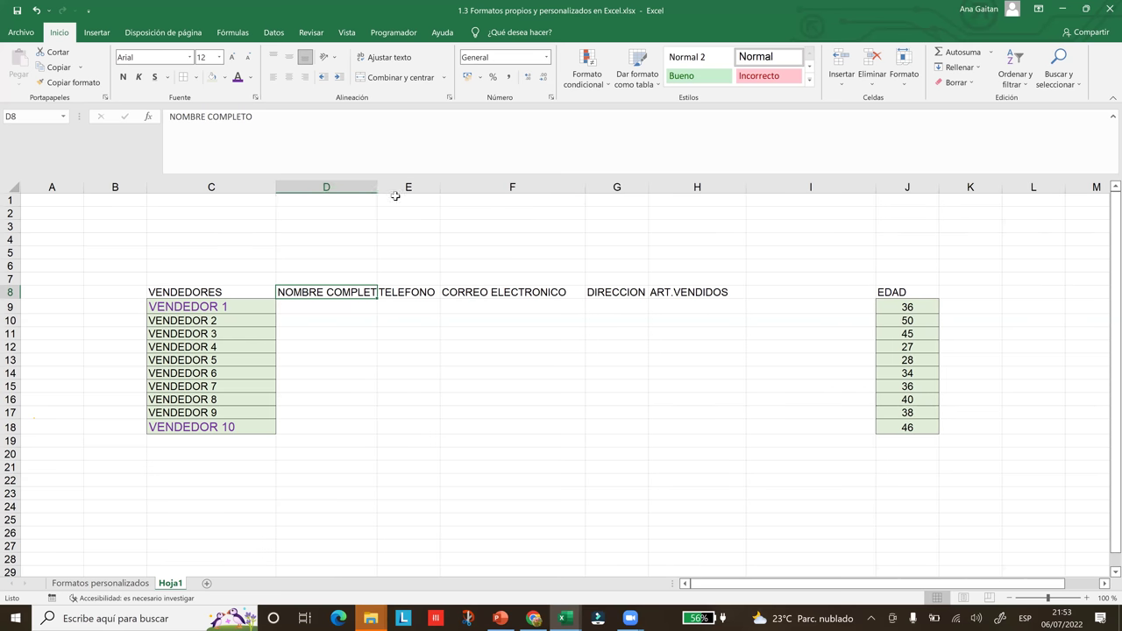
pyautogui.click(398, 186)
pyautogui.moveTo(398, 187); pyautogui.dragTo(363, 184)
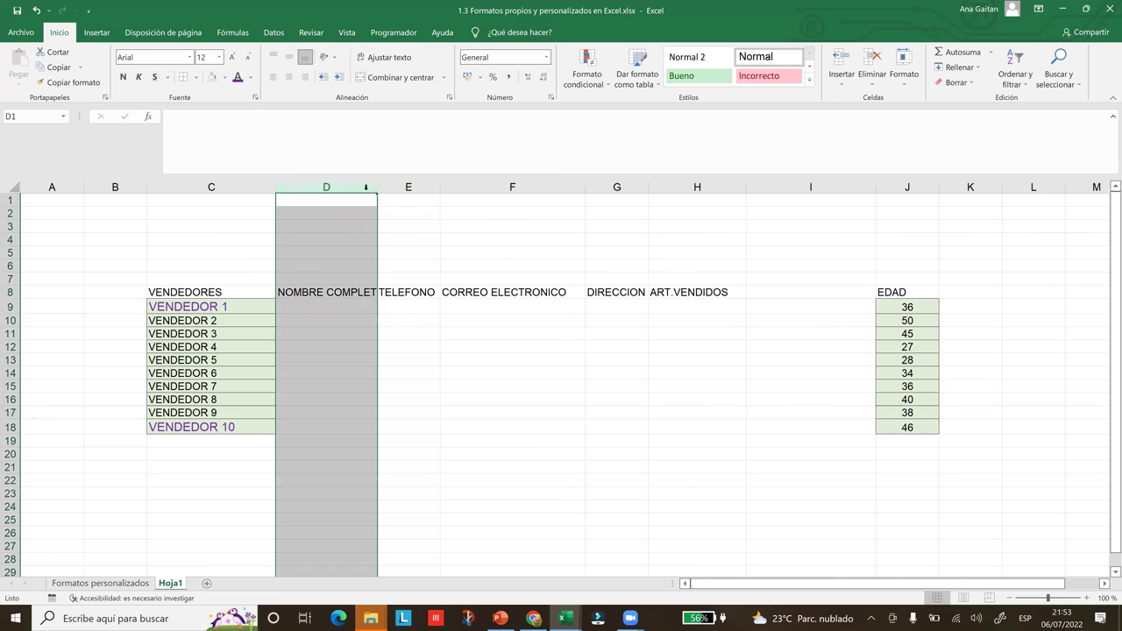
pyautogui.click(437, 294)
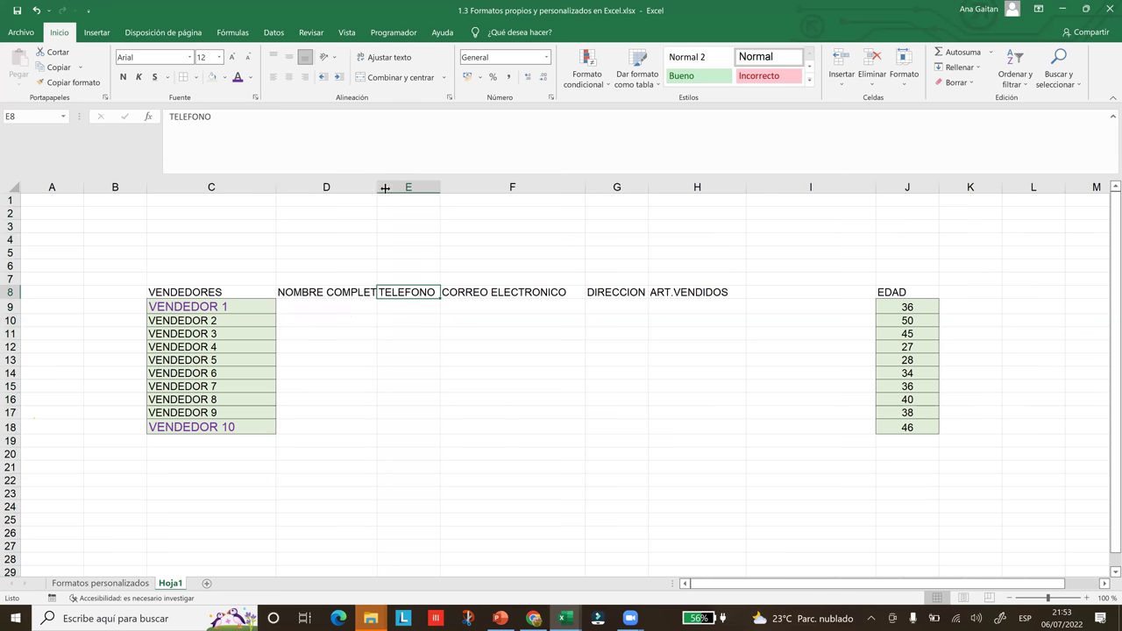
pyautogui.moveTo(408, 187); pyautogui.dragTo(414, 187)
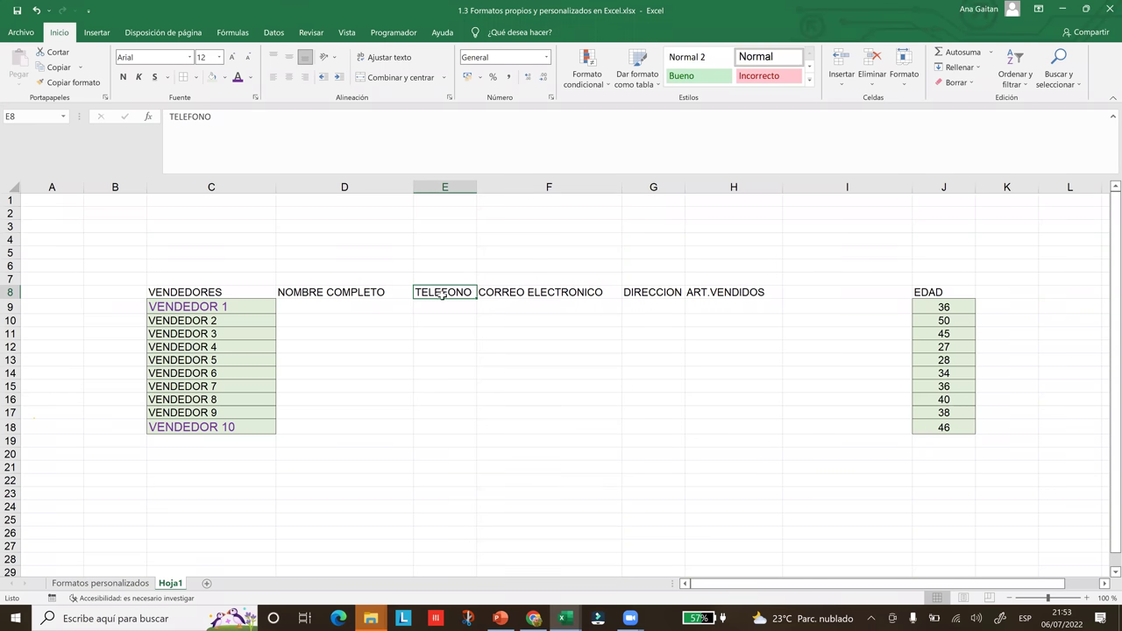
pyautogui.click(521, 293)
pyautogui.click(656, 294)
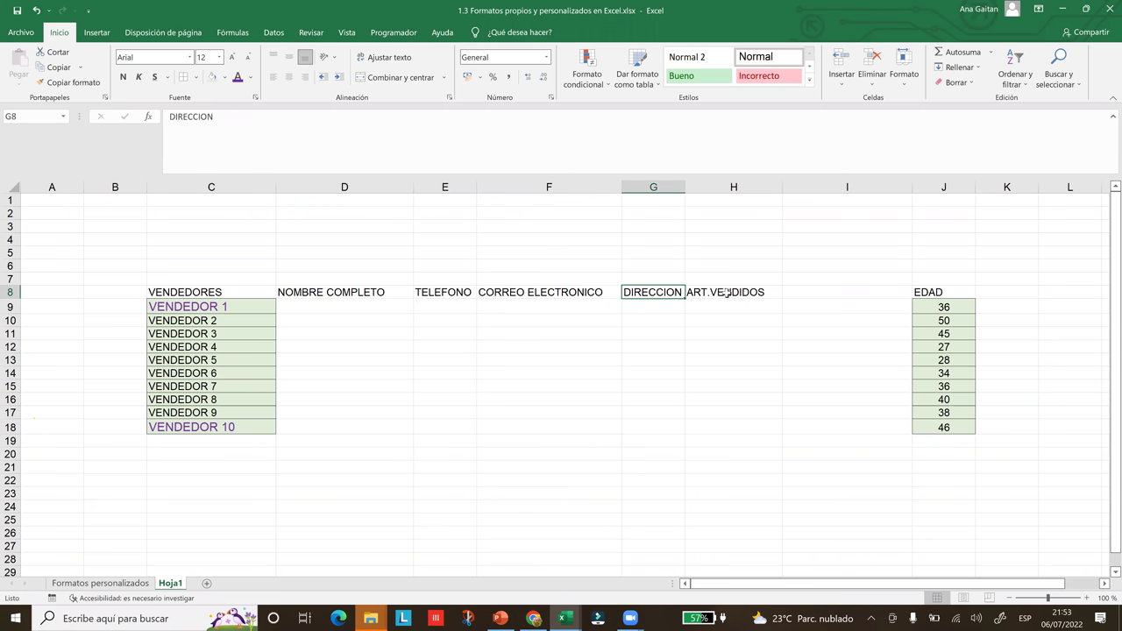
pyautogui.press('Right')
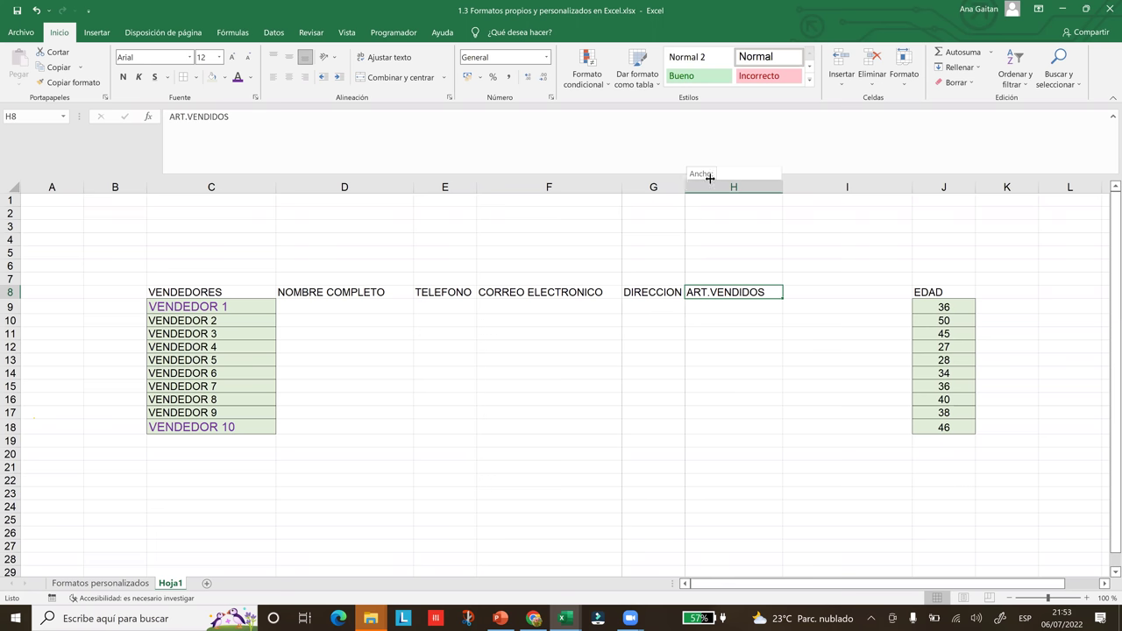
pyautogui.hotkey('ctrl', 'z')
pyautogui.click(428, 349)
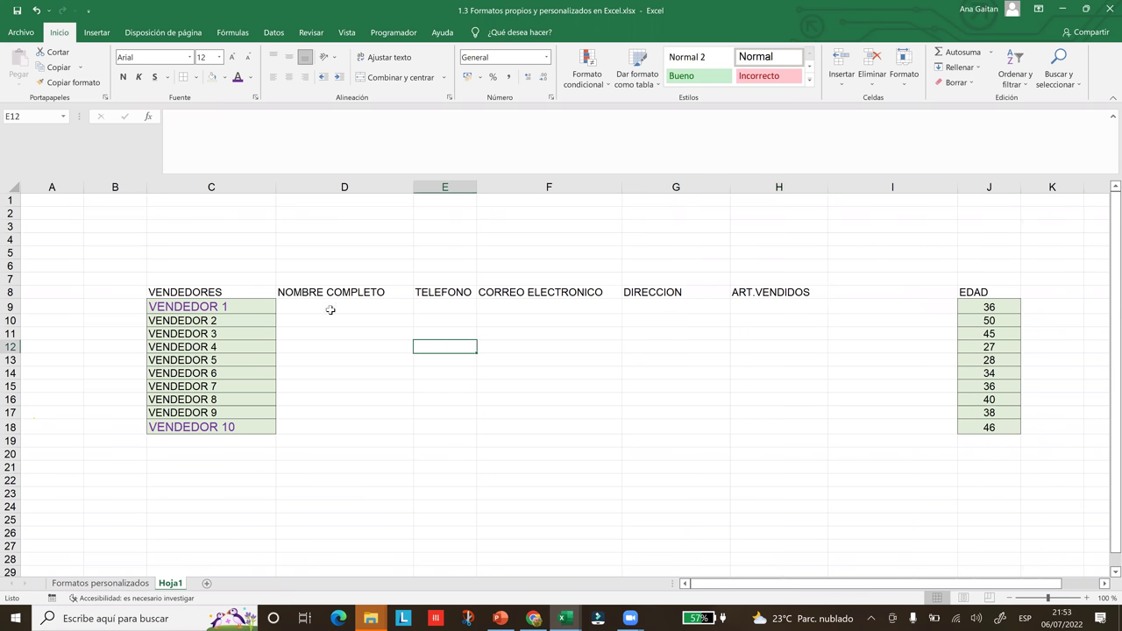
pyautogui.click(324, 305)
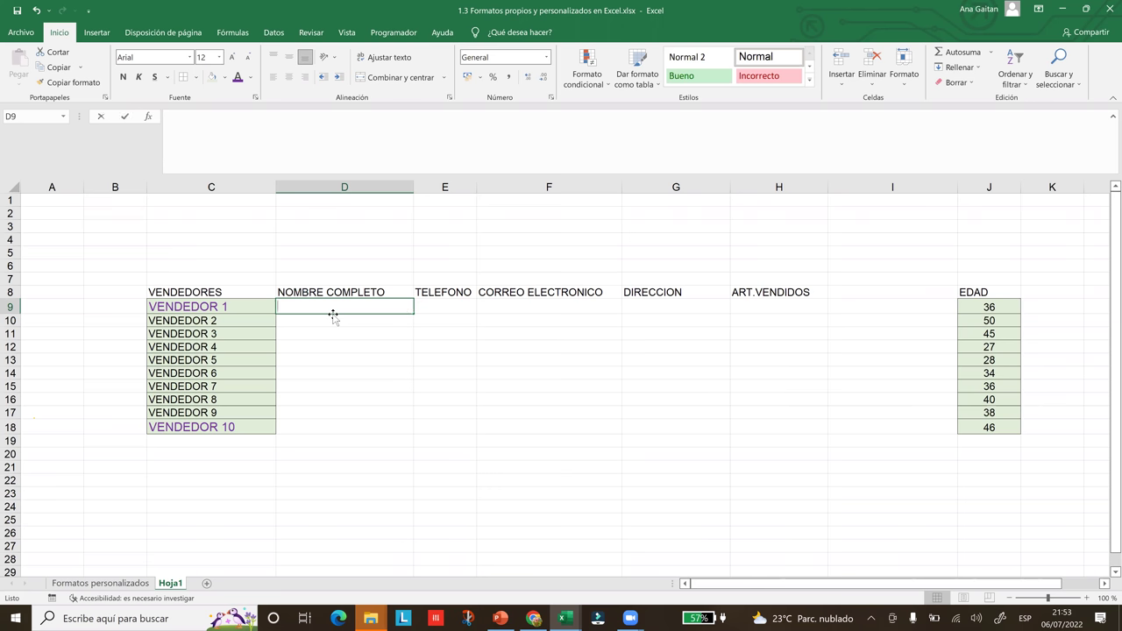
# - Enter VENDEDOR 1's full name, phone number and Gmail e-mail address in row 9
pyautogui.write('j')
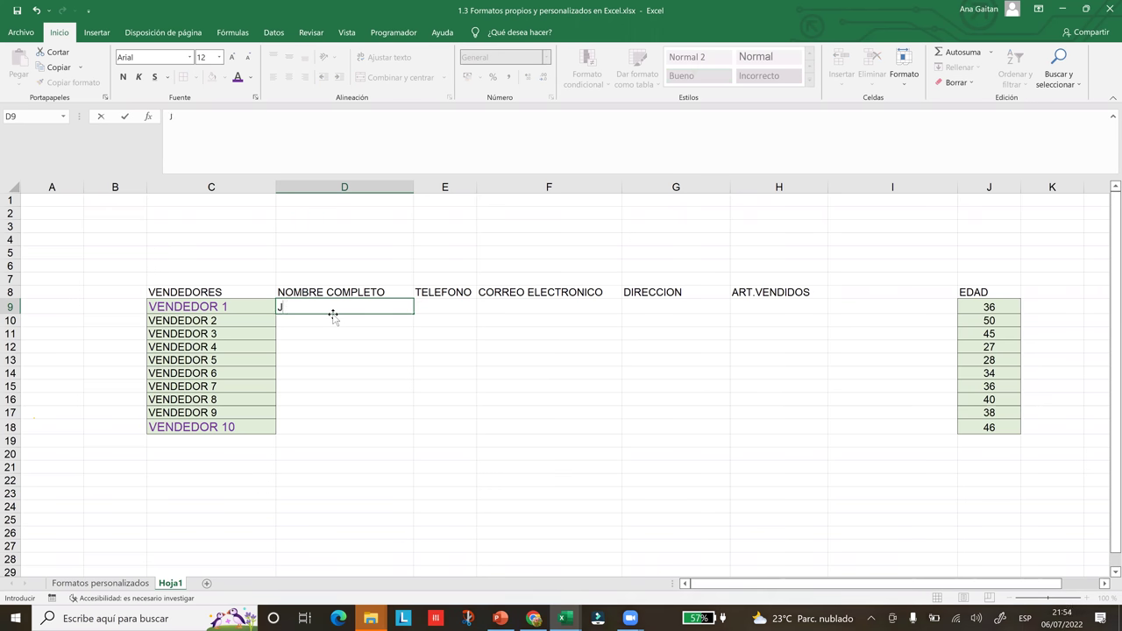
pyautogui.press('capslock')
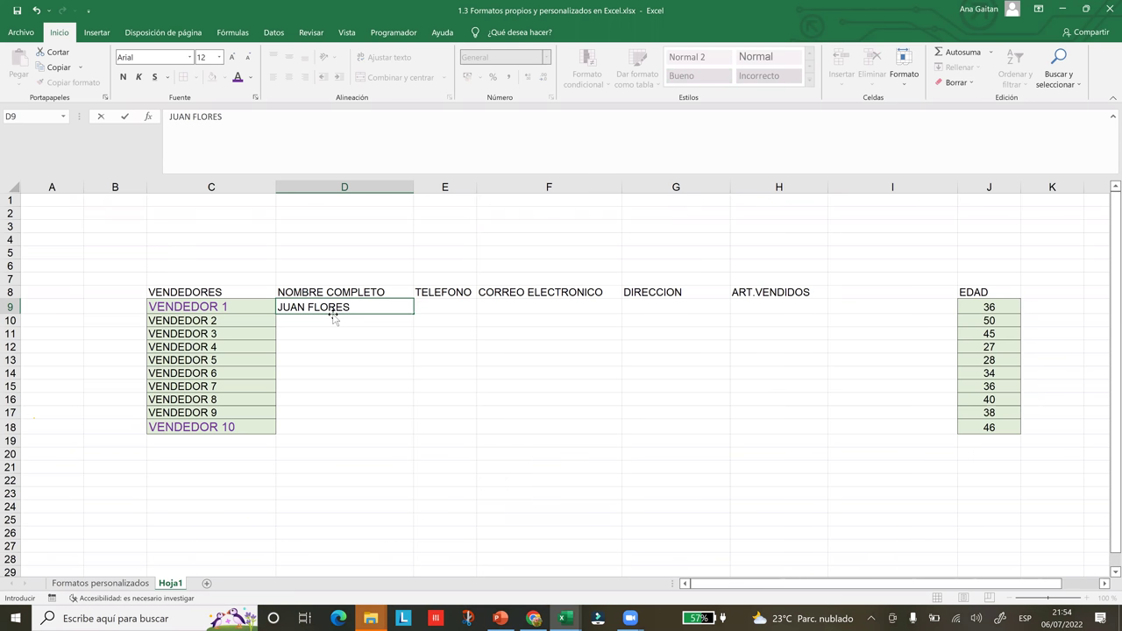
pyautogui.press('Tab')
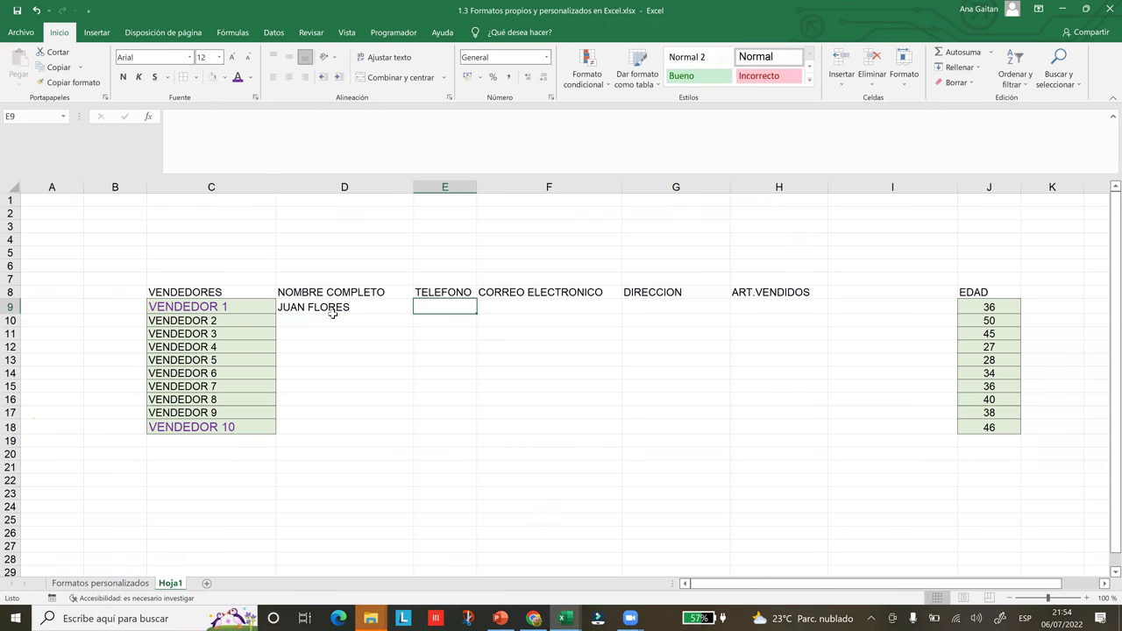
pyautogui.write('4')
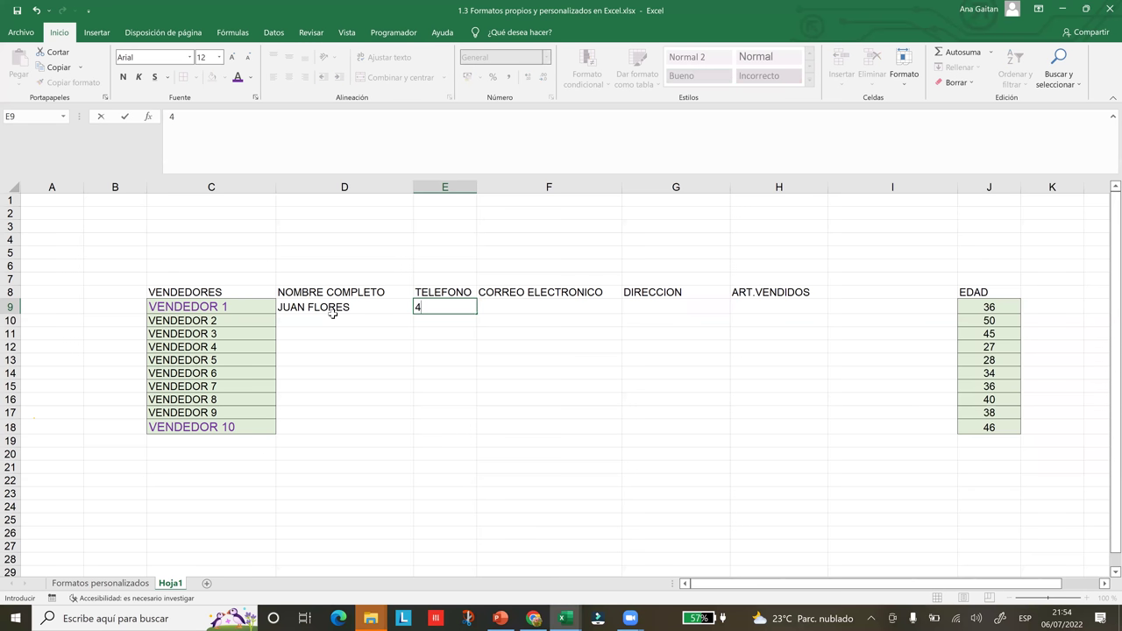
pyautogui.press('BackSpace')
pyautogui.write('2665-4545')
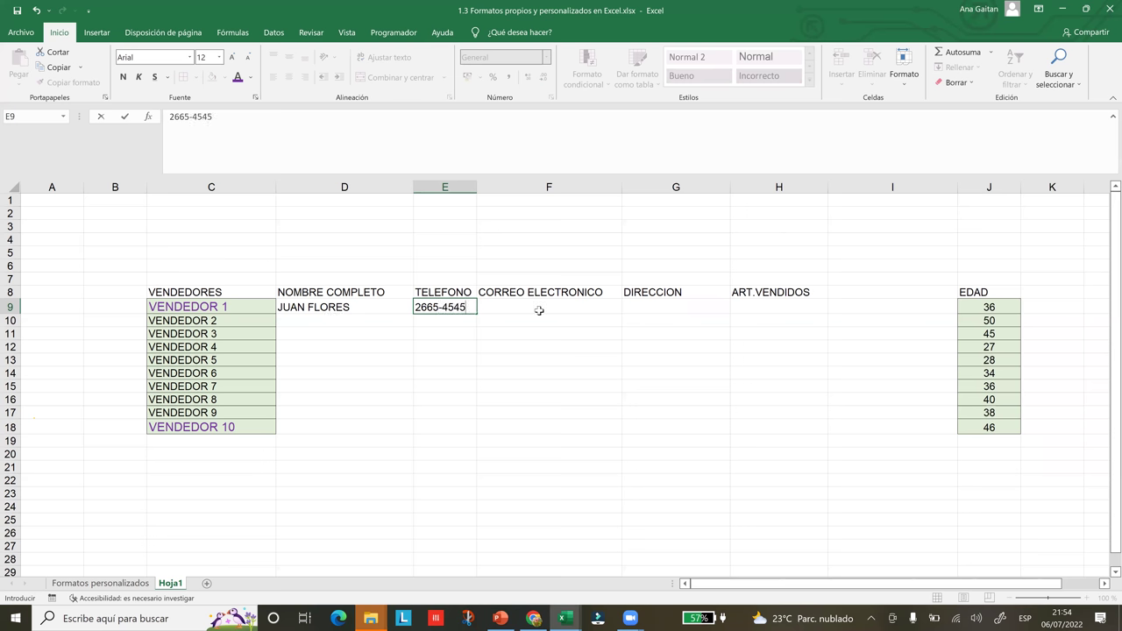
pyautogui.click(539, 310)
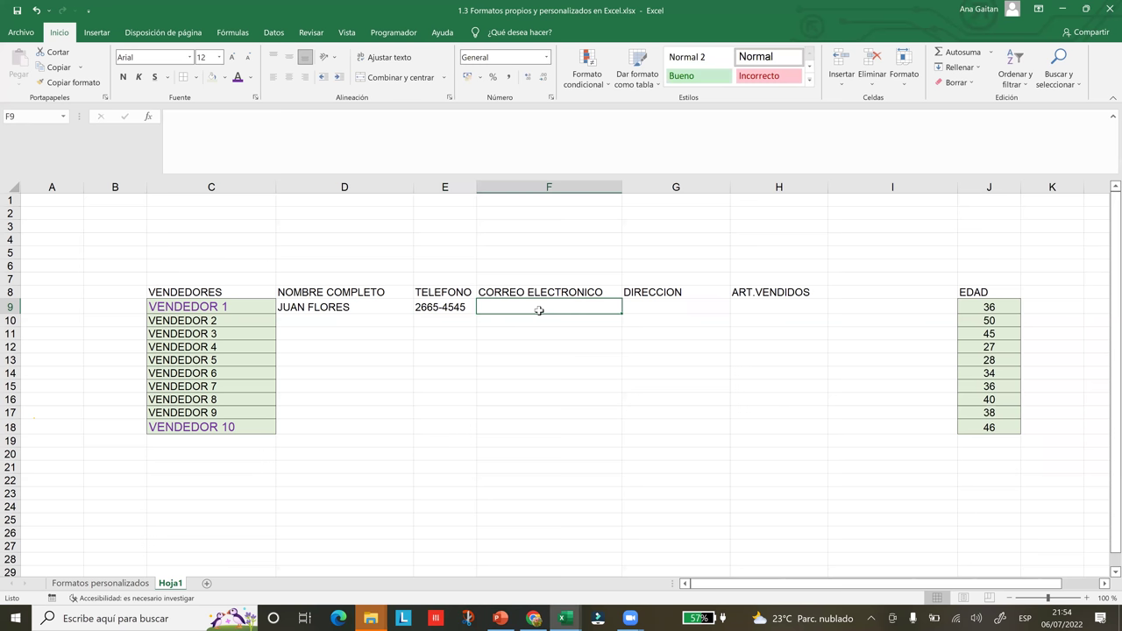
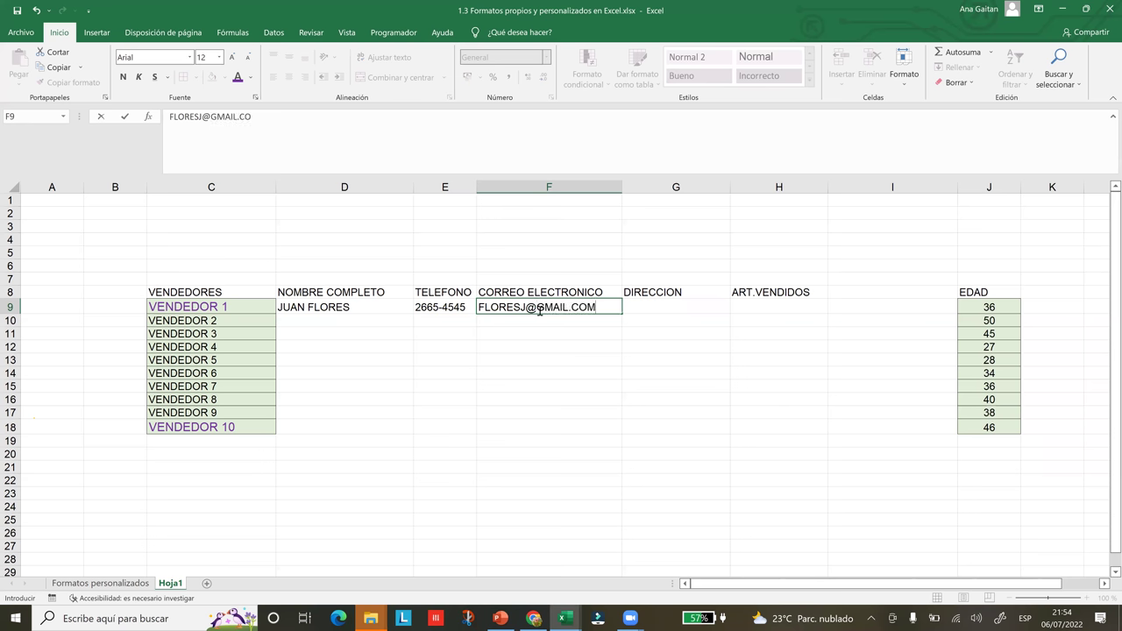
pyautogui.press('Tab')
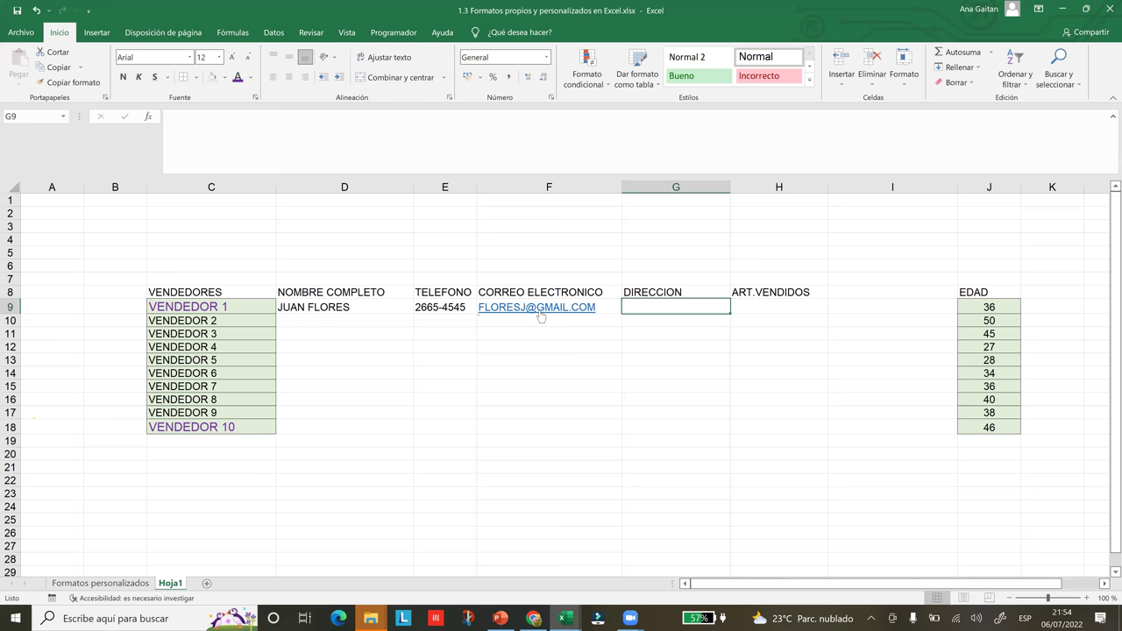
# - Record SAN SALVADOR as the address and 5 items sold, then start the second vendor's name
pyautogui.write('SAN ')
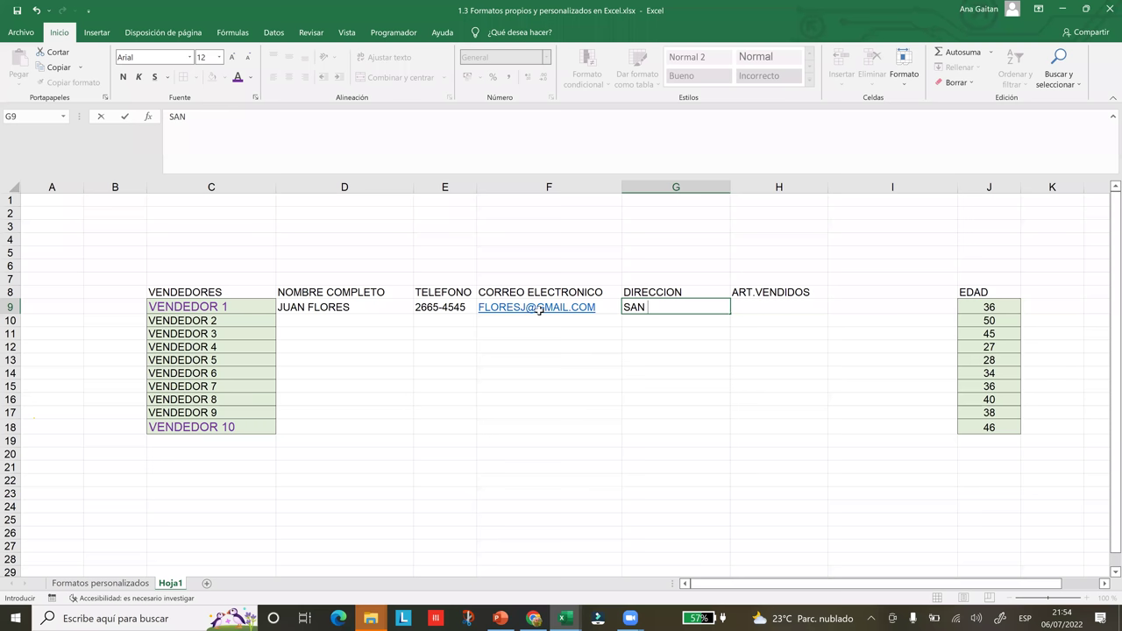
pyautogui.write('SALVADOR')
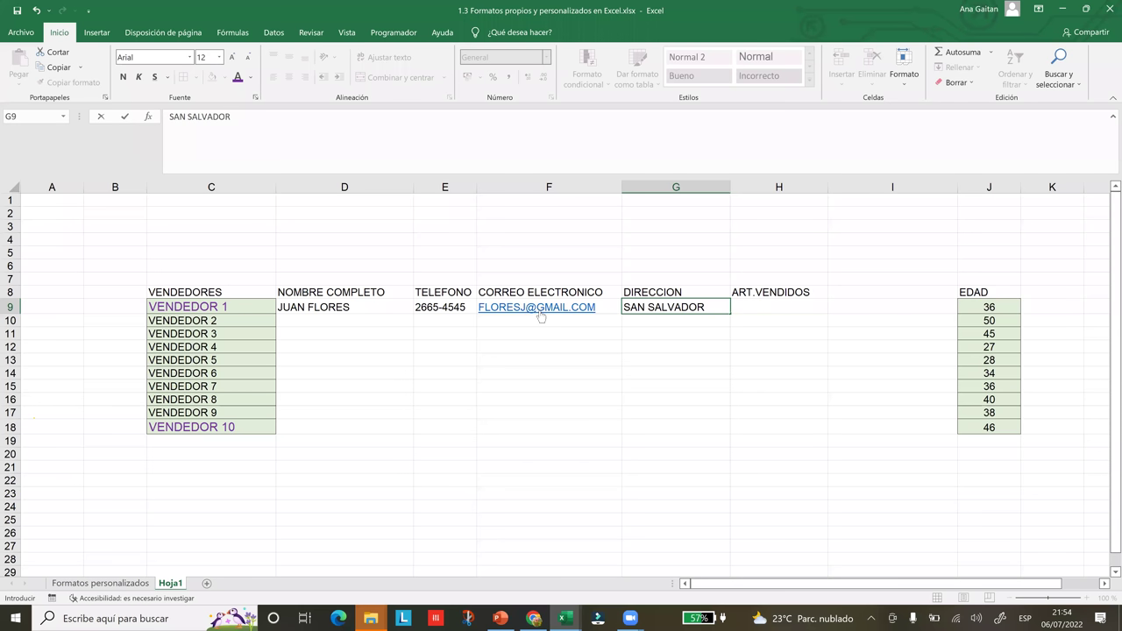
pyautogui.press('Tab')
pyautogui.write('5')
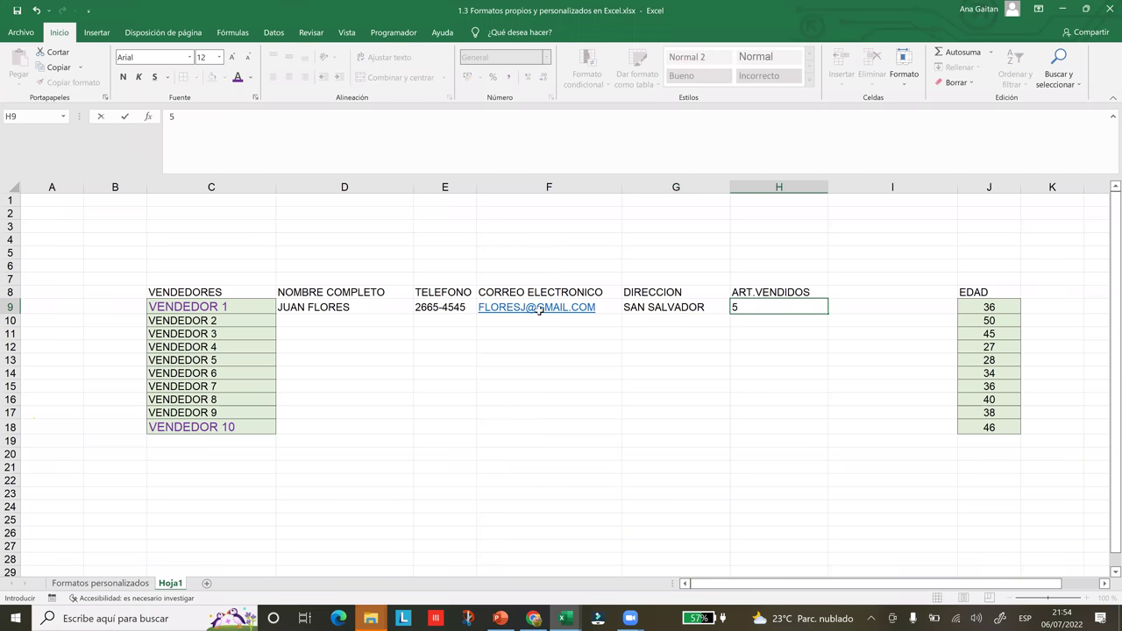
pyautogui.press('Return')
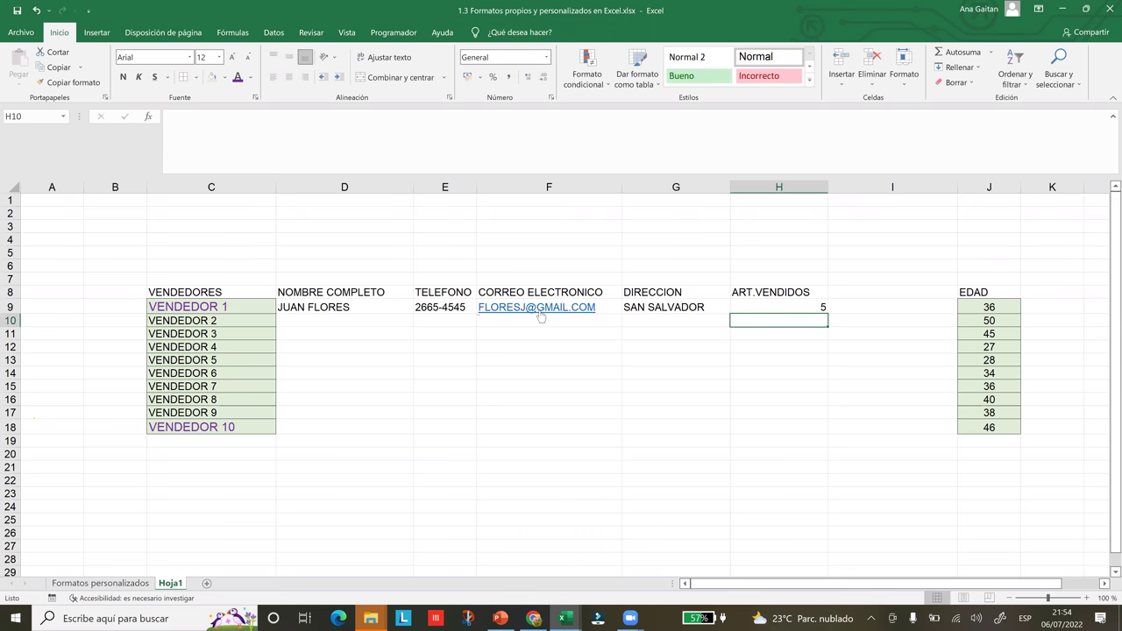
pyautogui.press('Left')
pyautogui.press('Left')
pyautogui.press('Left')
pyautogui.press('Left')
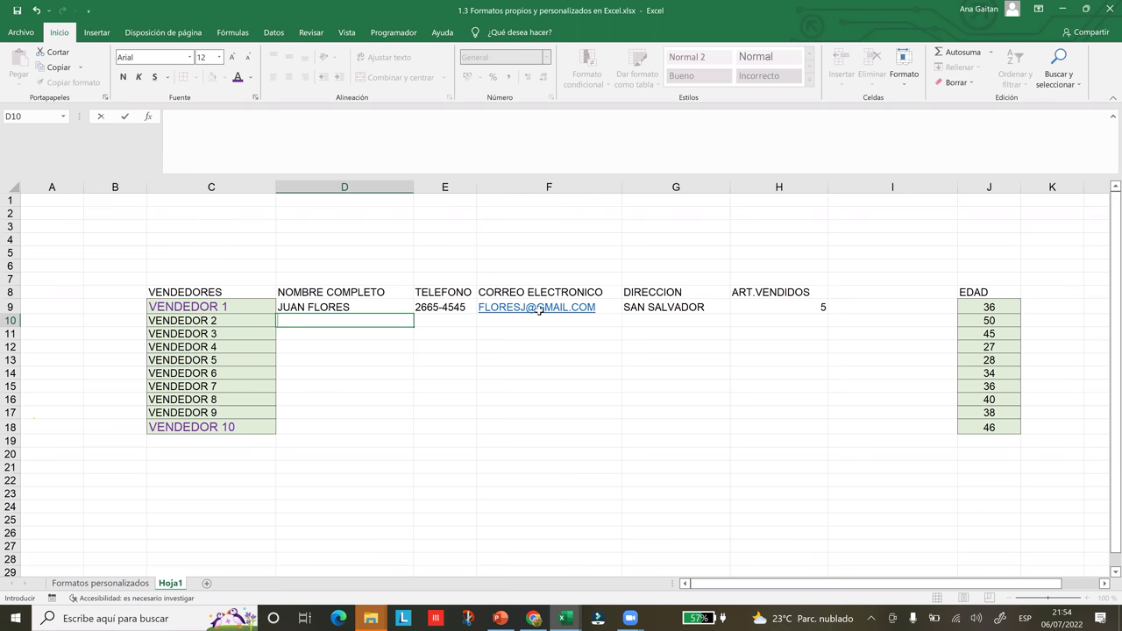
pyautogui.write('camila')
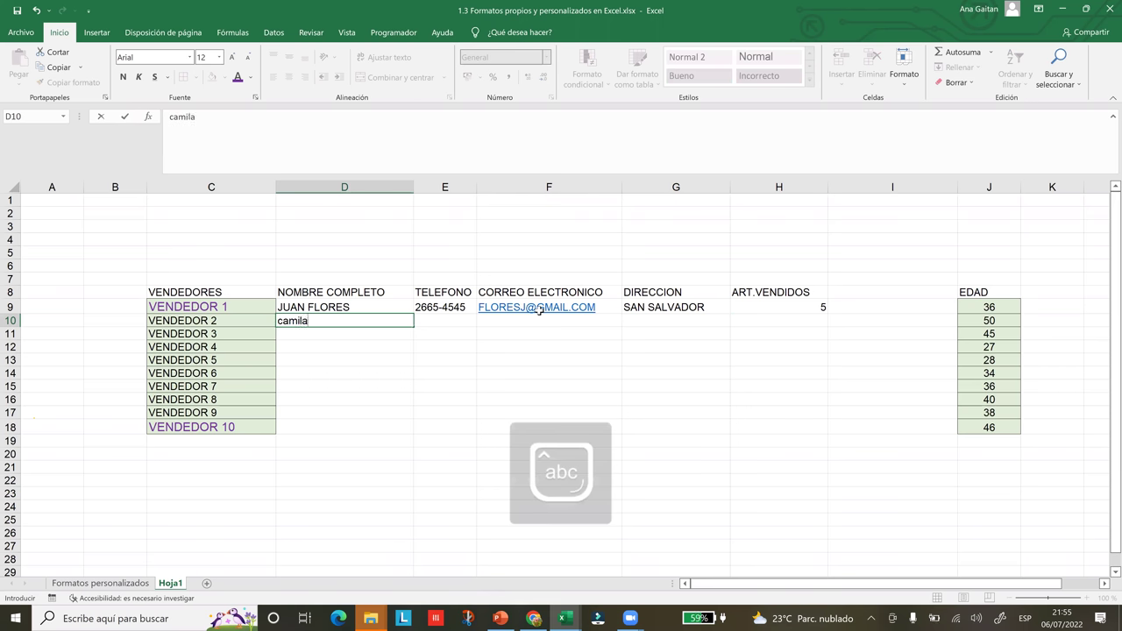
# - Enter VENDEDOR 2's full name, phone number and Hotmail e-mail address in row 10
pyautogui.press('BackSpace')
pyautogui.press('BackSpace')
pyautogui.press('BackSpace')
pyautogui.press('BackSpace')
pyautogui.press('BackSpace')
pyautogui.press('BackSpace')
pyautogui.press('capslock')
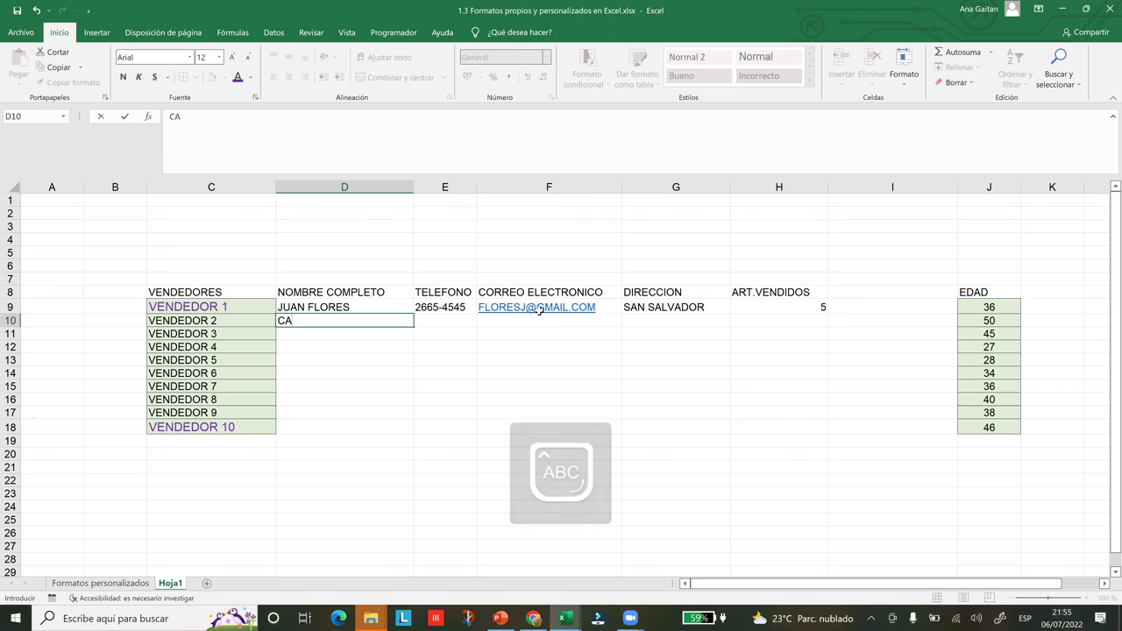
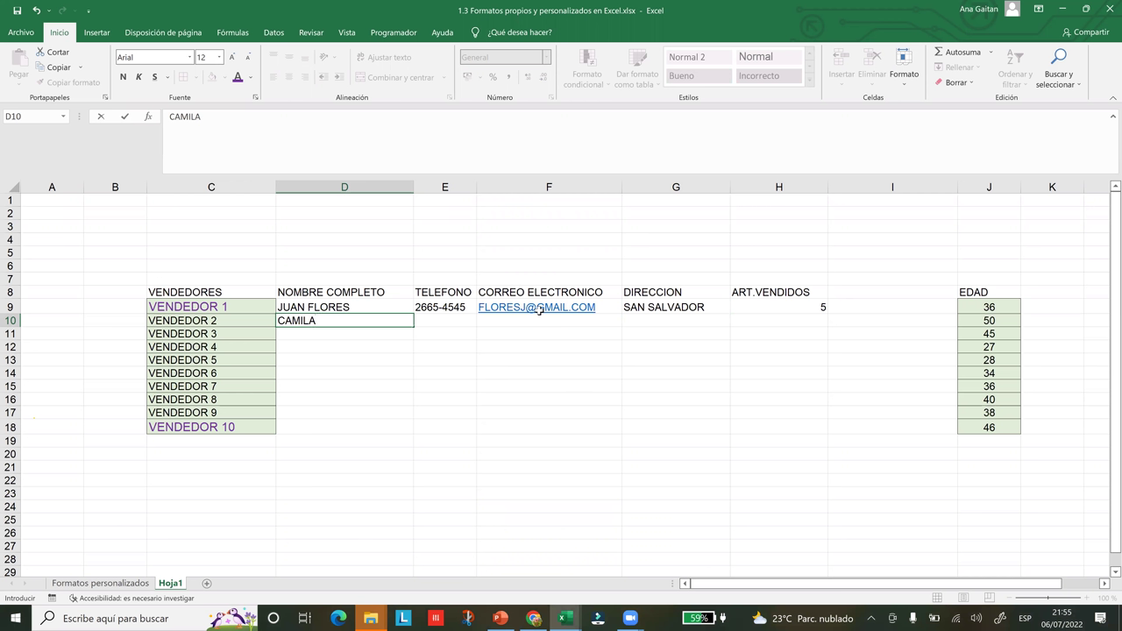
pyautogui.press('Tab')
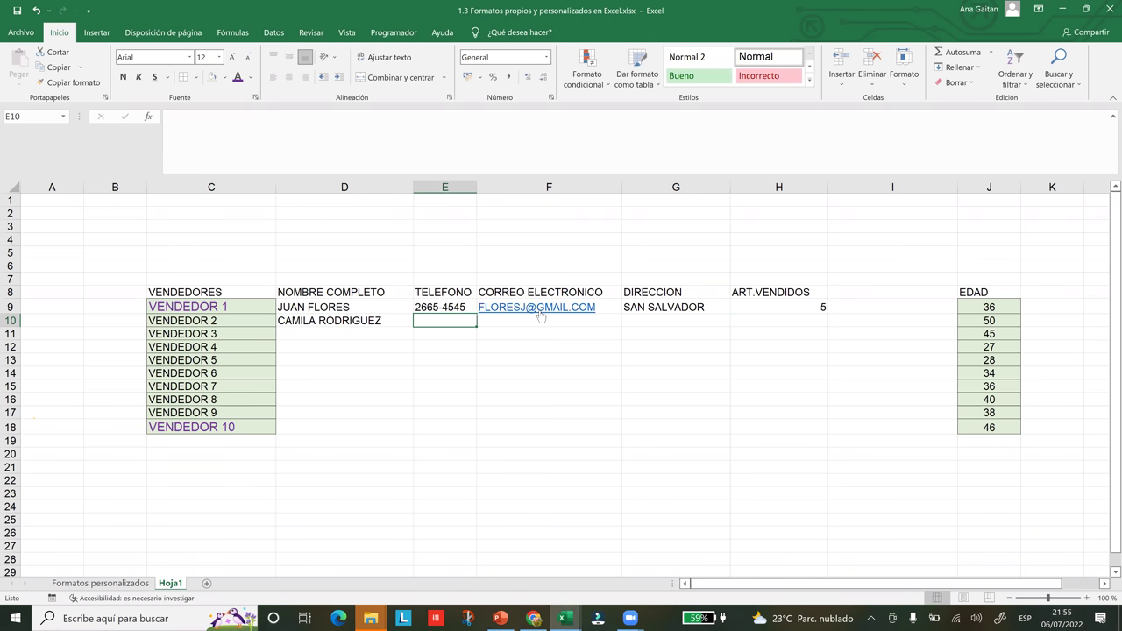
pyautogui.write('2645')
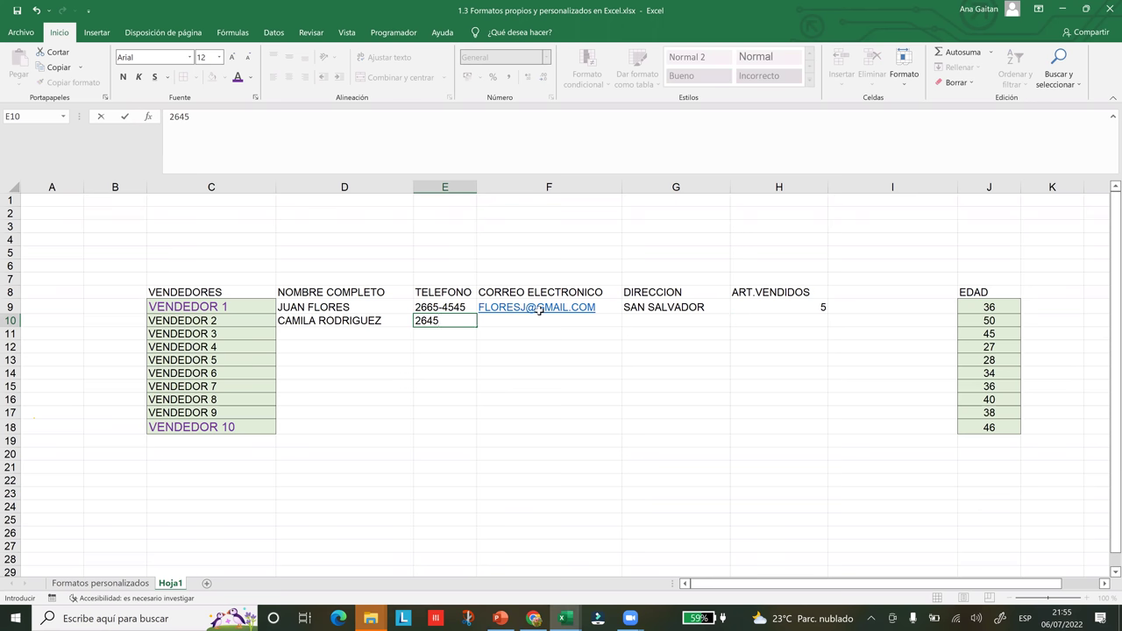
pyautogui.write('-2323')
pyautogui.press('Tab')
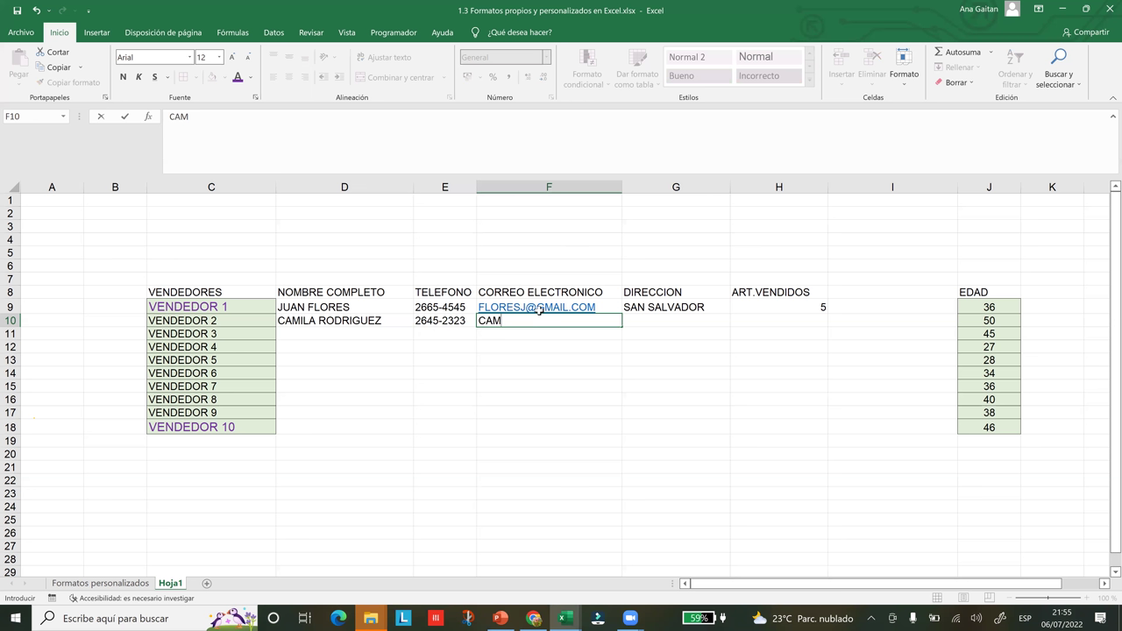
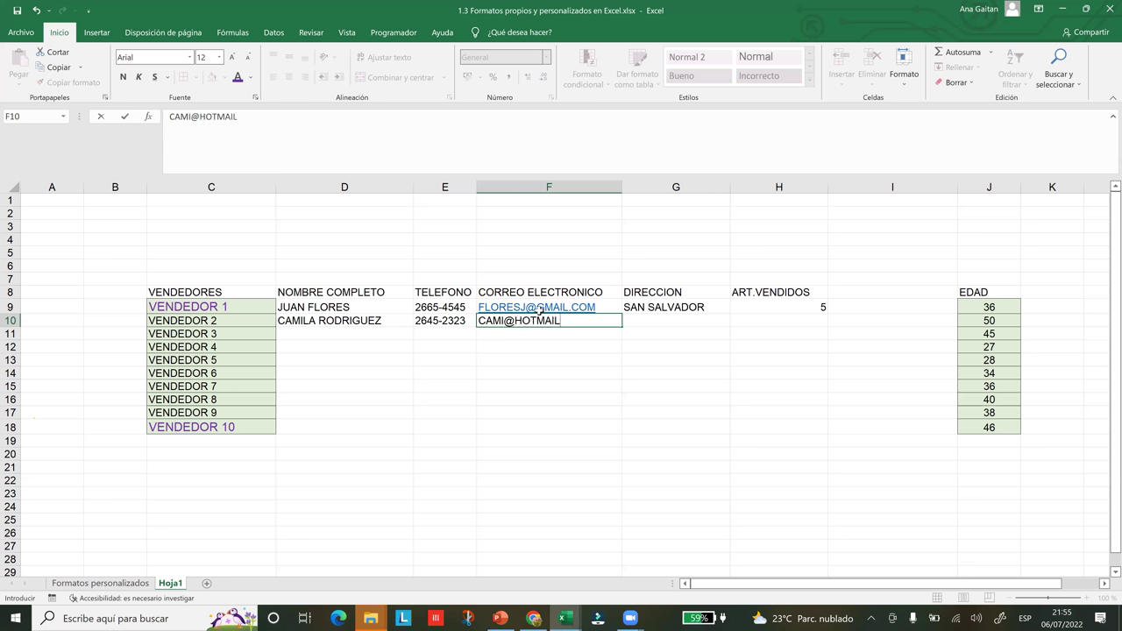
# - Record SAN MIGUEL as VENDEDOR 2's address and 0 items sold
pyautogui.click(661, 322)
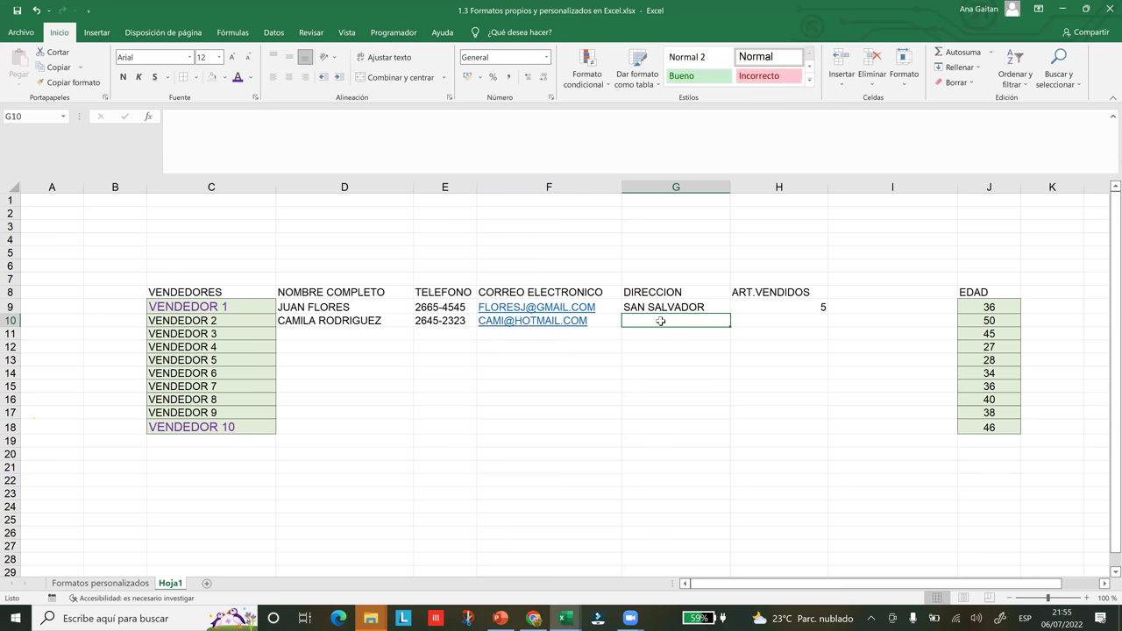
pyautogui.write('SAN ')
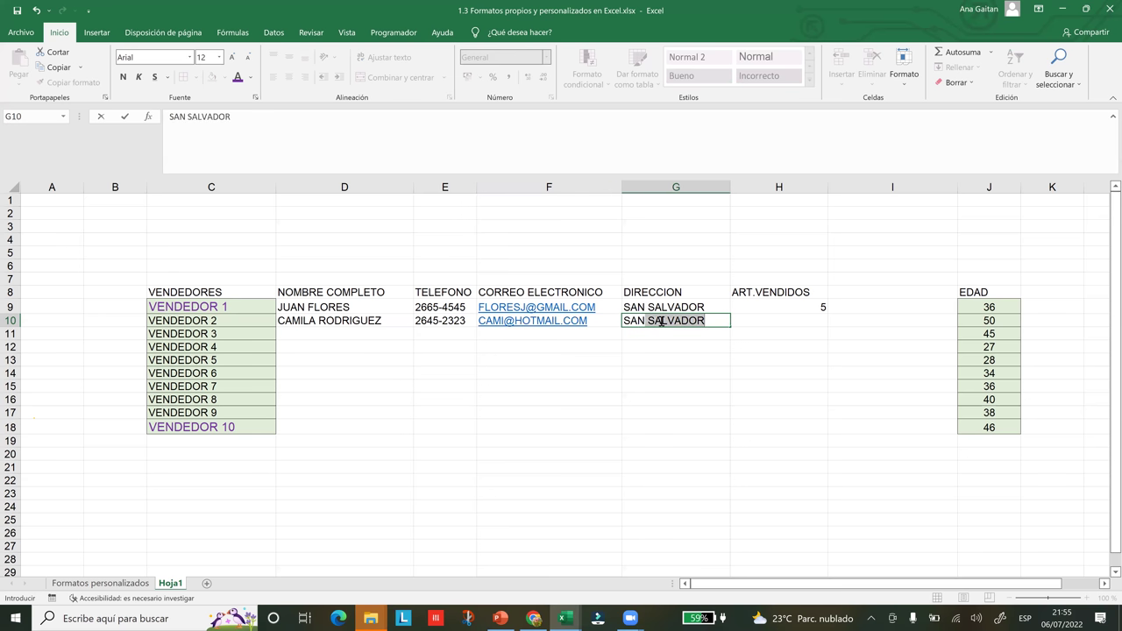
pyautogui.write('MIGUEL')
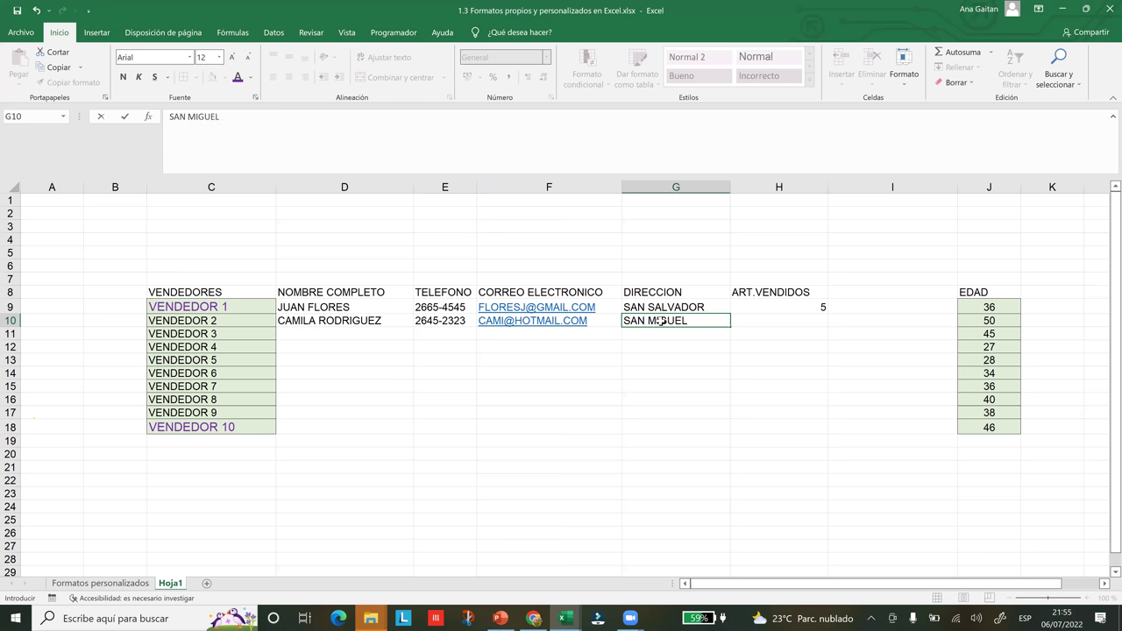
pyautogui.press('Tab')
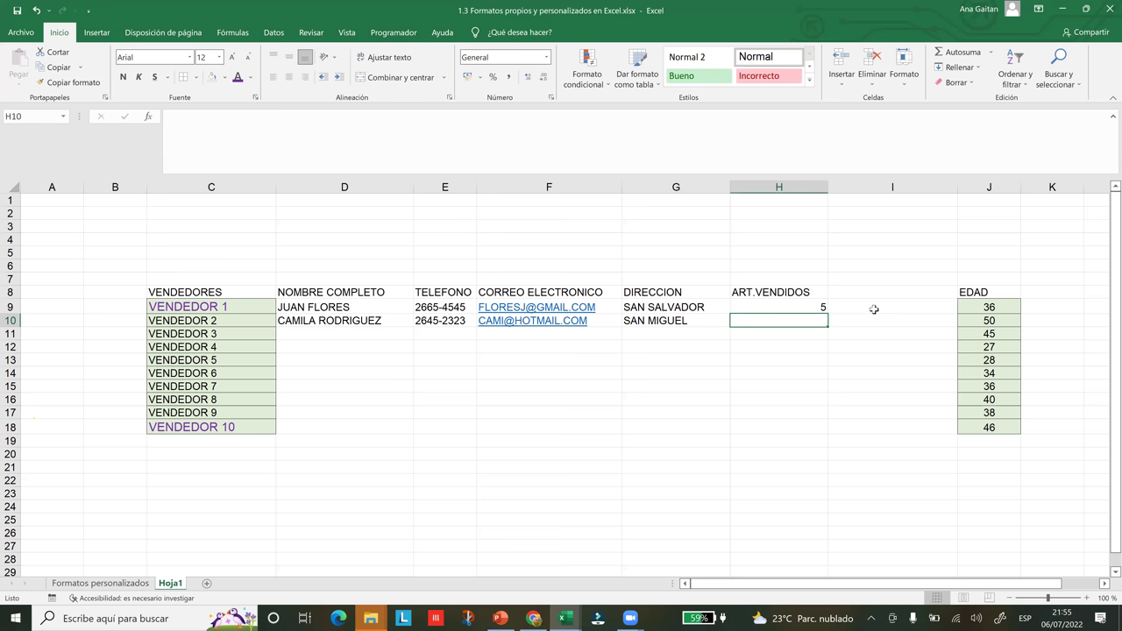
pyautogui.write('0')
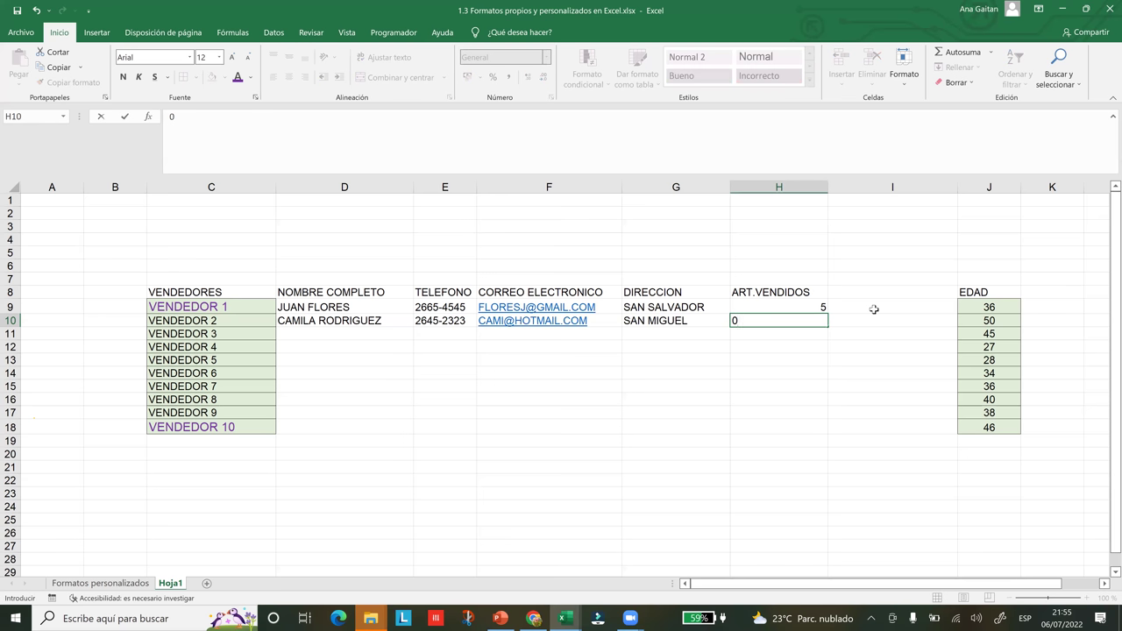
pyautogui.press('Return')
pyautogui.press('Left')
pyautogui.press('Left')
pyautogui.press('Left')
pyautogui.press('Left')
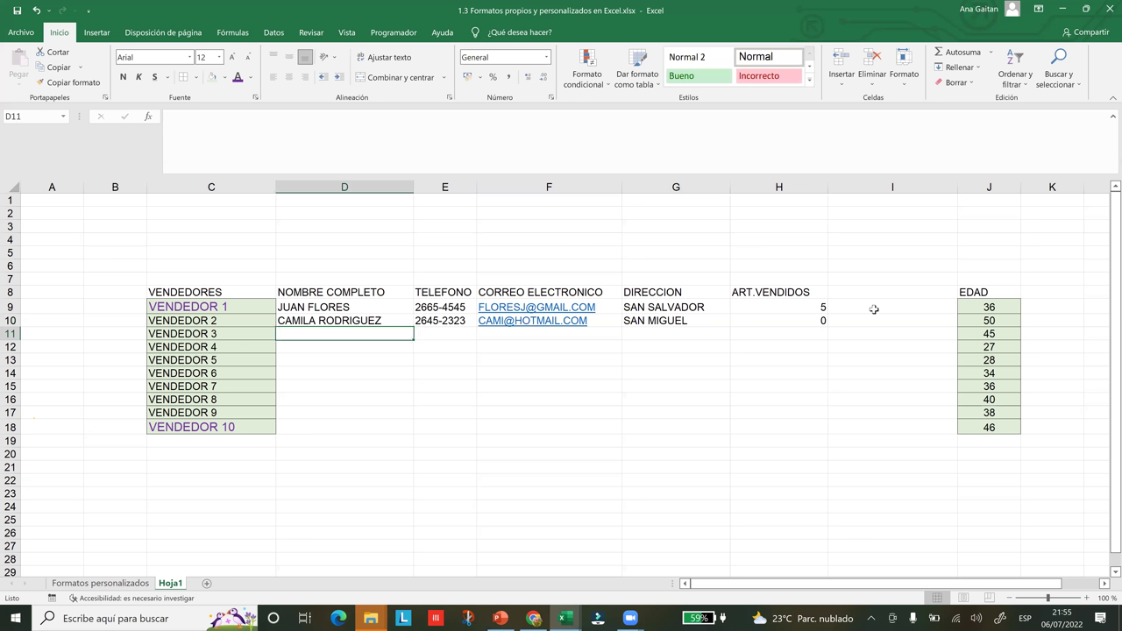
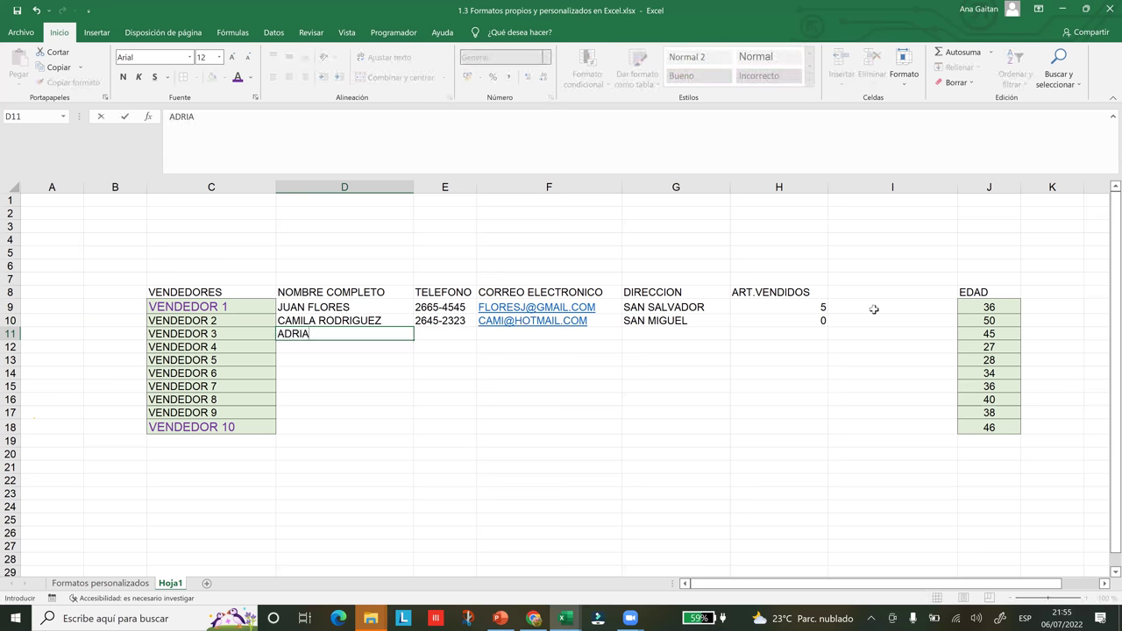
# - Enter VENDEDOR 3's full name, phone number and Hotmail e-mail address in row 11
pyautogui.press('Tab')
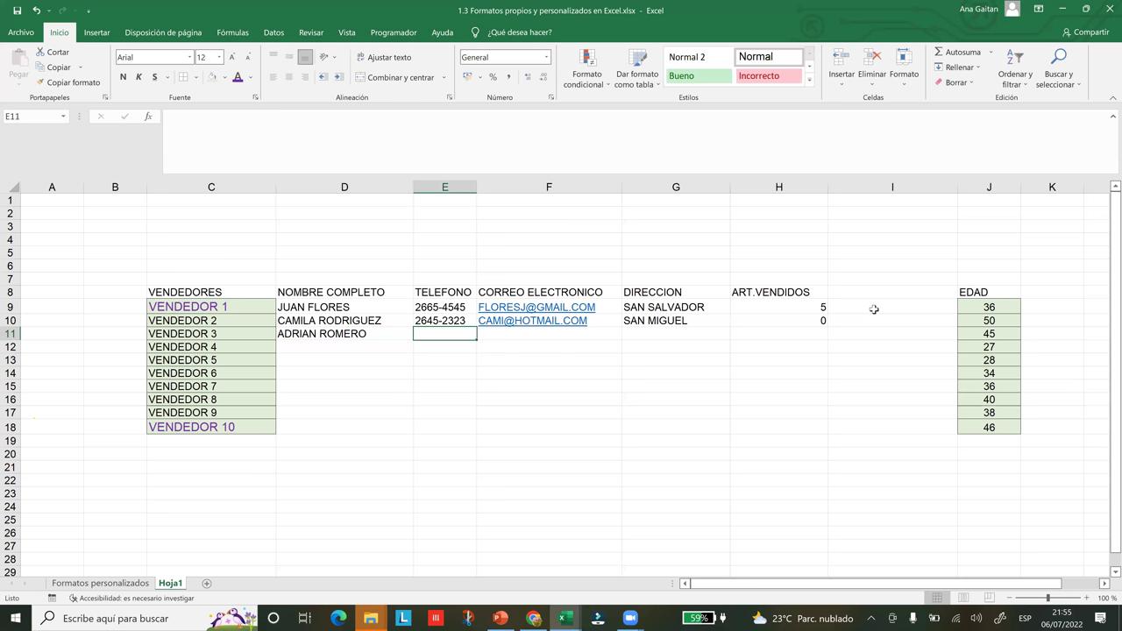
pyautogui.write('7676-7678')
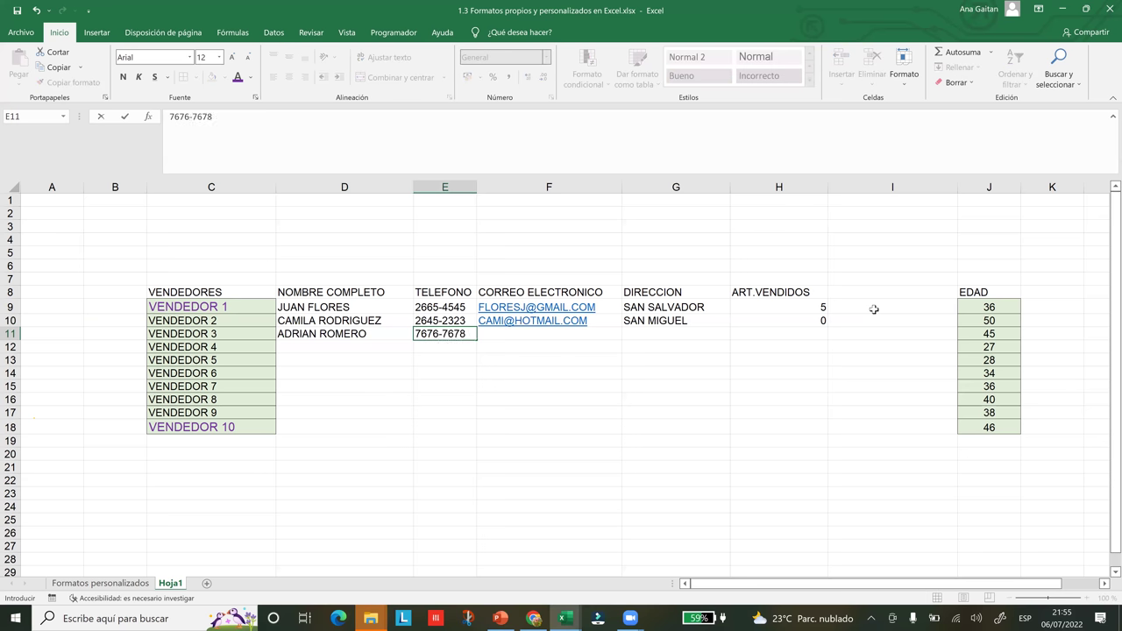
pyautogui.press('Tab')
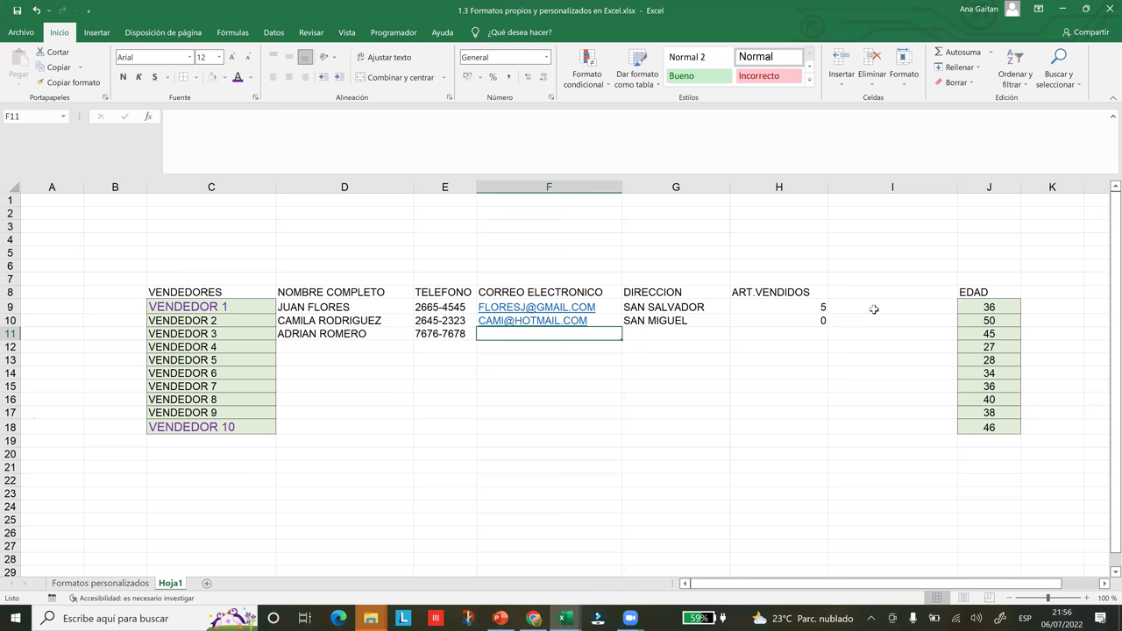
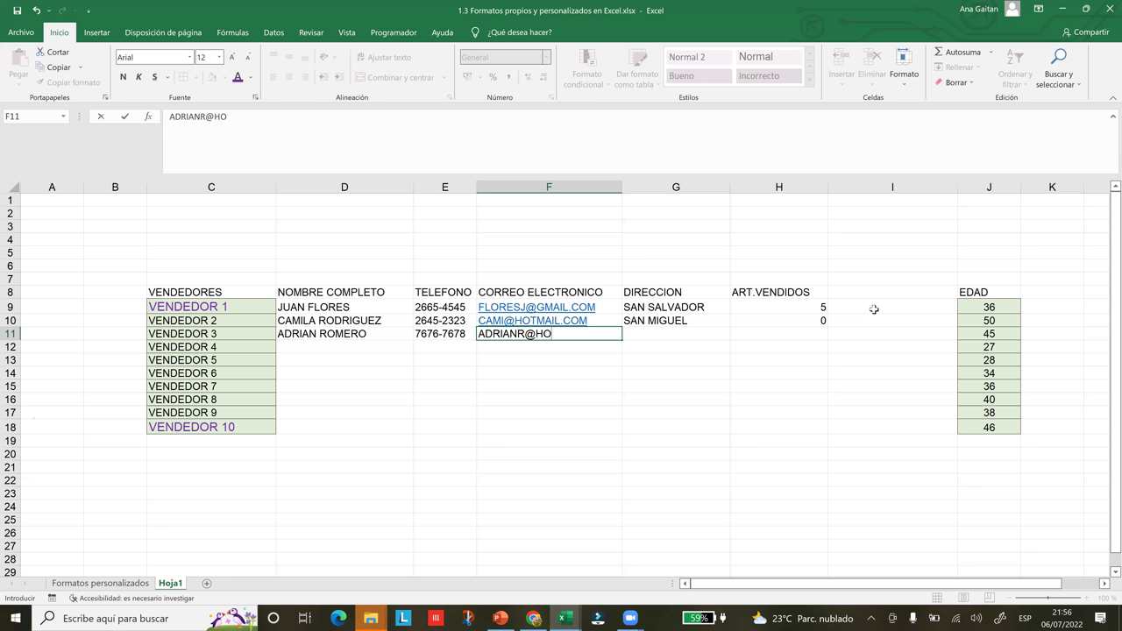
pyautogui.press('Tab')
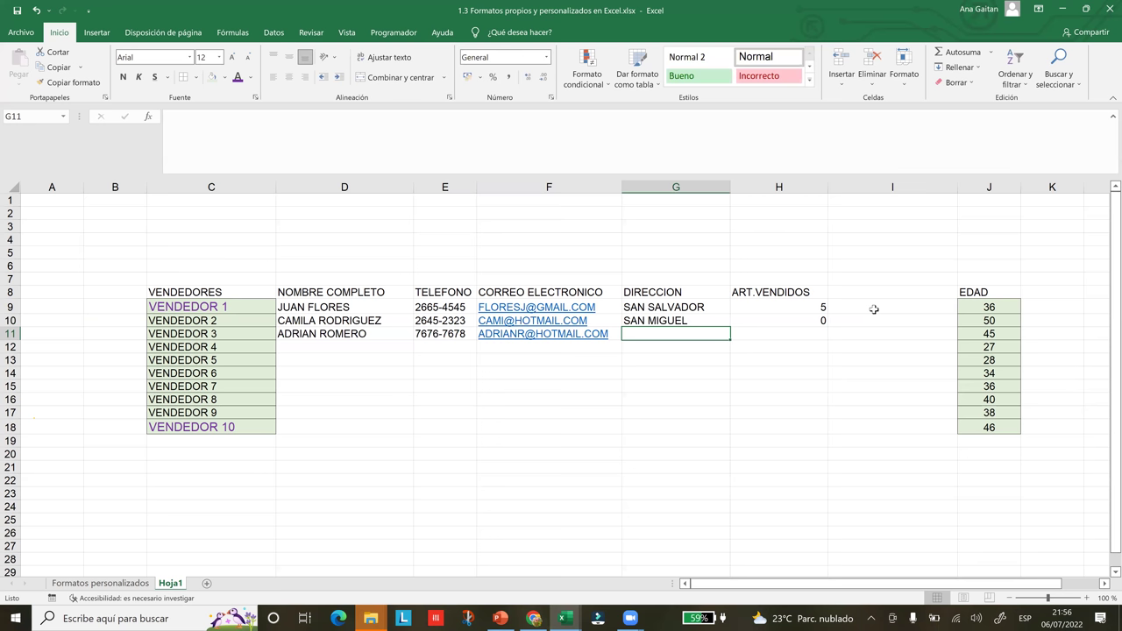
# - Record LA UNION as VENDEDOR 3's address and 20 items sold
pyautogui.write('LA')
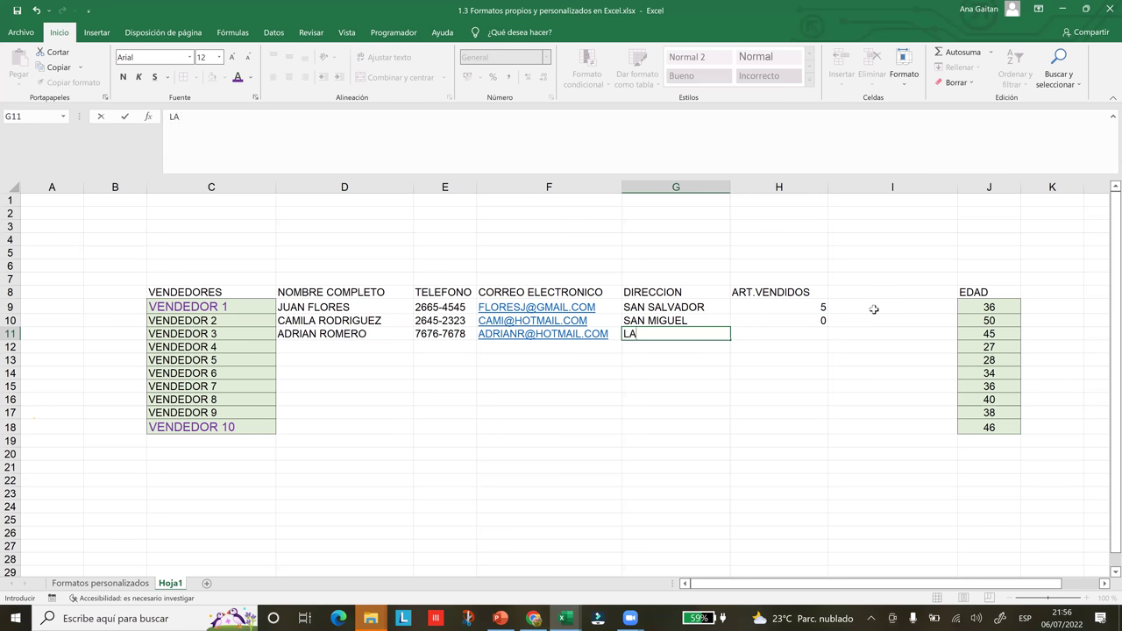
pyautogui.write(' UNION')
pyautogui.press('Tab')
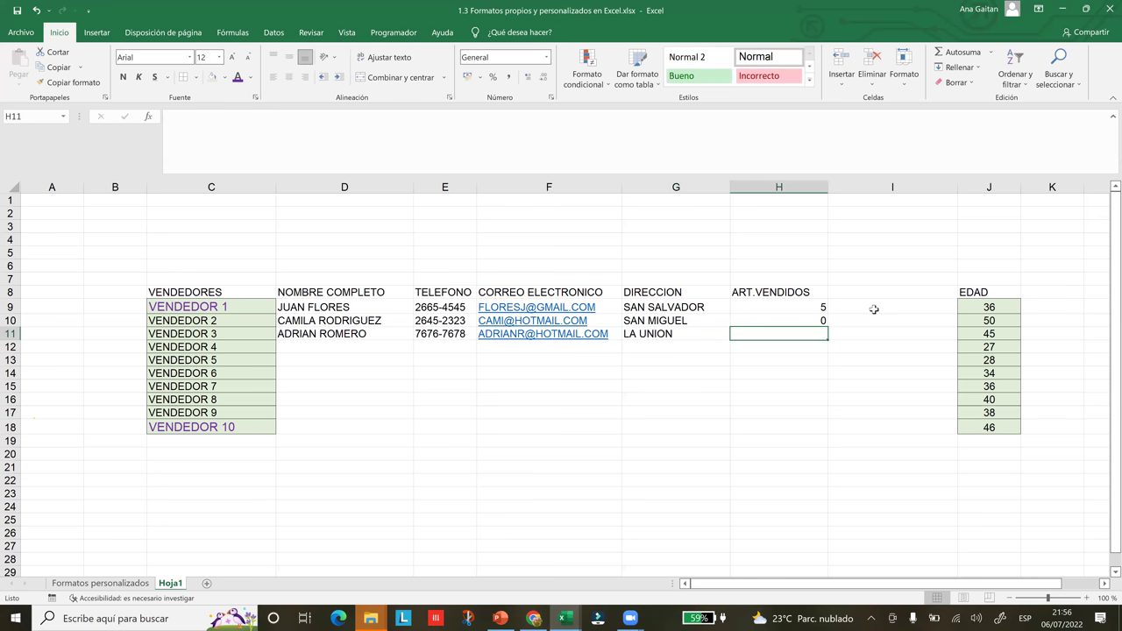
pyautogui.write('20')
pyautogui.press('Return')
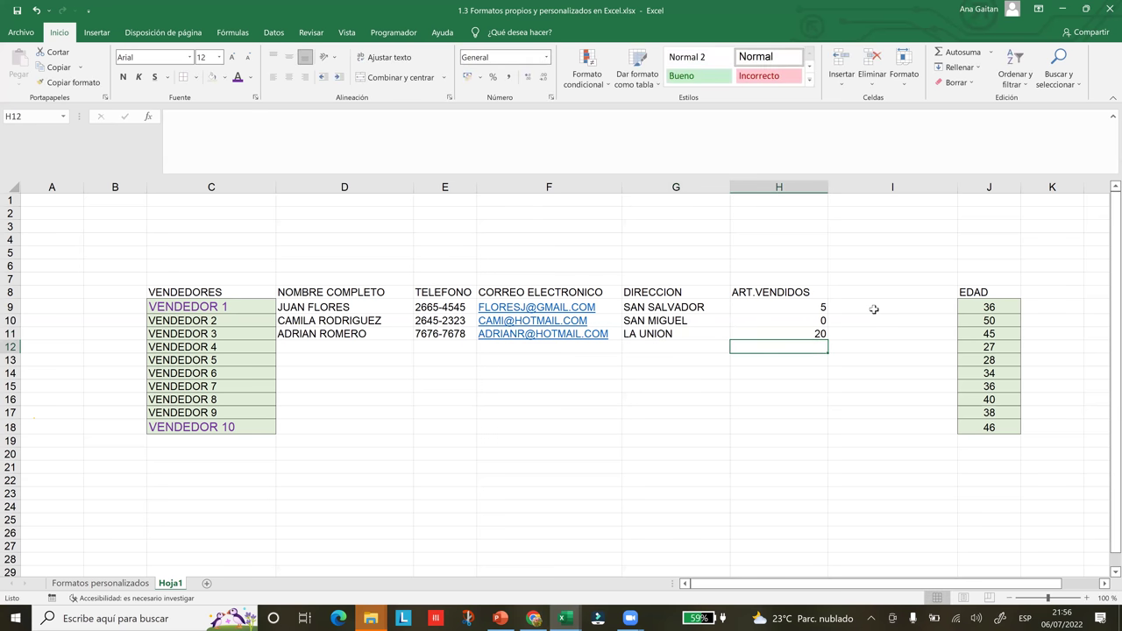
pyautogui.press('Left')
pyautogui.press('Left')
pyautogui.press('Left')
pyautogui.press('Left')
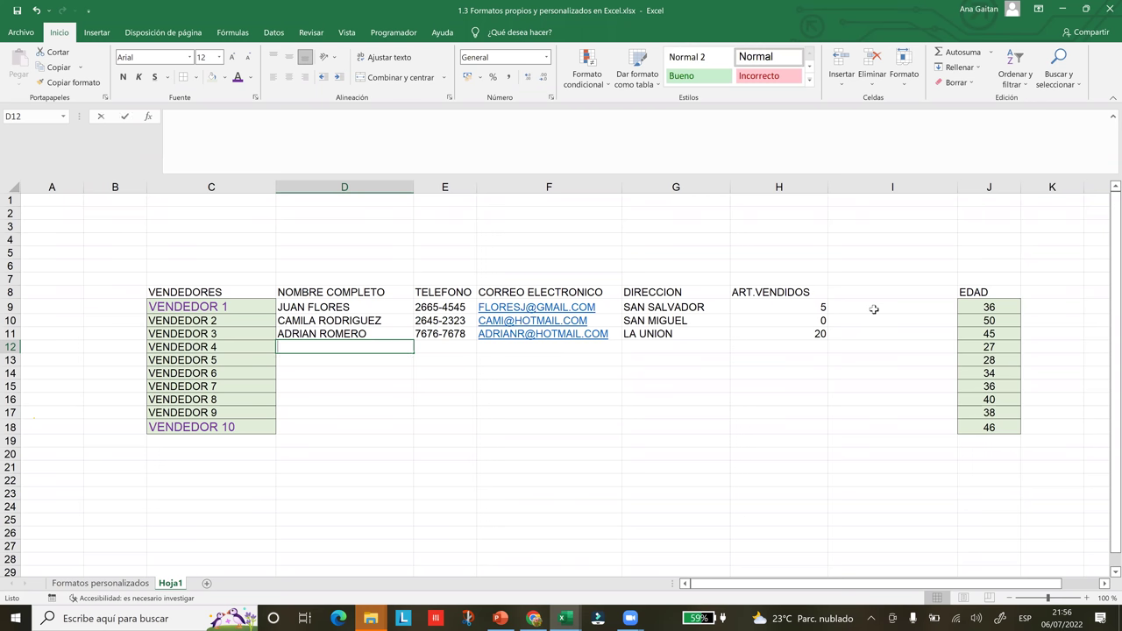
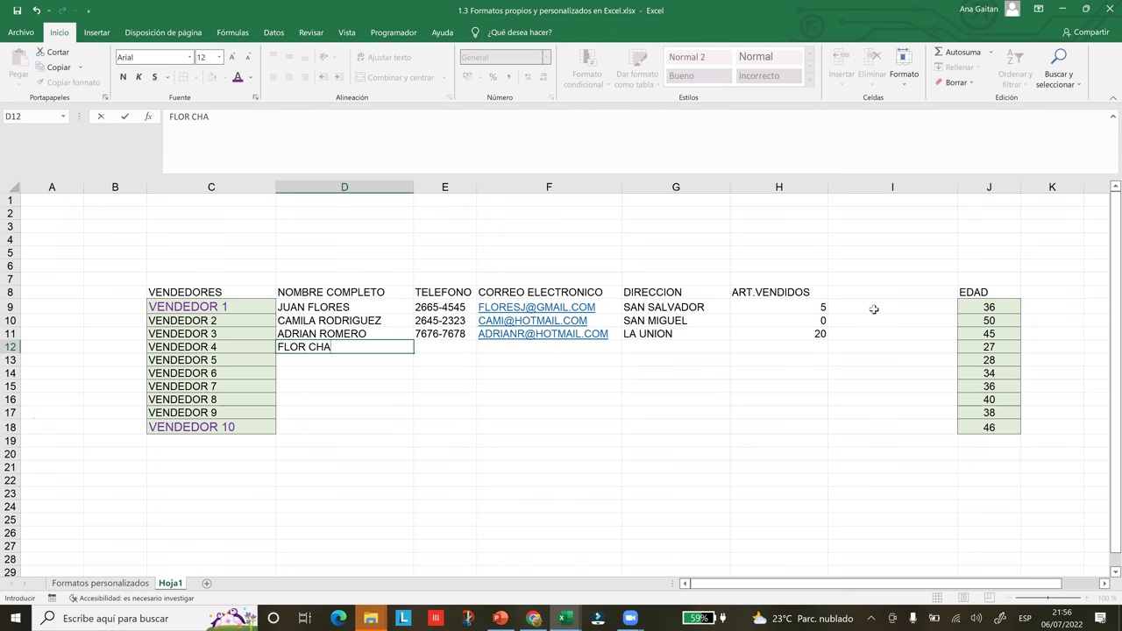
# - Enter the fourth vendor's full name and phone number in row 12
pyautogui.press('Tab')
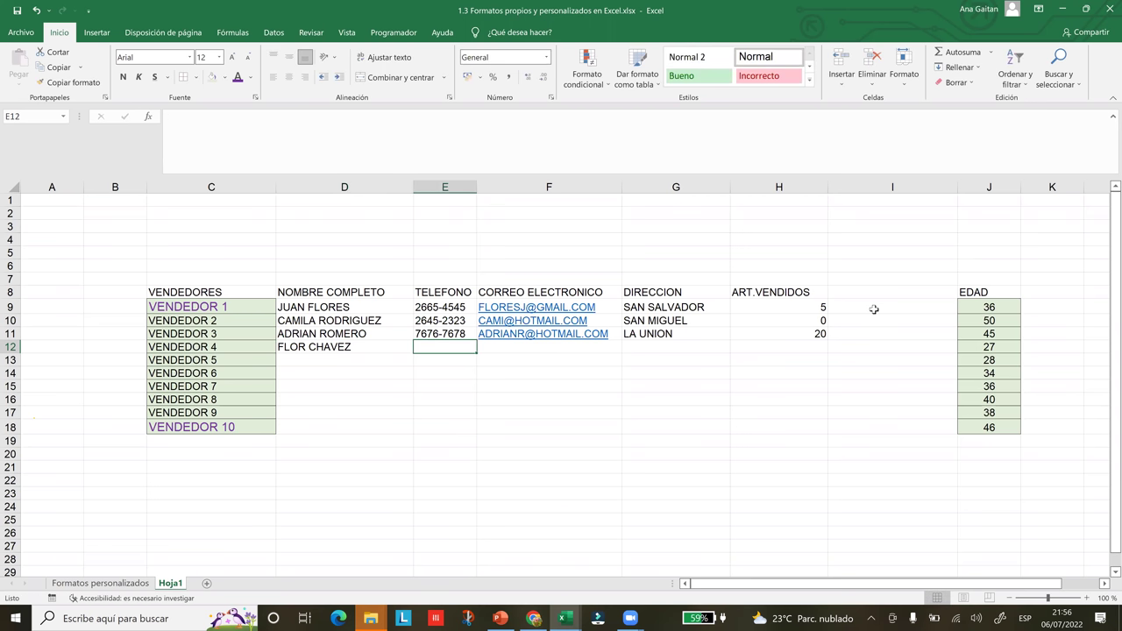
pyautogui.write('6565')
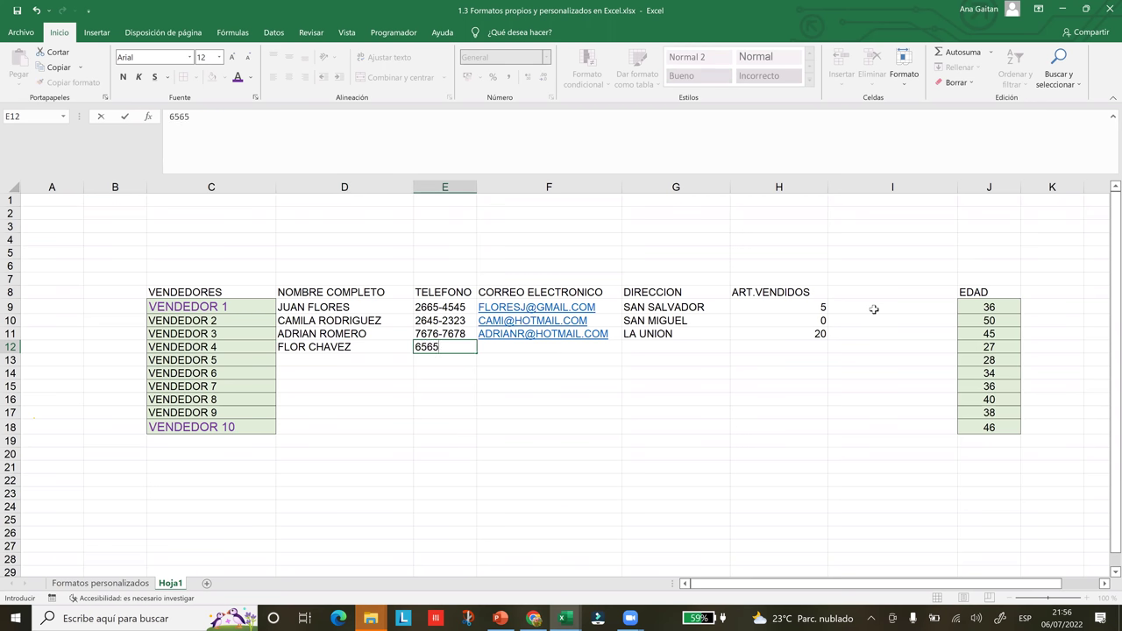
pyautogui.write('-78787')
pyautogui.press('BackSpace')
pyautogui.press('Tab')
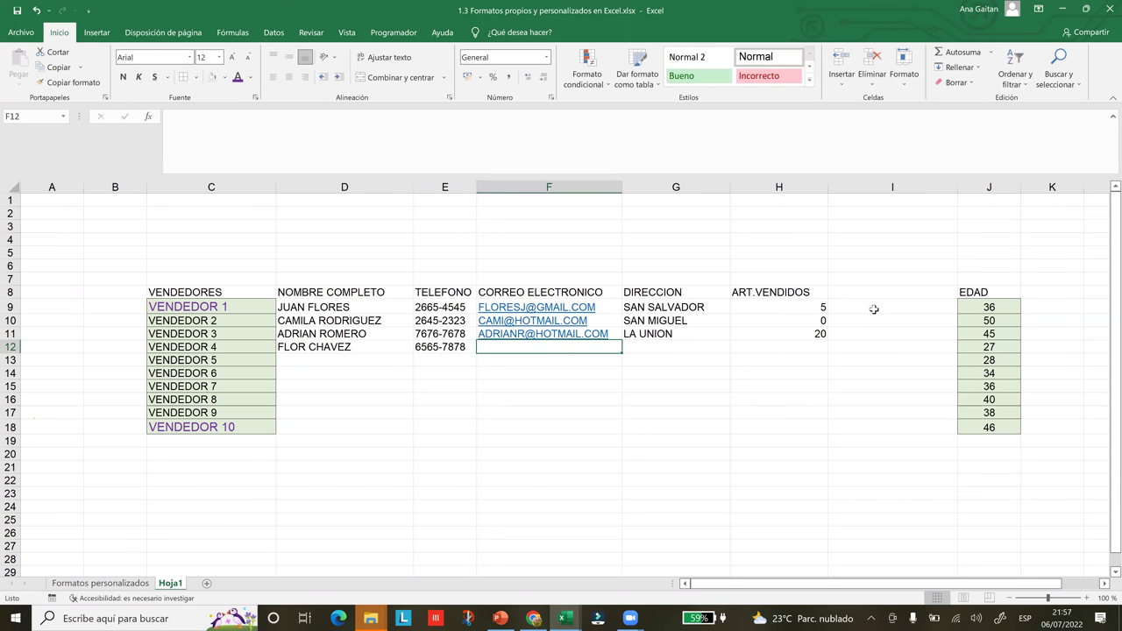
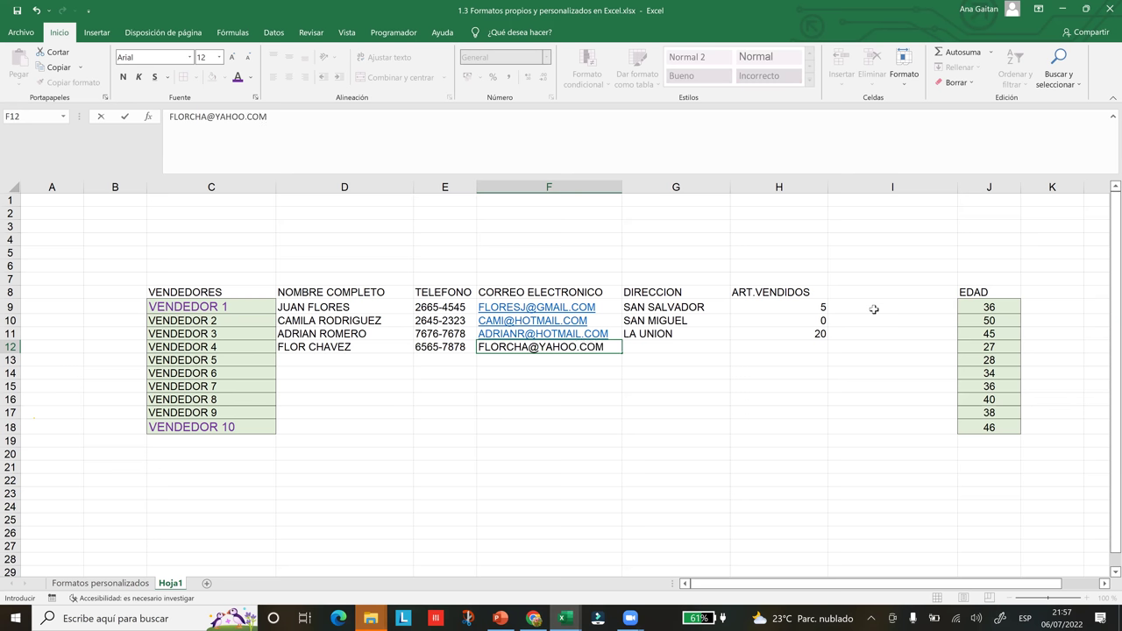
# - Add the vendor's Yahoo e-mail, SAN SALVADOR address and 4 items sold
pyautogui.press('Tab')
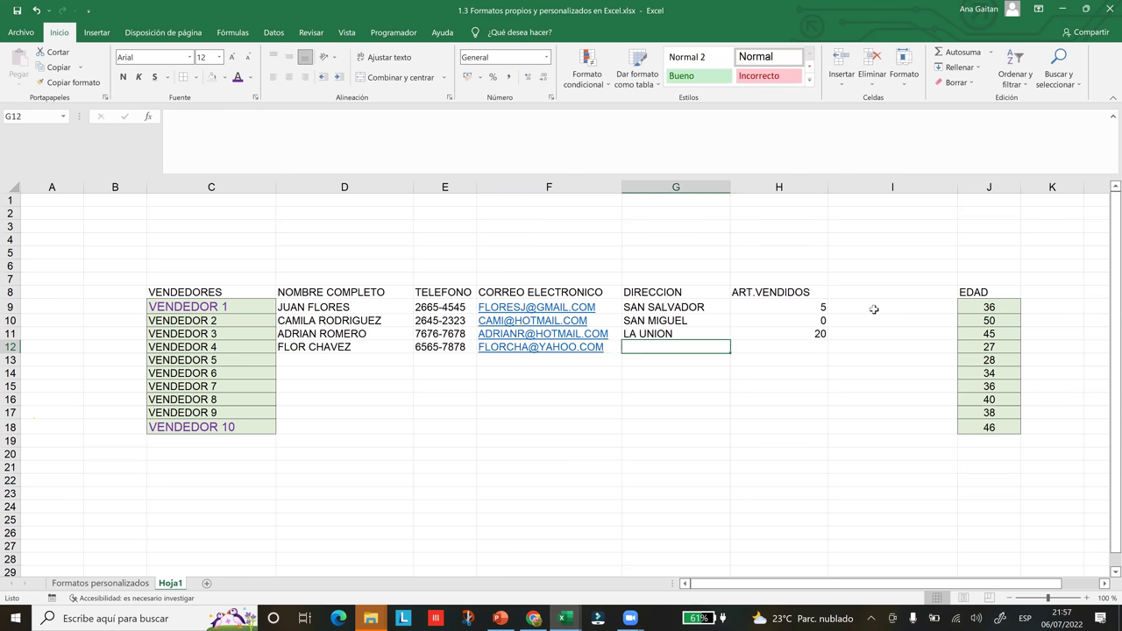
pyautogui.write('SAN SA')
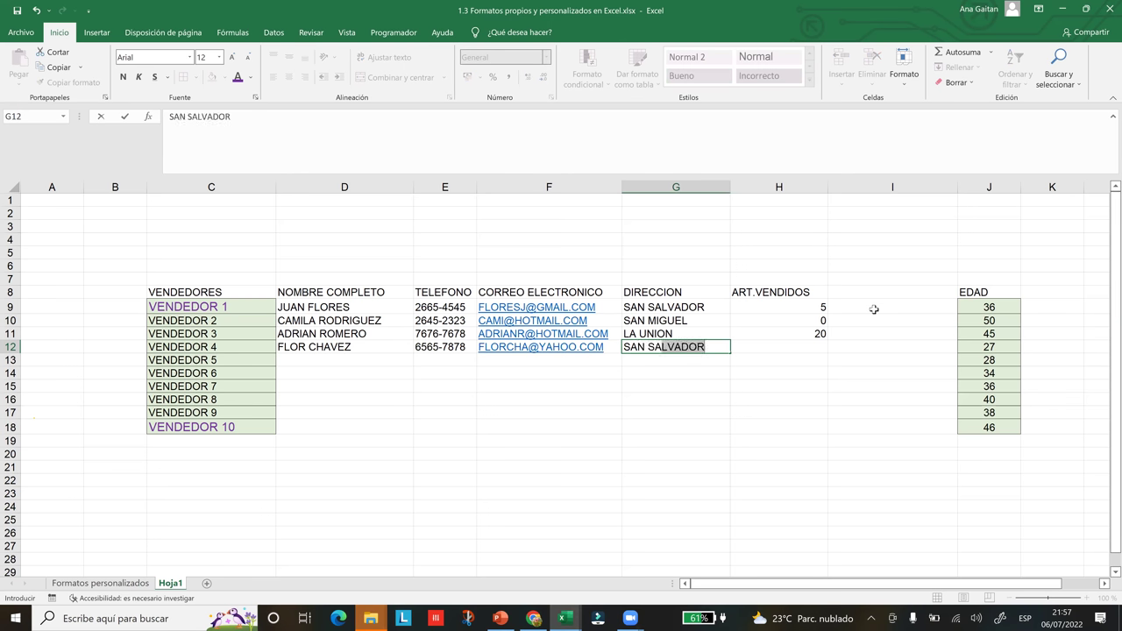
pyautogui.press('Tab')
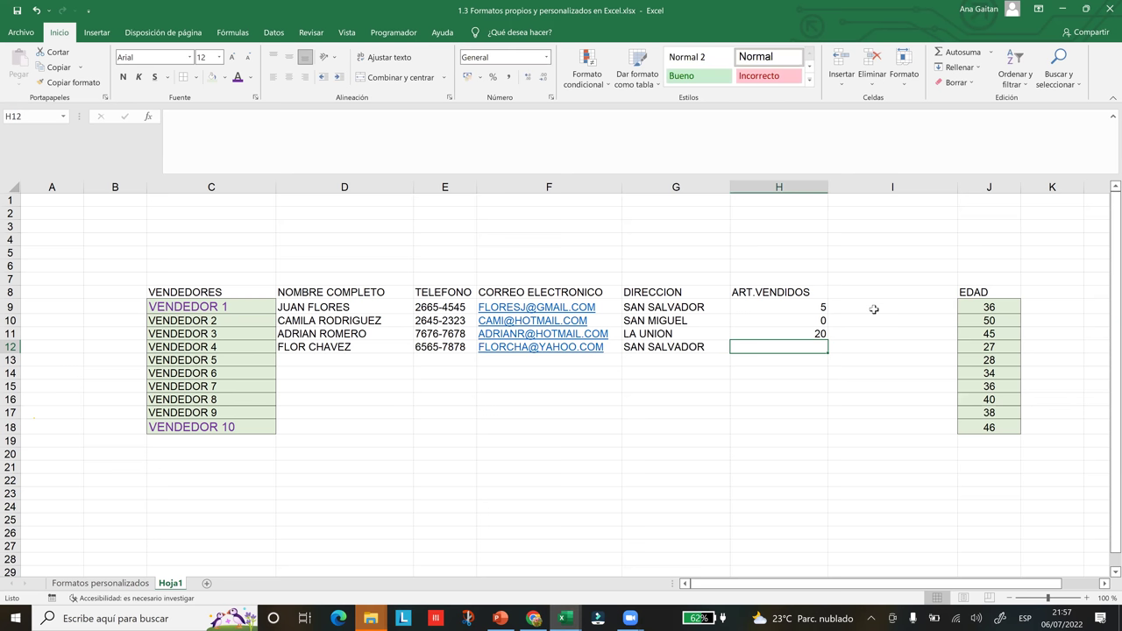
pyautogui.write('4')
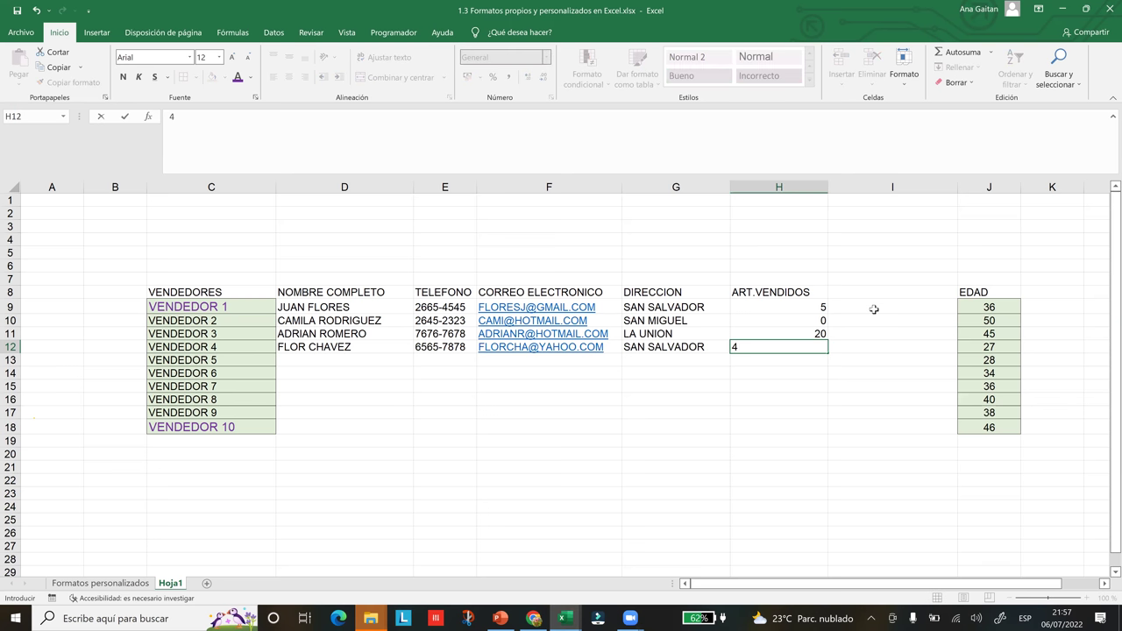
pyautogui.press('Return')
pyautogui.press('Right')
pyautogui.click(865, 403)
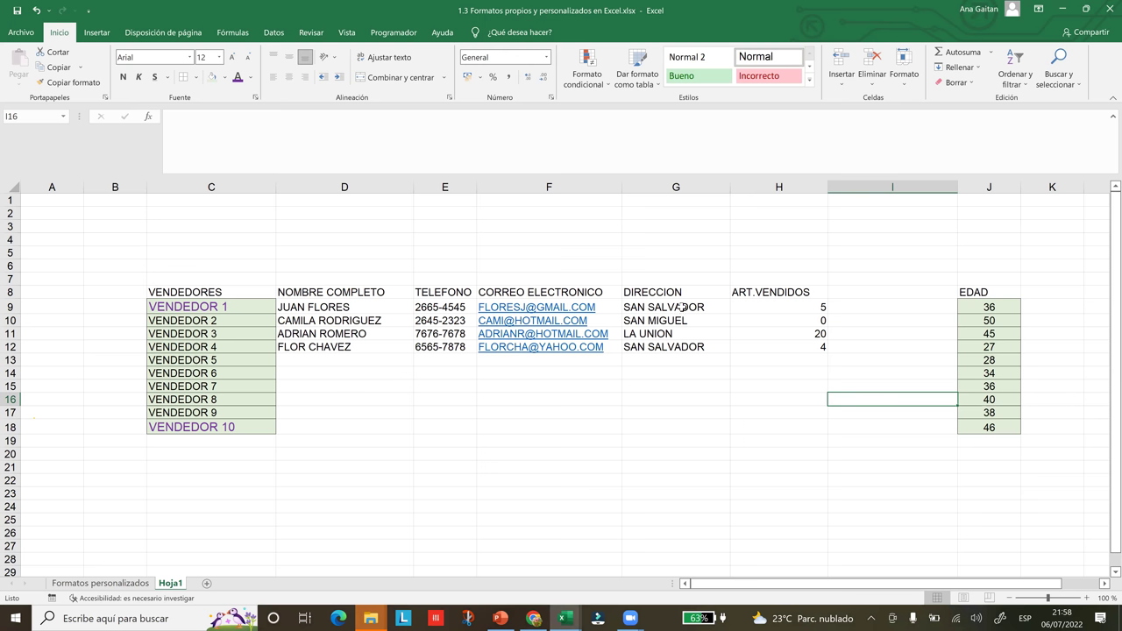
# - Fill SAN SALVADOR cells G9 and G12 with Verde, Énfasis 6, Claro 40%
pyautogui.click(682, 307)
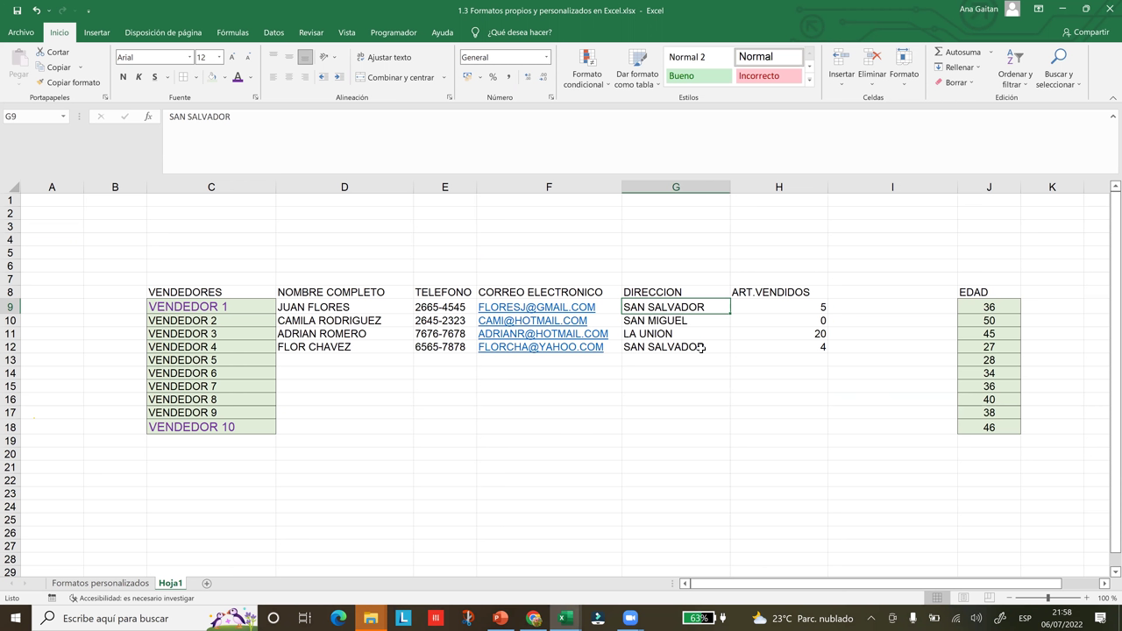
pyautogui.keyDown('ctrl'); pyautogui.click(701, 348); pyautogui.keyUp('ctrl')
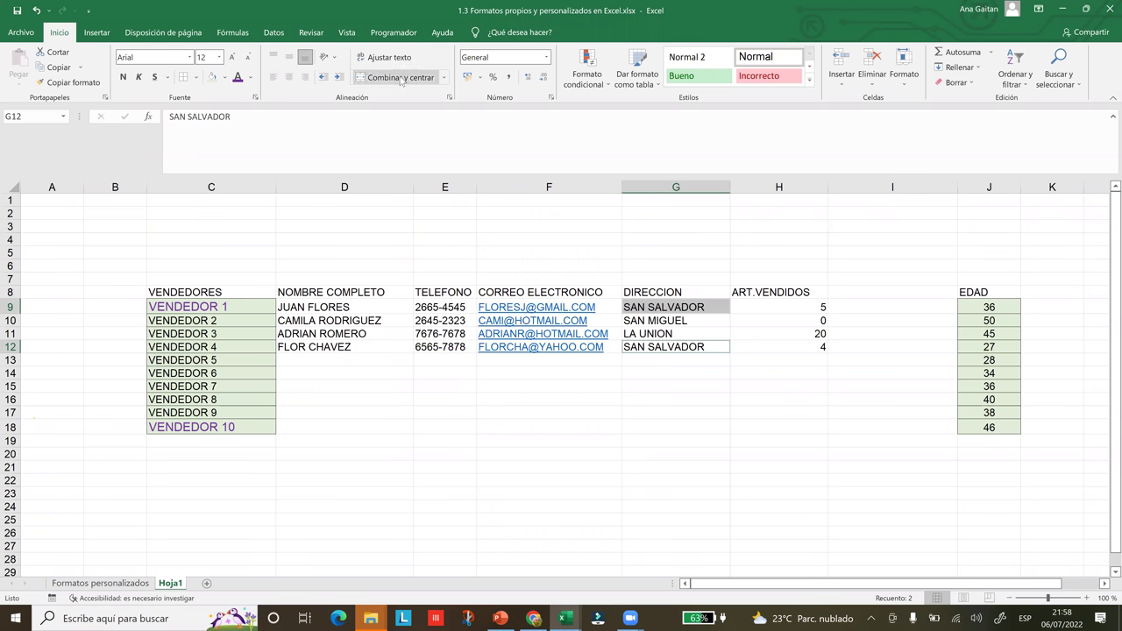
pyautogui.click(225, 78)
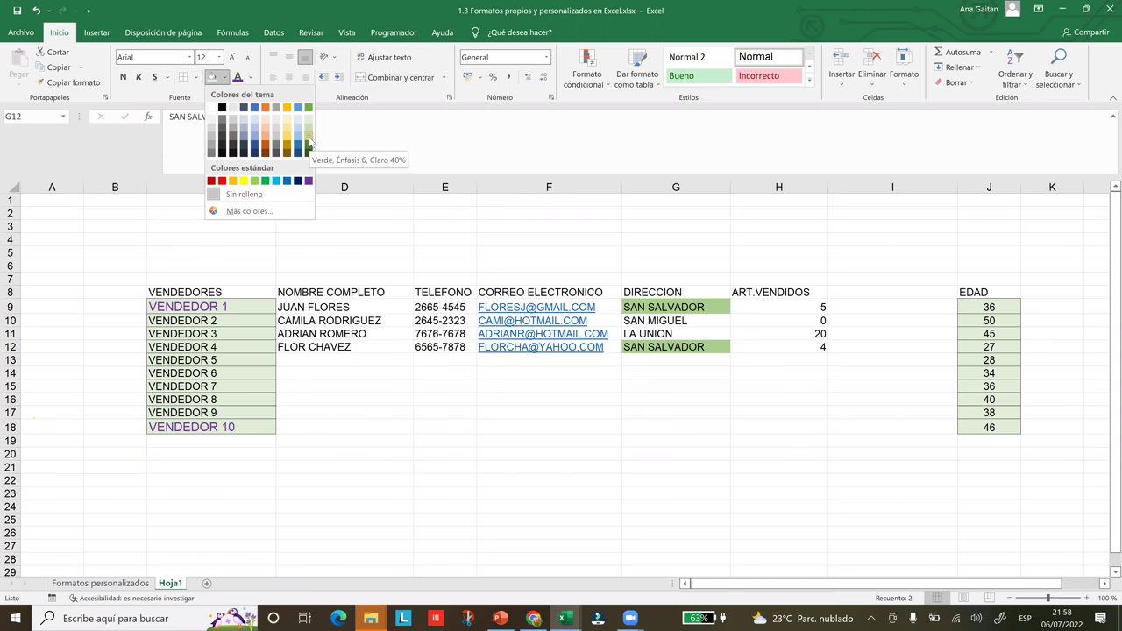
pyautogui.click(309, 140)
pyautogui.click(666, 401)
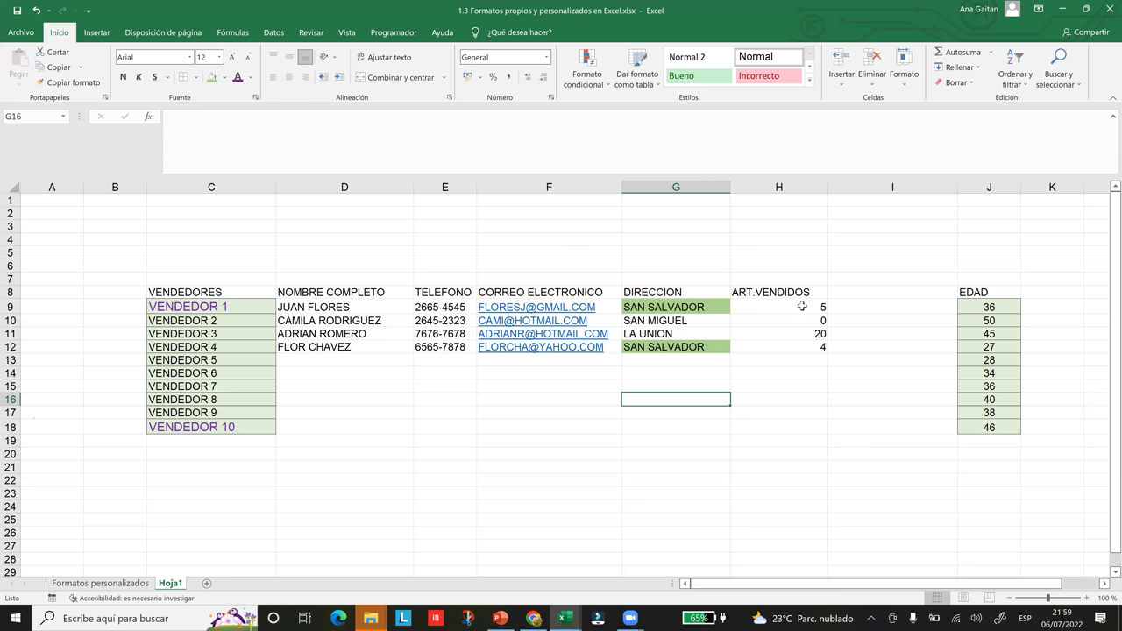
# - Give the items-sold cells H9, H10 and H12 (5, 0, 4) a dark blue fill
pyautogui.click(801, 306)
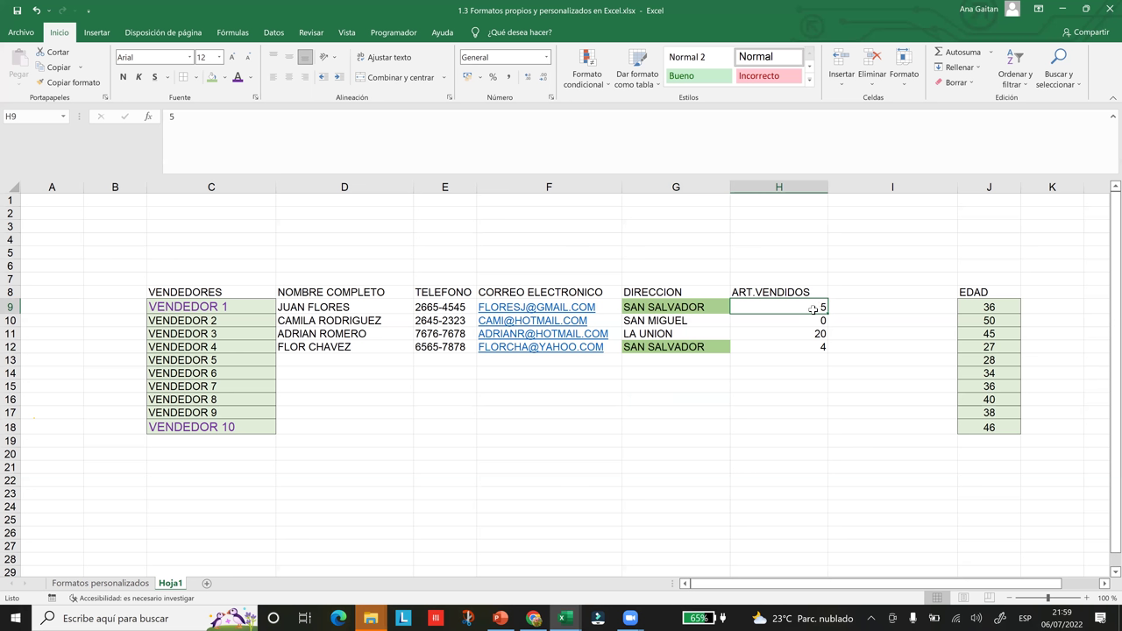
pyautogui.hotkey('shift', 'Down')
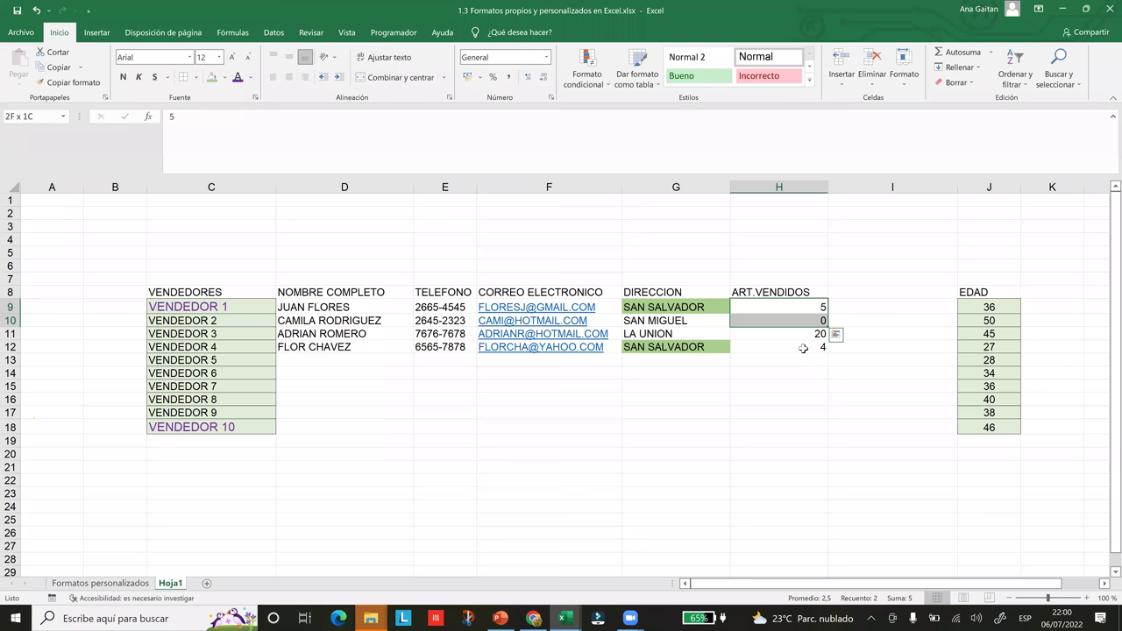
pyautogui.keyDown('ctrl'); pyautogui.click(803, 348); pyautogui.keyUp('ctrl')
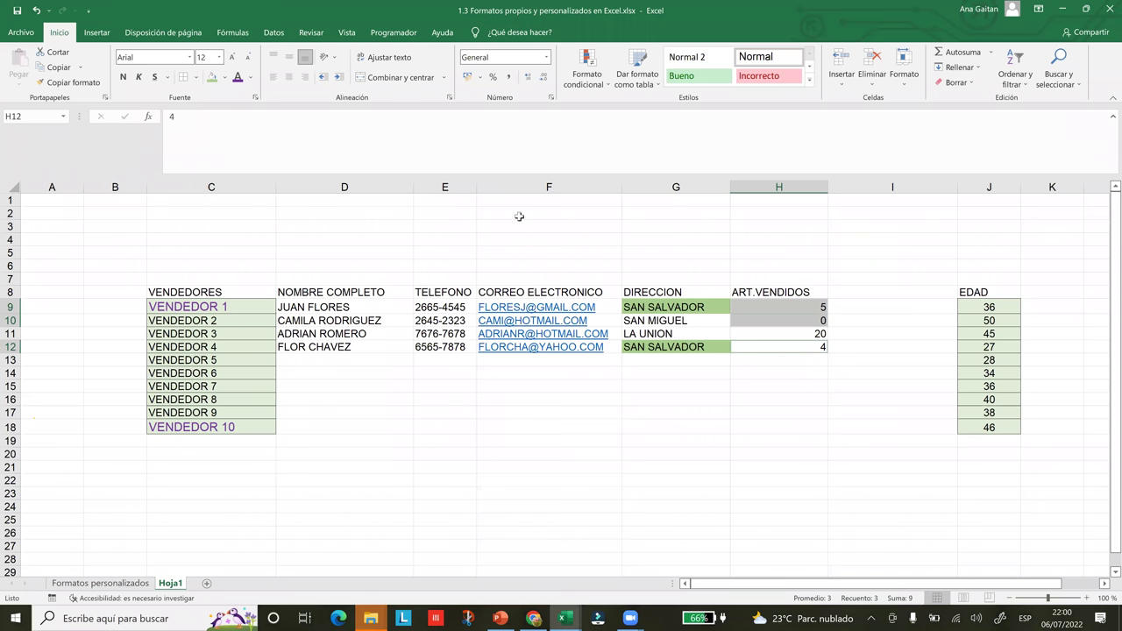
pyautogui.click(224, 78)
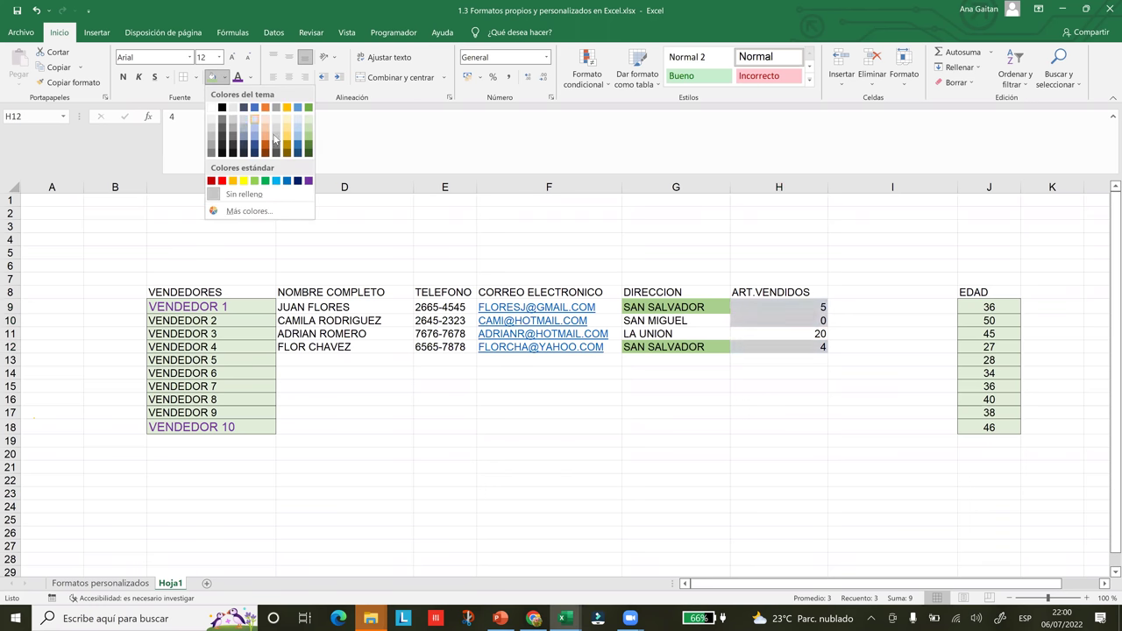
pyautogui.click(254, 145)
pyautogui.click(628, 491)
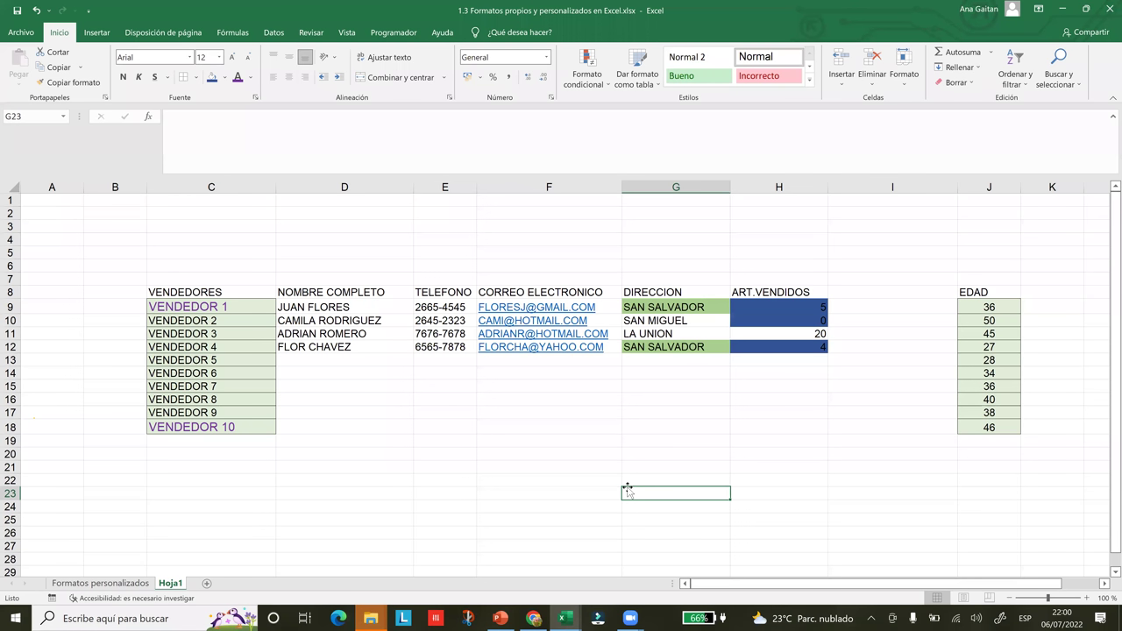
# - Select row 1, scroll across the sheet and return to cell A1
pyautogui.click(52, 203)
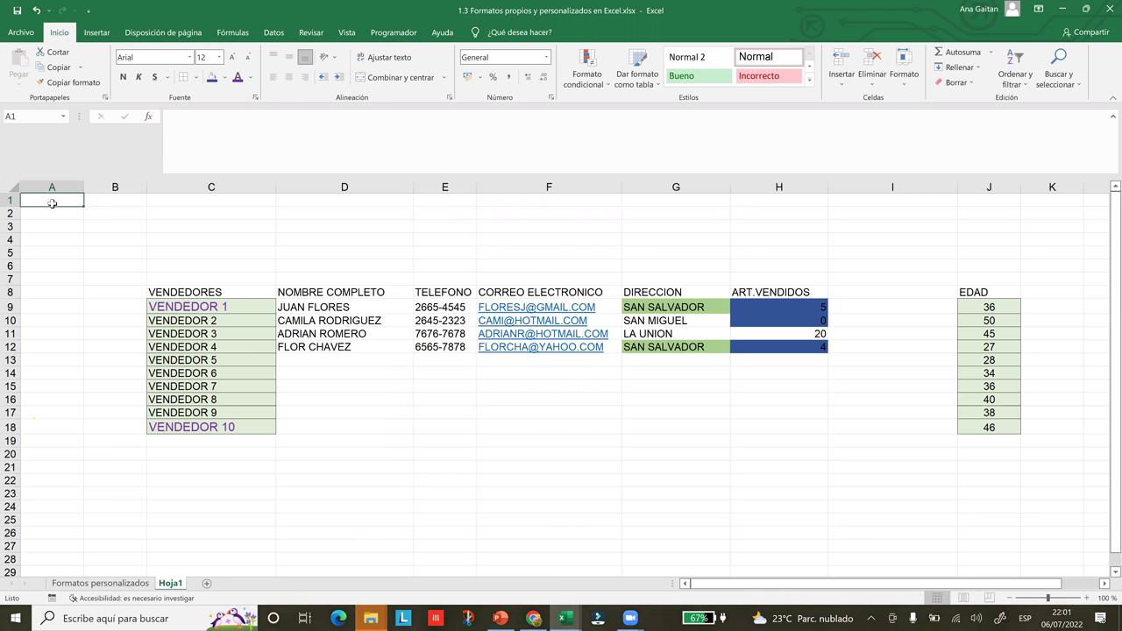
pyautogui.hotkey('shift', 'space')
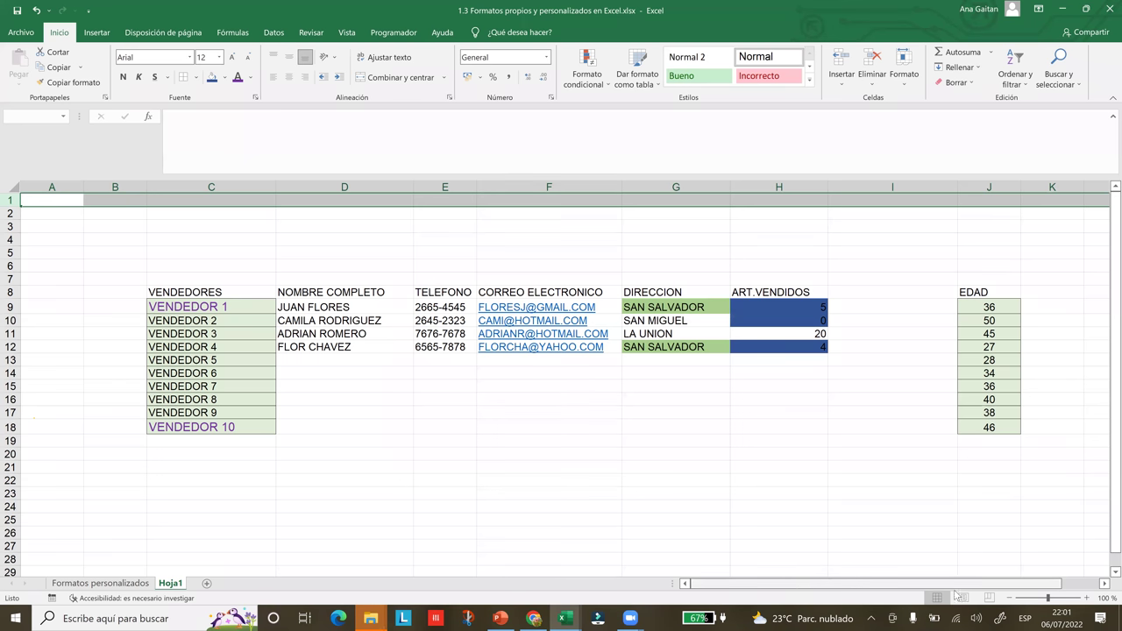
pyautogui.hscroll(1, 930, 590)
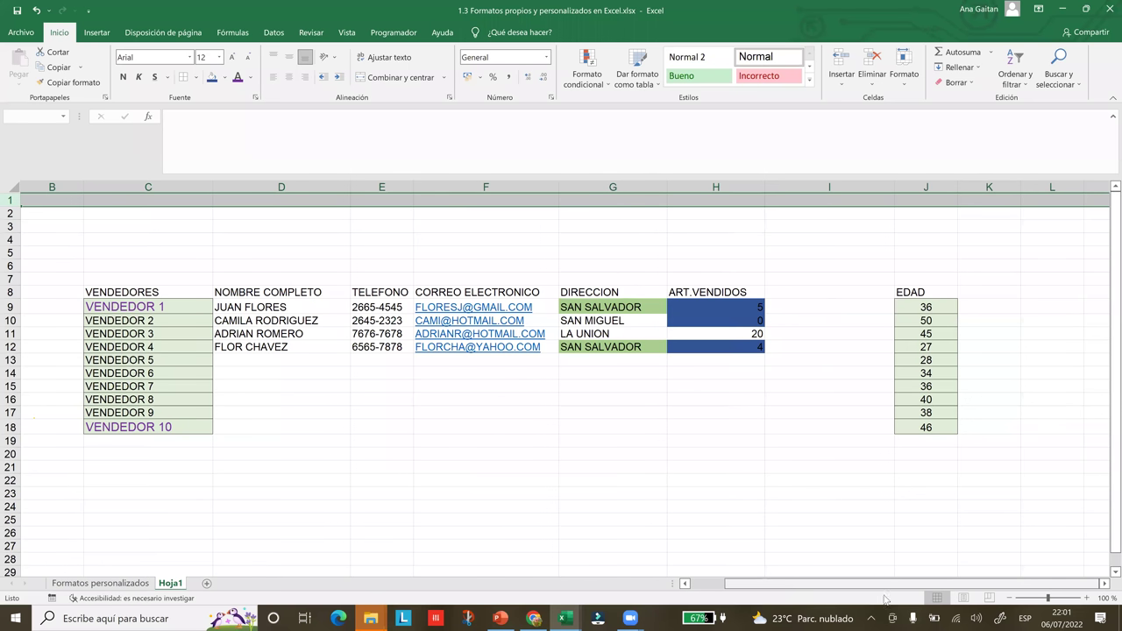
pyautogui.hscroll(-1, 121, 343)
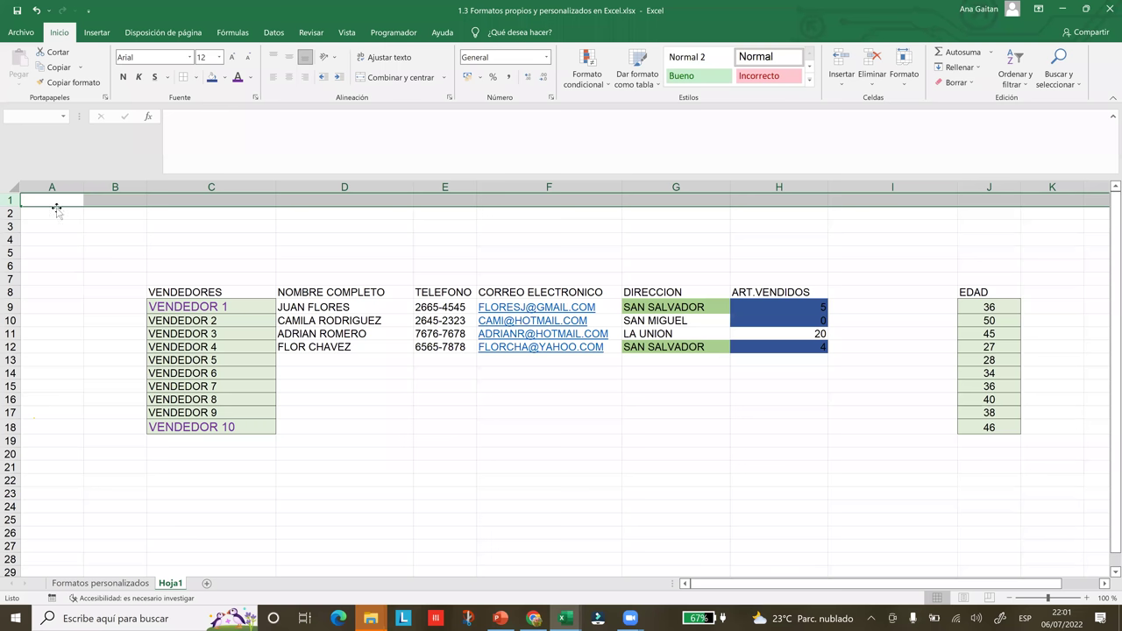
pyautogui.click(55, 207)
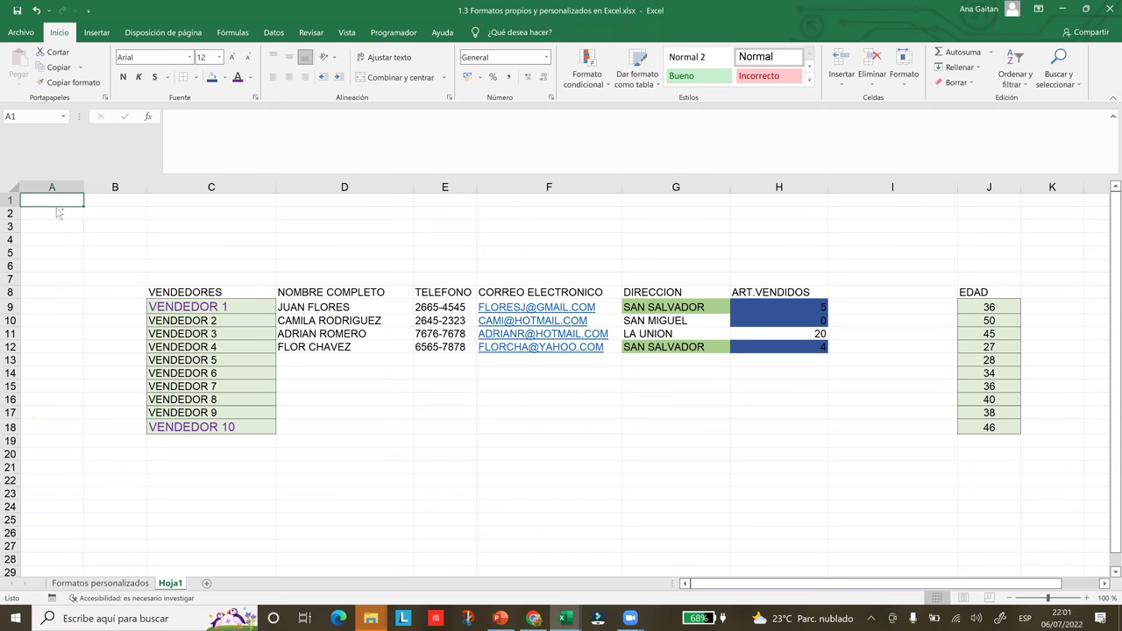
# - Jump to the sheet's far column and back, then stop sharing the screen in Zoom
pyautogui.hotkey('ctrl', 'Right')
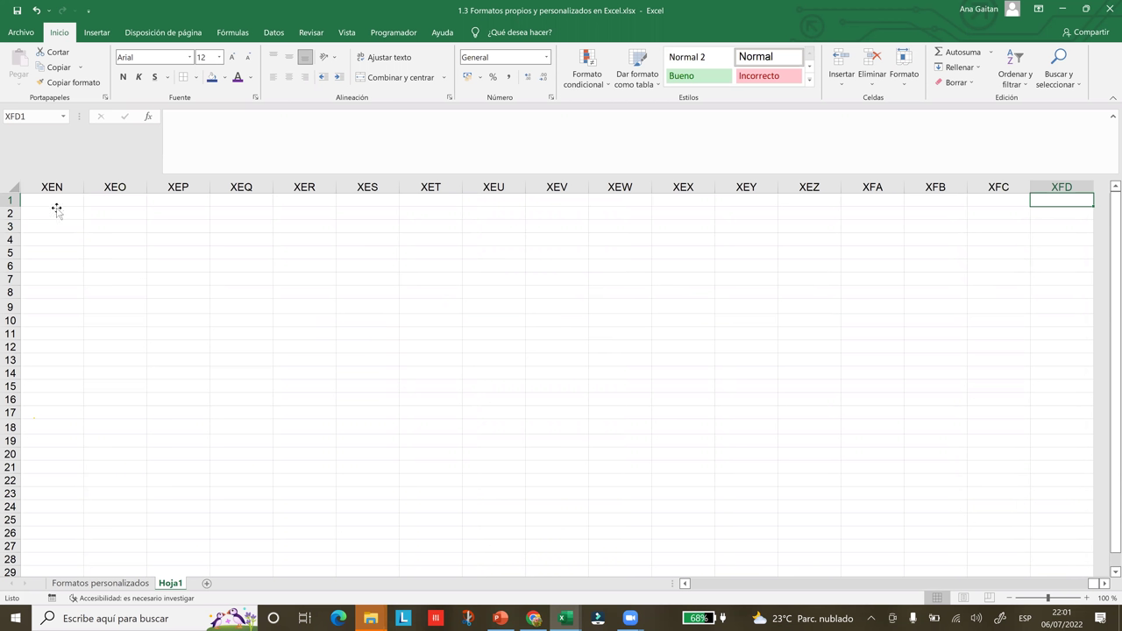
pyautogui.hotkey('ctrl', 'Left')
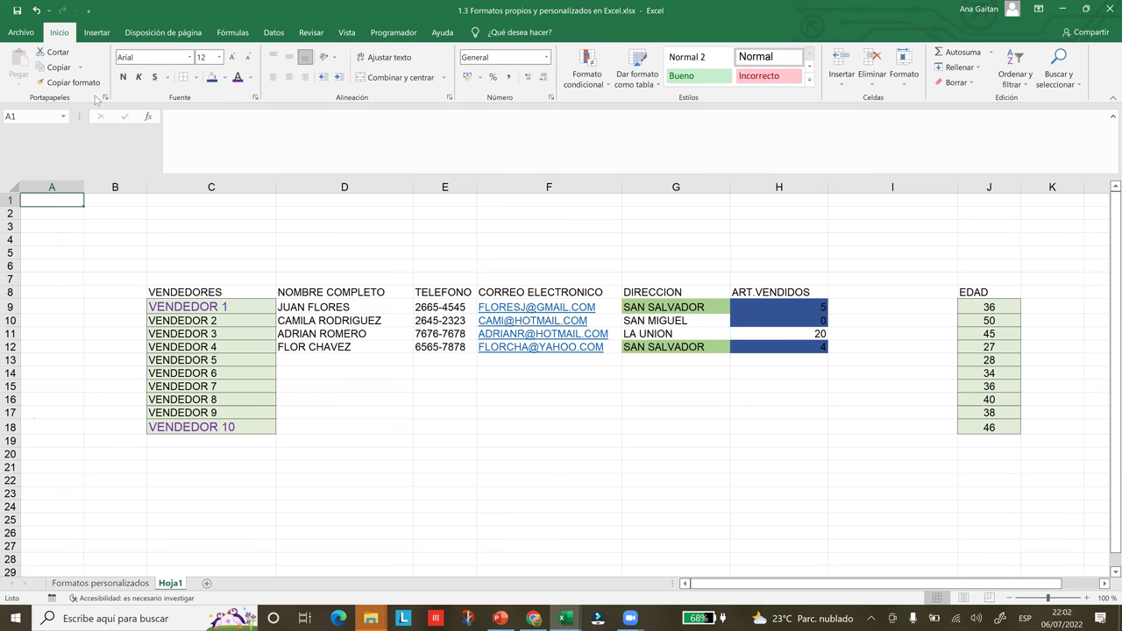
pyautogui.click(353, 275)
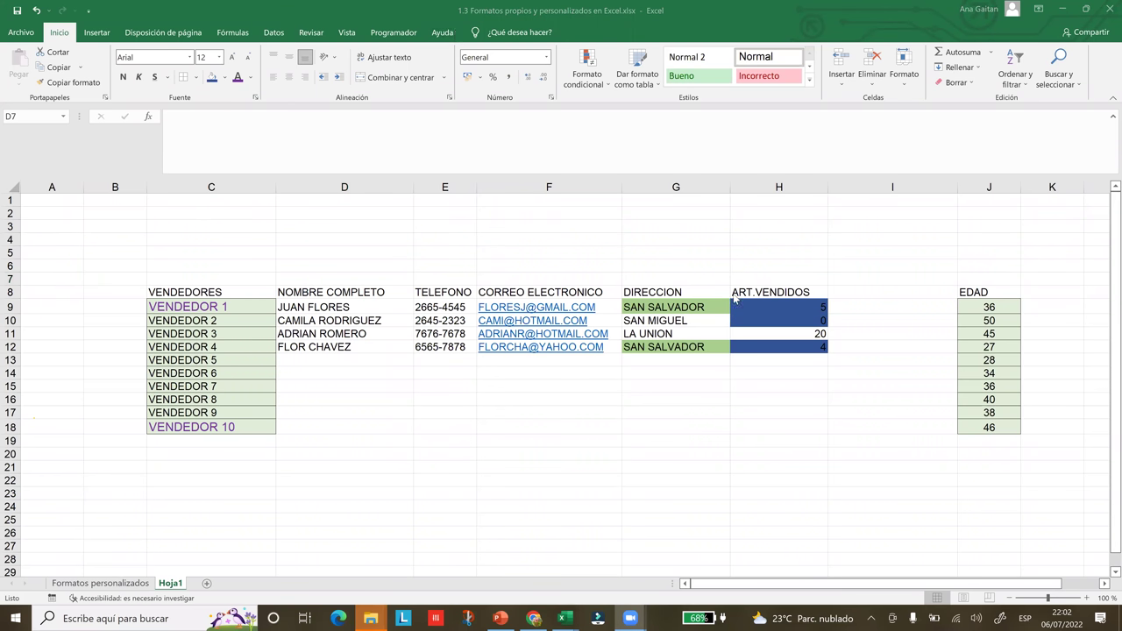
pyautogui.click(535, 30)
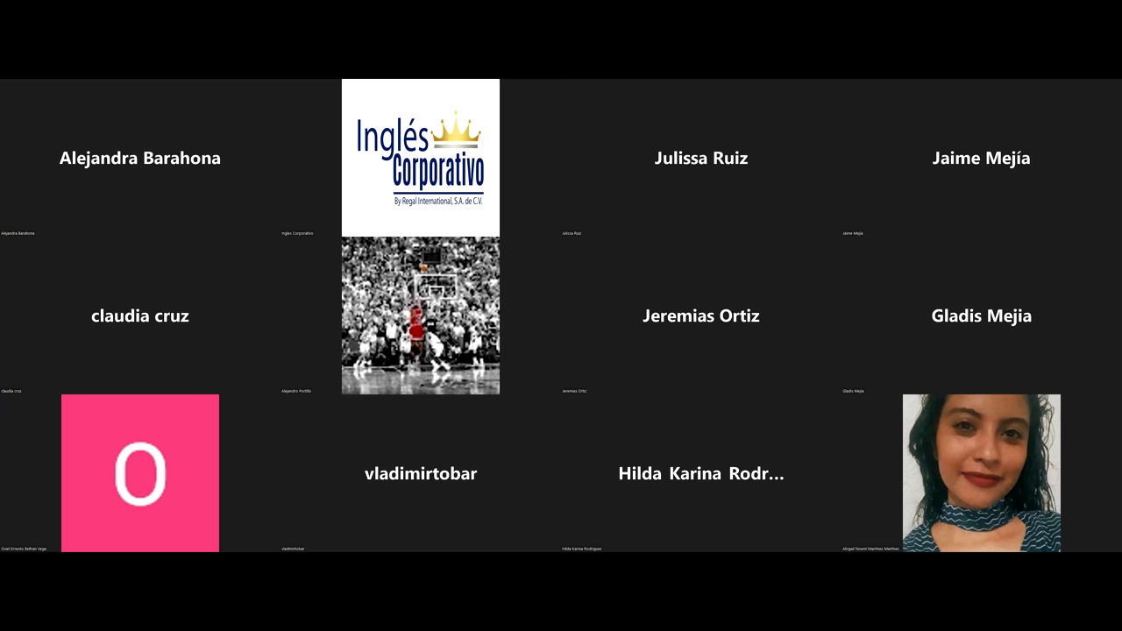